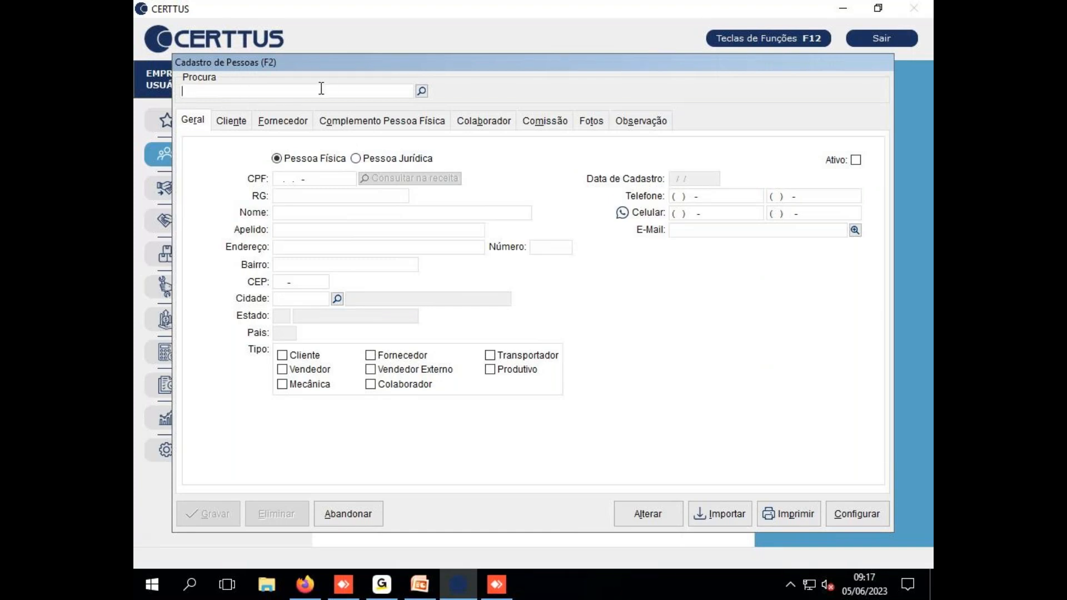
{"action": "type", "text": "CERTTUS"}
{"action": "key", "text": "Return"}
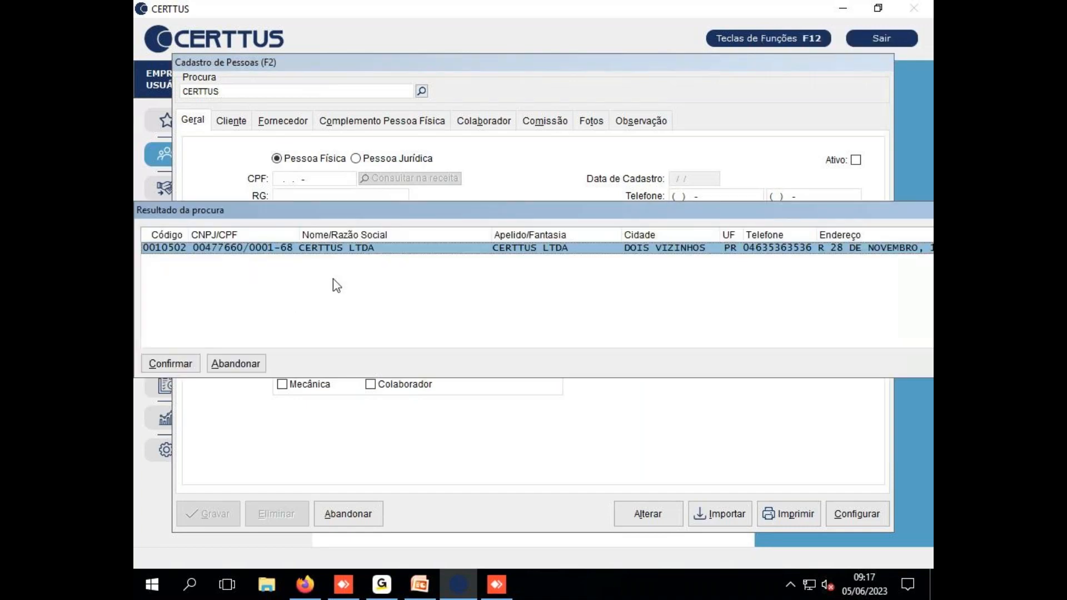
{"action": "key", "text": "Return"}
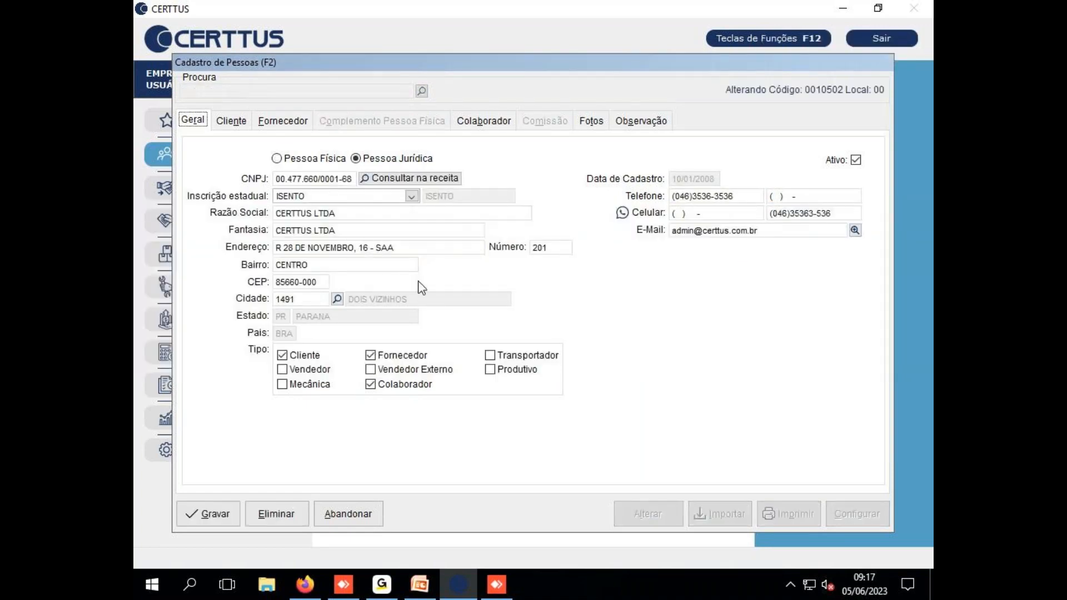
{"action": "left_click", "coordinate": [342, 512]}
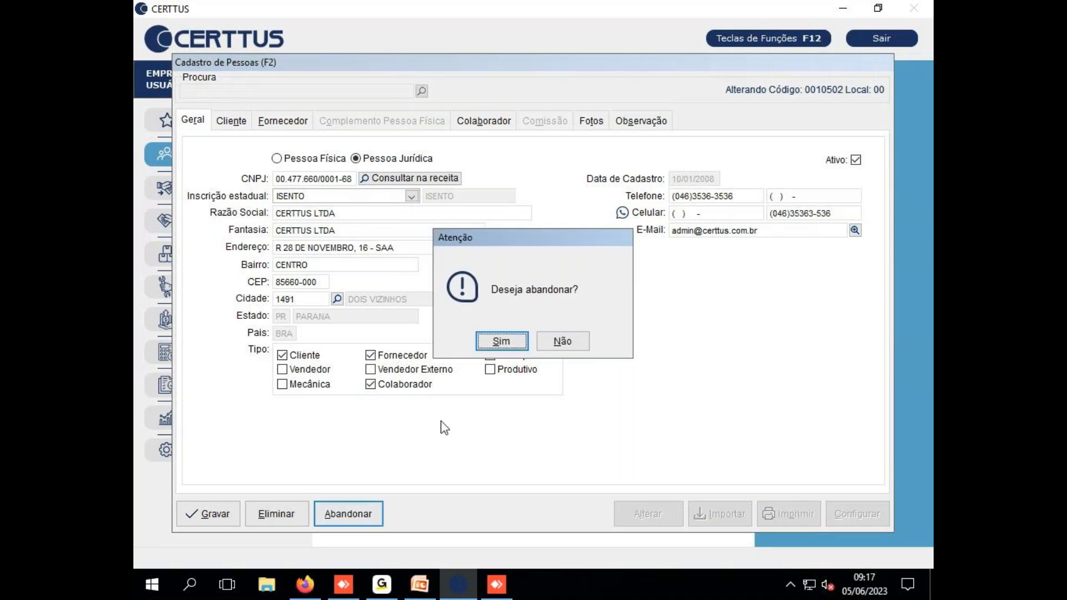
{"action": "left_click", "coordinate": [500, 342]}
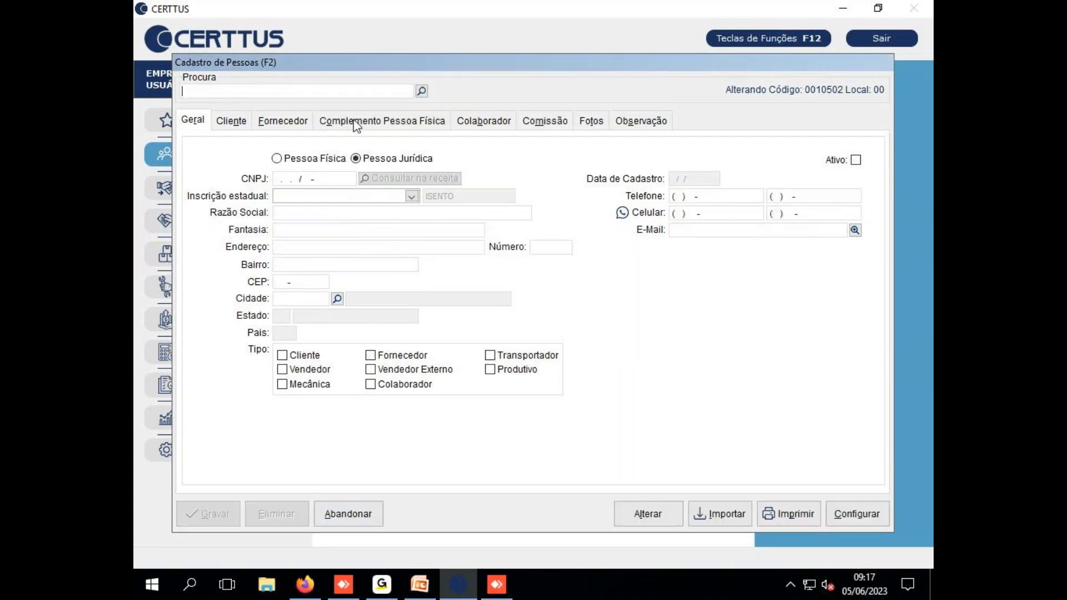
Begin a new Pessoa Física record, pasting the CPF and entering the person's full name and nickname
{"action": "key", "text": "Return"}
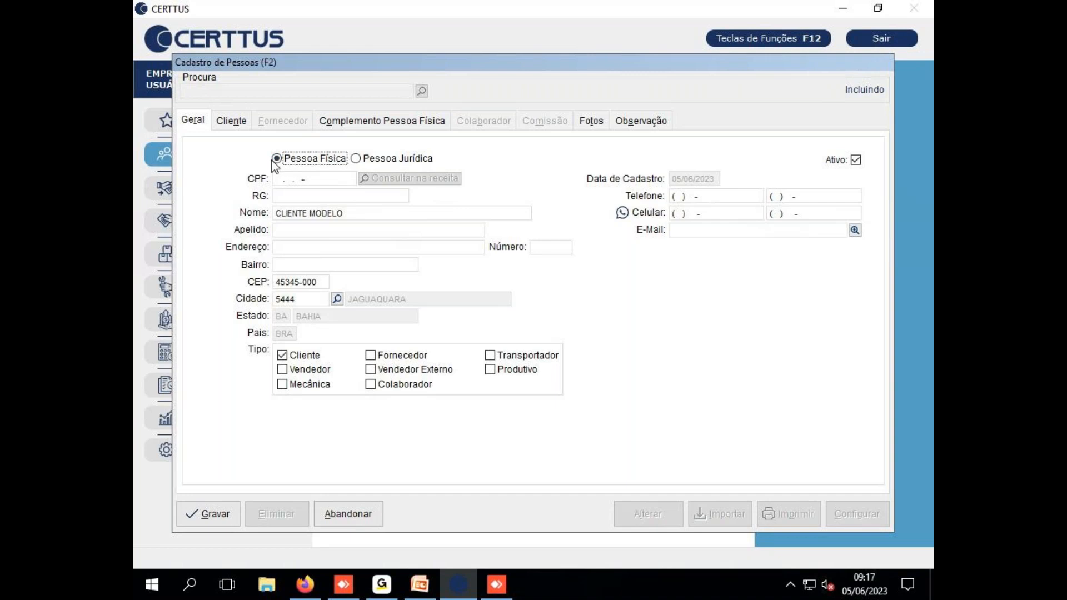
{"action": "key", "text": "Tab"}
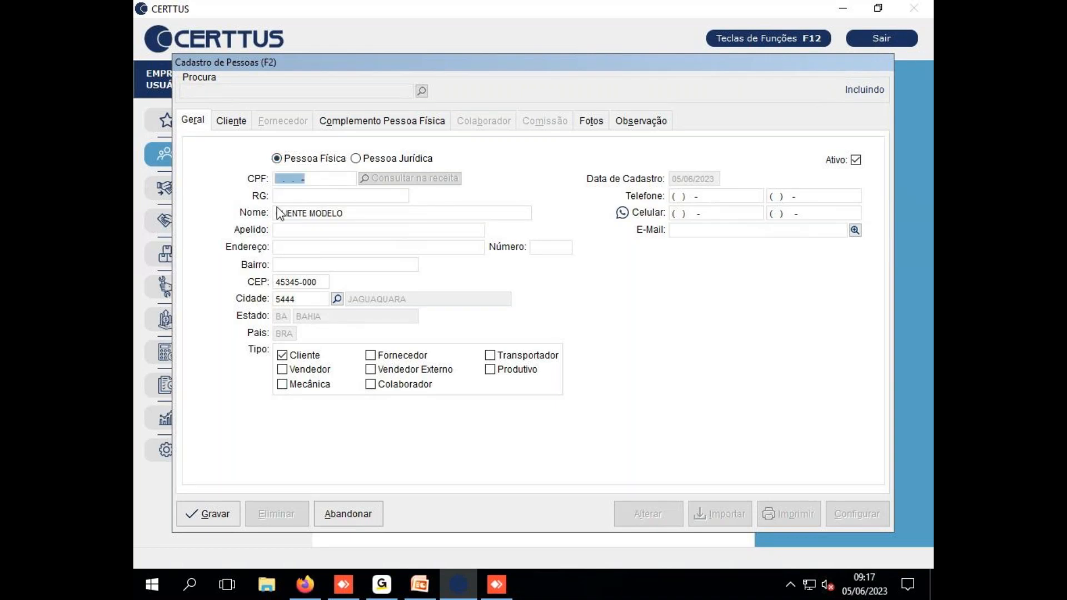
{"action": "key", "text": "Tab"}
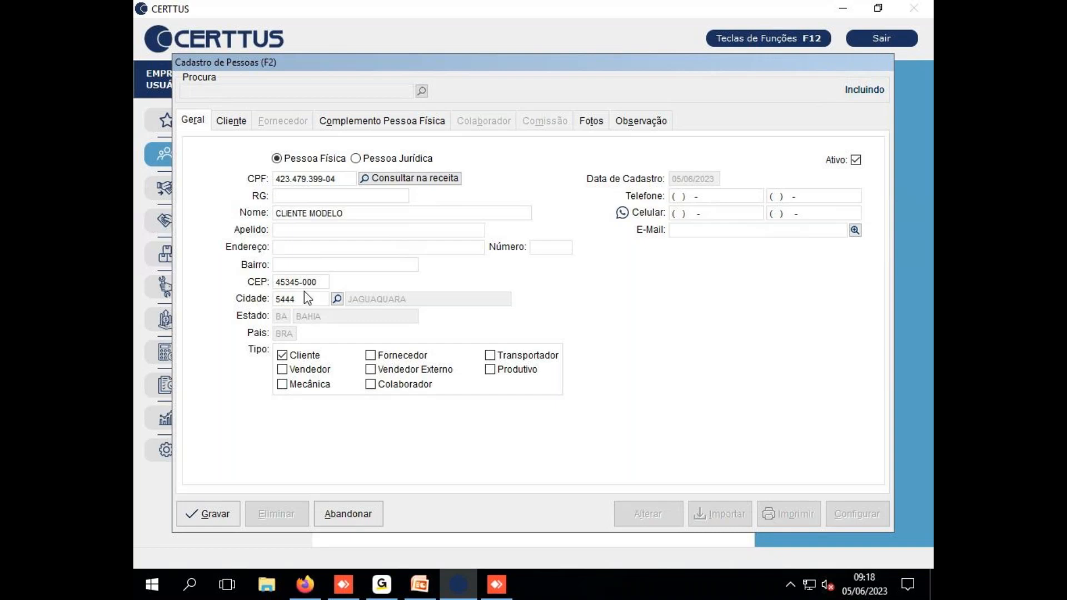
{"action": "key", "text": "Tab"}
{"action": "type", "text": "JOSE MARIA"}
{"action": "key", "text": "Tab"}
{"action": "type", "text": "JOSE"}
Enter the person's street, house number and neighbourhood in the address fields
{"action": "left_click", "coordinate": [311, 247]}
{"action": "type", "text": "RUA "}
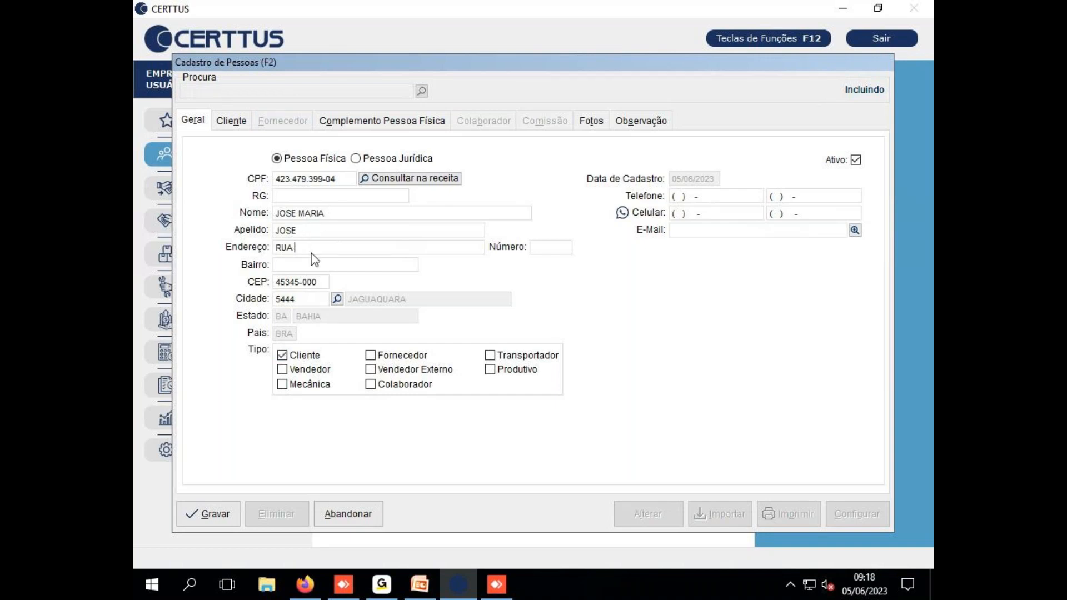
{"action": "type", "text": "INDUSTRIAL"}
{"action": "key", "text": "Tab"}
{"action": "type", "text": "S/N"}
{"action": "key", "text": "Tab"}
{"action": "type", "text": "INDUSTRIAL"}
Replace the existing CEP with the new postal code so city and state fill in
{"action": "left_click_drag", "start_coordinate": [321, 280], "coordinate": [246, 285]}
{"action": "type", "text": "856"}
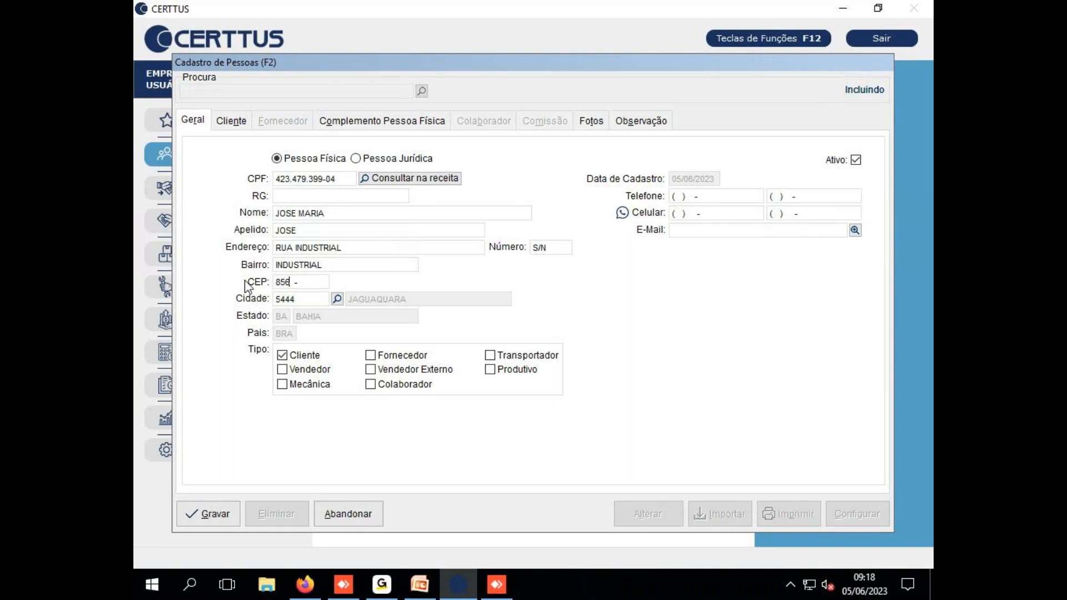
{"action": "type", "text": "60-000"}
{"action": "key", "text": "Tab"}
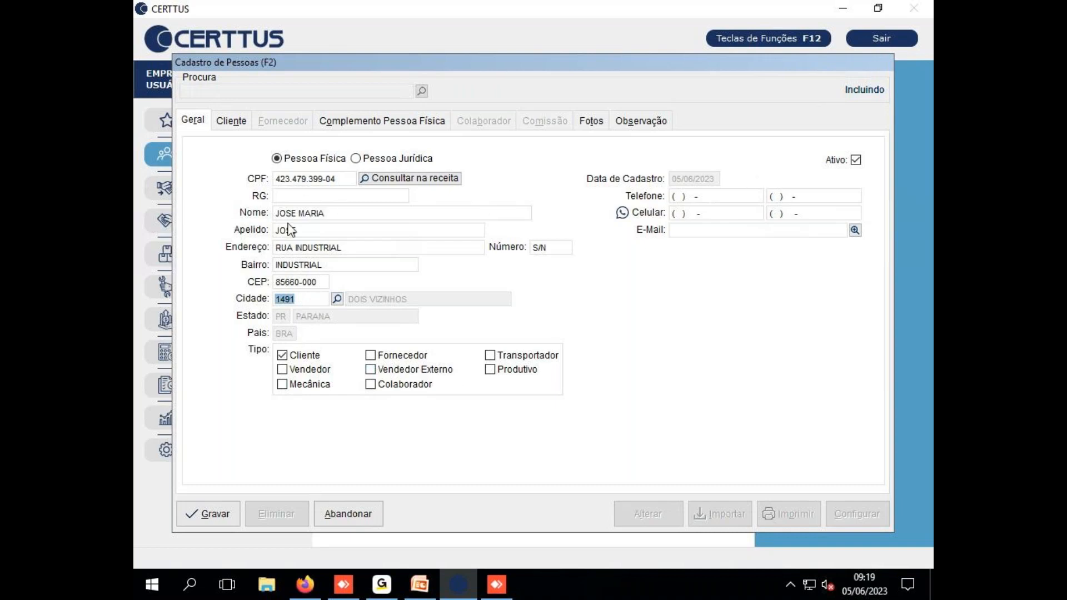
Leave Celular empty, tick Colaborador under Tipo, and save the record as código 0000010
{"action": "left_click", "coordinate": [676, 214]}
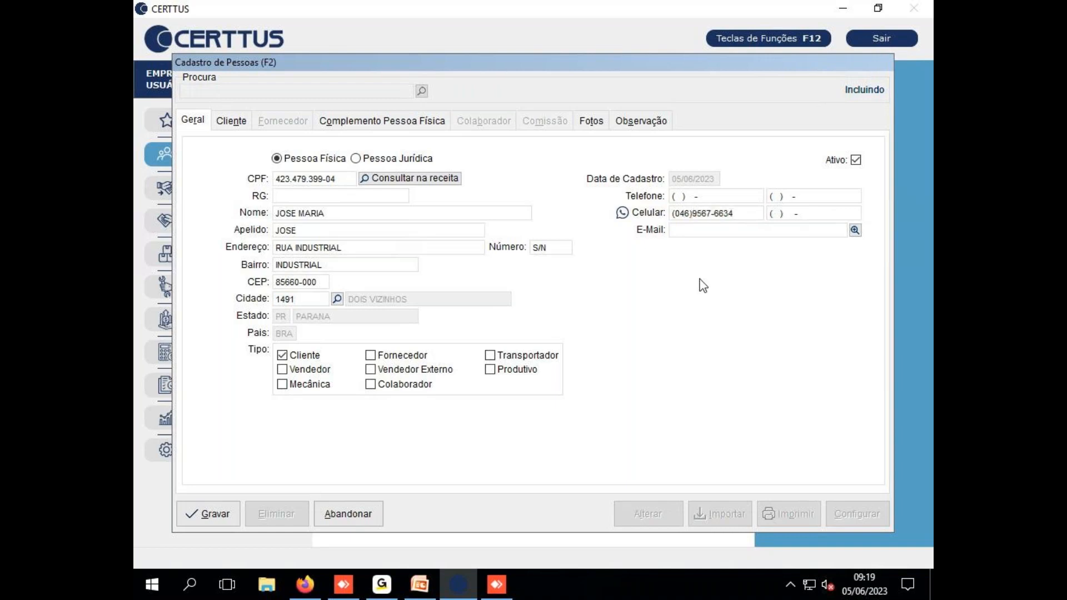
{"action": "key", "text": "Tab"}
{"action": "left_click_drag", "start_coordinate": [738, 214], "coordinate": [677, 238]}
{"action": "key", "text": "BackSpace"}
{"action": "left_click", "coordinate": [370, 384]}
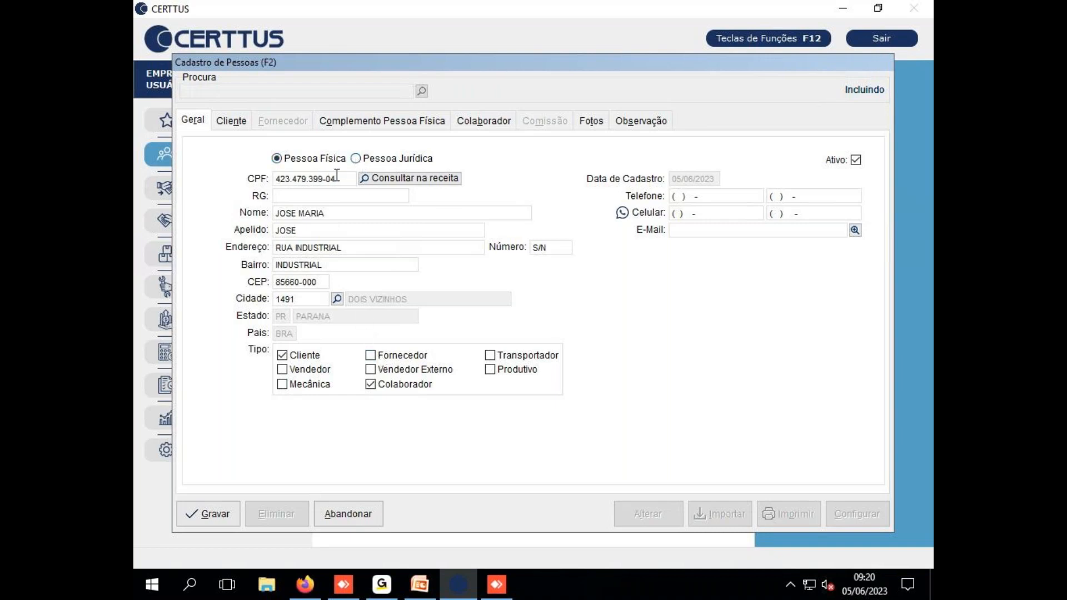
{"action": "left_click", "coordinate": [215, 516]}
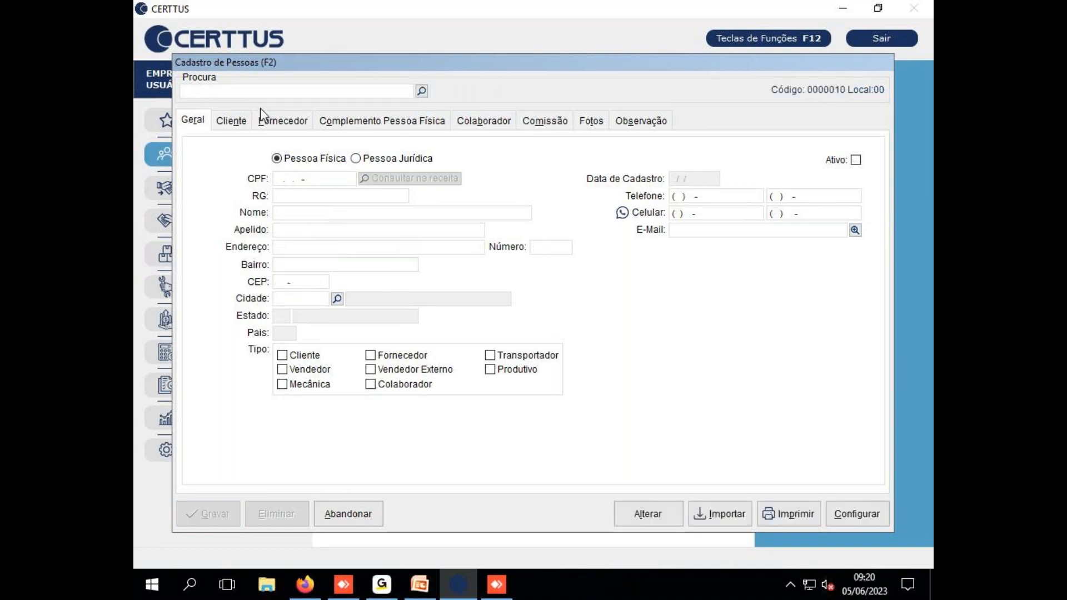
{"action": "key", "text": "Return"}
{"action": "left_click", "coordinate": [357, 158]}
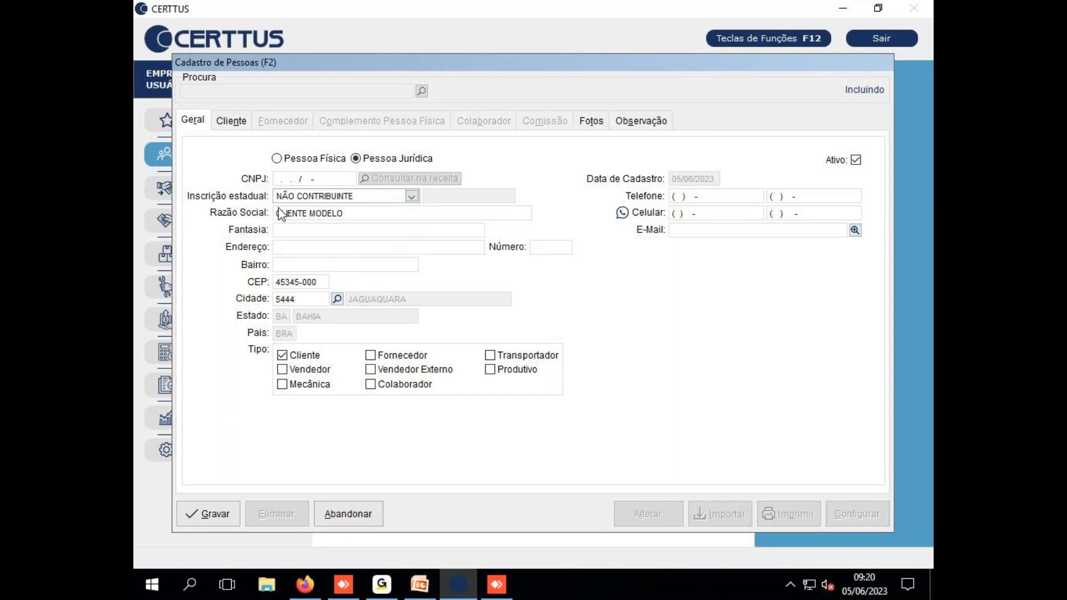
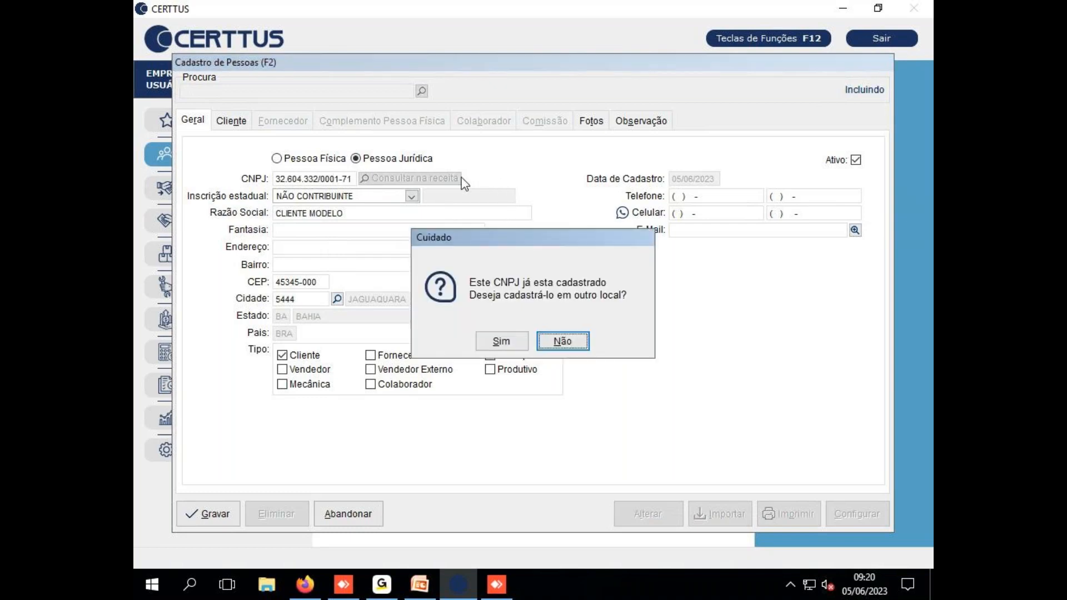
{"action": "left_click", "coordinate": [563, 343]}
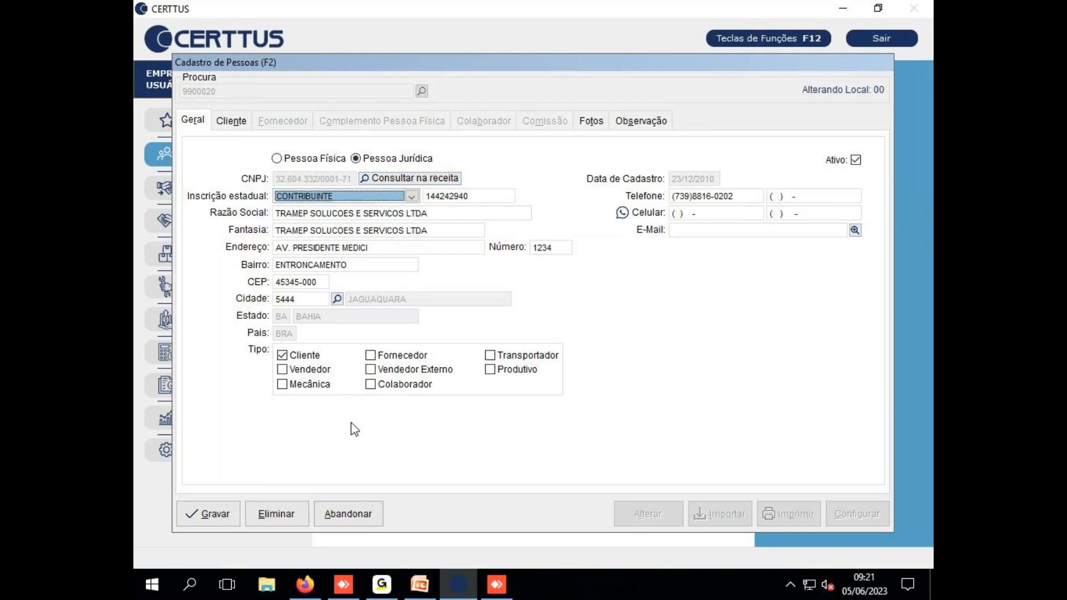
{"action": "left_click", "coordinate": [366, 517]}
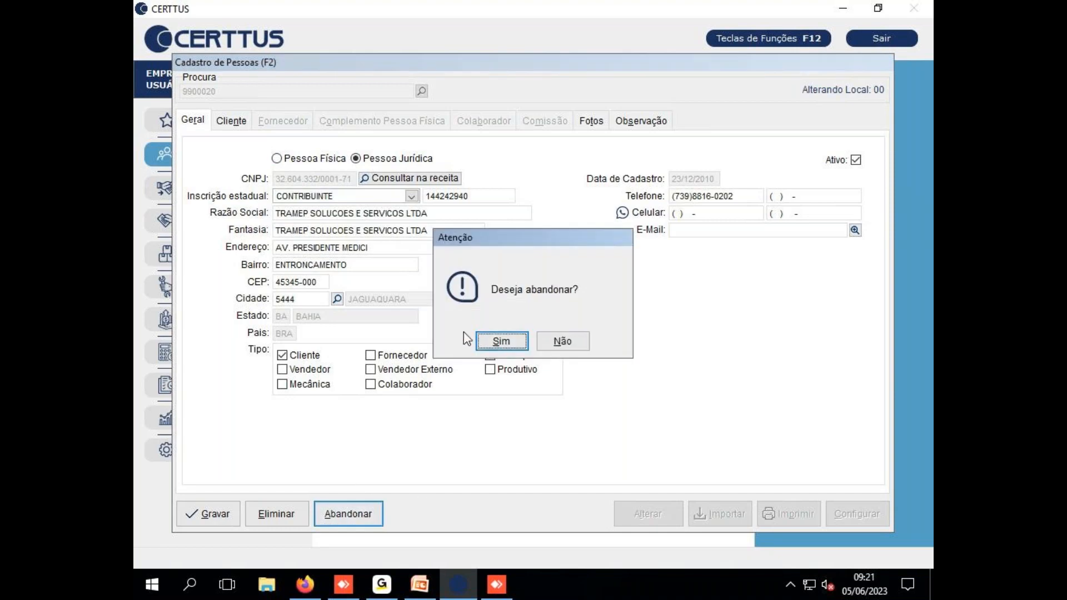
{"action": "left_click", "coordinate": [503, 340]}
{"action": "left_click", "coordinate": [276, 158]}
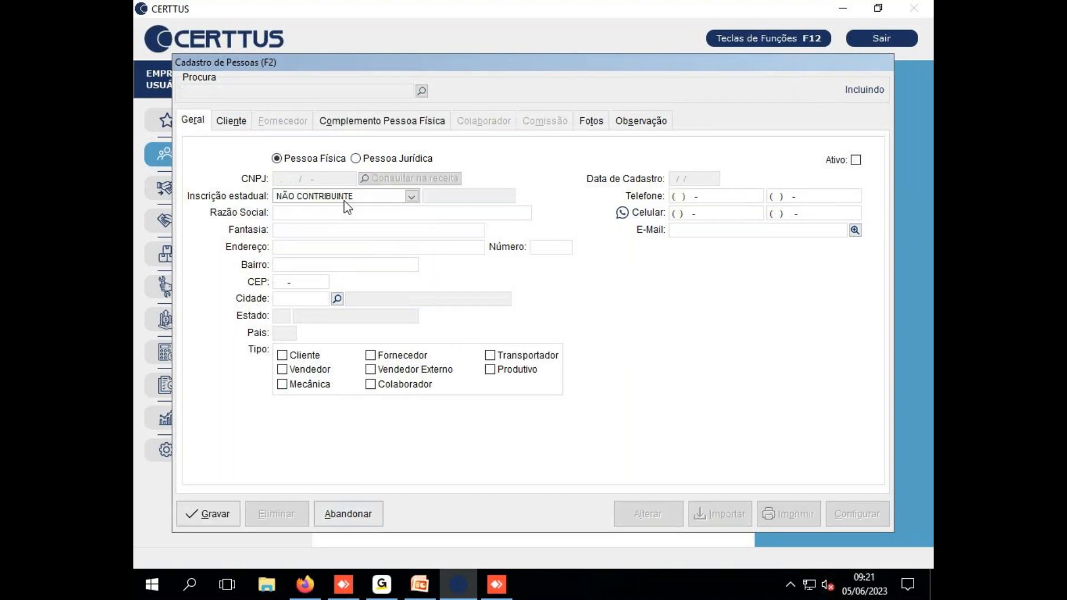
{"action": "key", "text": "Tab"}
{"action": "left_click", "coordinate": [356, 159]}
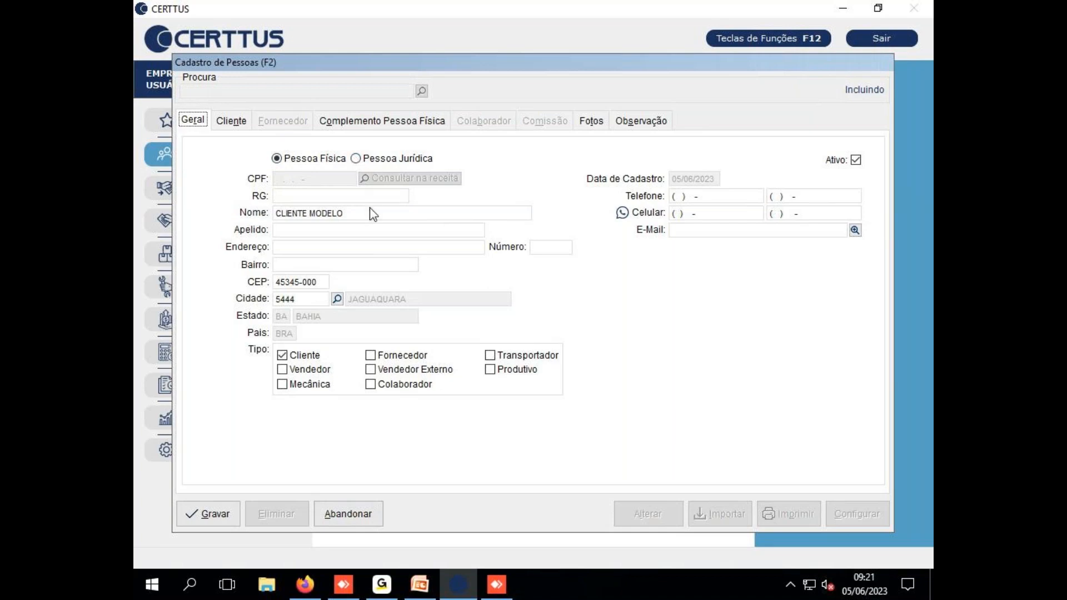
{"action": "left_click", "coordinate": [349, 514]}
{"action": "left_click", "coordinate": [488, 341]}
{"action": "left_click", "coordinate": [488, 341]}
{"action": "left_click", "coordinate": [355, 161]}
{"action": "key", "text": "Escape"}
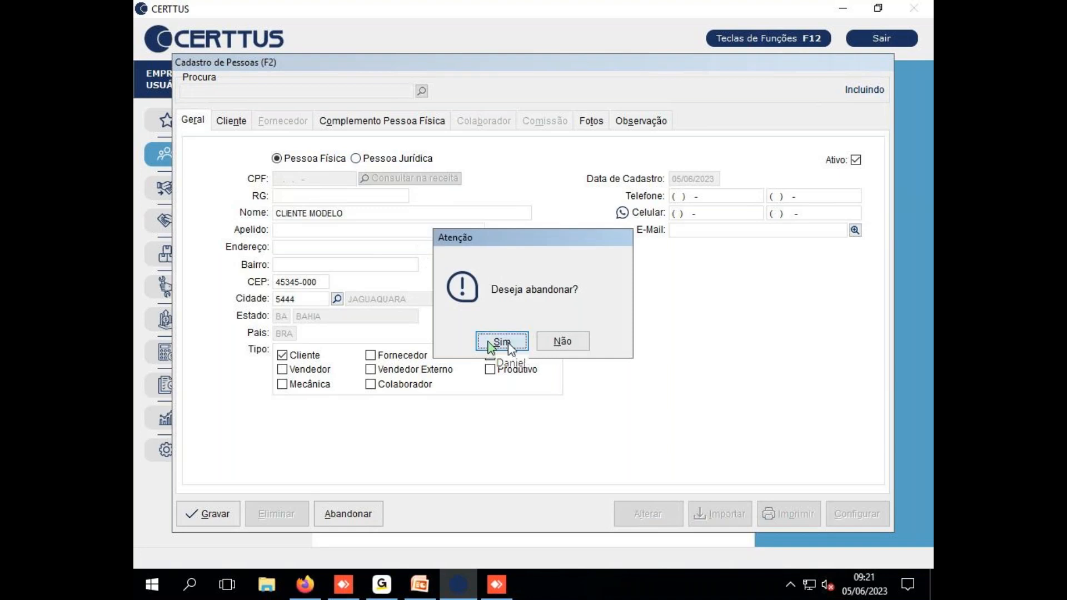
{"action": "left_click", "coordinate": [507, 349]}
{"action": "key", "text": "Escape"}
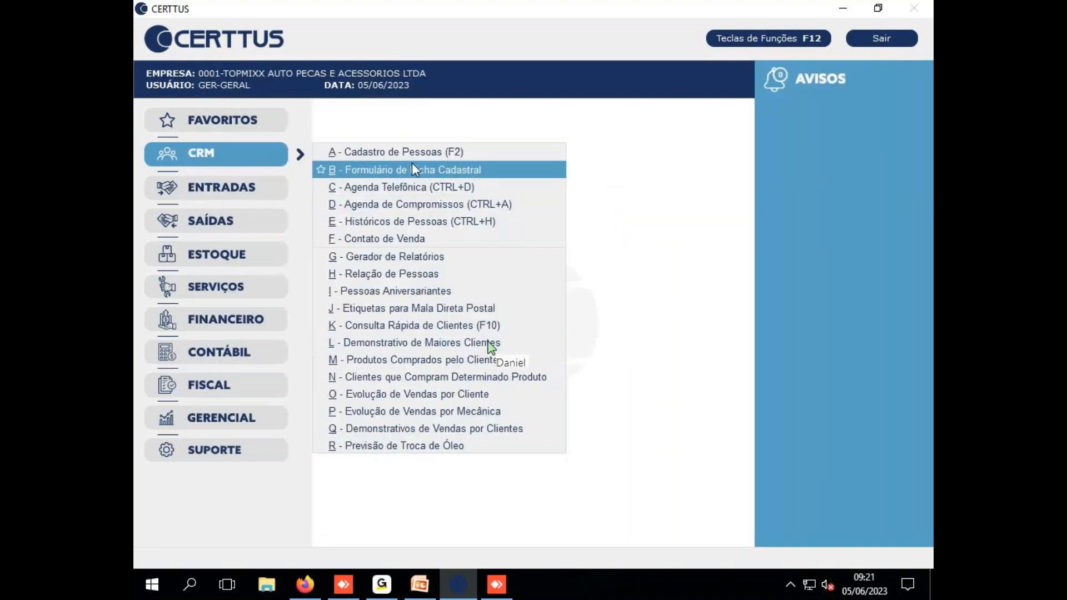
{"action": "left_click", "coordinate": [424, 151]}
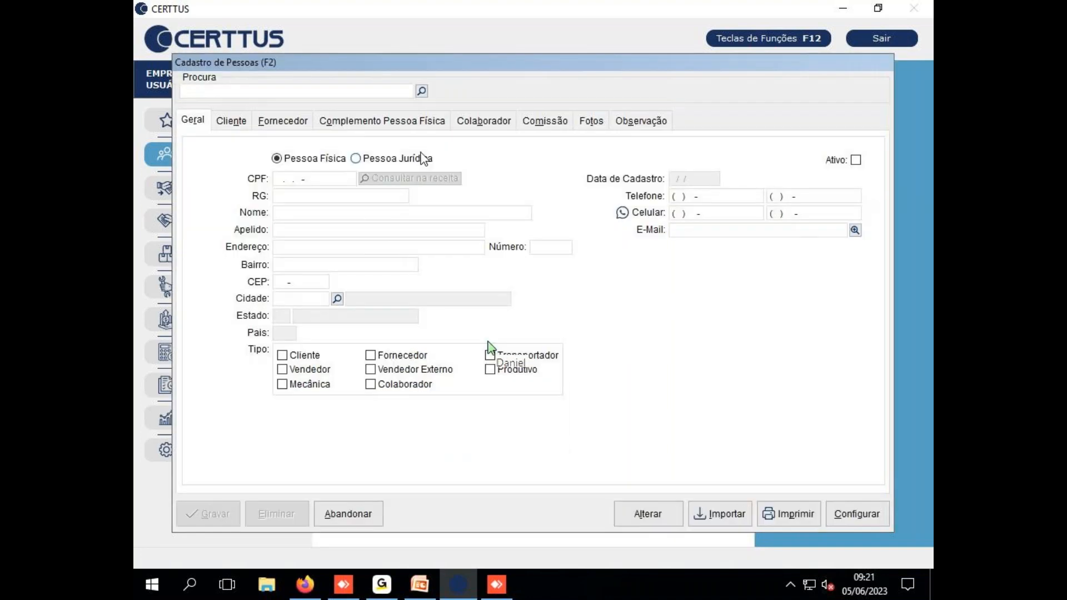
Start a new Pessoa Jurídica record and enter the company's CNPJ
{"action": "key", "text": "Return"}
{"action": "left_click", "coordinate": [421, 153]}
{"action": "key", "text": "Return"}
{"action": "key", "text": "Return"}
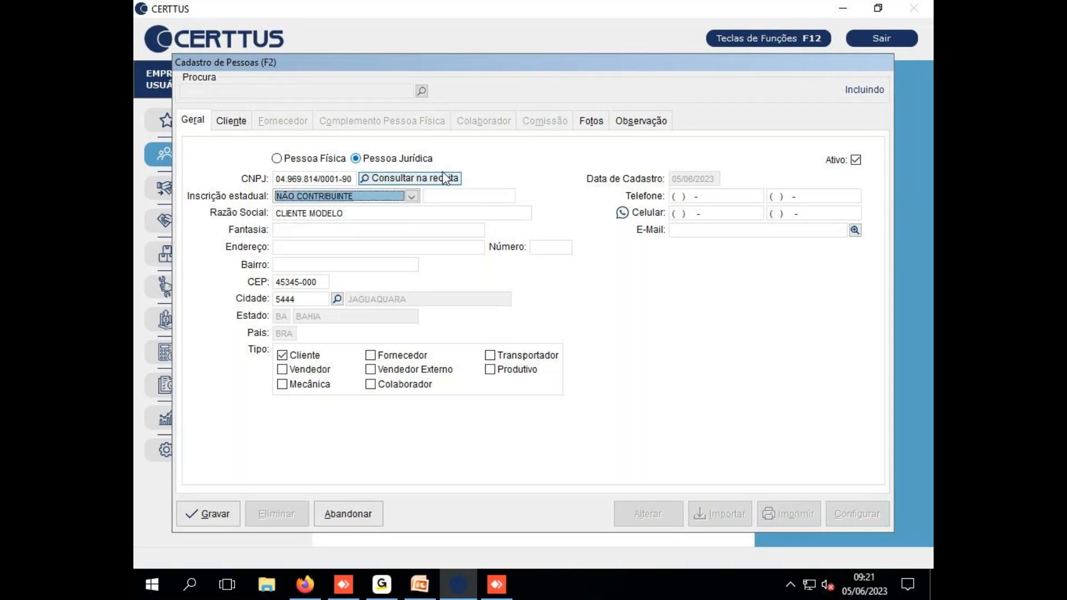
Try the Consultar na receita lookup and dismiss the security-protocol and failed-lookup errors
{"action": "left_click", "coordinate": [443, 175]}
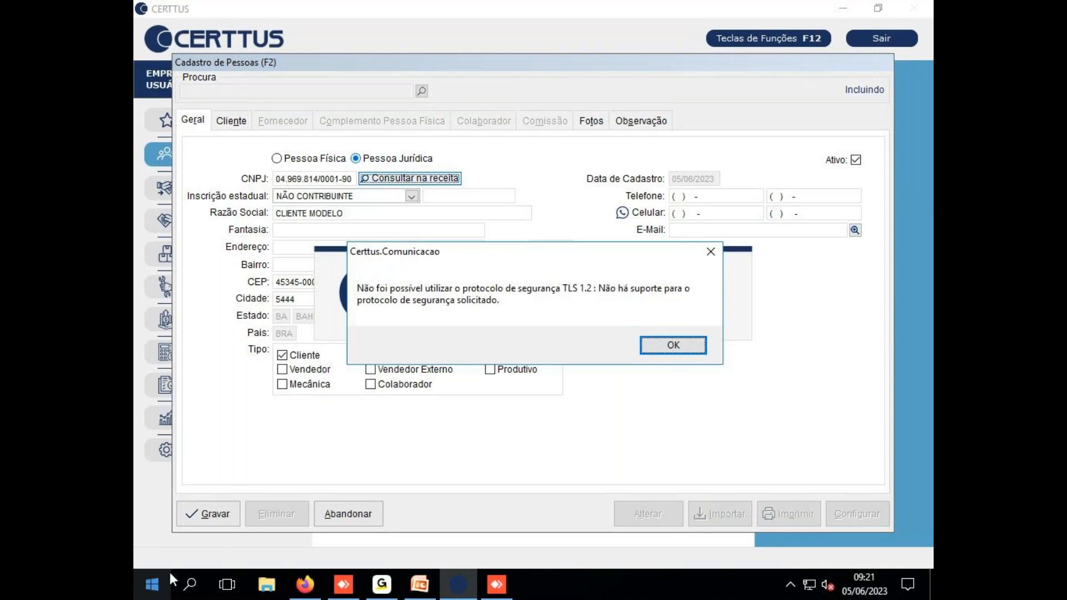
{"action": "left_click", "coordinate": [149, 582]}
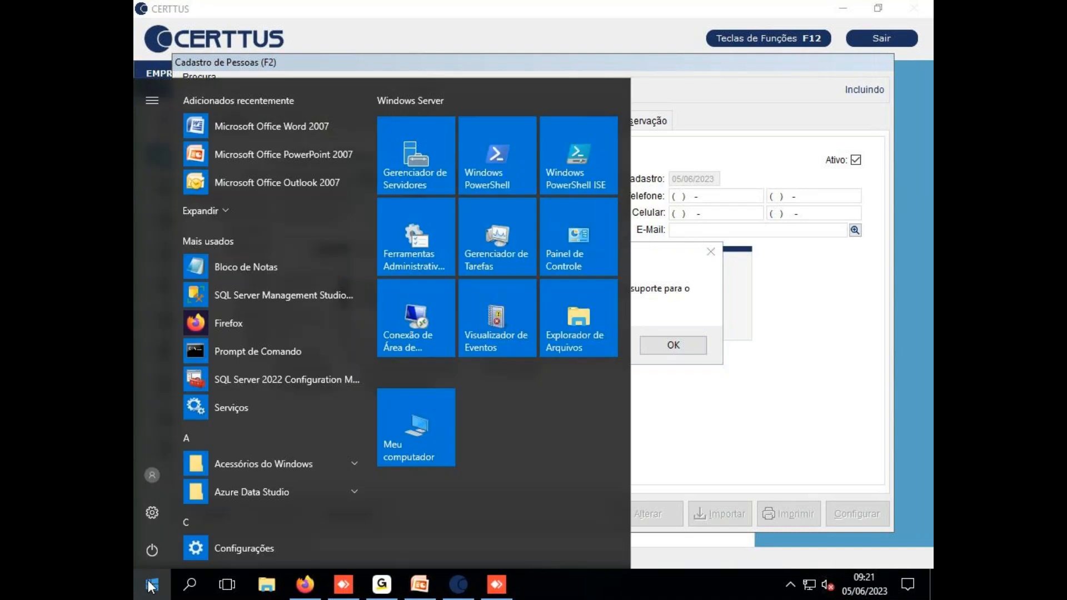
{"action": "left_click", "coordinate": [795, 442]}
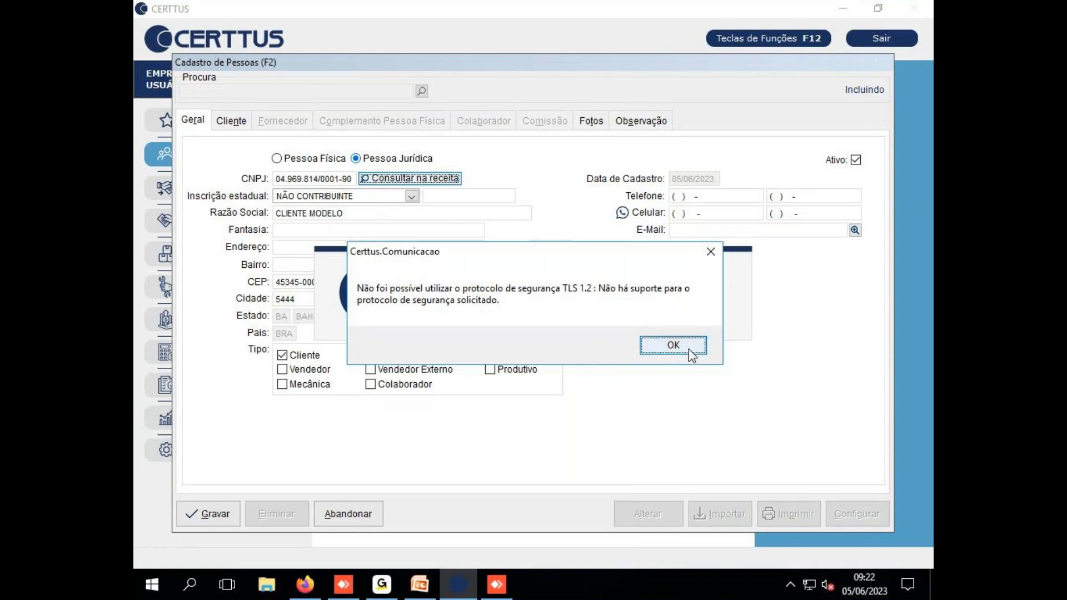
{"action": "left_click", "coordinate": [708, 252]}
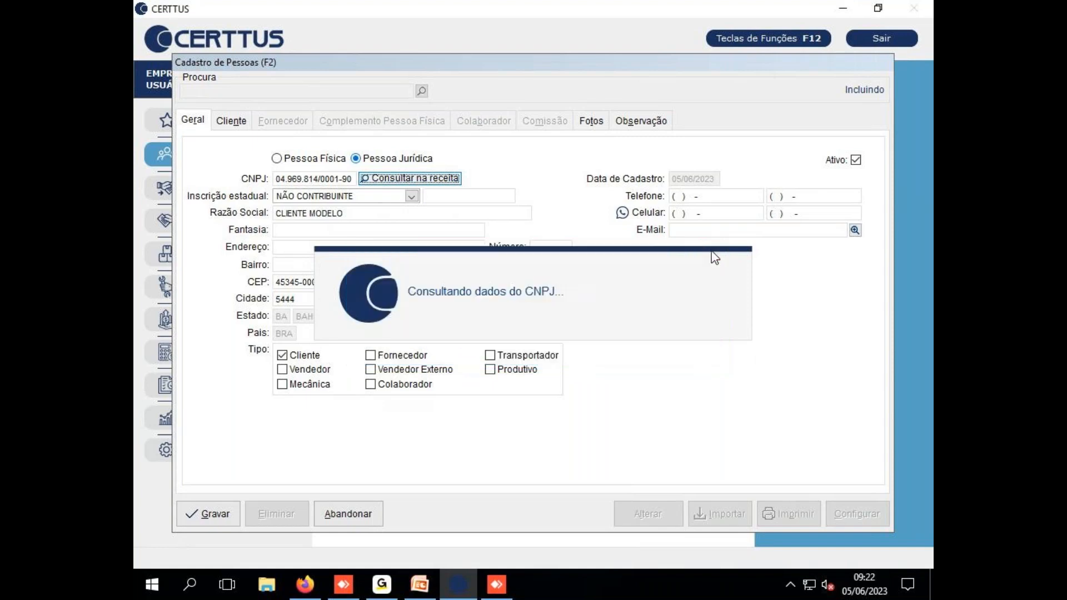
{"action": "key", "text": "Return"}
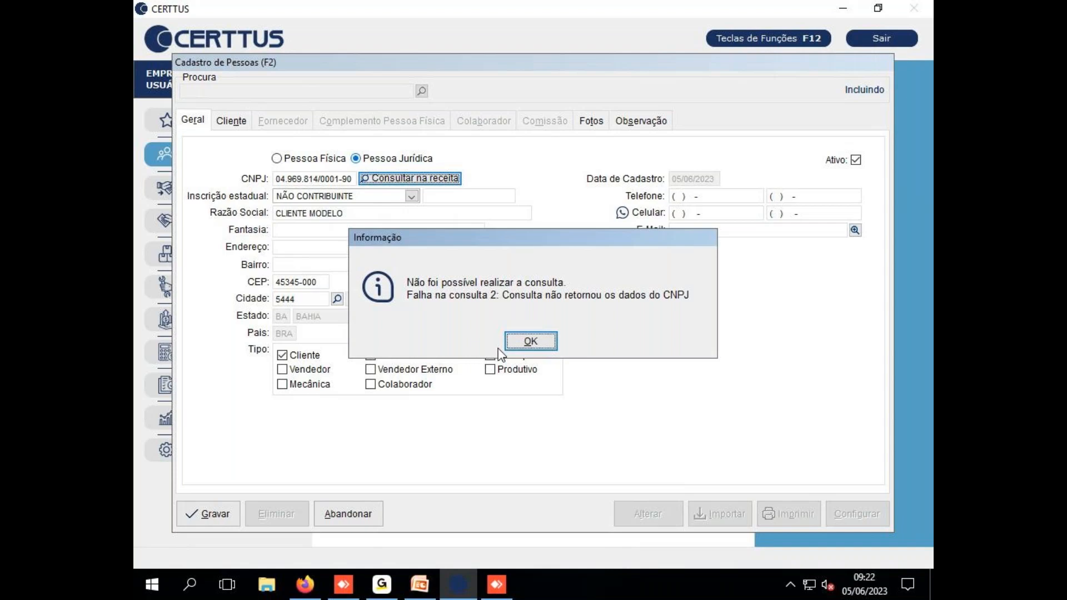
{"action": "left_click", "coordinate": [538, 343]}
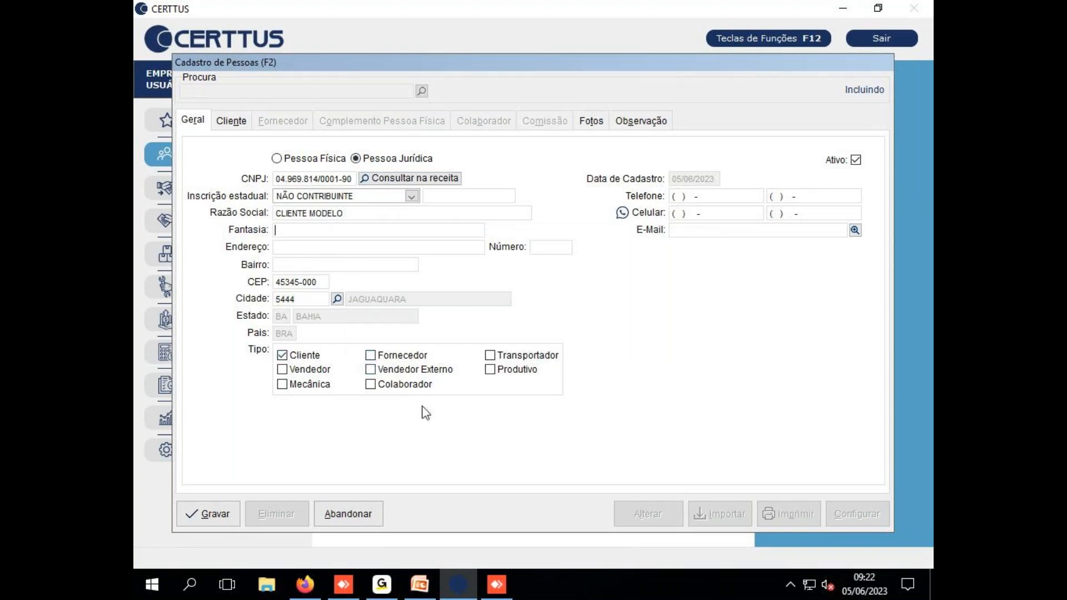
{"action": "left_click", "coordinate": [791, 592]}
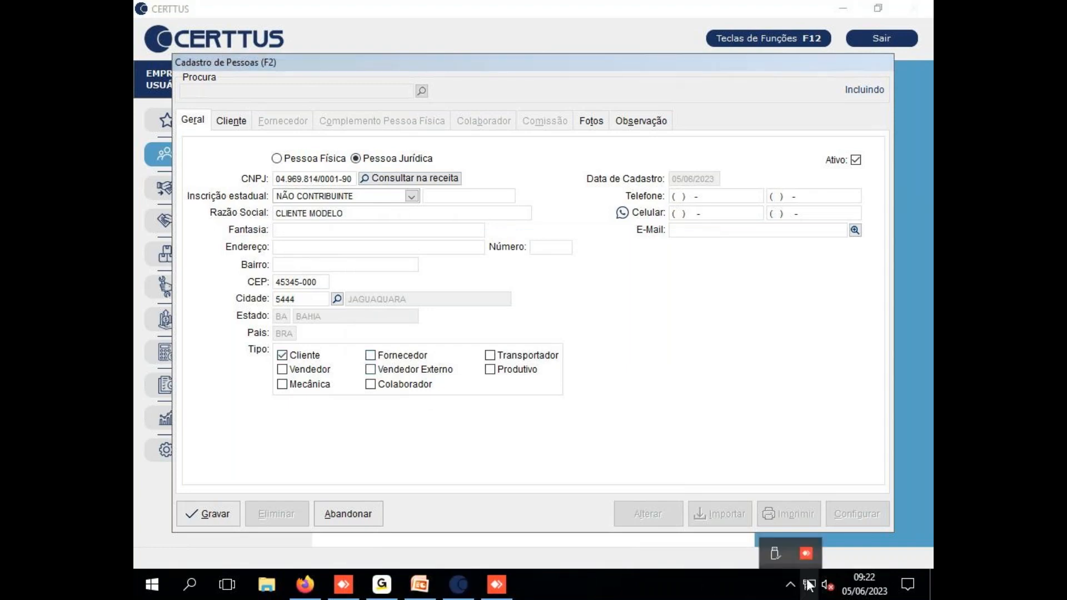
Switch to Pessoa Física, clear the CPF, and abandon the unsaved client entry
{"action": "left_click", "coordinate": [730, 592]}
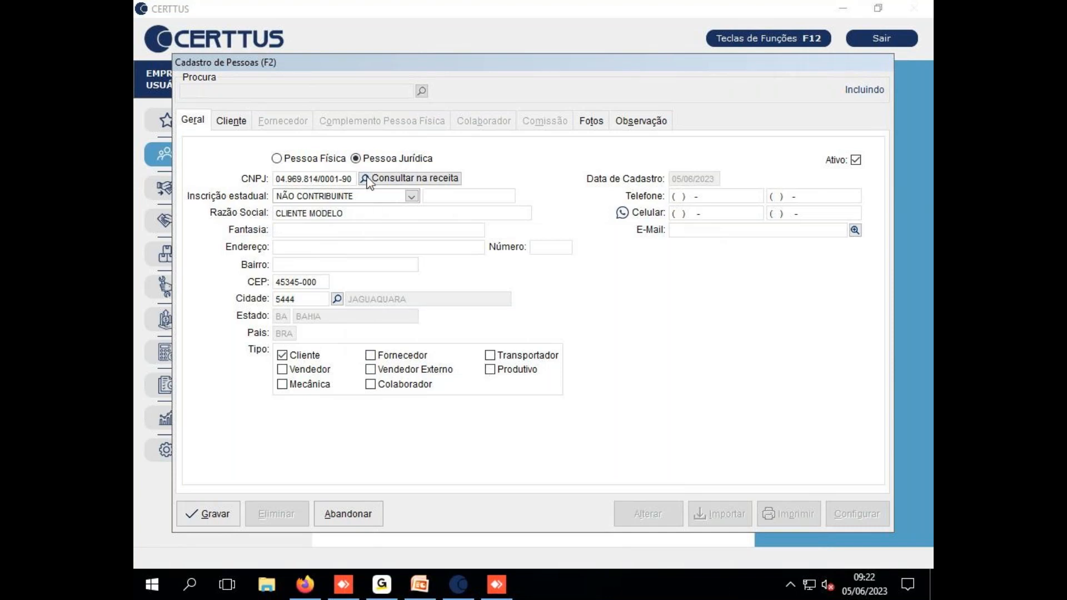
{"action": "left_click", "coordinate": [277, 158]}
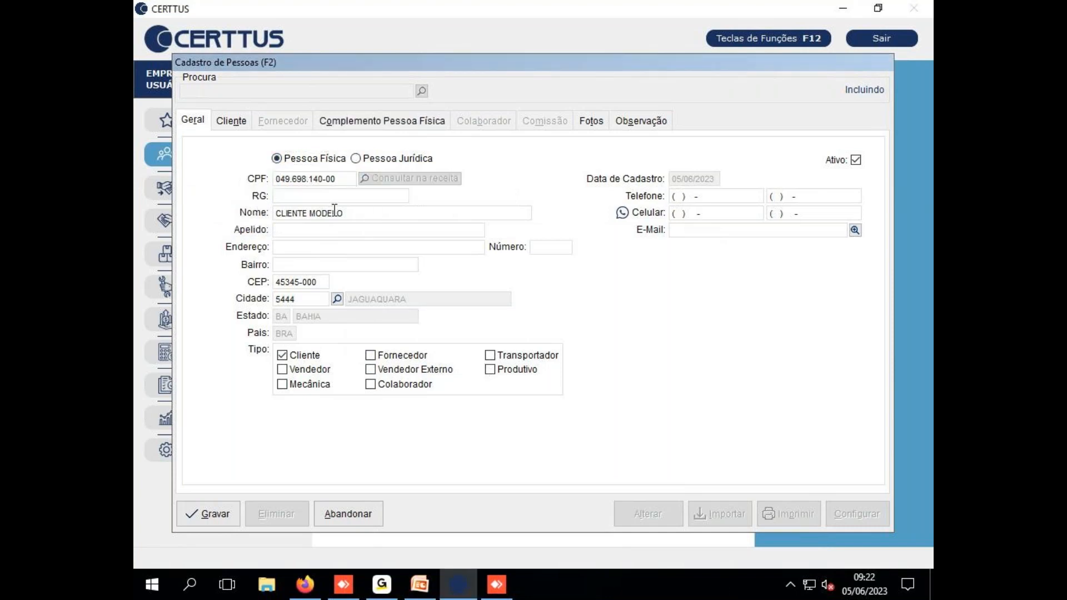
{"action": "left_click_drag", "start_coordinate": [338, 179], "coordinate": [196, 185]}
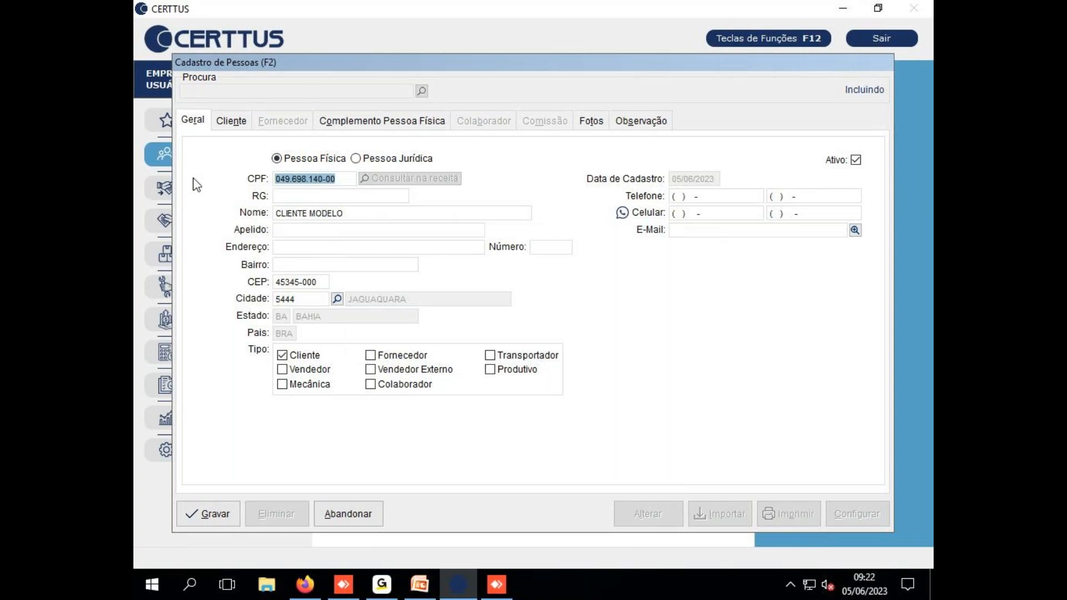
{"action": "key", "text": "Delete"}
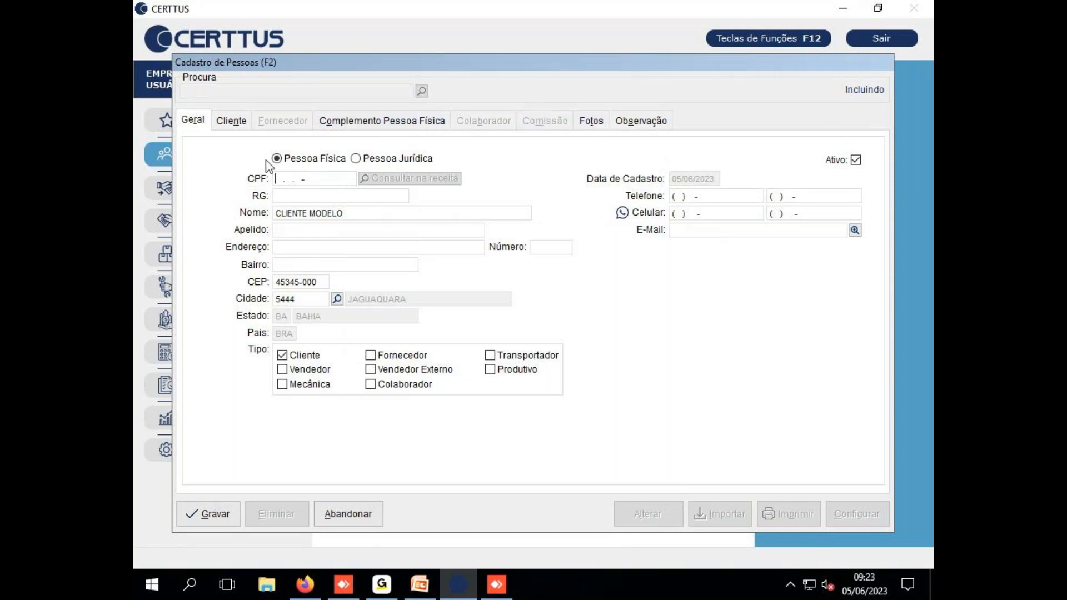
{"action": "left_click", "coordinate": [345, 513]}
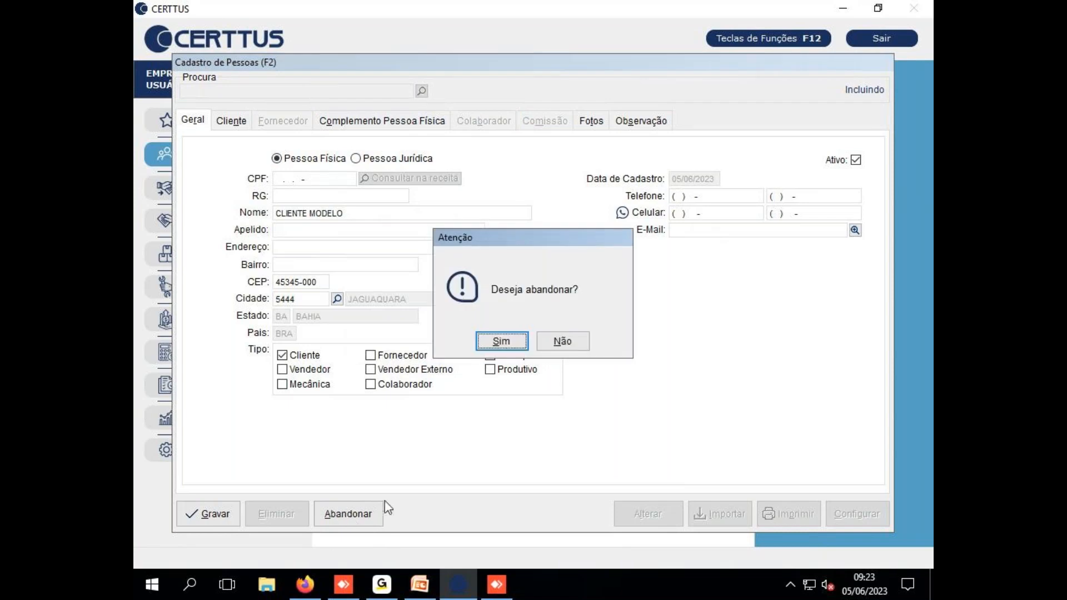
{"action": "left_click", "coordinate": [502, 342]}
Load the collaborator's record by name search, save it as 0000010, and close Cadastro de Pessoas
{"action": "type", "text": "JO"}
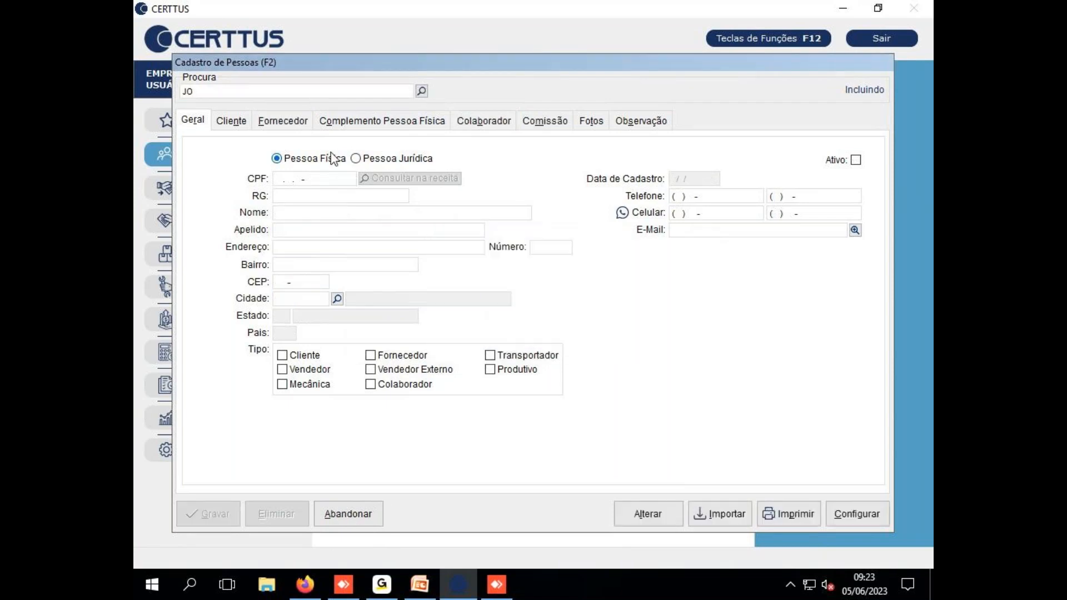
{"action": "key", "text": "Return"}
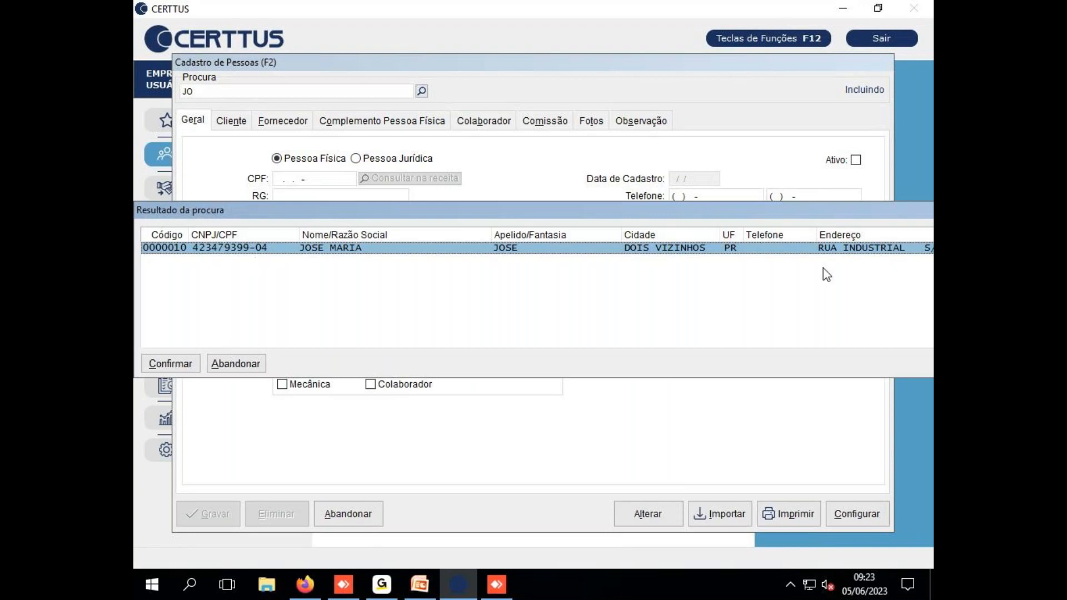
{"action": "key", "text": "Return"}
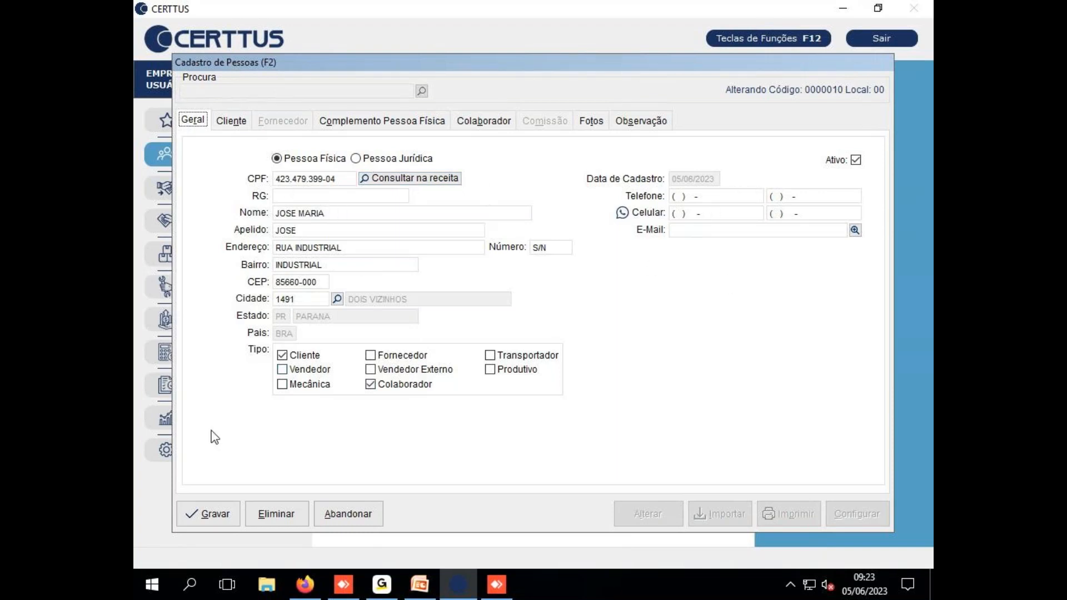
{"action": "left_click", "coordinate": [202, 517]}
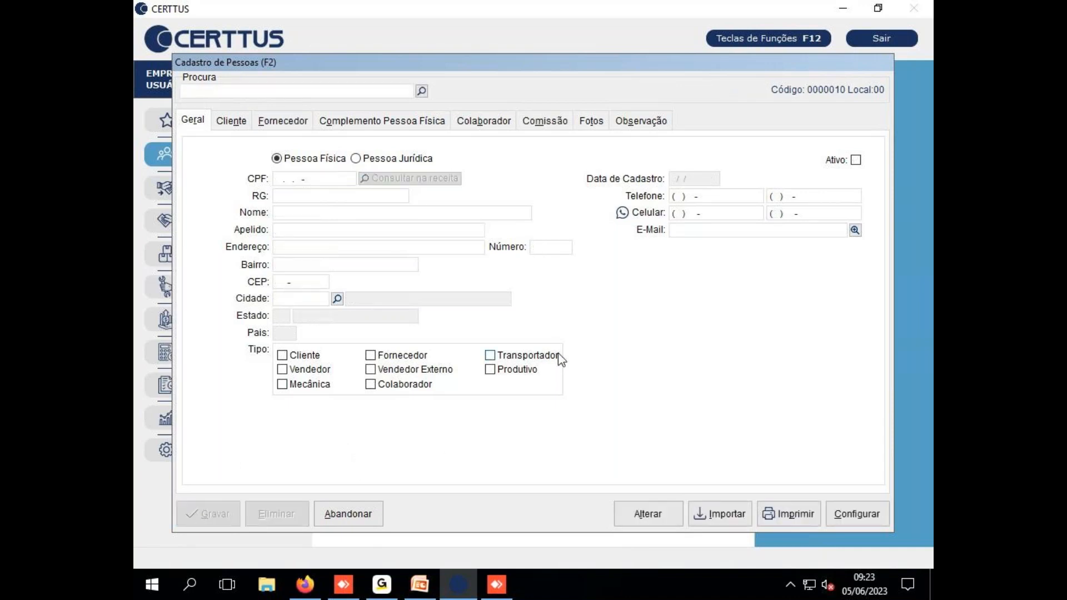
{"action": "key", "text": "Escape"}
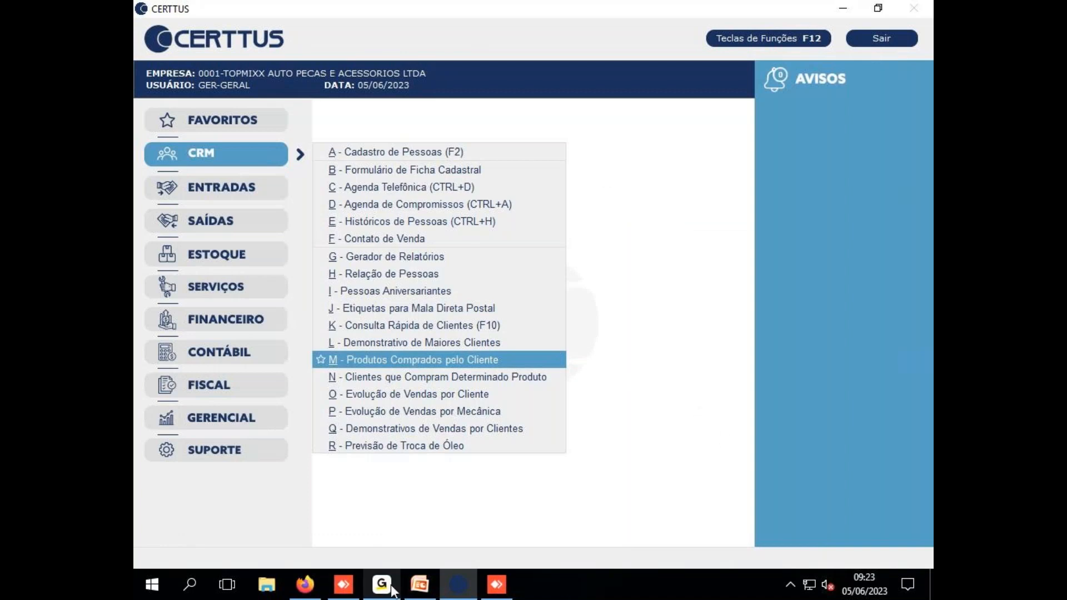
View slide 8's 'Cadastrar um Usuário' exercise in PowerPoint, then minimize it back to CERTTUS
{"action": "left_click", "coordinate": [410, 588]}
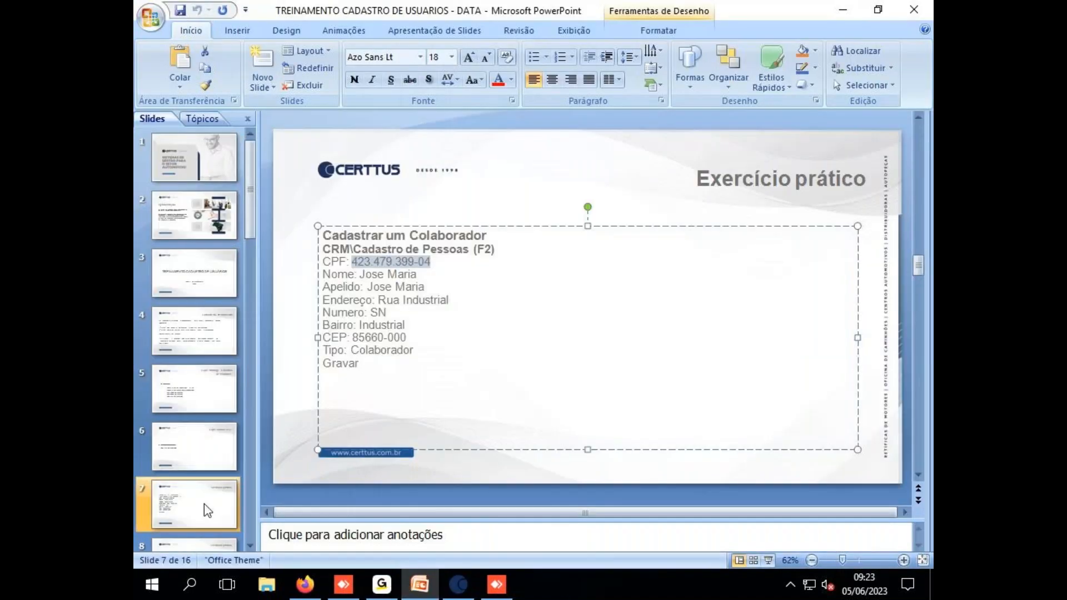
{"action": "left_click", "coordinate": [205, 504]}
{"action": "left_click", "coordinate": [214, 482]}
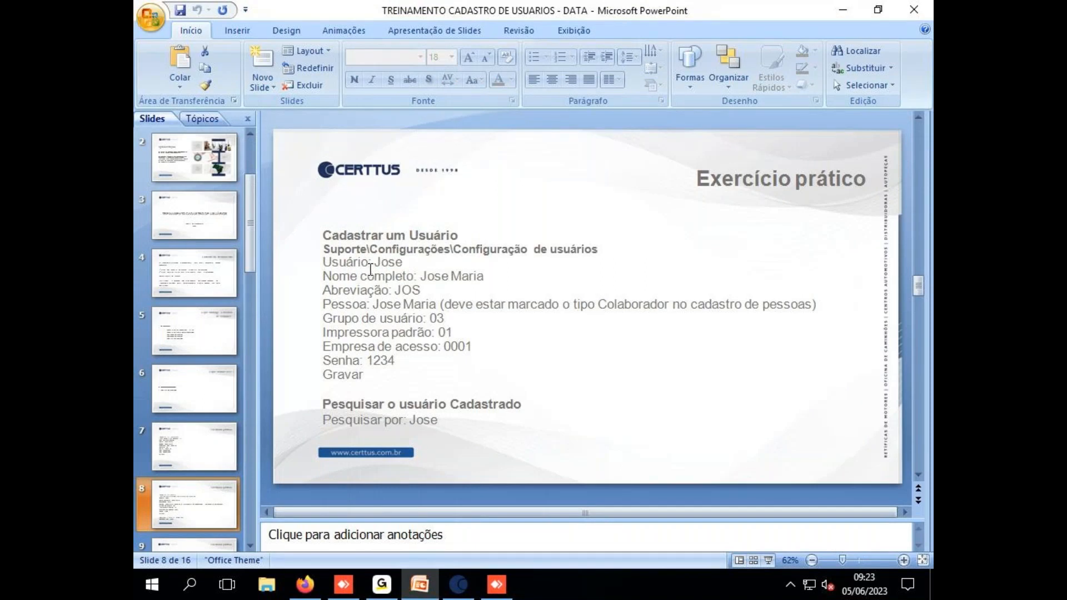
{"action": "left_click", "coordinate": [846, 15]}
{"action": "left_click", "coordinate": [334, 271]}
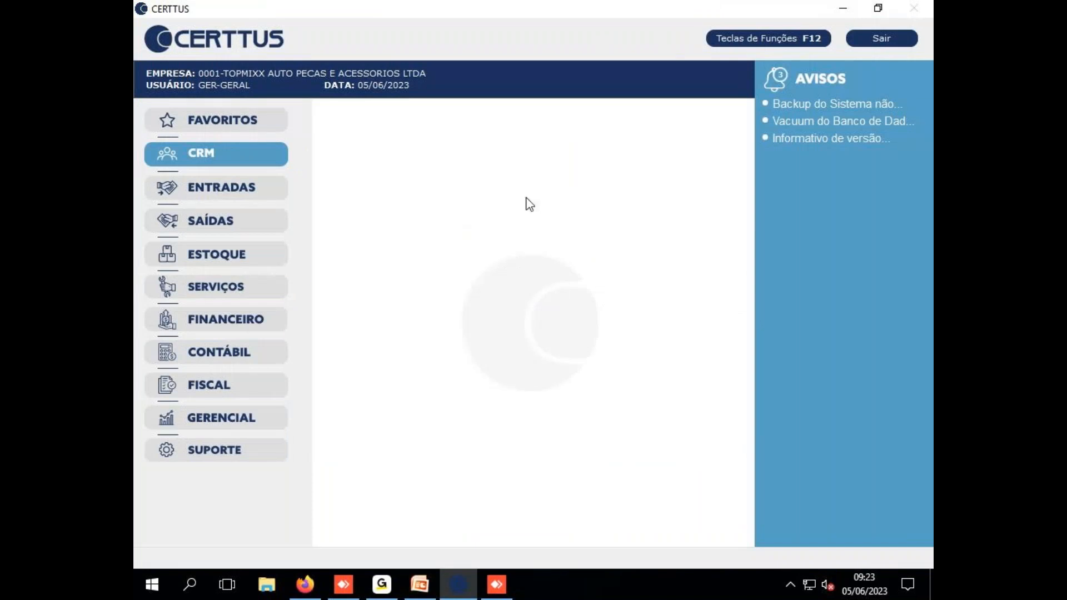
Open SUPORTE > Configurações > Configuração de Usuários
{"action": "left_click", "coordinate": [218, 458]}
{"action": "mouse_move", "coordinate": [435, 385]}
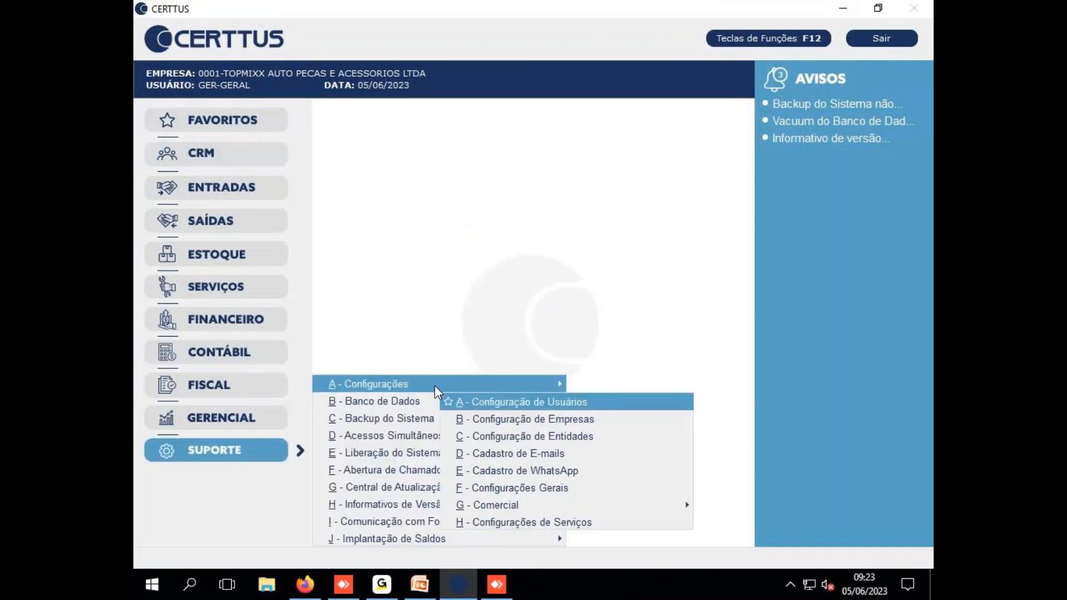
{"action": "left_click", "coordinate": [511, 403]}
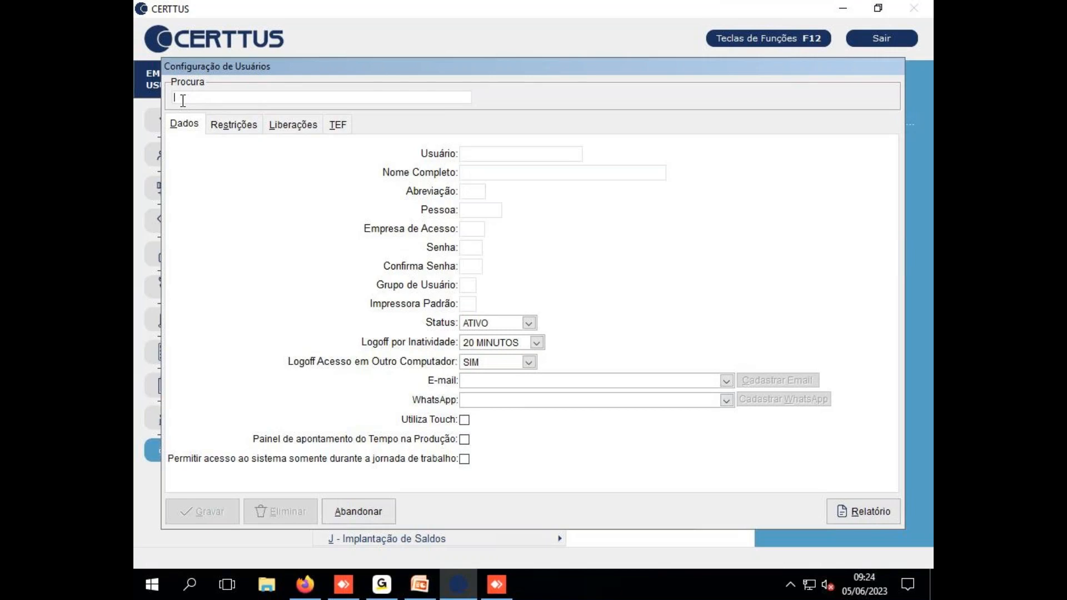
Insert a new user, entering its Usuário login and Nome Completo
{"action": "key", "text": "Return"}
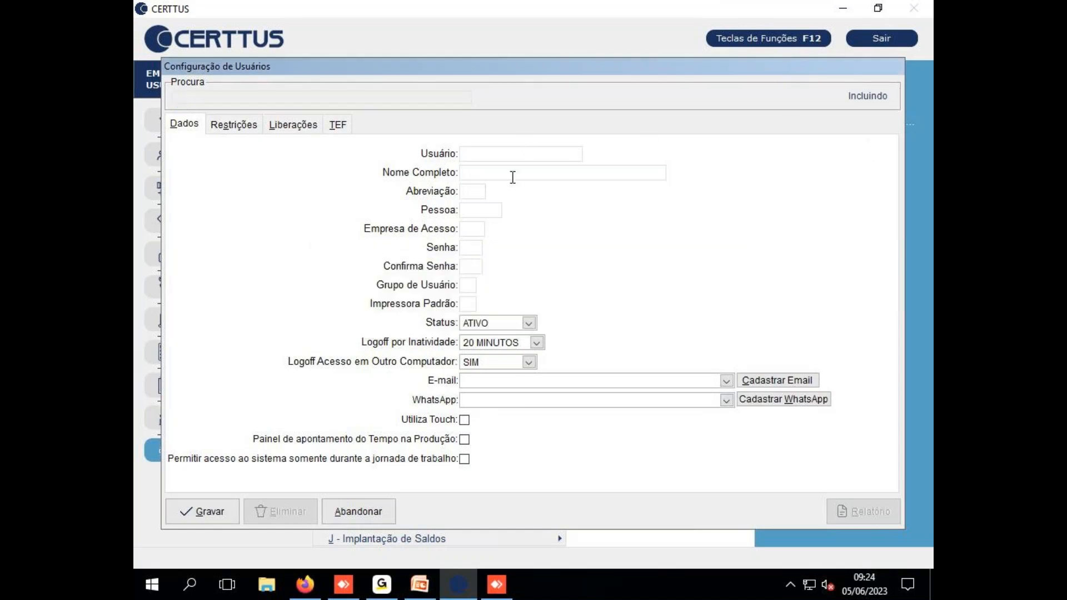
{"action": "type", "text": "JOSE"}
{"action": "left_click", "coordinate": [507, 172]}
{"action": "type", "text": "JOSE MARIA"}
{"action": "left_click", "coordinate": [464, 192]}
{"action": "left_click_drag", "start_coordinate": [339, 65], "coordinate": [371, 98]}
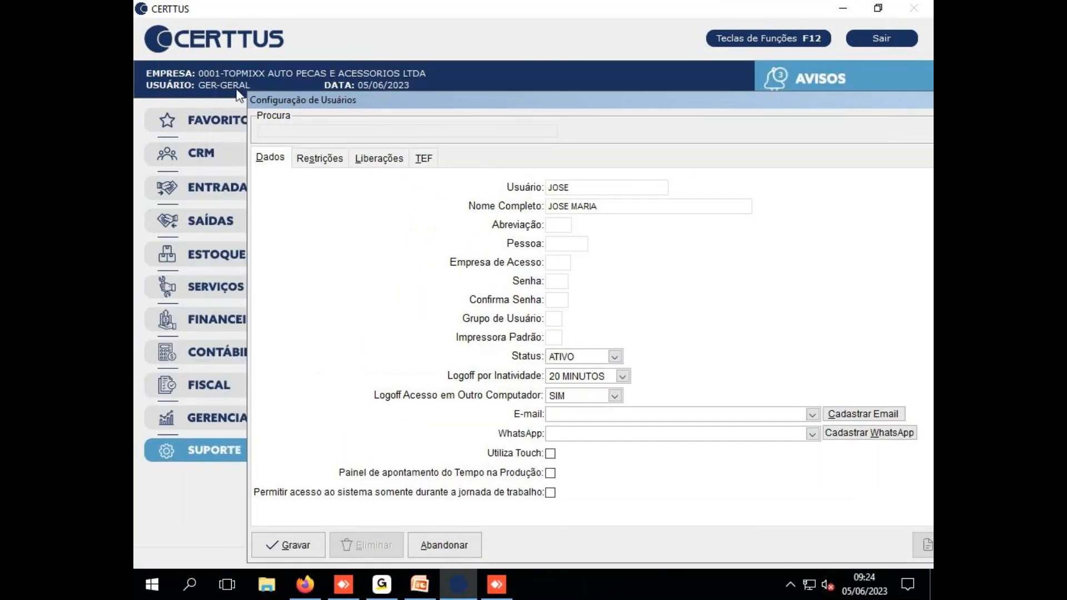
{"action": "left_click_drag", "start_coordinate": [531, 105], "coordinate": [440, 65]}
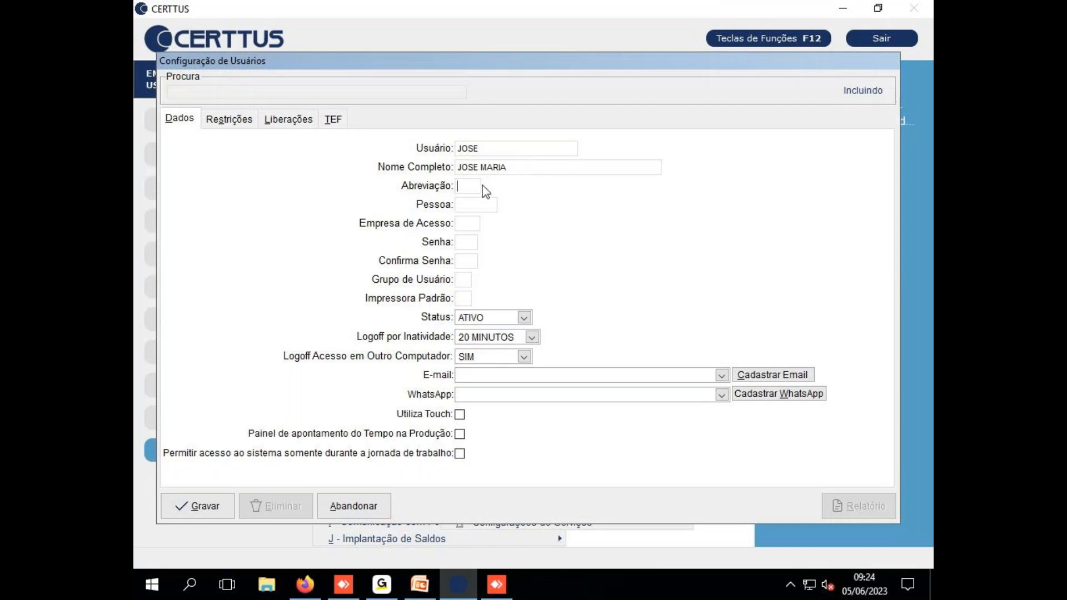
Enter the user's Abreviação and link it to the collaborator found by name in Pessoa
{"action": "type", "text": "JOS"}
{"action": "key", "text": "Tab"}
{"action": "type", "text": "JOS"}
{"action": "key", "text": "Return"}
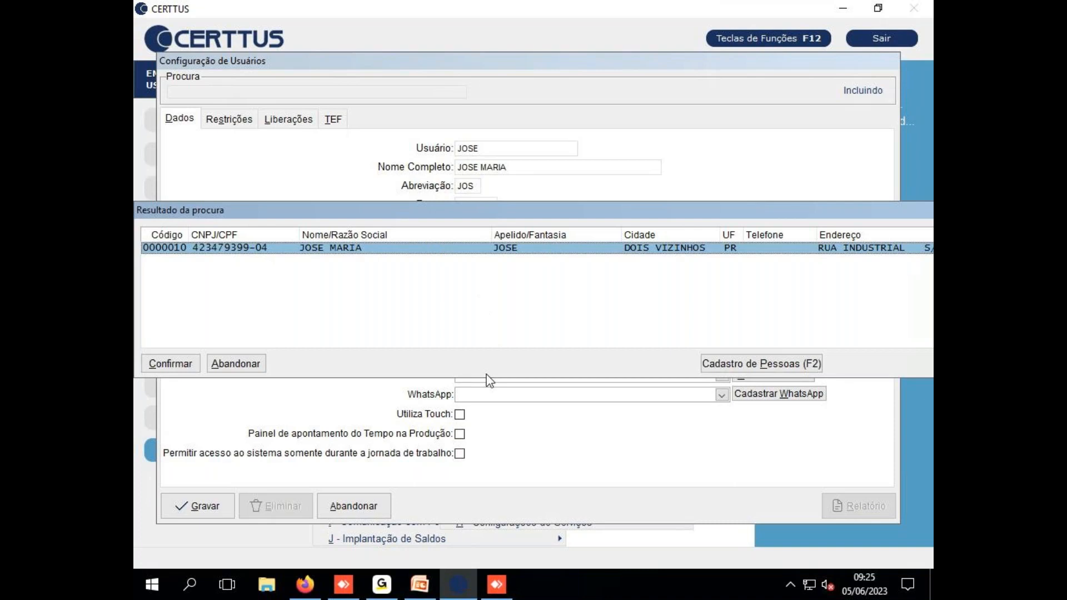
{"action": "key", "text": "Return"}
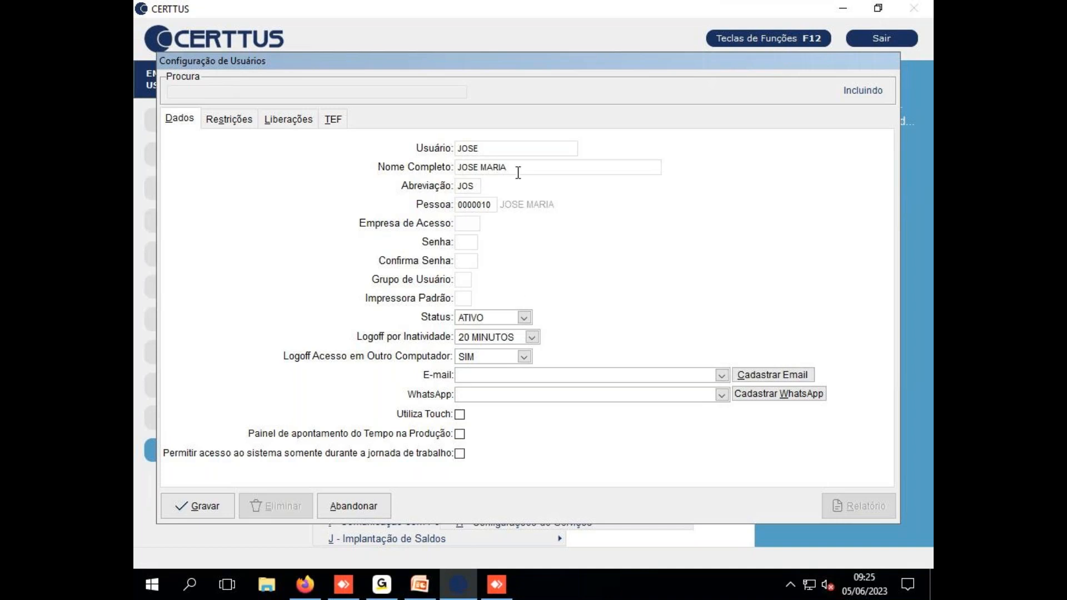
{"action": "left_click_drag", "start_coordinate": [494, 60], "coordinate": [537, 83]}
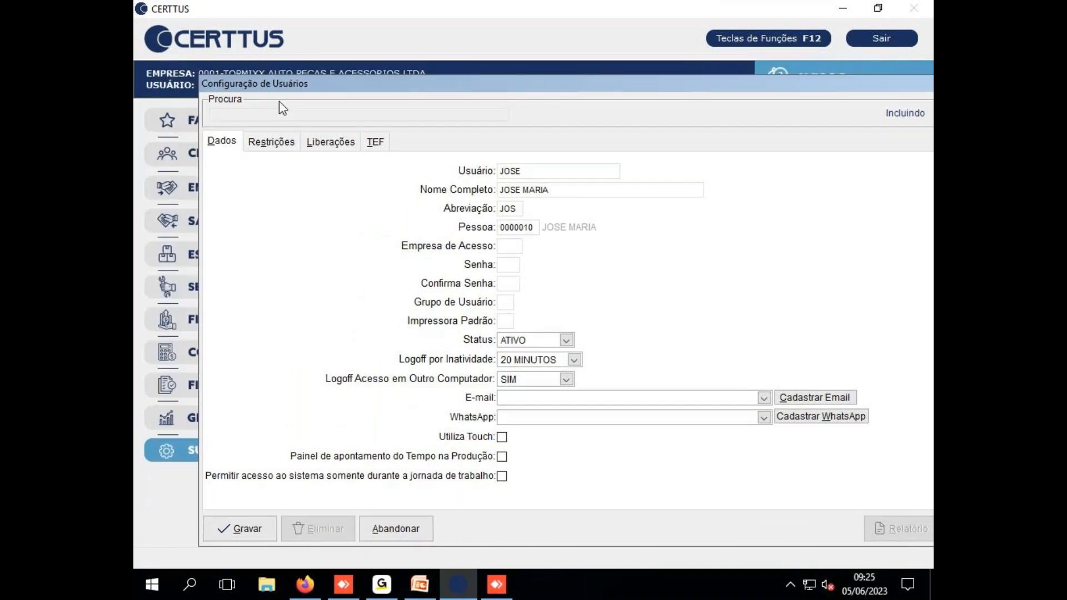
Set Empresa de Acesso, correcting the typed 0002 to 0001
{"action": "left_click_drag", "start_coordinate": [368, 87], "coordinate": [312, 111]}
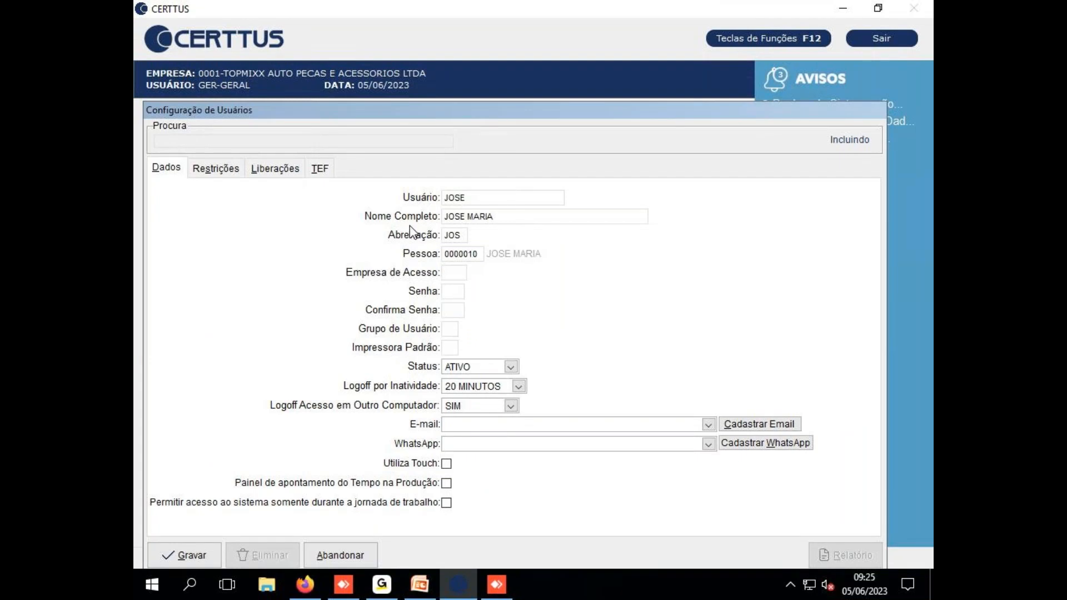
{"action": "type", "text": "0002"}
{"action": "key", "text": "Tab"}
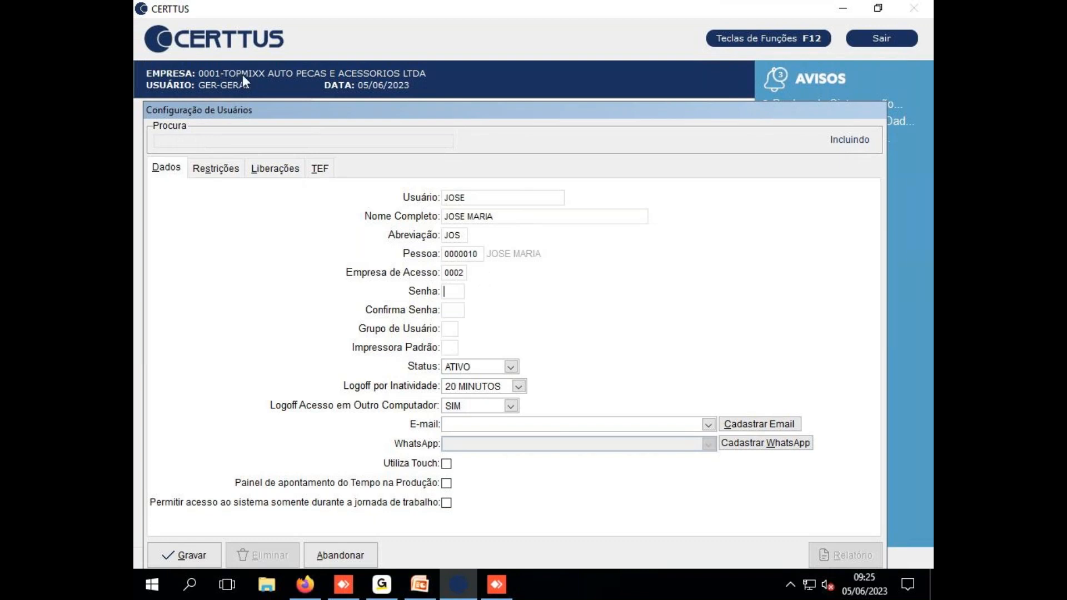
{"action": "double_click", "coordinate": [457, 271]}
{"action": "type", "text": "0001"}
{"action": "type", "text": "*"}
{"action": "left_click", "coordinate": [496, 584]}
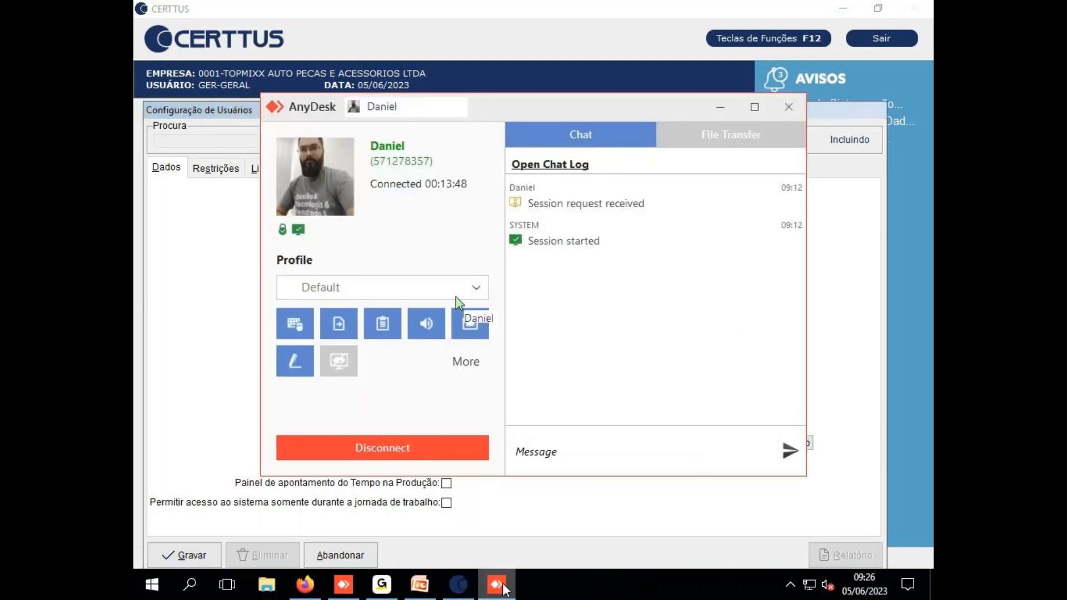
{"action": "left_click", "coordinate": [497, 584]}
{"action": "left_click", "coordinate": [420, 584]}
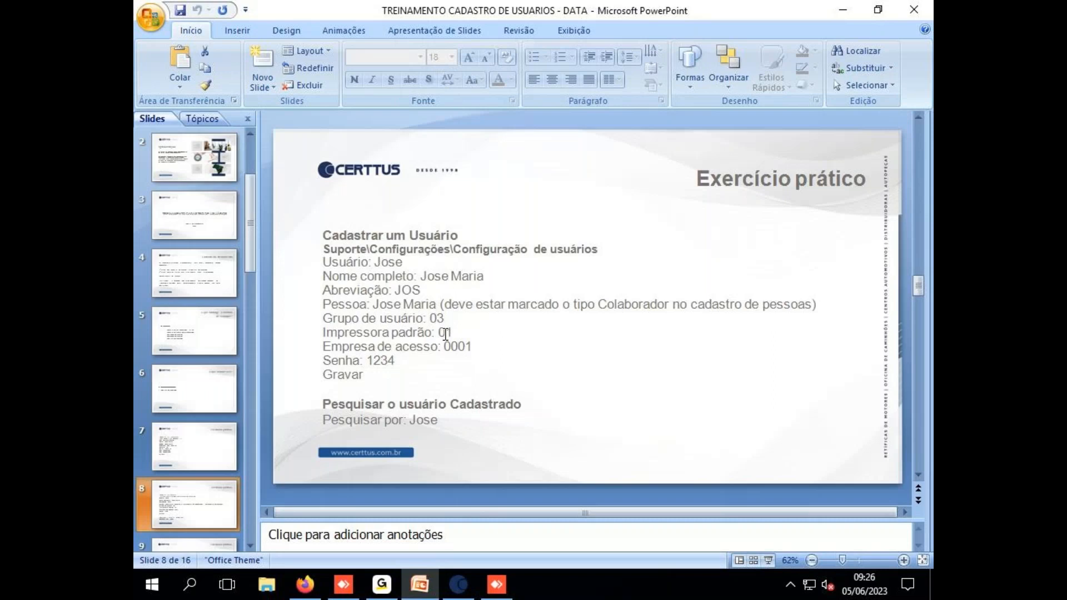
{"action": "mouse_move", "coordinate": [374, 361]}
{"action": "left_mouse_down"}
{"action": "mouse_move", "coordinate": [390, 362]}
{"action": "mouse_move", "coordinate": [374, 361]}
{"action": "left_mouse_up"}
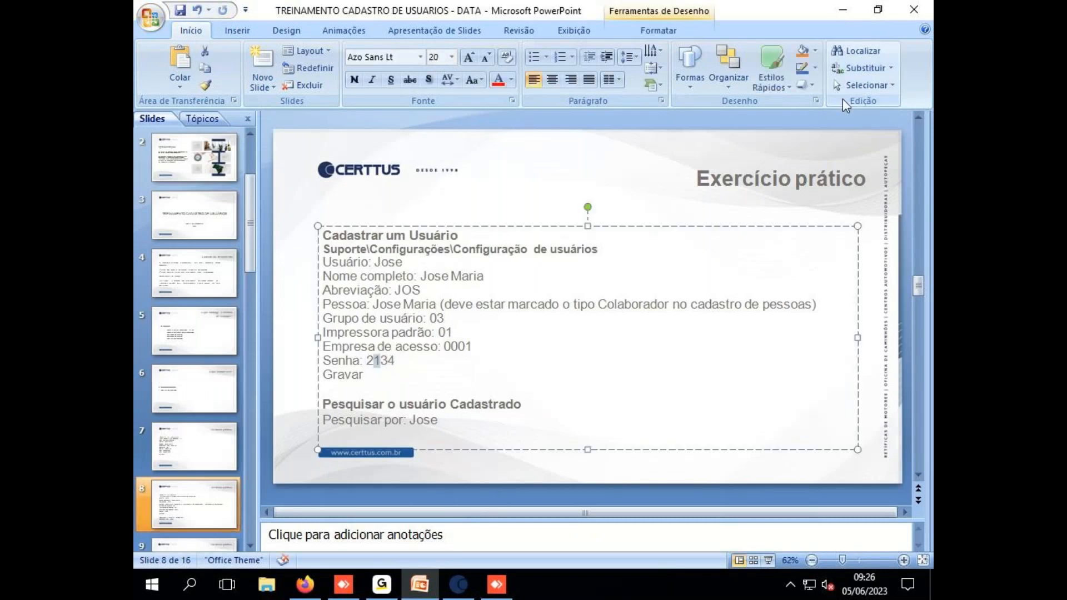
{"action": "key", "text": "ctrl+z"}
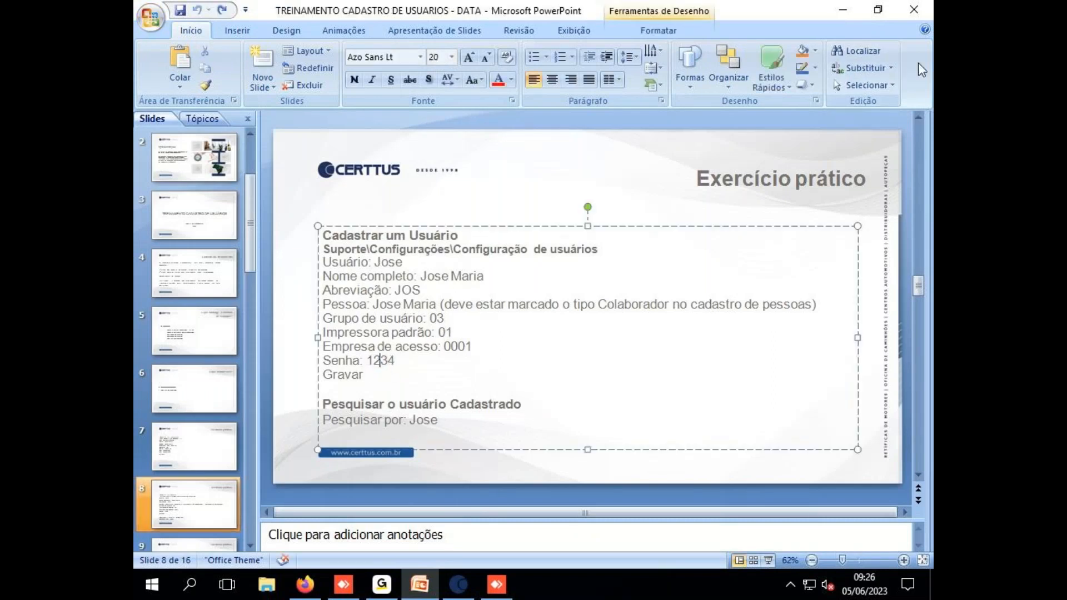
{"action": "left_click", "coordinate": [843, 9]}
{"action": "left_click", "coordinate": [454, 309]}
Retype the password in Confirma Senha and bring up the Grupos de Usuários list
{"action": "type", "text": "1234"}
{"action": "key", "text": "Tab"}
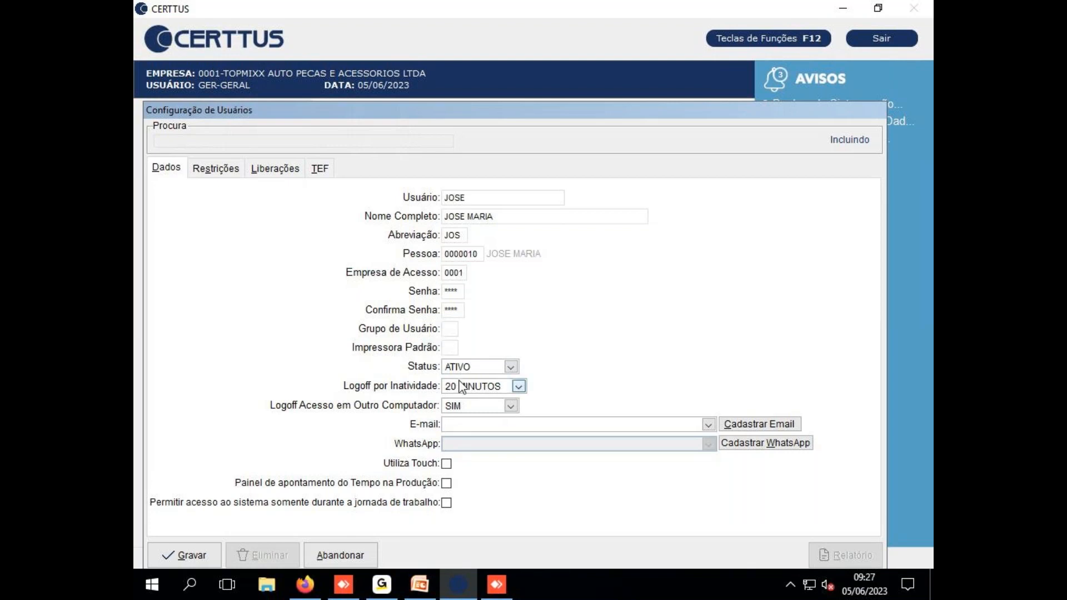
{"action": "key", "text": "Return"}
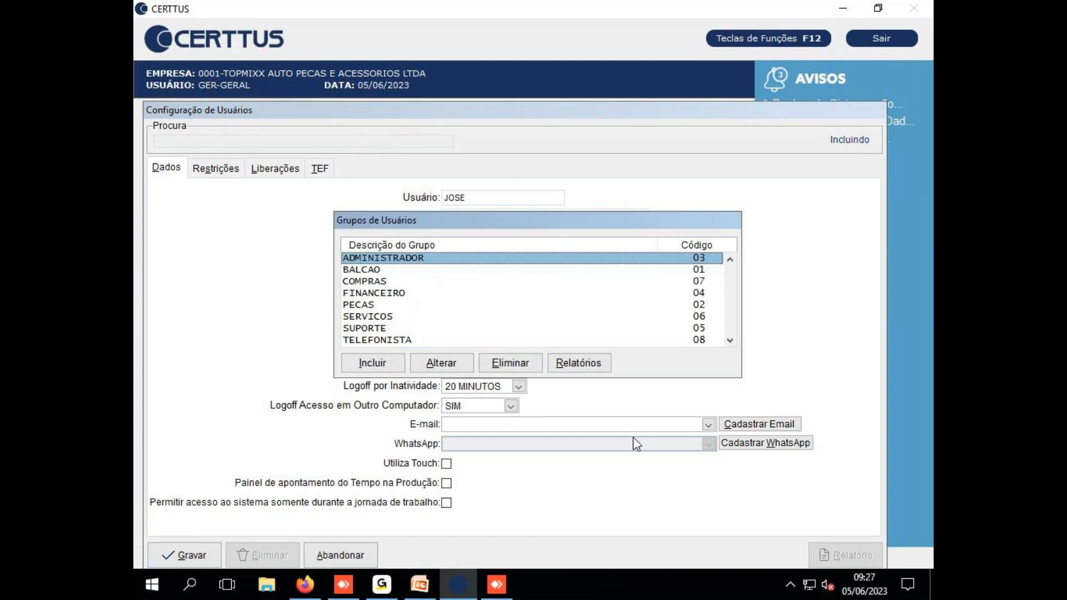
Pick ADMINISTRADOR (03) as JOSE's group from the Grupos de Usuários list
{"action": "left_click", "coordinate": [389, 271]}
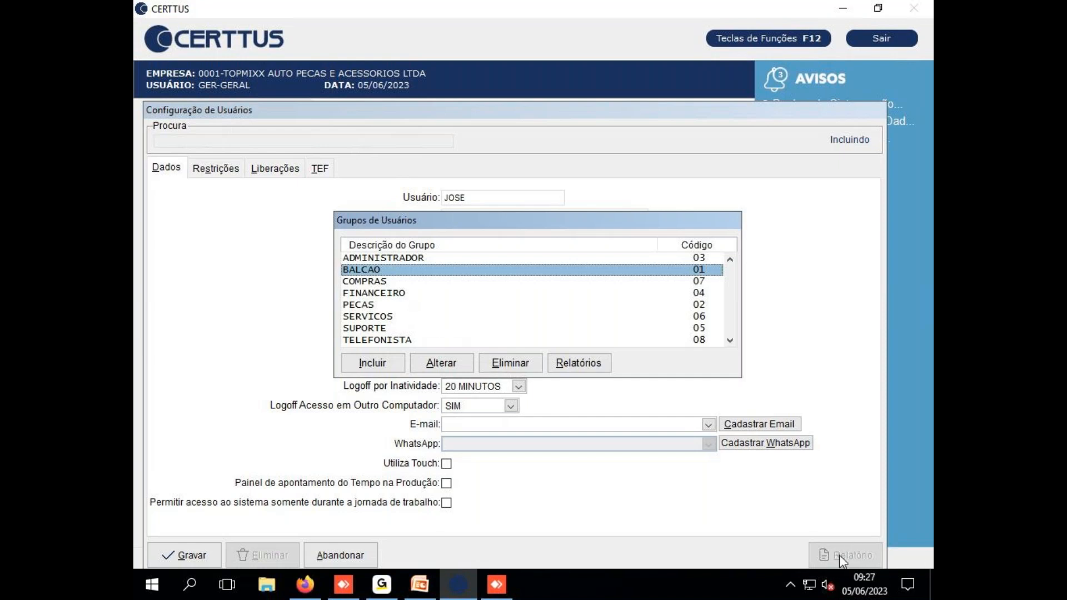
{"action": "key", "text": "Down"}
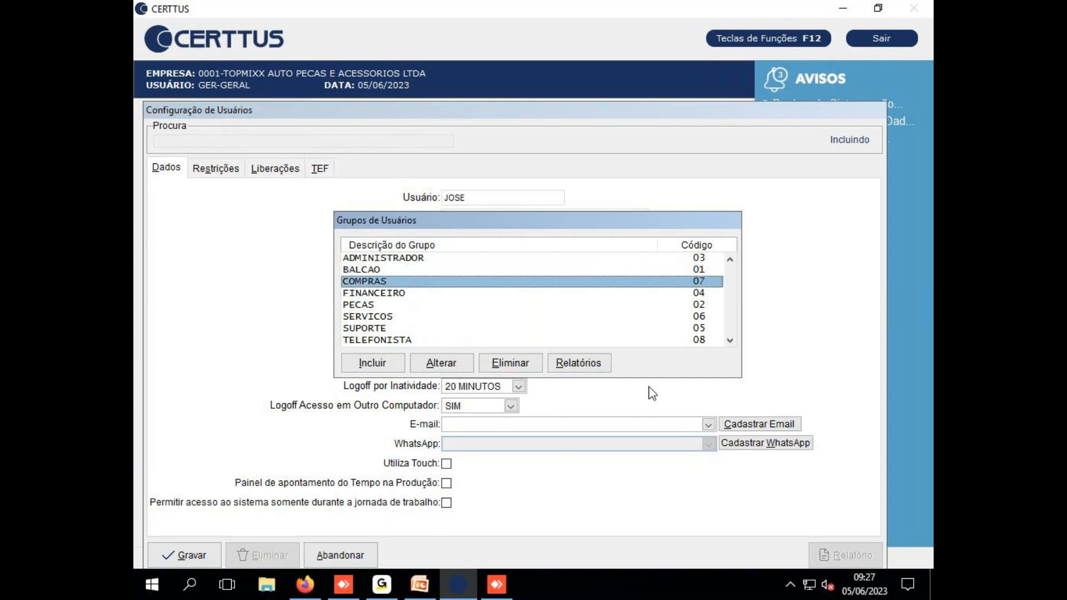
{"action": "key", "text": "Up"}
{"action": "key", "text": "Up"}
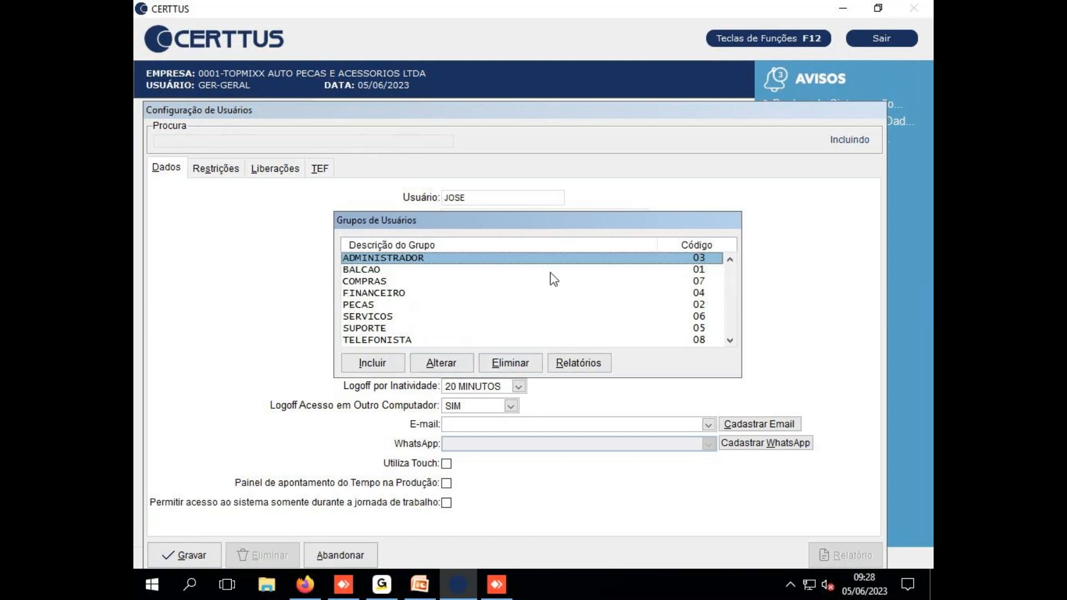
{"action": "key", "text": "Return"}
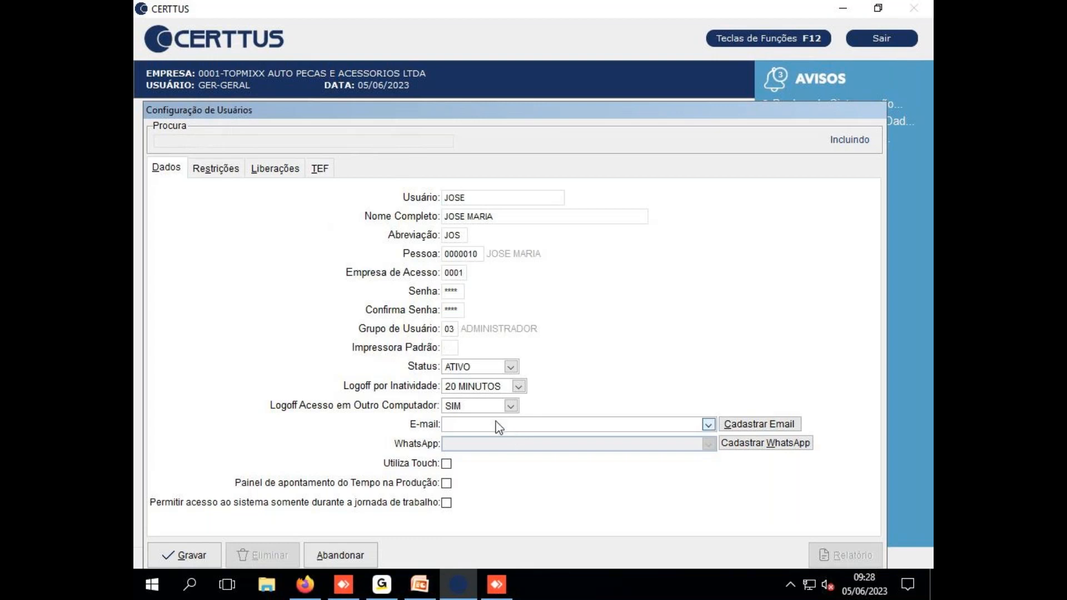
Set the default printer to 01 LOCAL and keep the status ATIVO
{"action": "type", "text": "1"}
{"action": "key", "text": "Tab"}
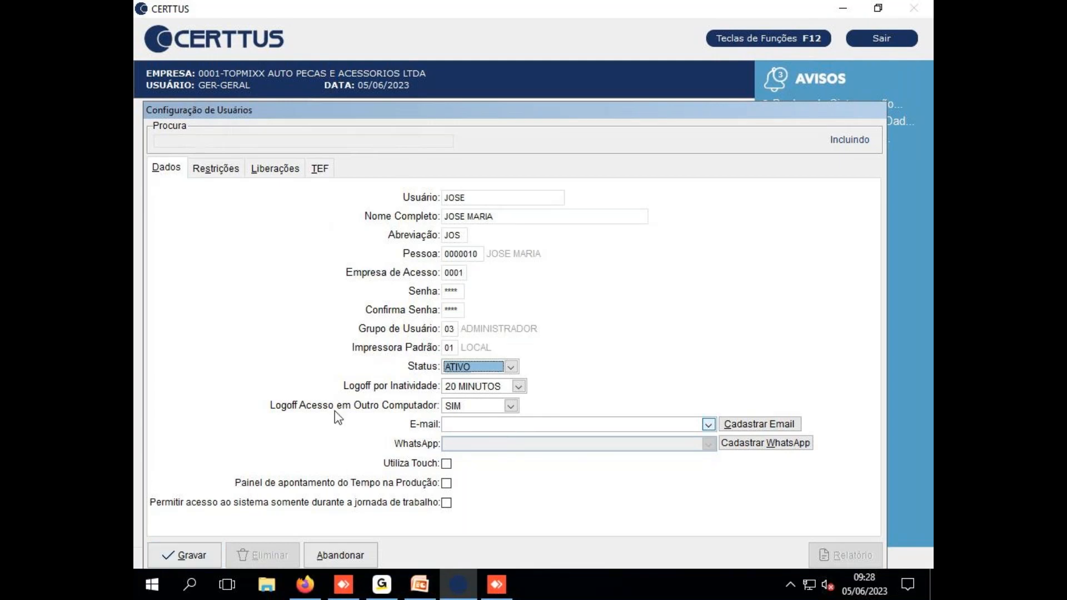
{"action": "left_click", "coordinate": [512, 368]}
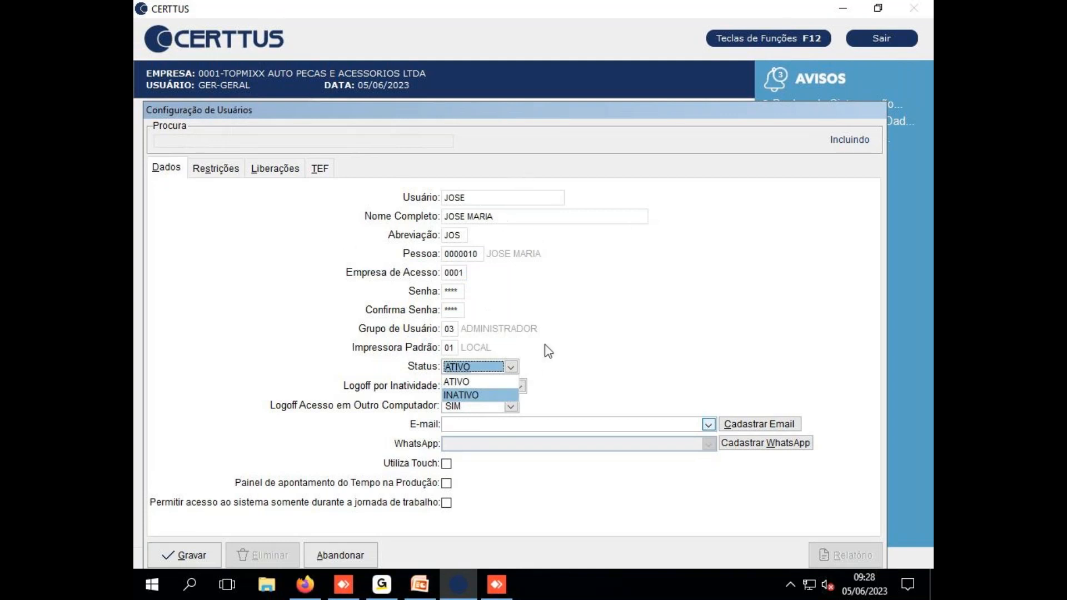
{"action": "left_click", "coordinate": [489, 382]}
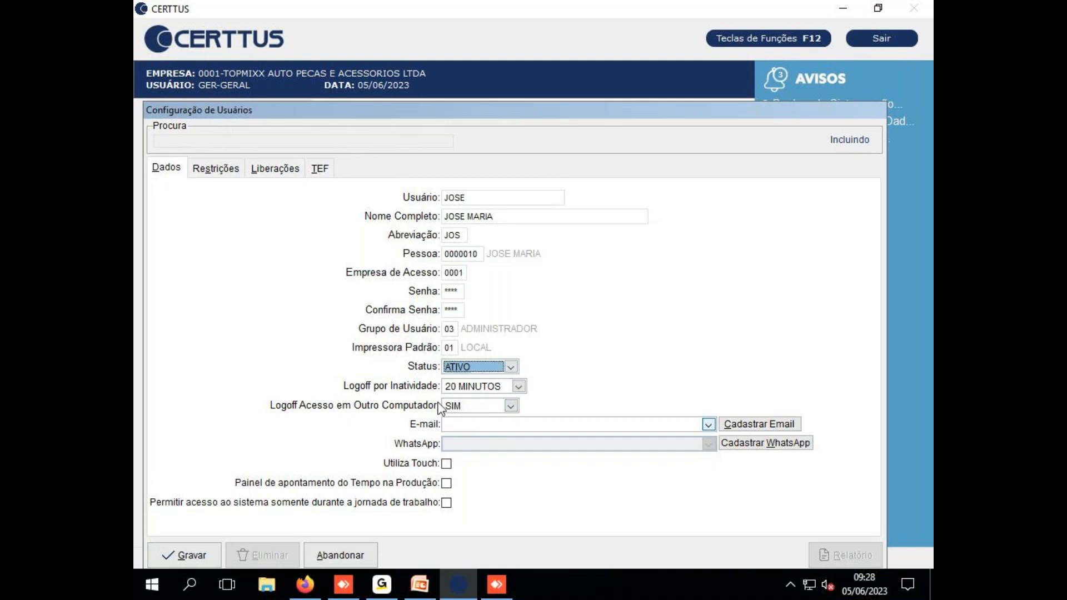
Keep inactivity logoff at 20 MINUTOS and other-computer logoff at SIM
{"action": "left_click", "coordinate": [518, 387]}
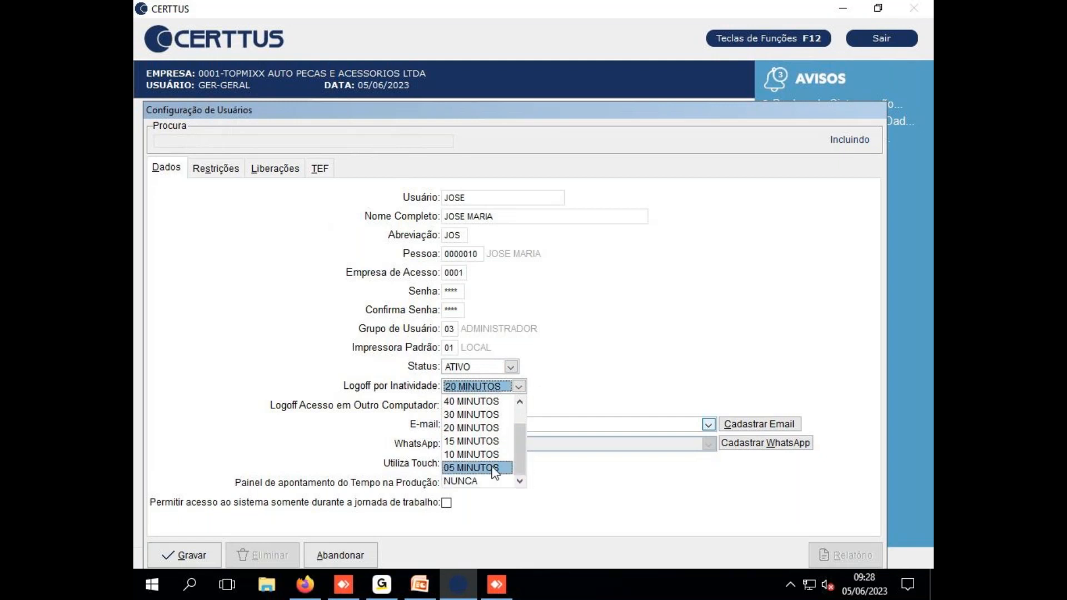
{"action": "left_click_drag", "start_coordinate": [517, 464], "coordinate": [500, 390]}
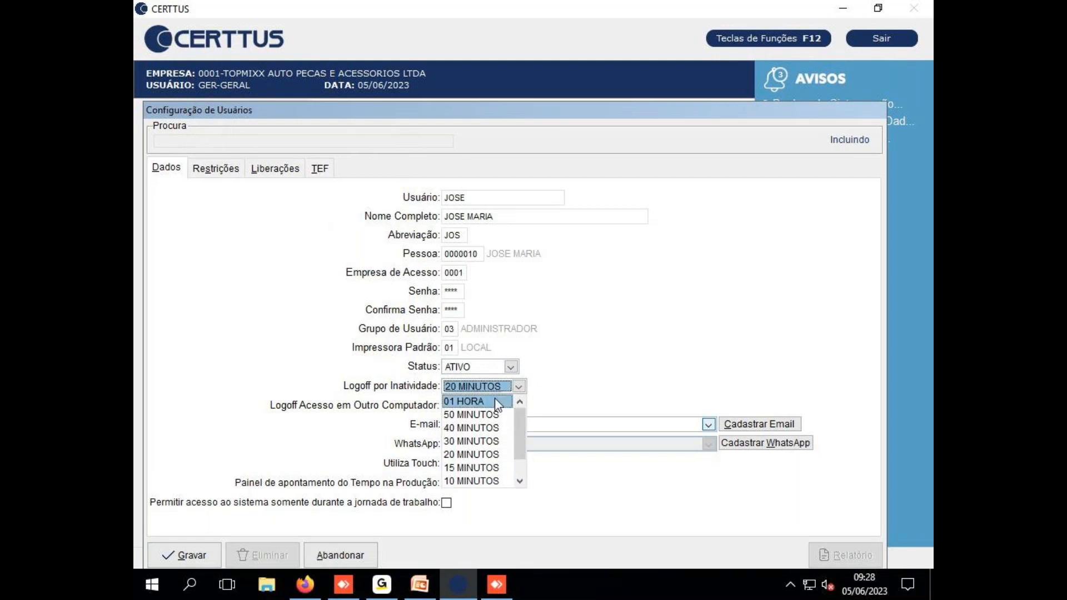
{"action": "left_click", "coordinate": [609, 355]}
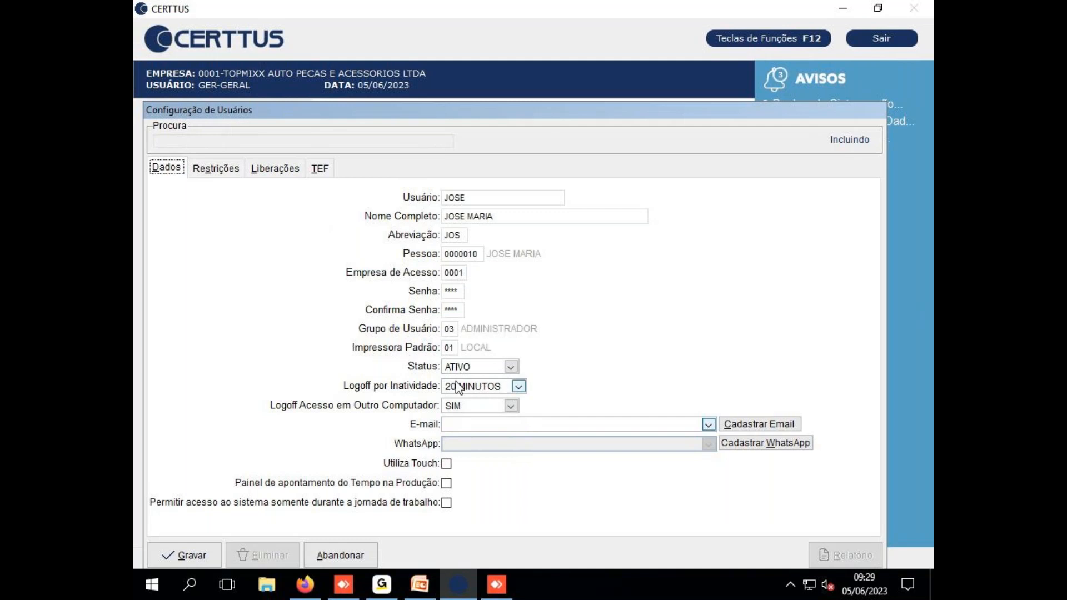
{"action": "left_click", "coordinate": [511, 408]}
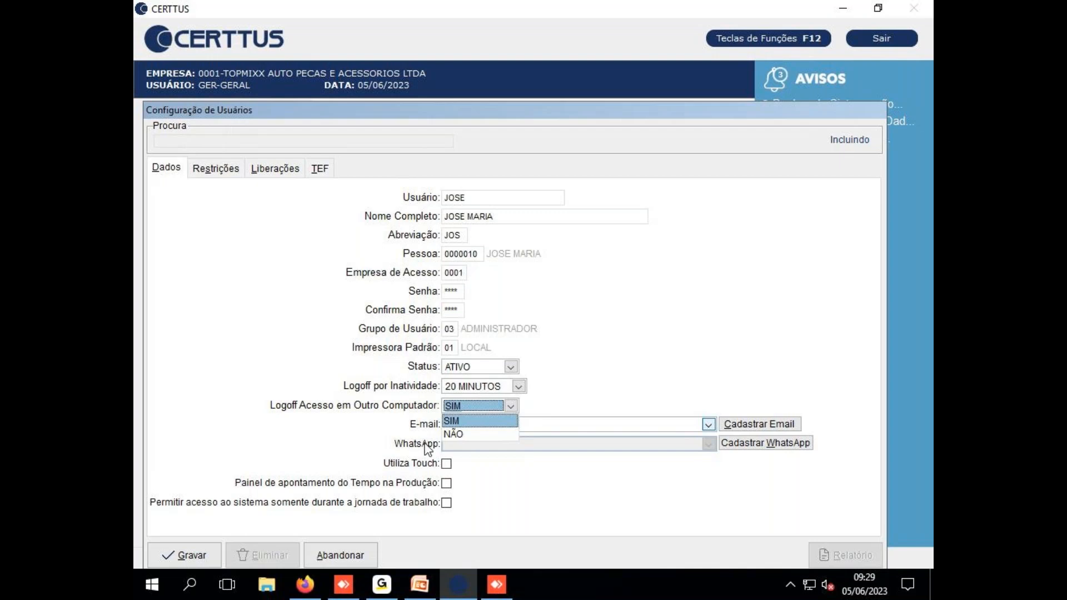
{"action": "left_click", "coordinate": [453, 434]}
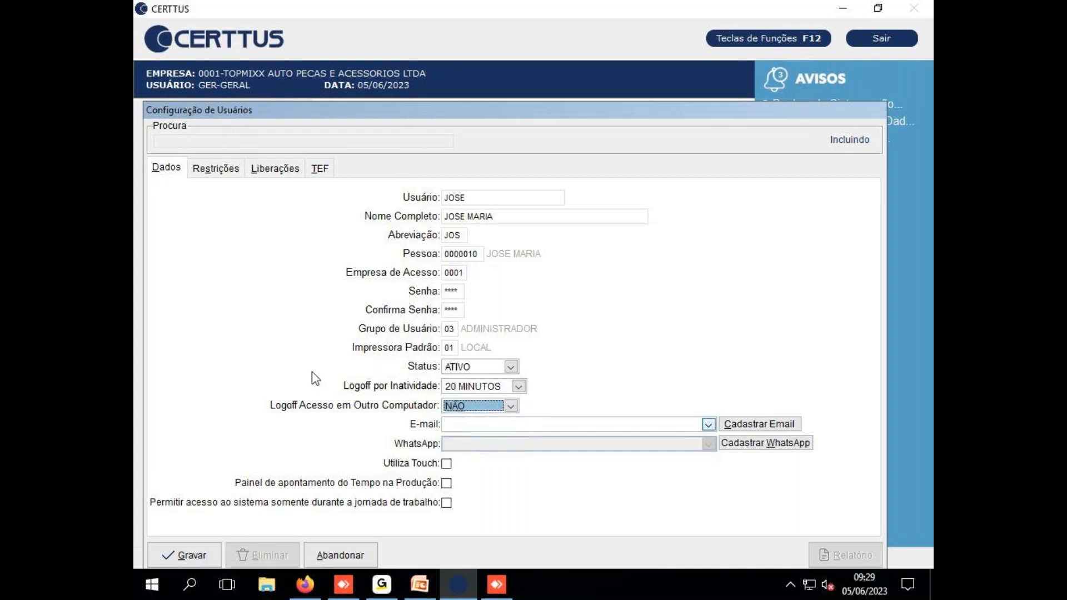
{"action": "left_click", "coordinate": [510, 406]}
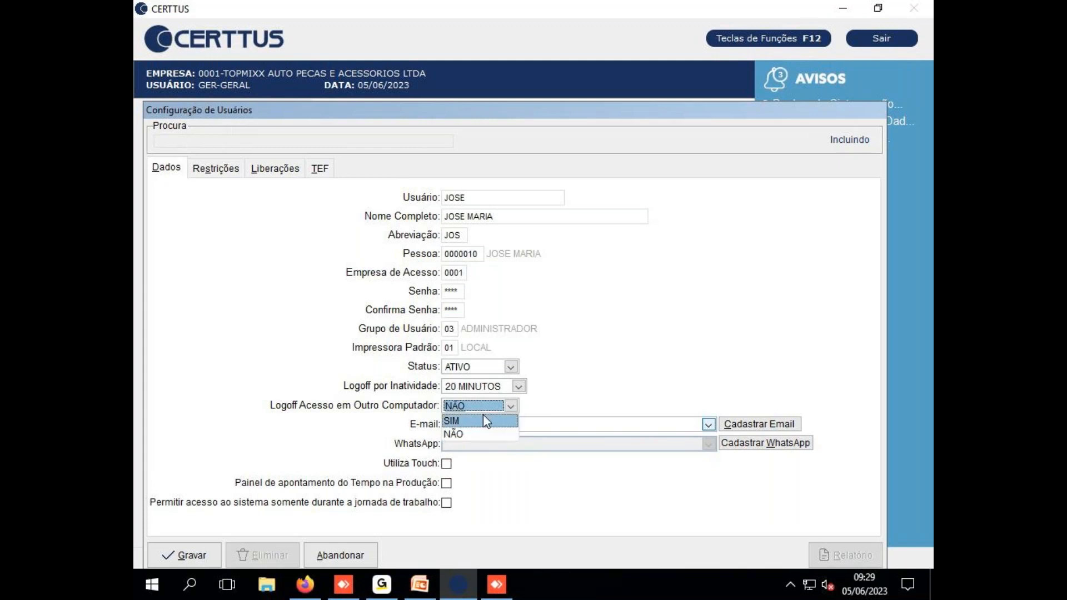
{"action": "left_click", "coordinate": [471, 422]}
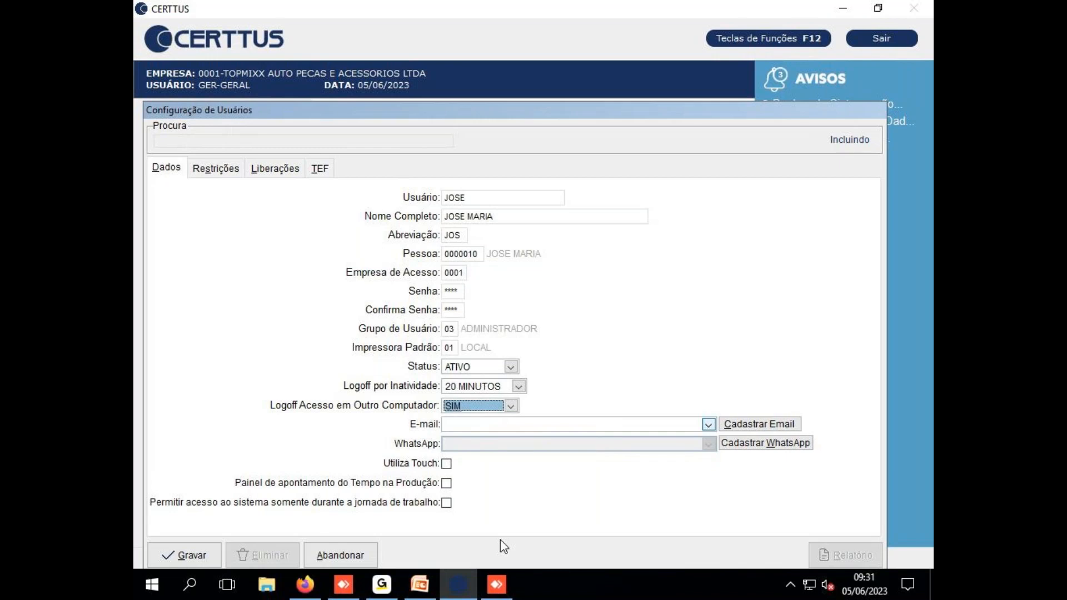
Drag the Configuração de Usuários window up and right to reveal the main menu
{"action": "left_click_drag", "start_coordinate": [532, 108], "coordinate": [558, 59]}
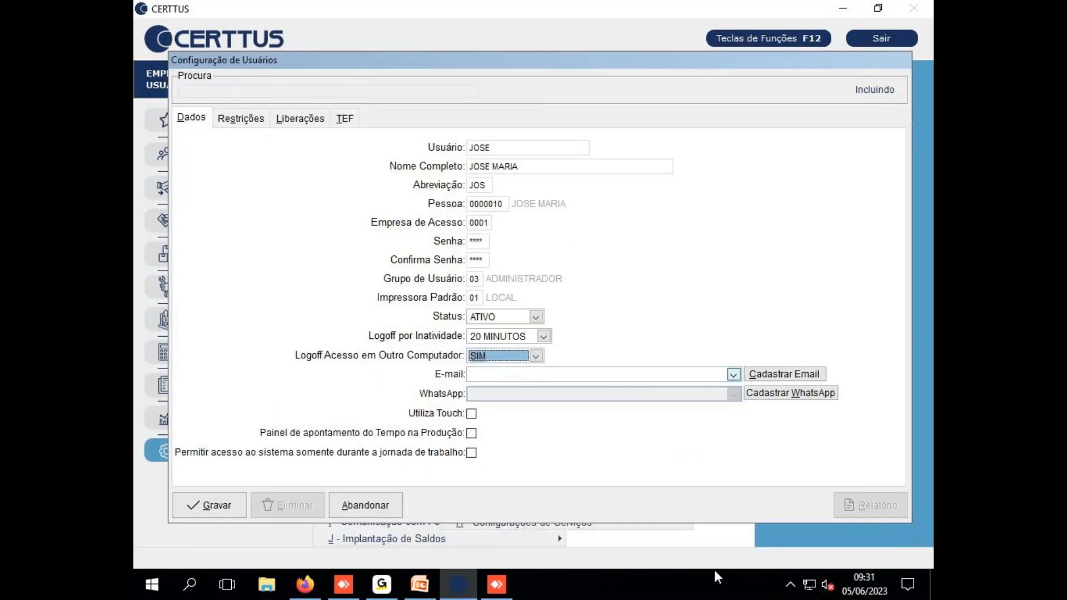
{"action": "left_click", "coordinate": [791, 584]}
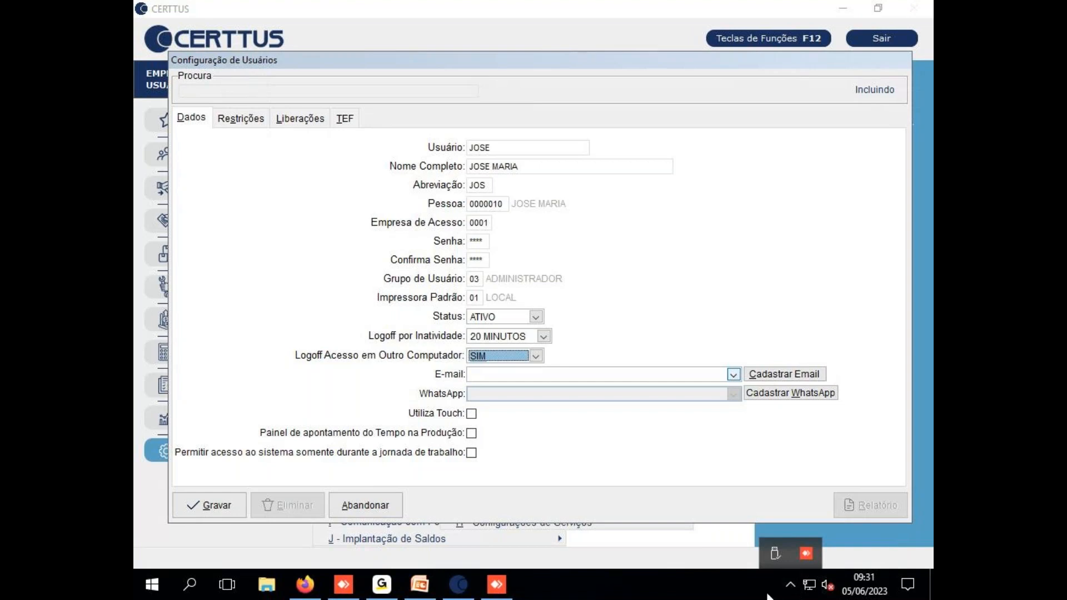
{"action": "left_click", "coordinate": [791, 584]}
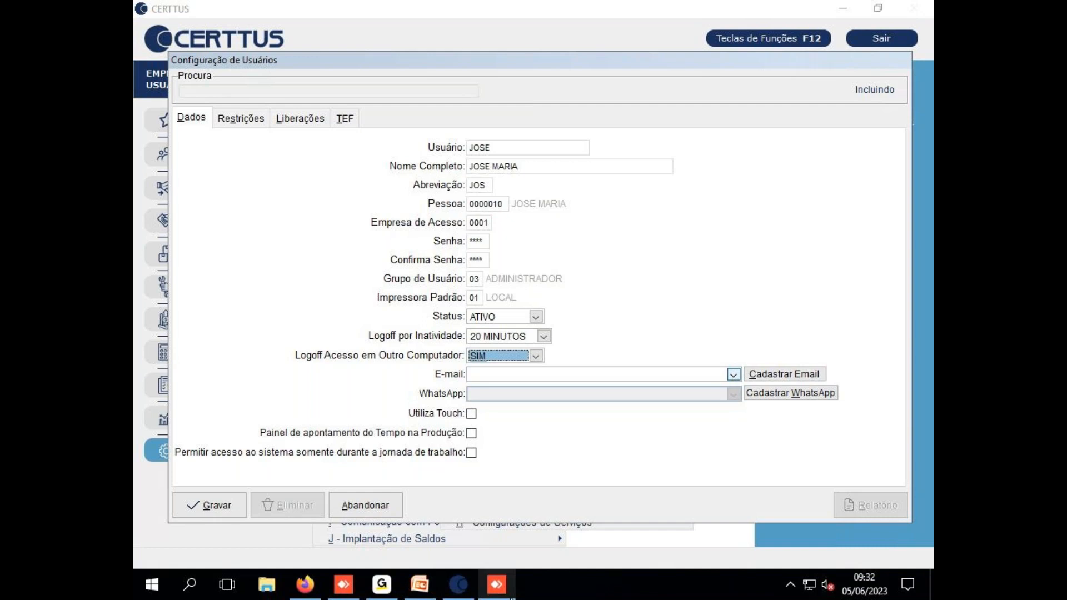
{"action": "mouse_move", "coordinate": [345, 595]}
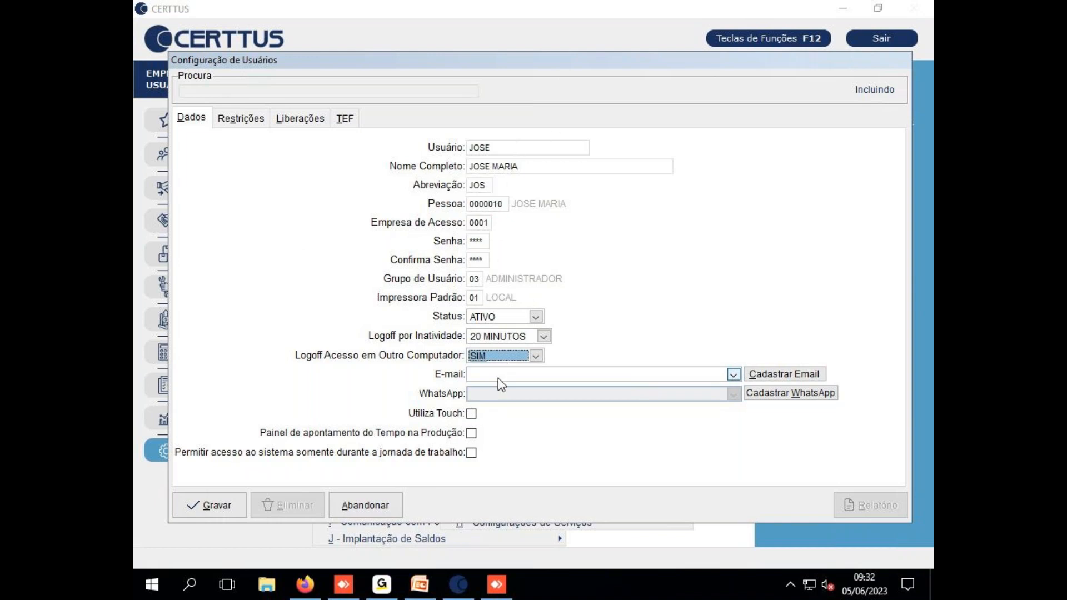
Save user JOSE, then search 'JO' to reload the record in Alterando mode
{"action": "left_click", "coordinate": [195, 508]}
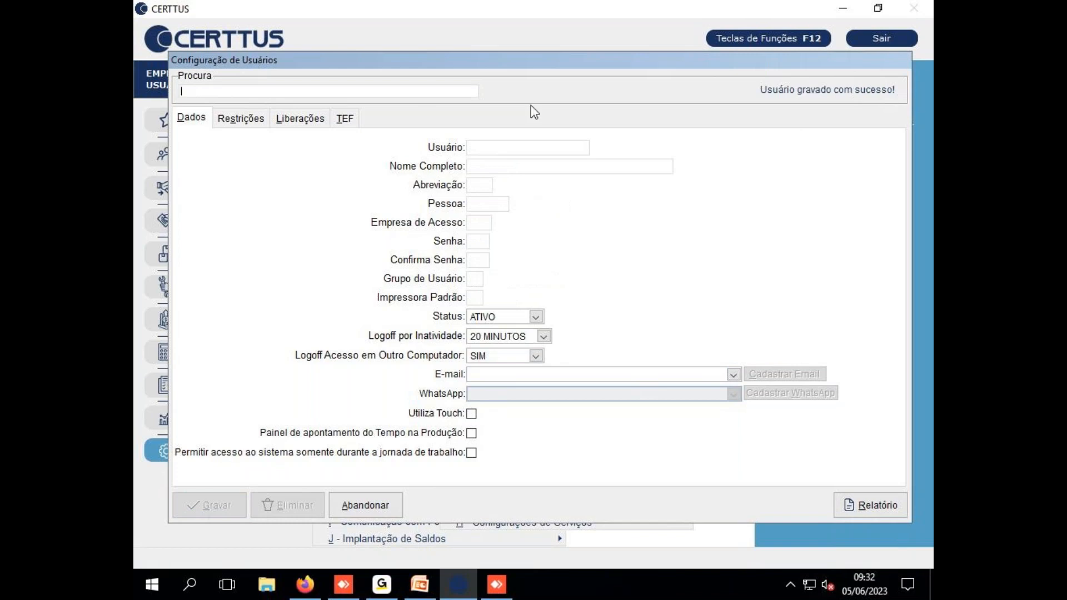
{"action": "type", "text": "JO"}
{"action": "key", "text": "Return"}
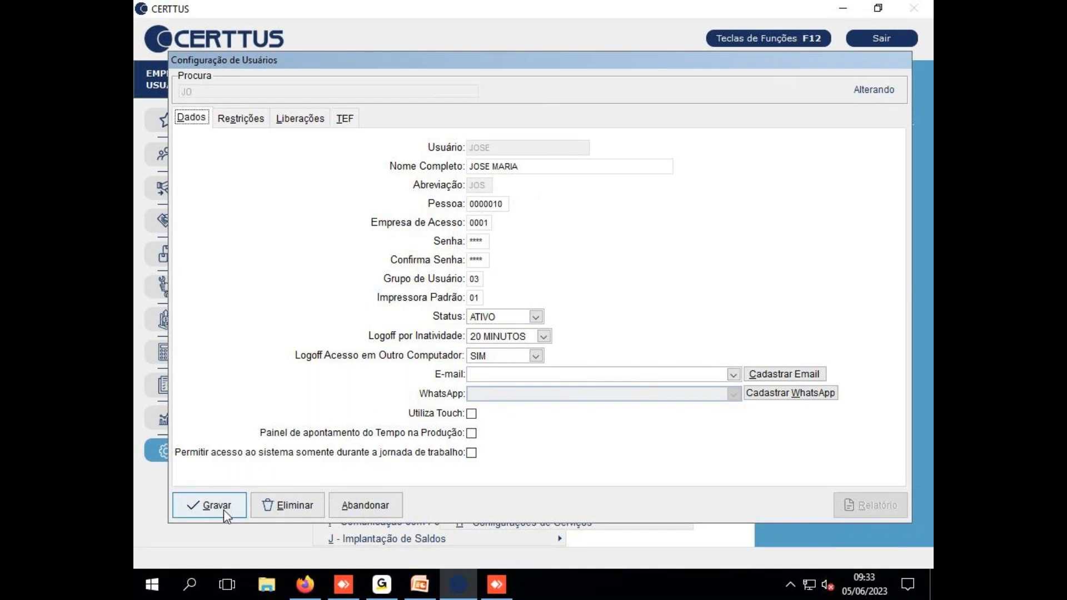
Advance the training deck to slide 9, 'Restrições de Usuários', then return to CERTTUS
{"action": "left_click", "coordinate": [419, 584]}
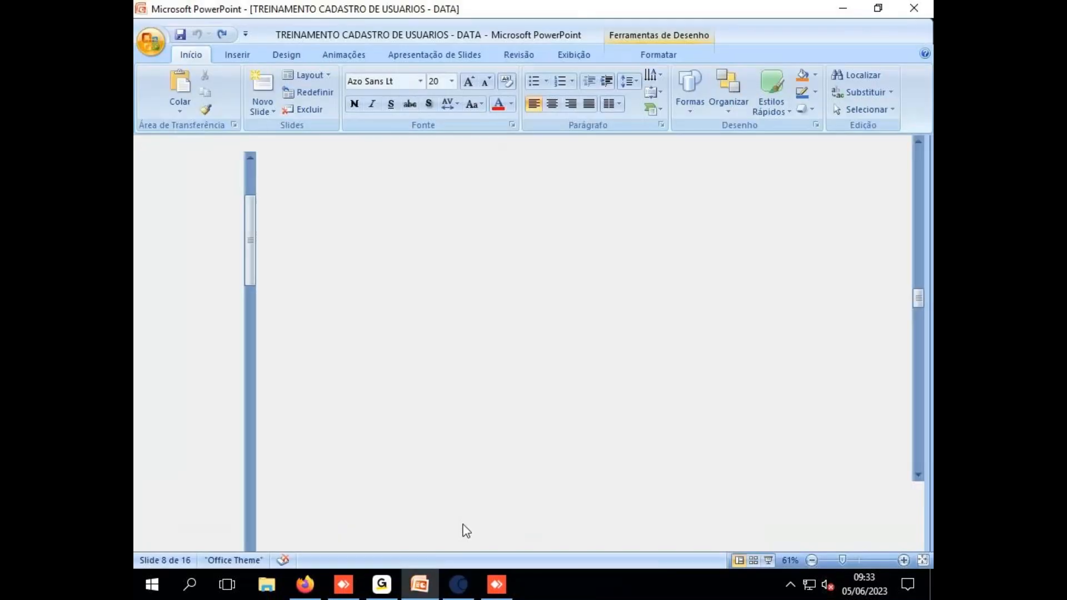
{"action": "left_click", "coordinate": [201, 503]}
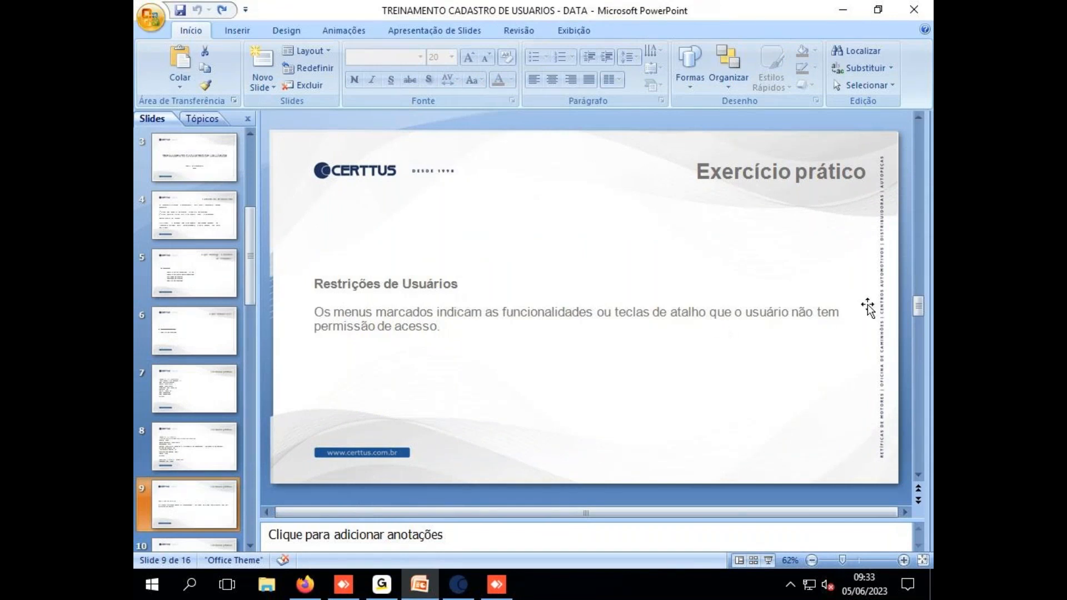
{"action": "left_click", "coordinate": [842, 15]}
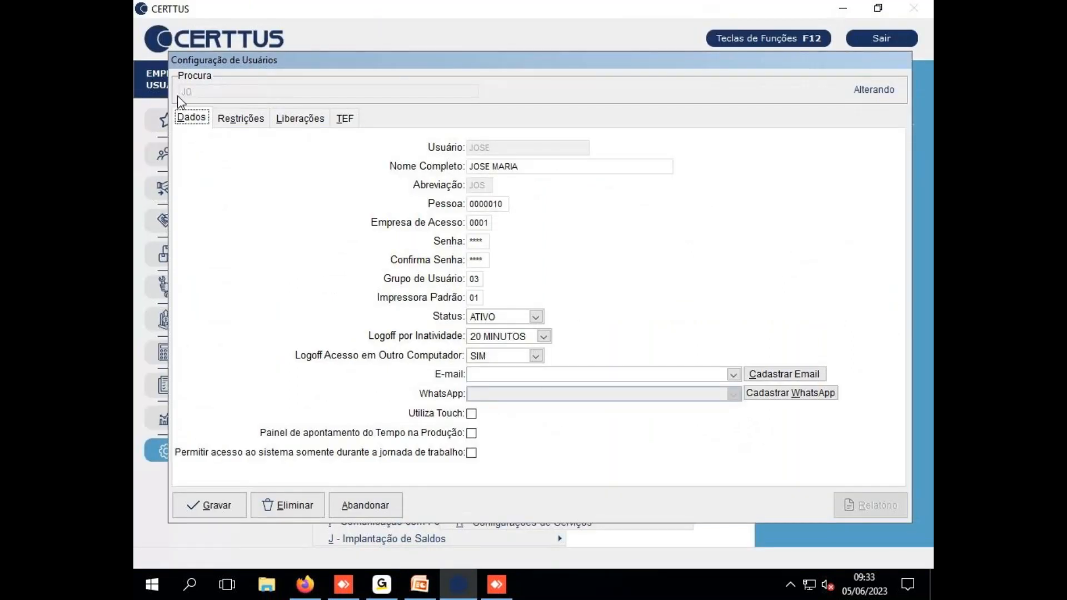
Show JOSE's Restrições tab and browse the J - Suporte > Configurações menu branch
{"action": "left_click", "coordinate": [245, 121]}
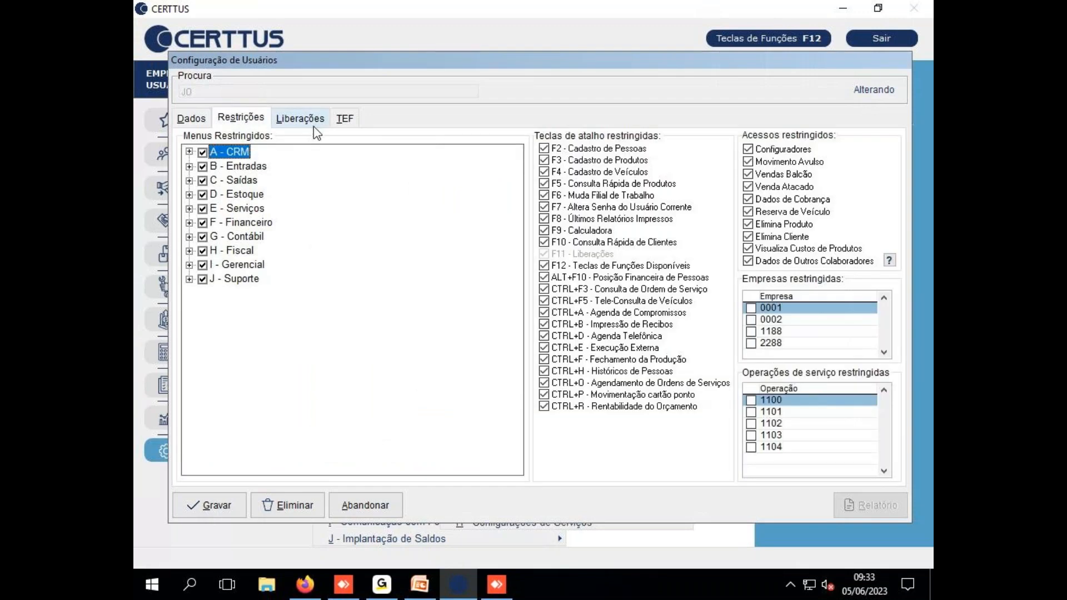
{"action": "left_click_drag", "start_coordinate": [443, 62], "coordinate": [615, 90]}
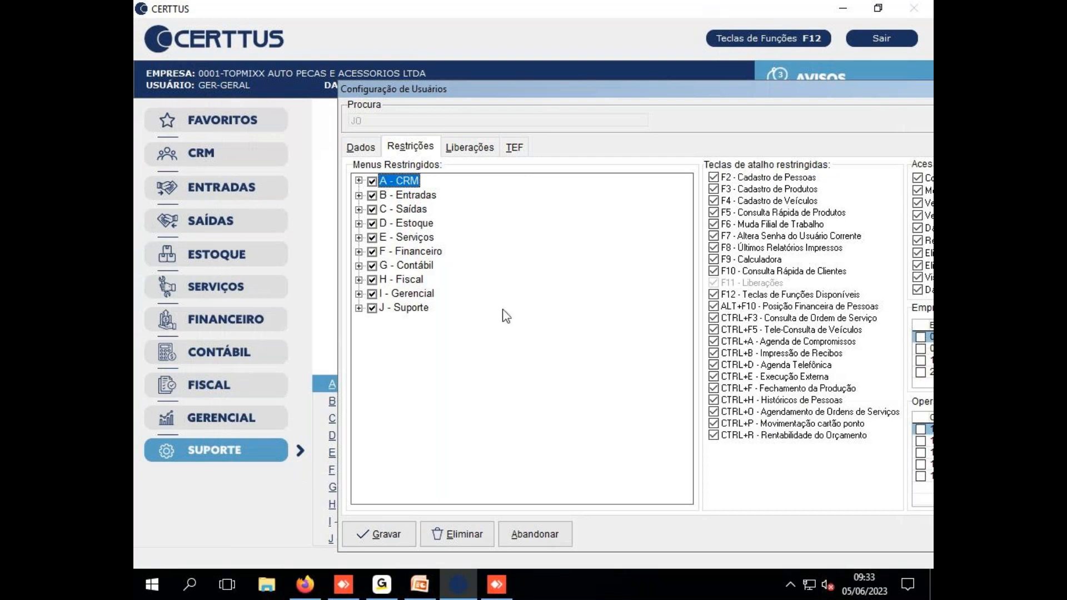
{"action": "left_click_drag", "start_coordinate": [574, 94], "coordinate": [713, 101]}
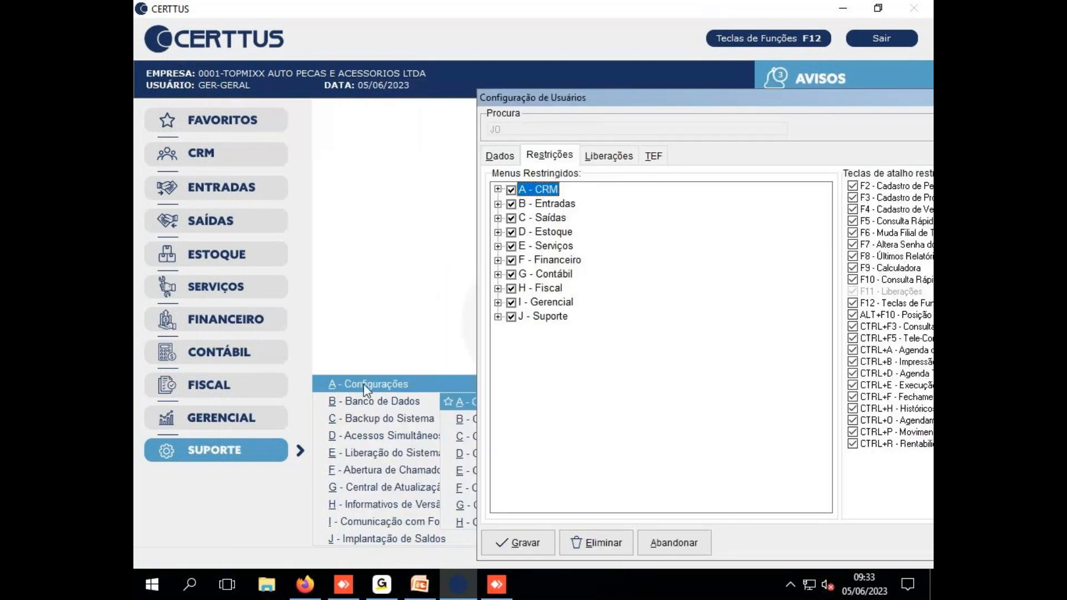
{"action": "left_click", "coordinate": [498, 317]}
{"action": "left_click", "coordinate": [512, 331]}
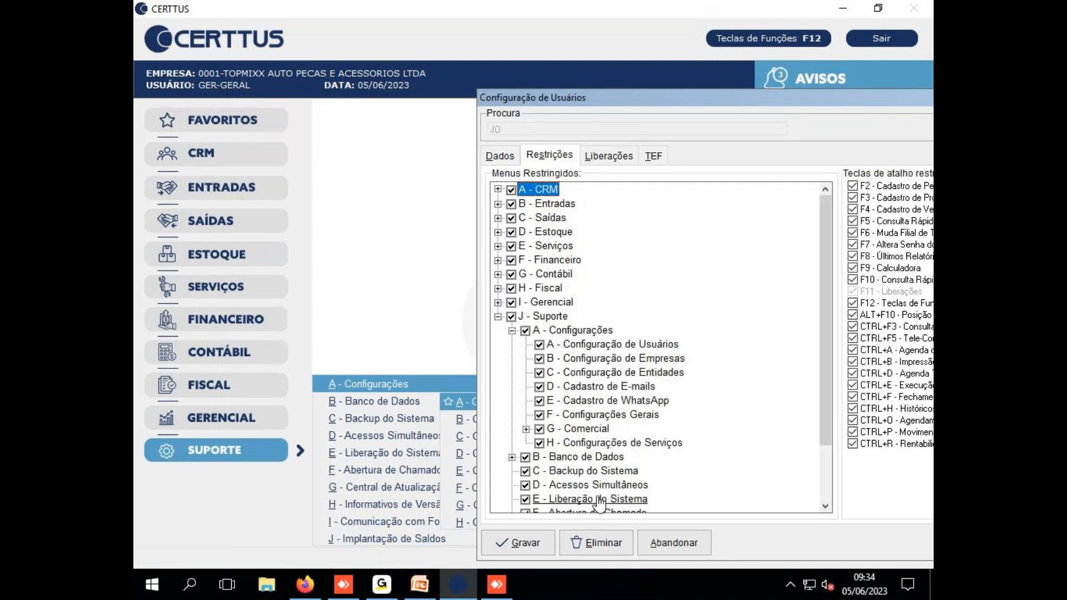
{"action": "left_click", "coordinate": [498, 317]}
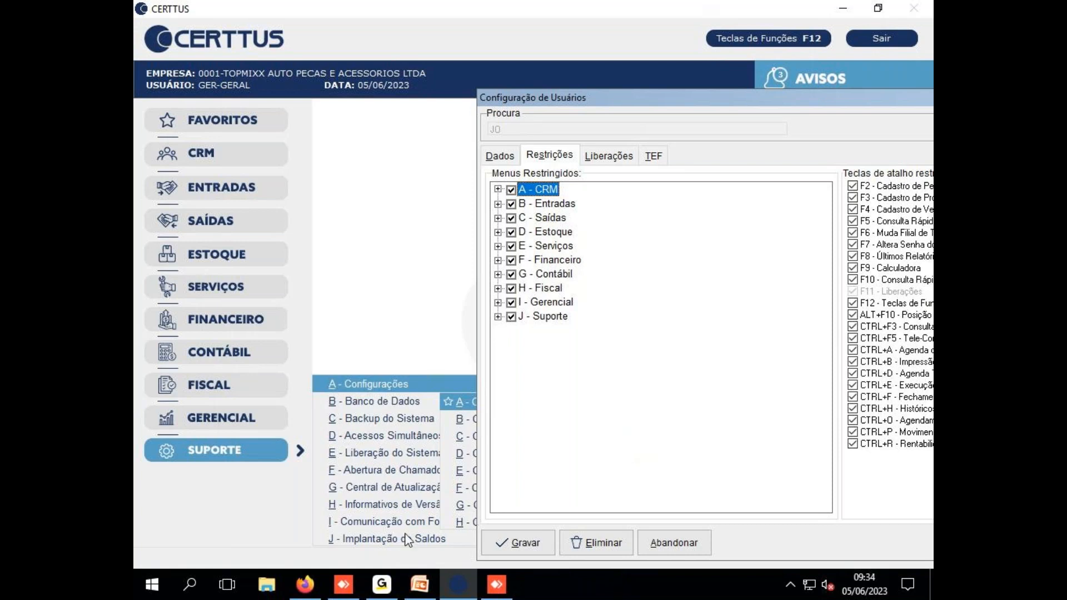
Unrestrict the Suporte menu, Gerencial's Entradas reports, Dashboard de Compras and Dashboard de Serviços
{"action": "left_click", "coordinate": [498, 317]}
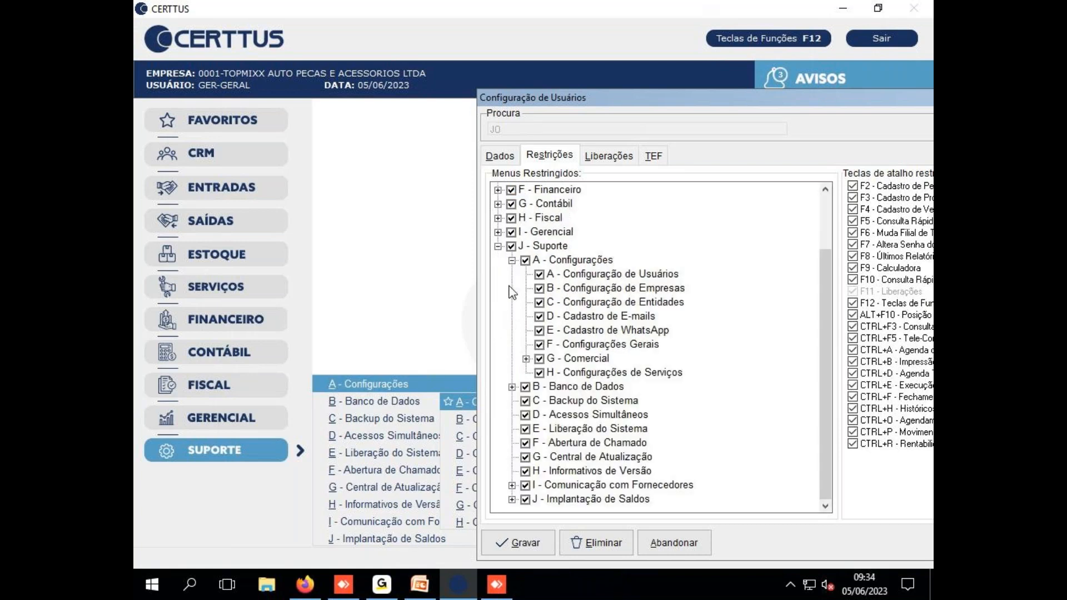
{"action": "left_click", "coordinate": [511, 247]}
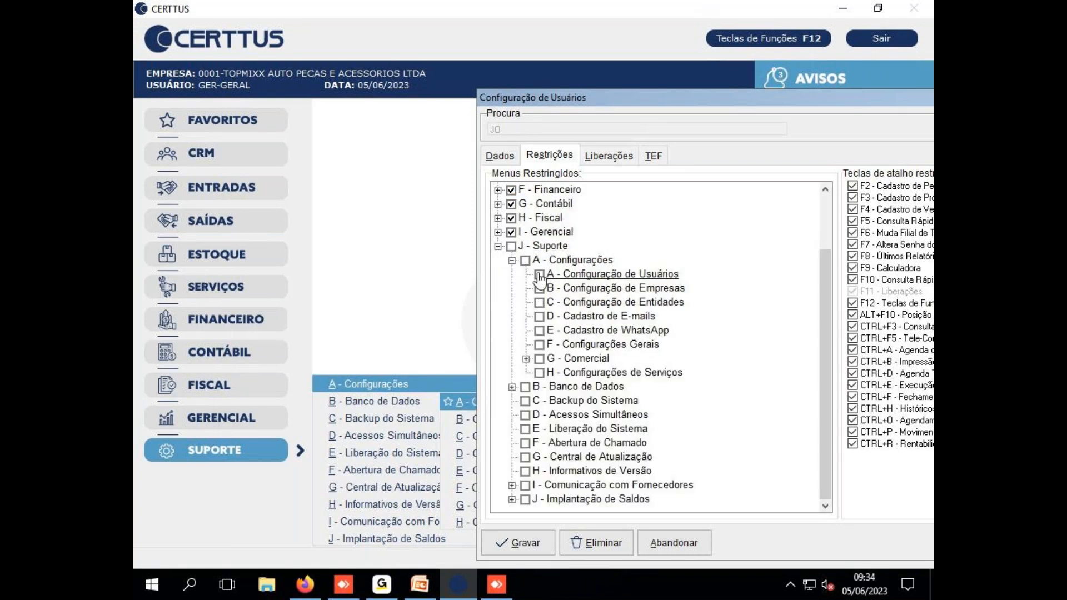
{"action": "left_click", "coordinate": [498, 231]}
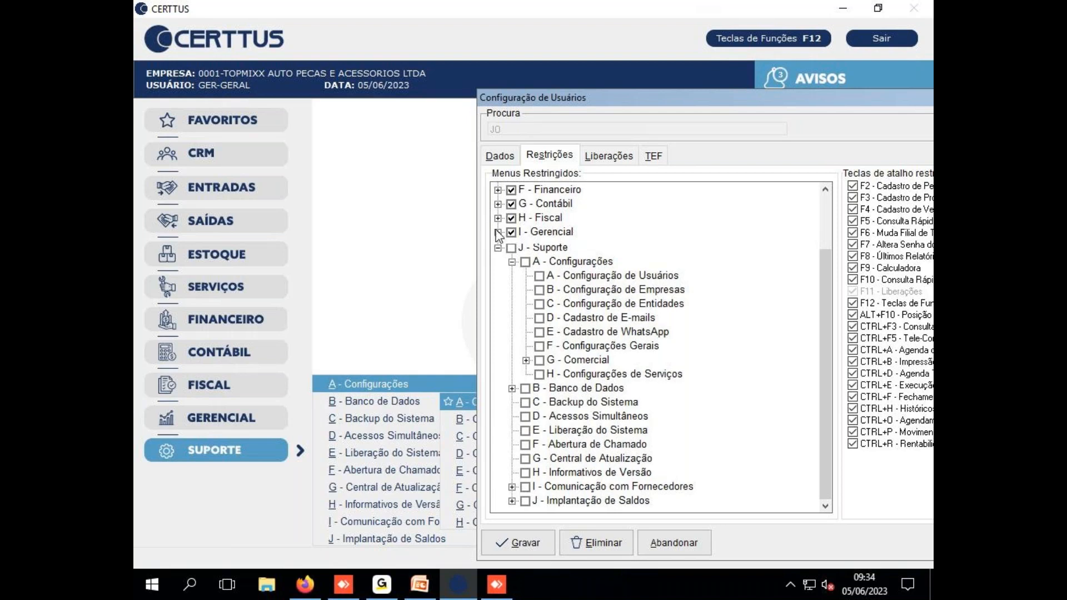
{"action": "left_click", "coordinate": [512, 317]}
{"action": "left_click", "coordinate": [539, 330]}
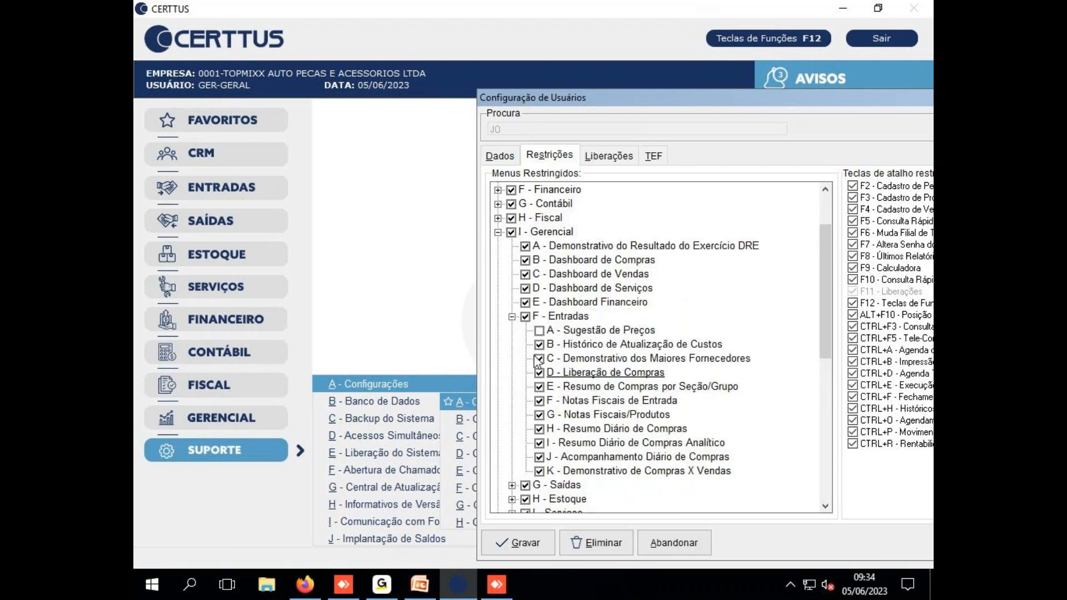
{"action": "left_click", "coordinate": [526, 317]}
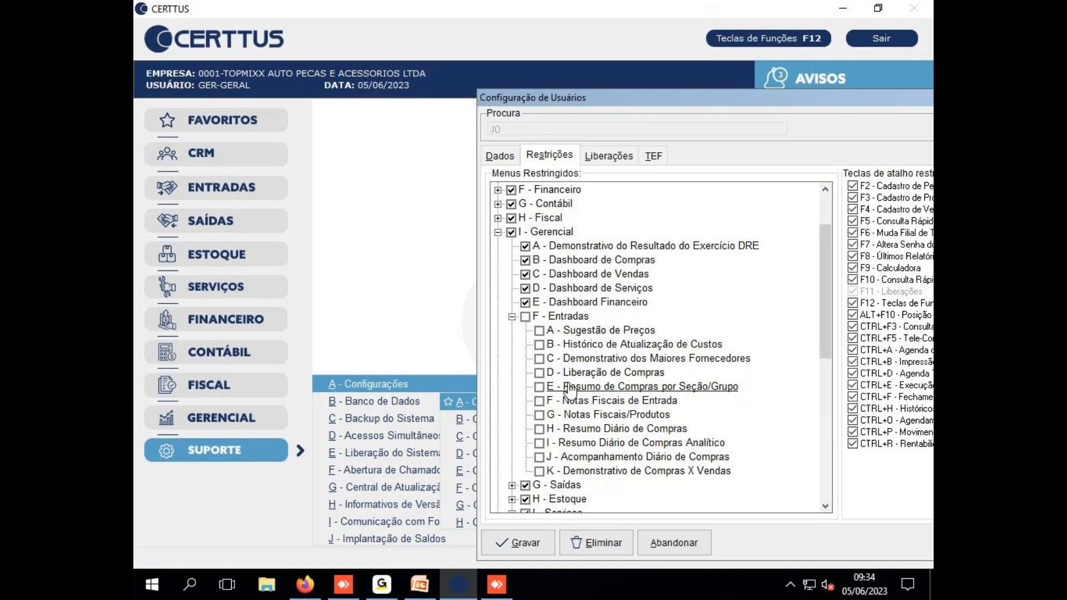
{"action": "left_click", "coordinate": [525, 260]}
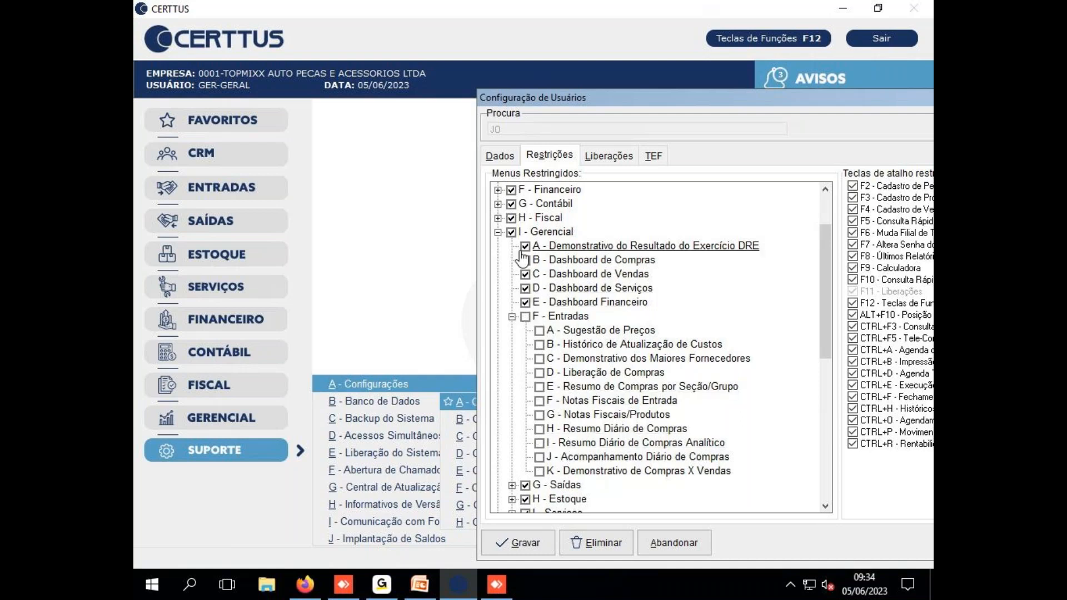
{"action": "left_click", "coordinate": [525, 289]}
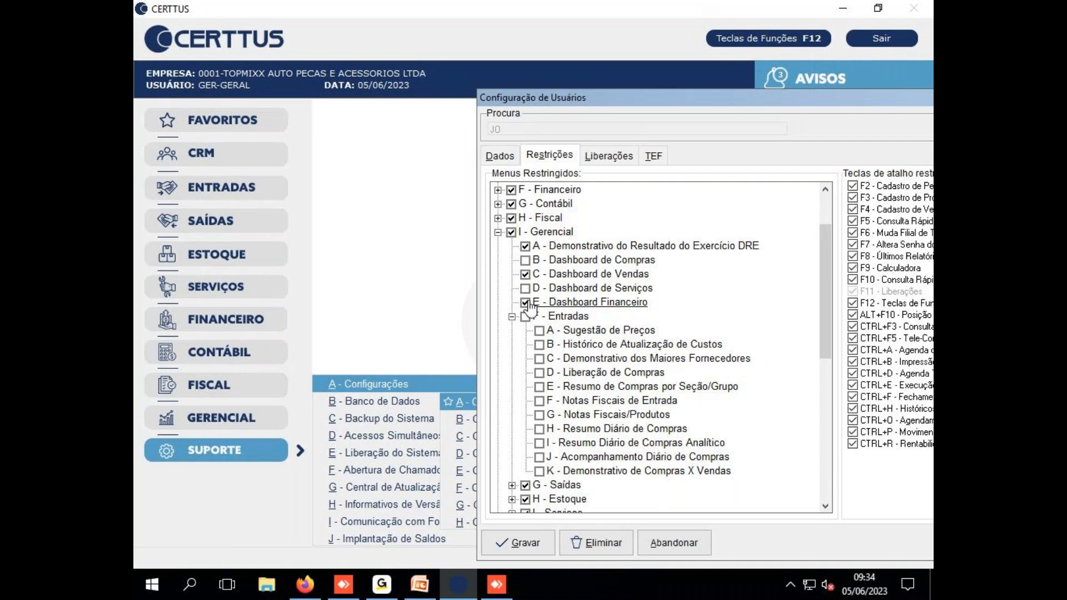
{"action": "left_click_drag", "start_coordinate": [837, 97], "coordinate": [575, 55]}
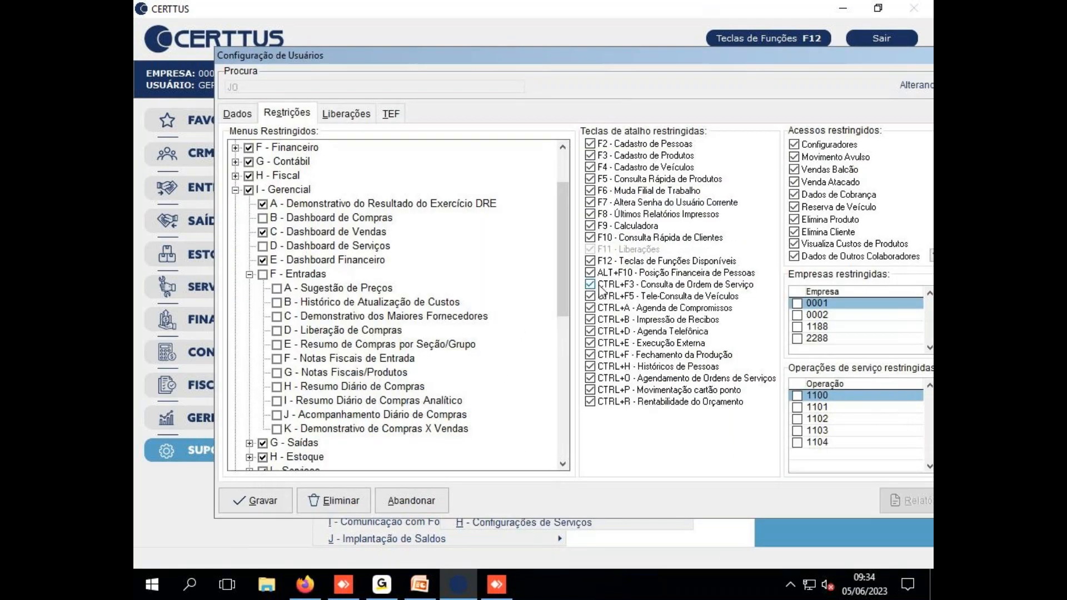
Uncheck the F2 and F3 shortcut keys and the Cadastro de Pessoas (F2) menu entry
{"action": "left_click", "coordinate": [591, 144]}
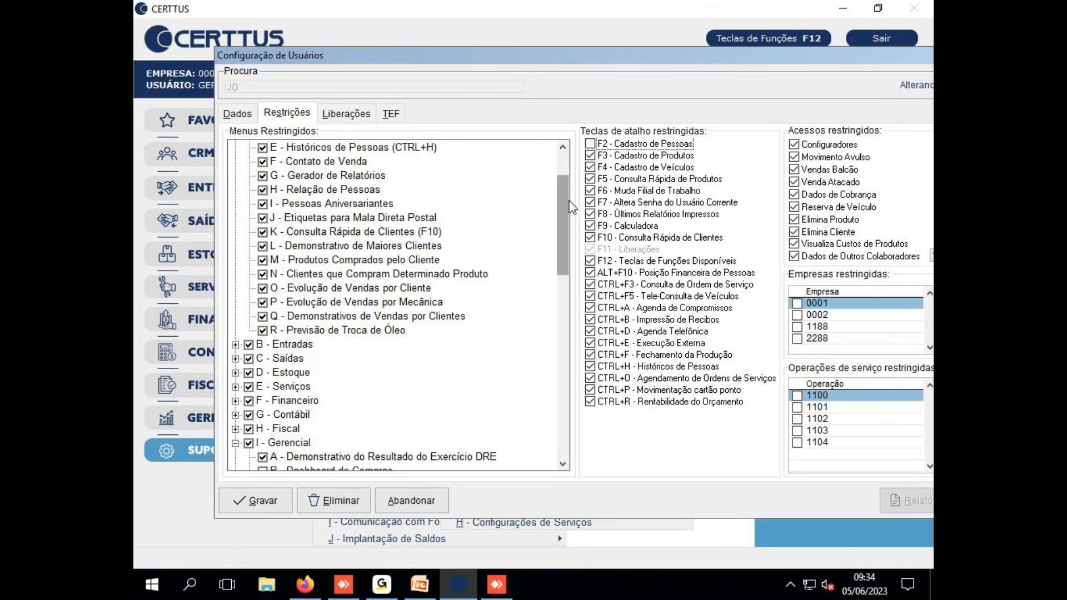
{"action": "left_click", "coordinate": [264, 162]}
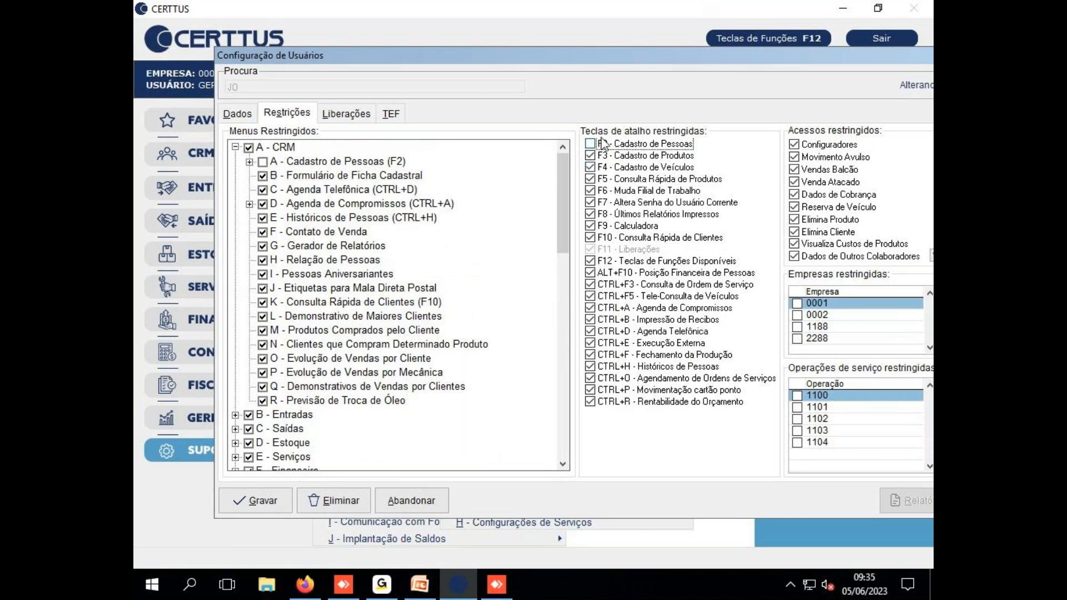
{"action": "left_click", "coordinate": [590, 156]}
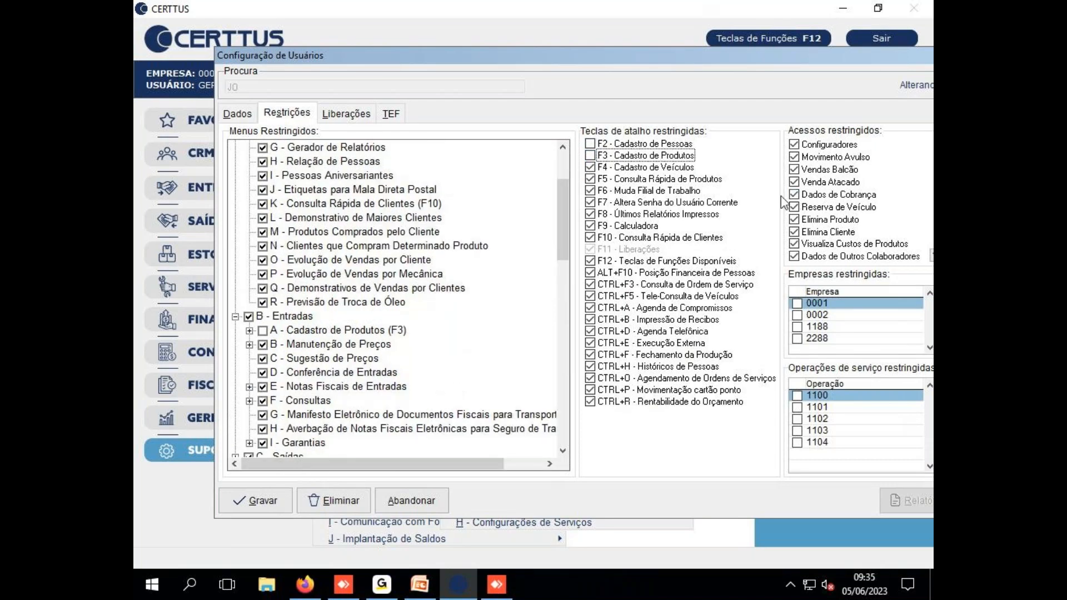
{"action": "left_click", "coordinate": [251, 330]}
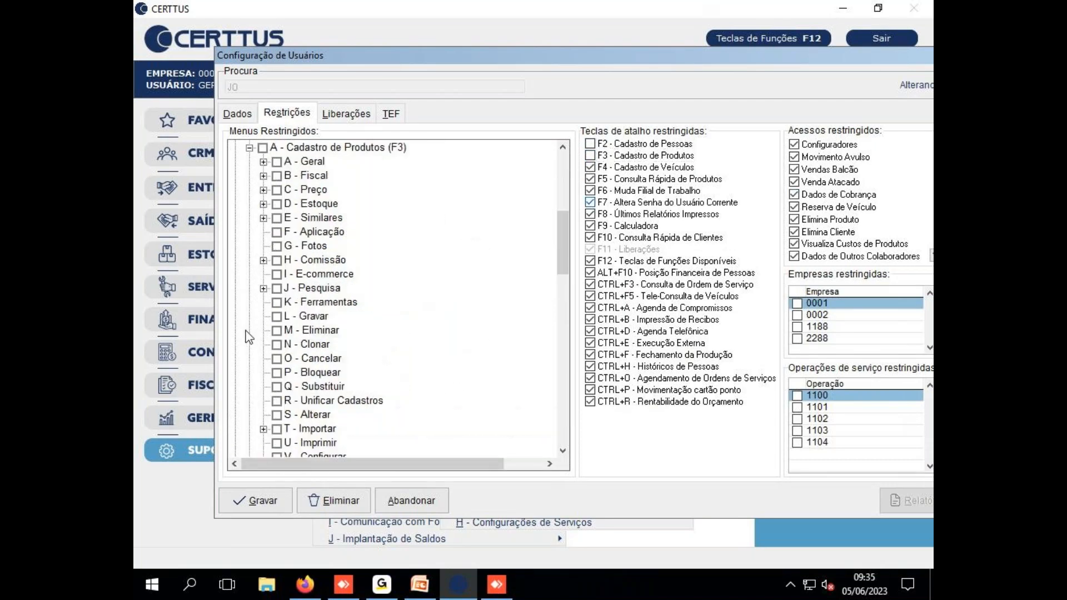
{"action": "left_click", "coordinate": [249, 148]}
{"action": "scroll", "coordinate": [420, 201], "scroll_direction": "up", "scroll_amount": 5}
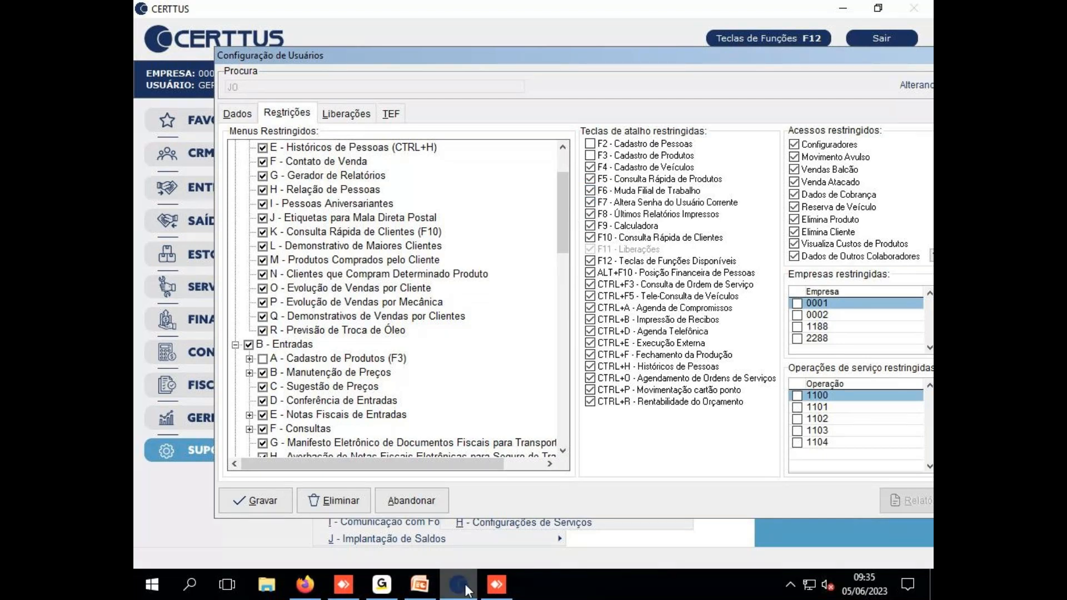
{"action": "mouse_move", "coordinate": [497, 584]}
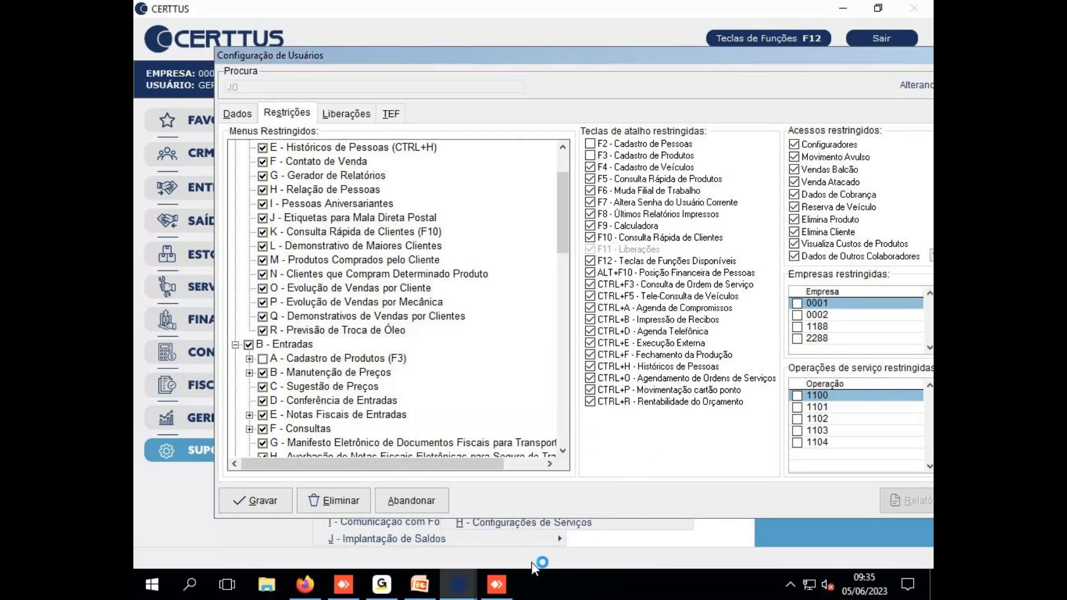
In the main window, switch the working company to 0002, then to 1188
{"action": "mouse_move", "coordinate": [457, 584]}
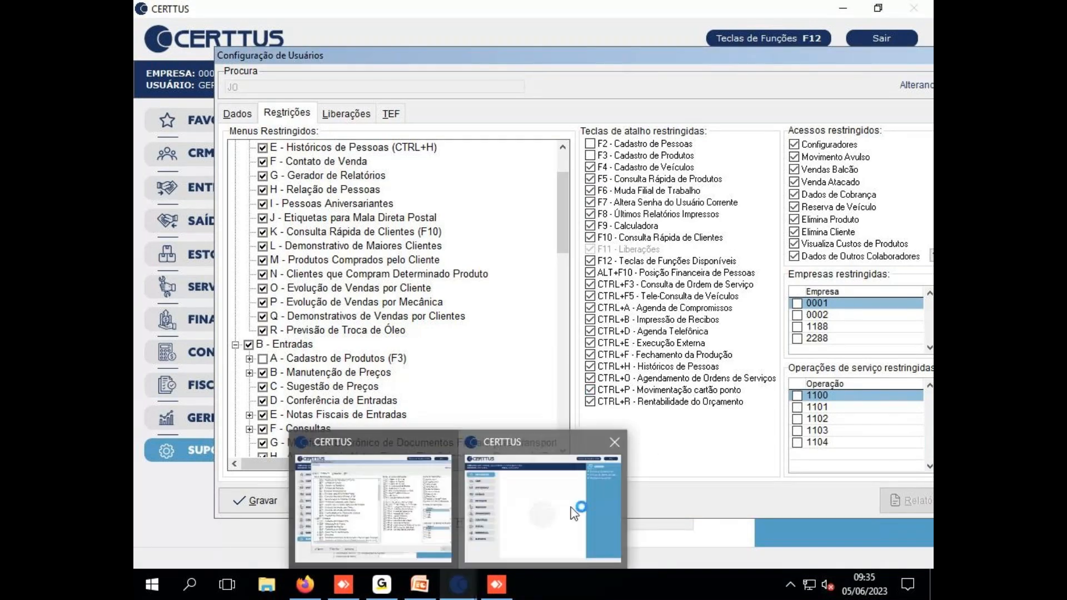
{"action": "left_click", "coordinate": [572, 510]}
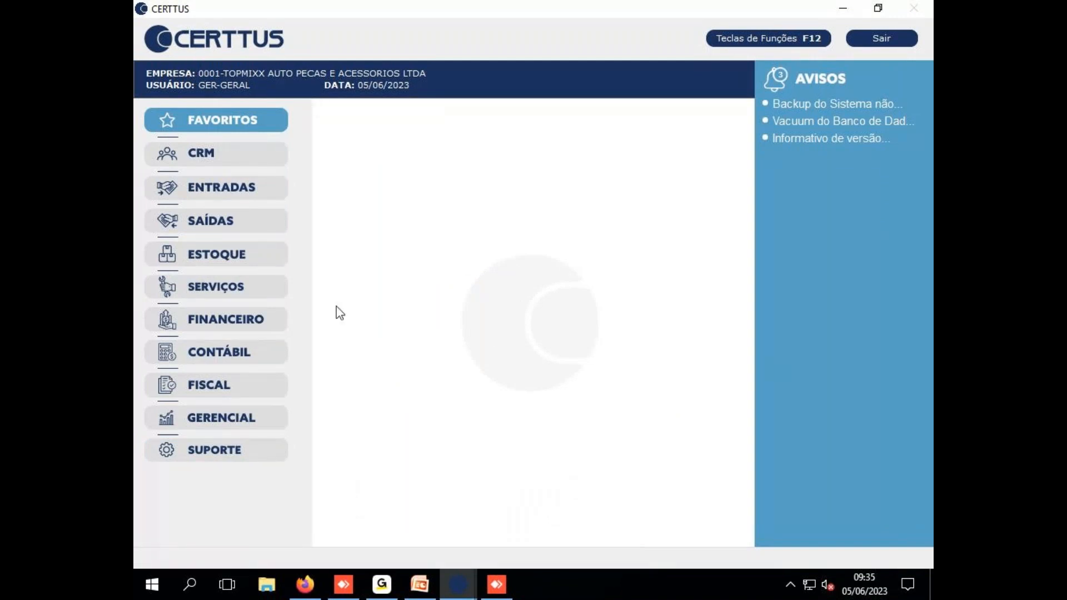
{"action": "key", "text": "F2"}
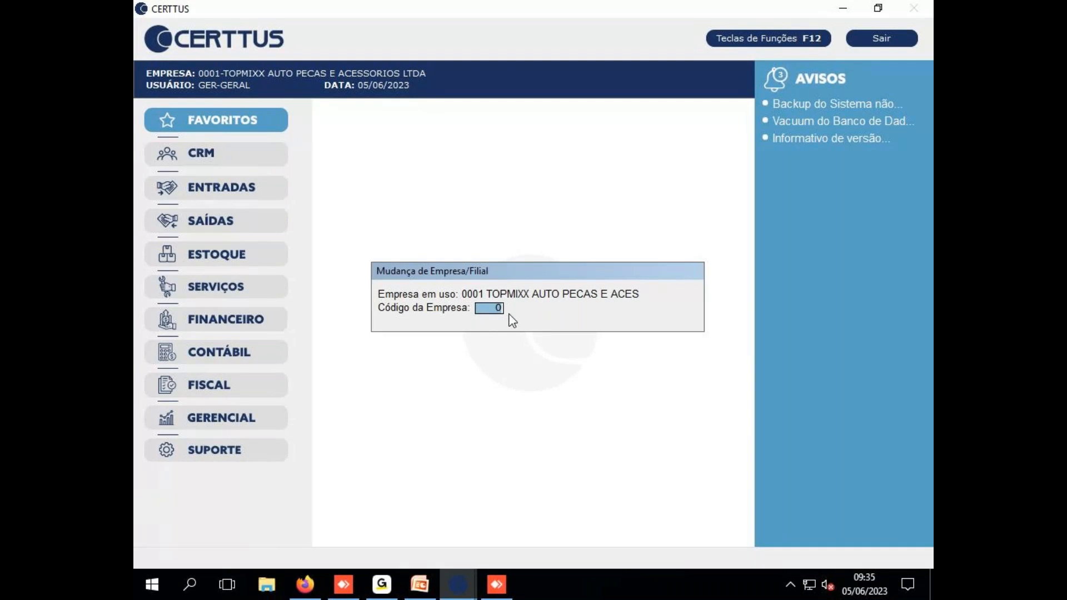
{"action": "type", "text": "2"}
{"action": "key", "text": "Return"}
{"action": "left_click", "coordinate": [504, 332]}
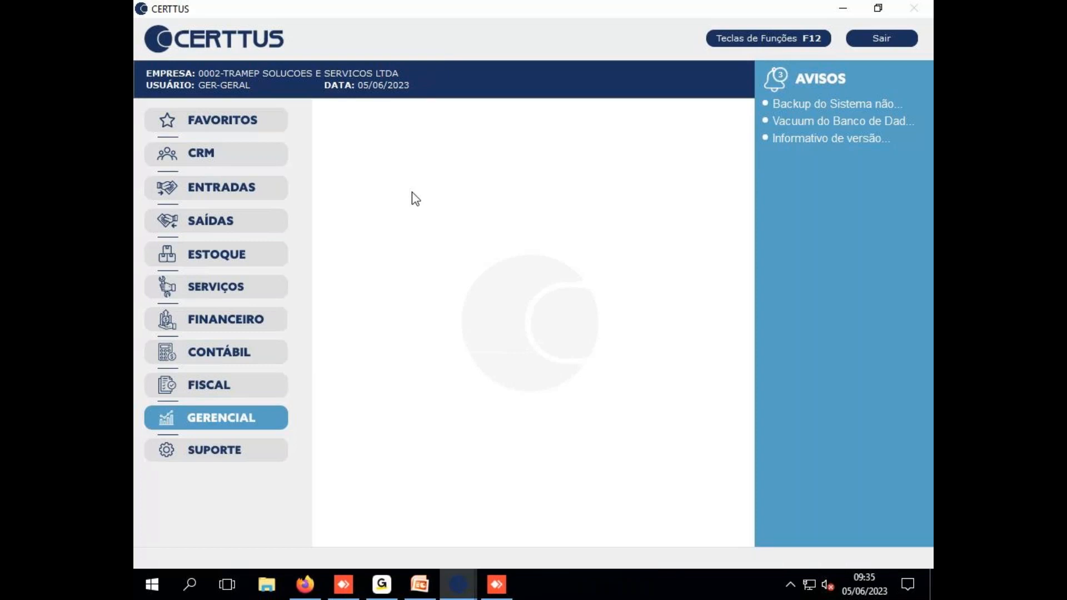
{"action": "key", "text": "F2"}
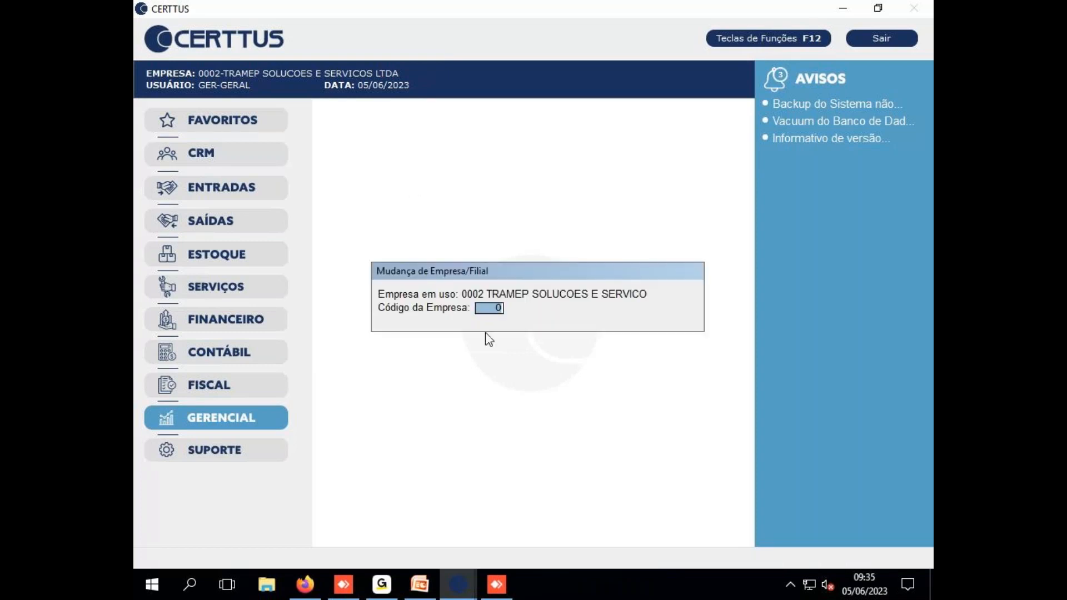
{"action": "type", "text": "1188"}
{"action": "key", "text": "Return"}
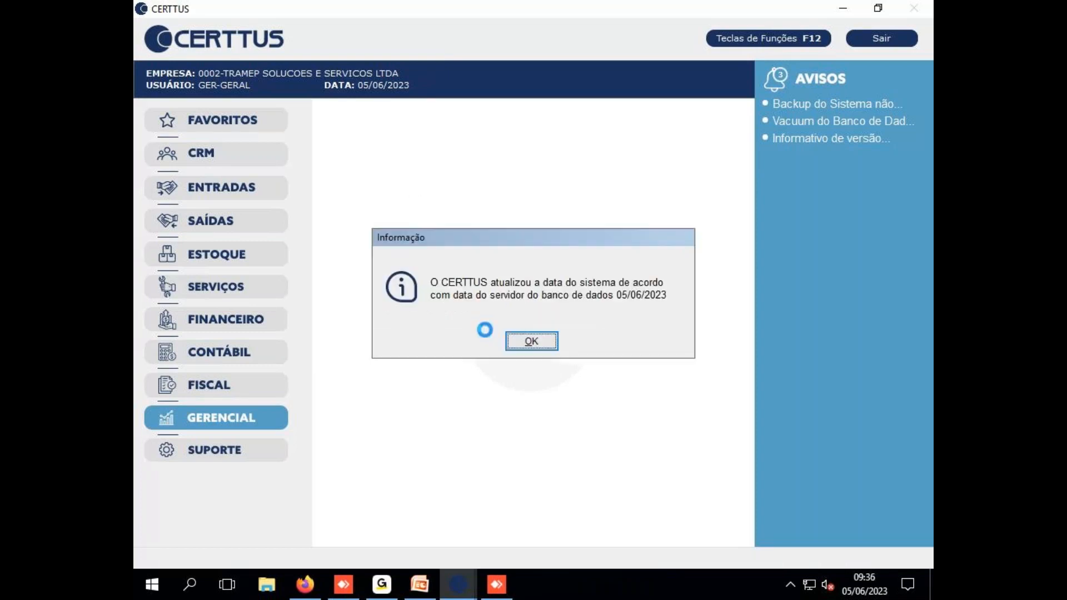
{"action": "left_click", "coordinate": [532, 343]}
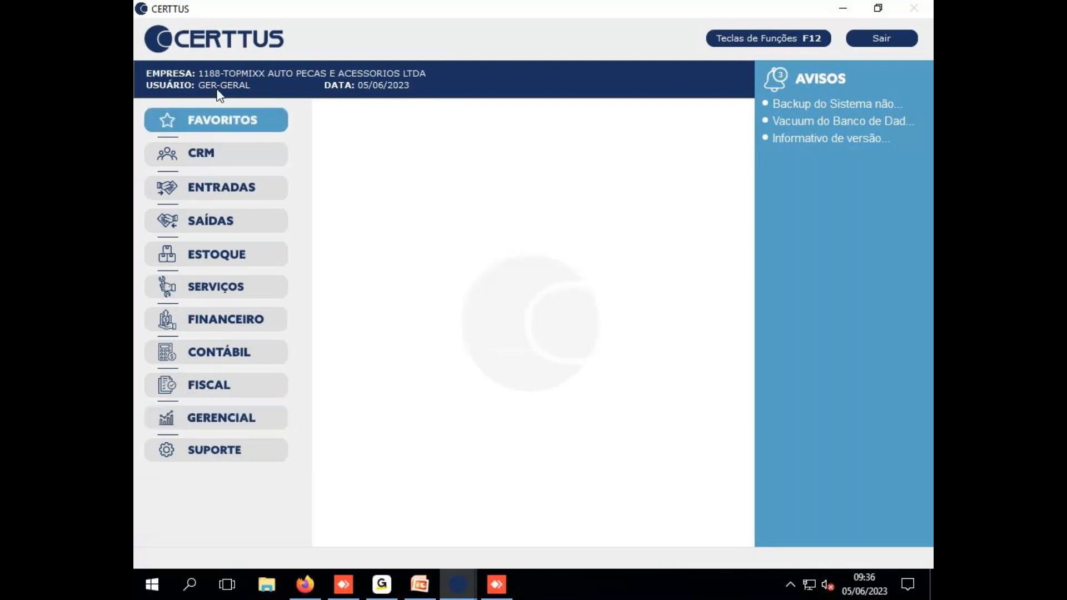
Switch back to company 0001 and uncheck the F6 Muda Filial de Trabalho shortcut
{"action": "left_click", "coordinate": [259, 389]}
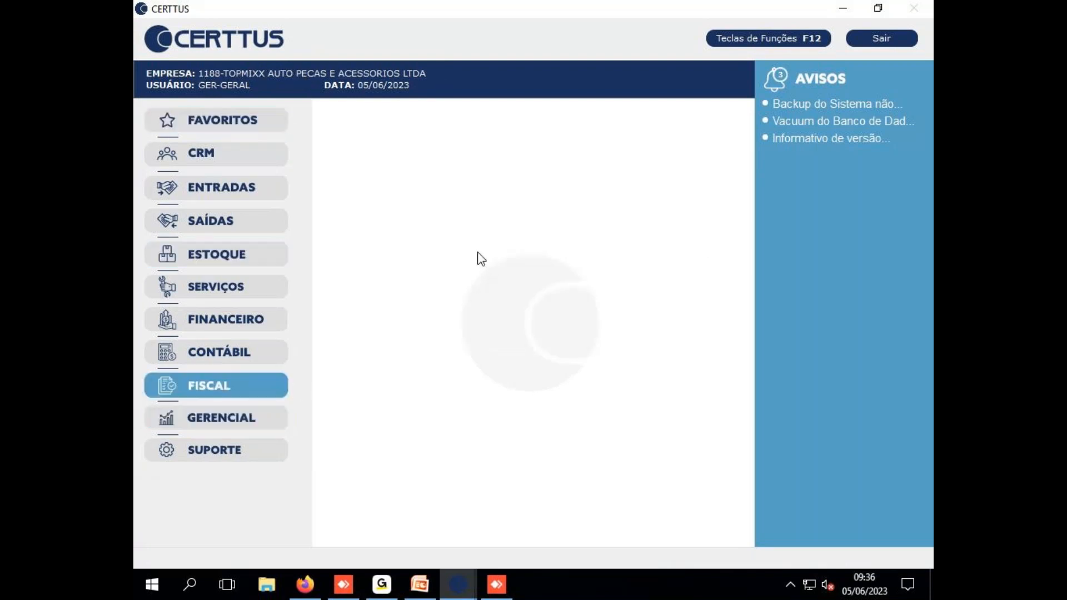
{"action": "key", "text": "F5"}
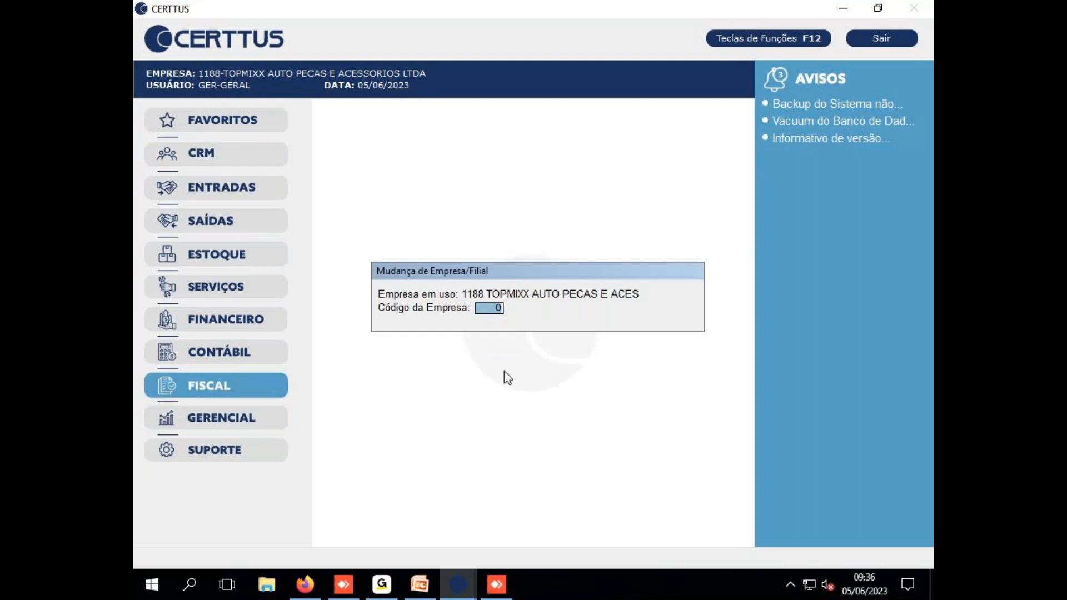
{"action": "type", "text": "1"}
{"action": "key", "text": "Return"}
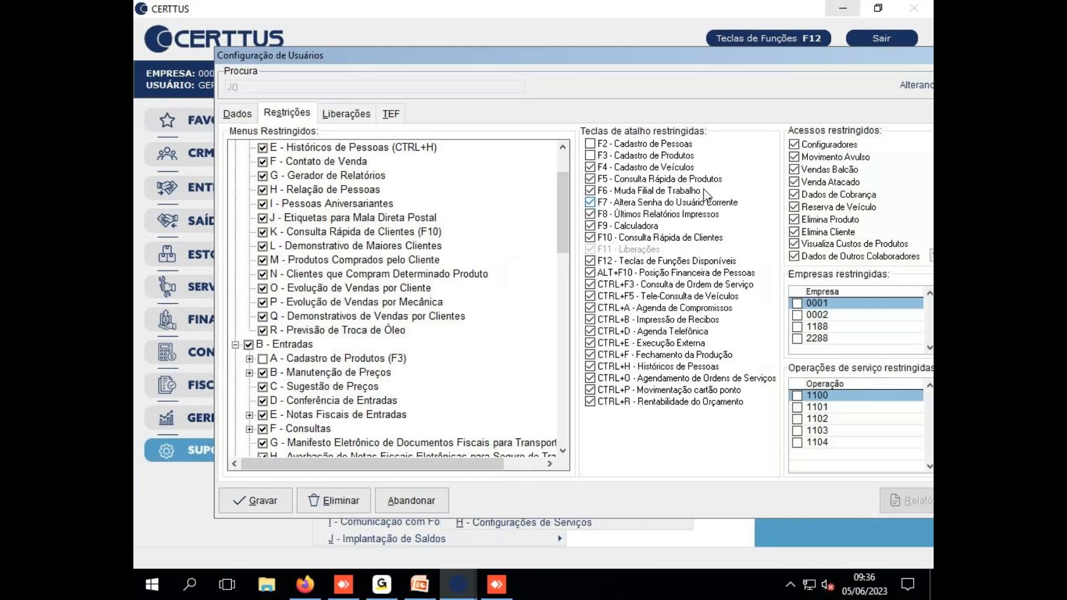
{"action": "left_click", "coordinate": [592, 191]}
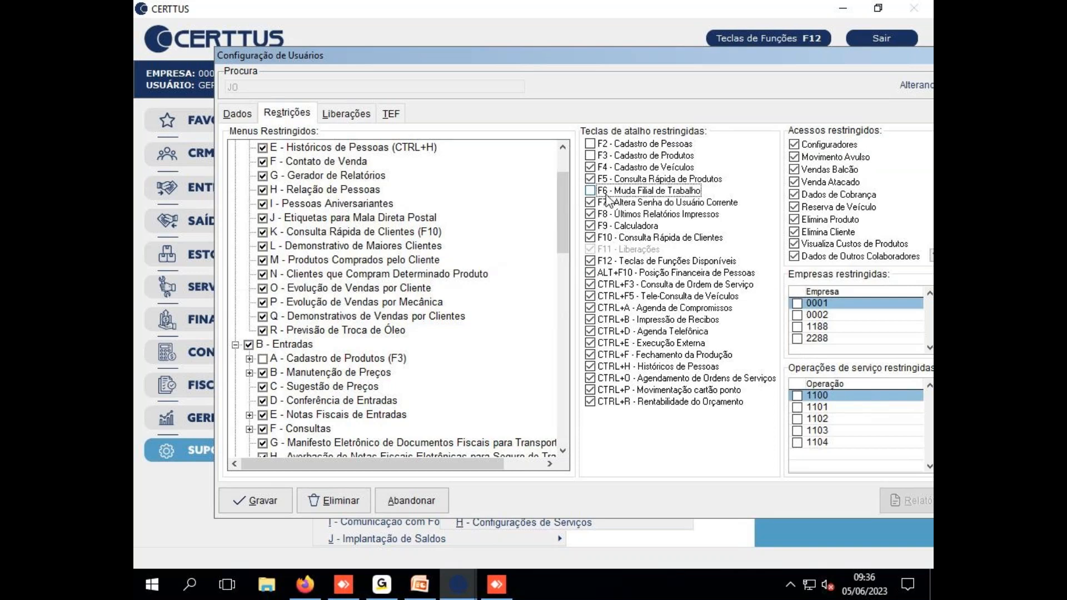
Leave companies 2288 and 1188 unrestricted and uncheck the F7 Altera Senha shortcut
{"action": "left_click", "coordinate": [797, 338]}
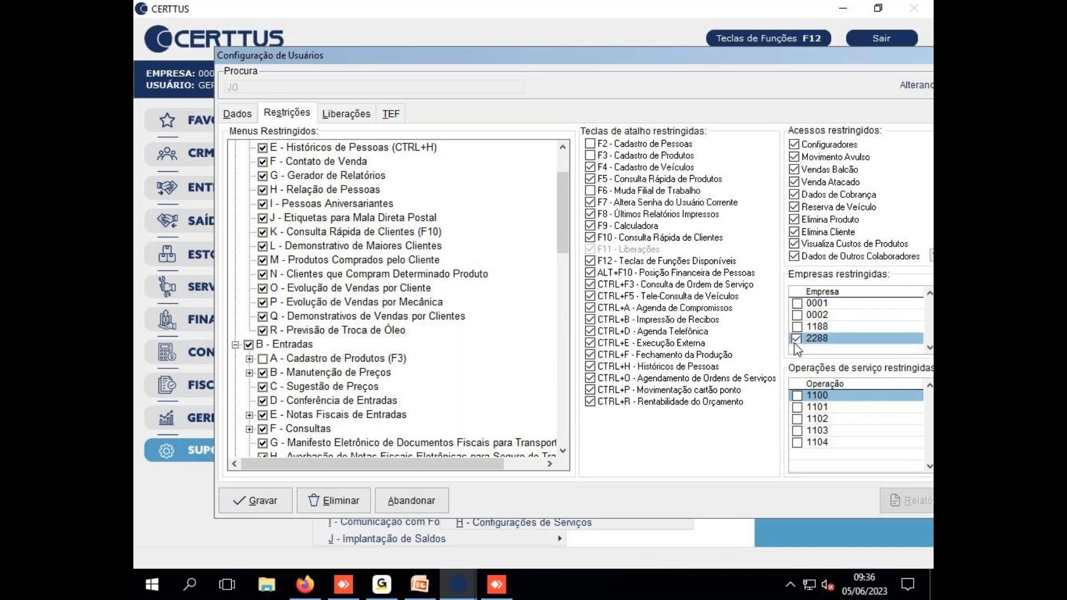
{"action": "left_click", "coordinate": [797, 327]}
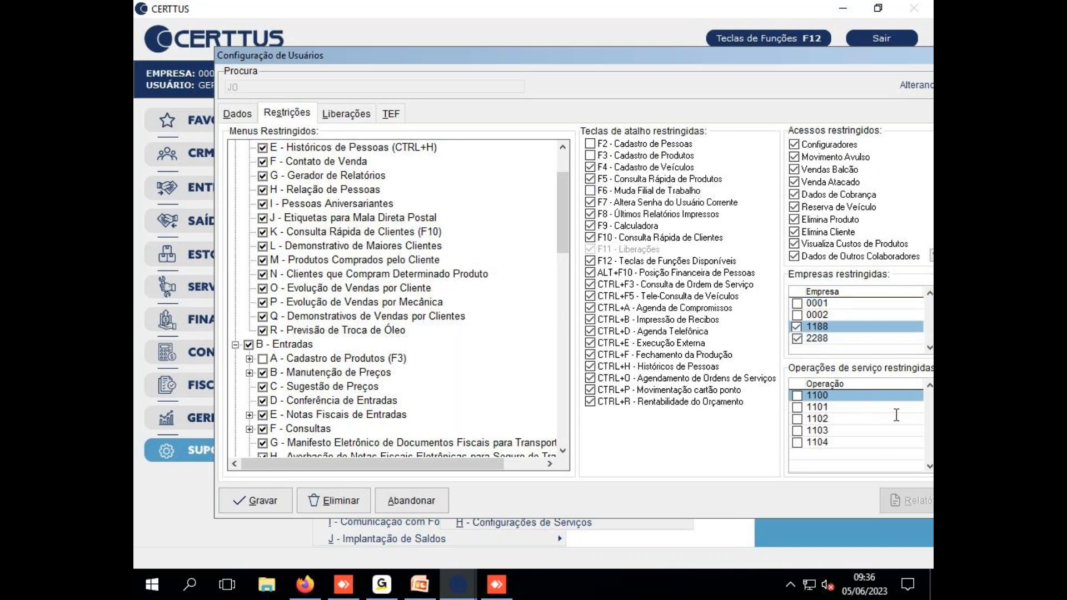
{"action": "left_click", "coordinate": [796, 327]}
{"action": "left_click", "coordinate": [797, 338]}
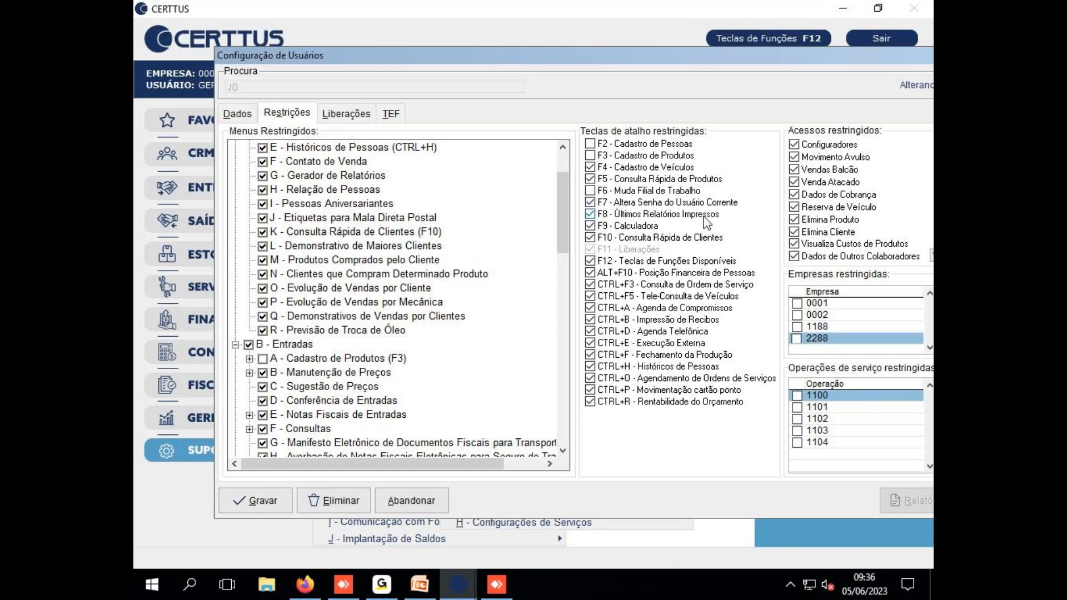
{"action": "left_click", "coordinate": [591, 204]}
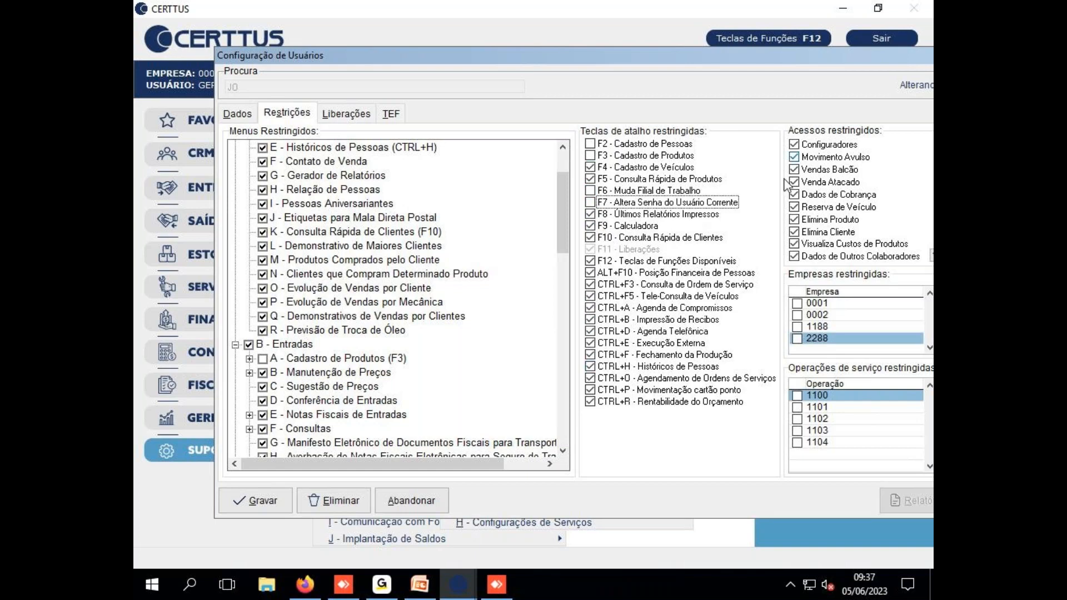
{"action": "left_click_drag", "start_coordinate": [698, 66], "coordinate": [621, 66]}
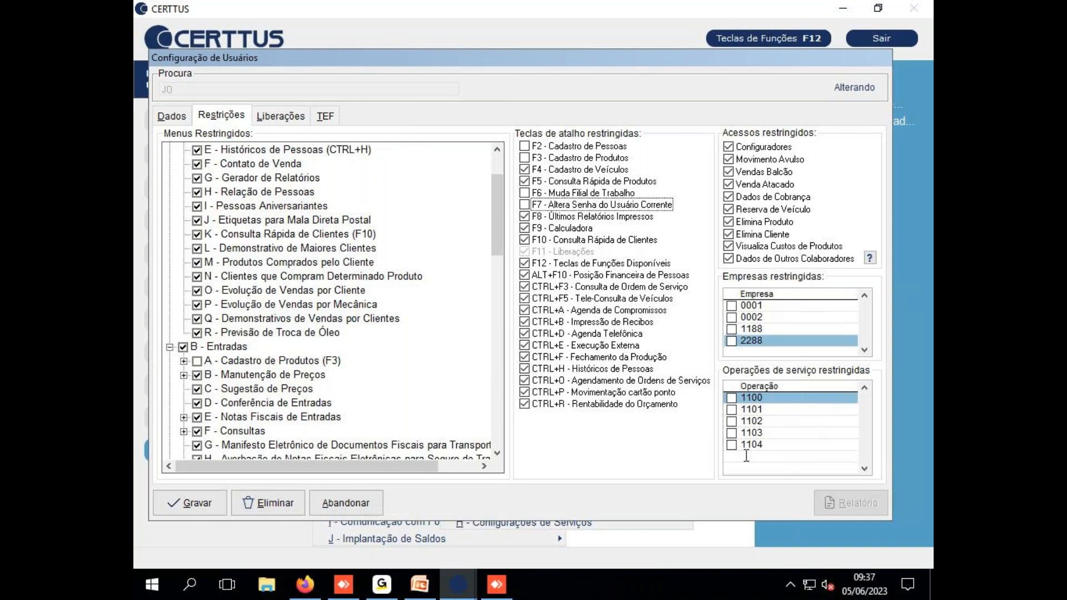
Open SERVIÇOS > C - Recepção Serviços to review the operations offered for a new service order
{"action": "left_click", "coordinate": [468, 572]}
{"action": "left_click", "coordinate": [540, 522]}
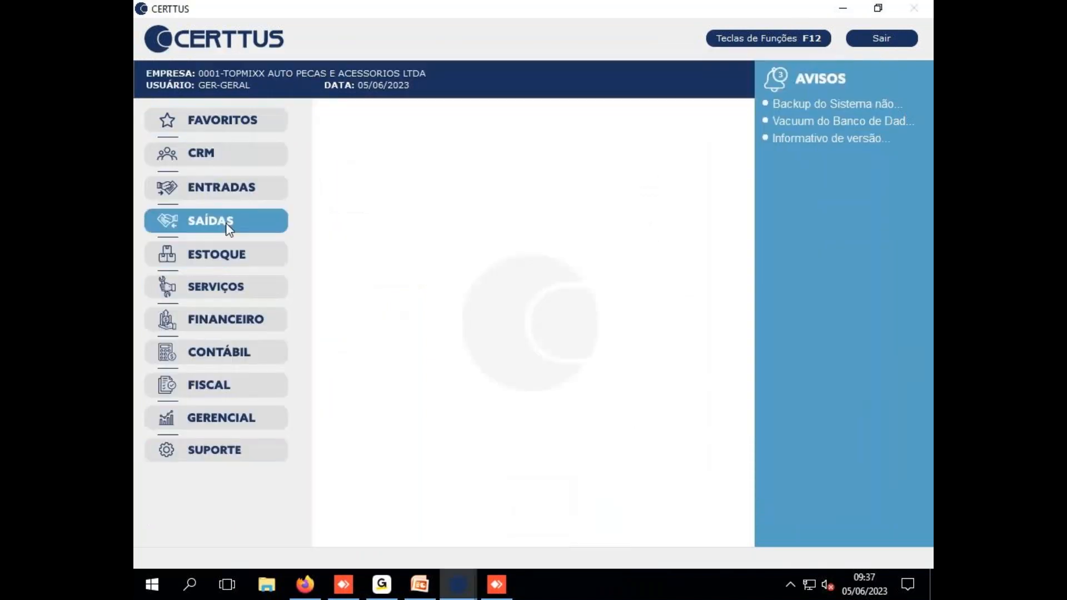
{"action": "left_click", "coordinate": [222, 286]}
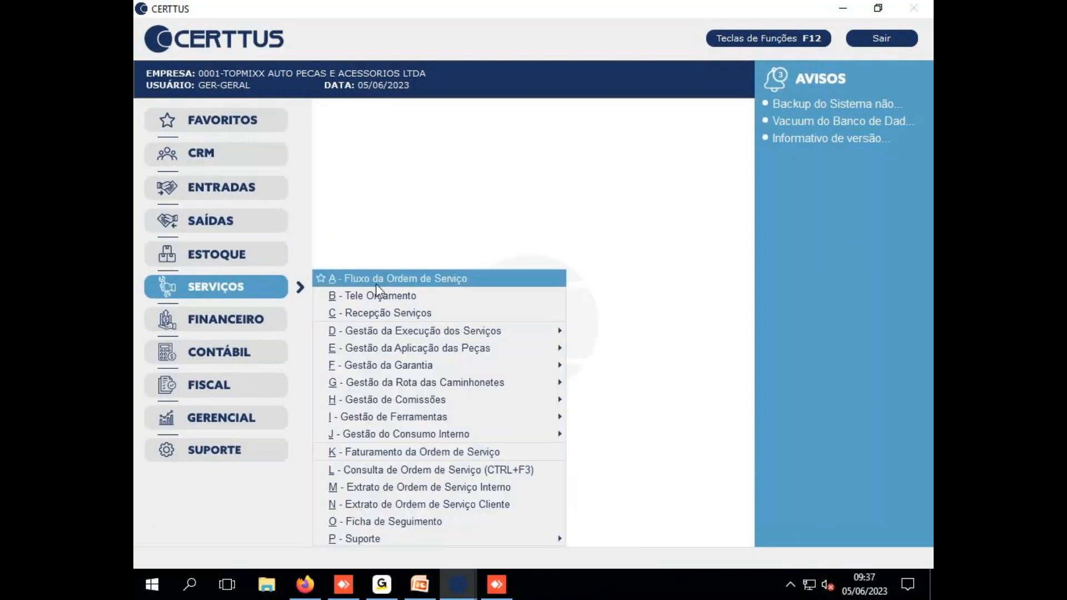
{"action": "left_click", "coordinate": [376, 311]}
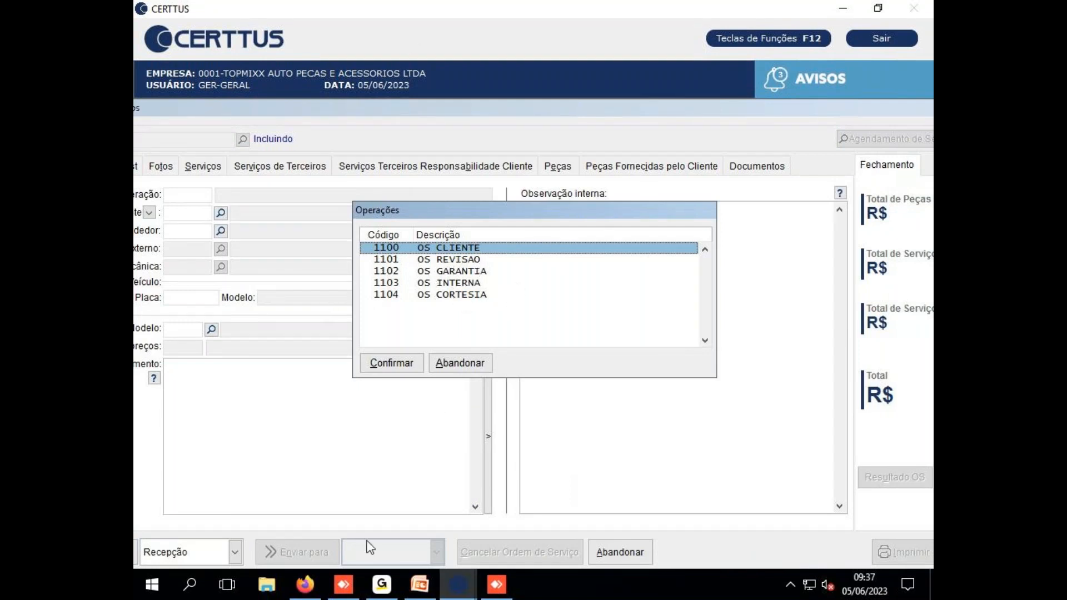
{"action": "left_click", "coordinate": [459, 580]}
{"action": "left_click", "coordinate": [405, 518]}
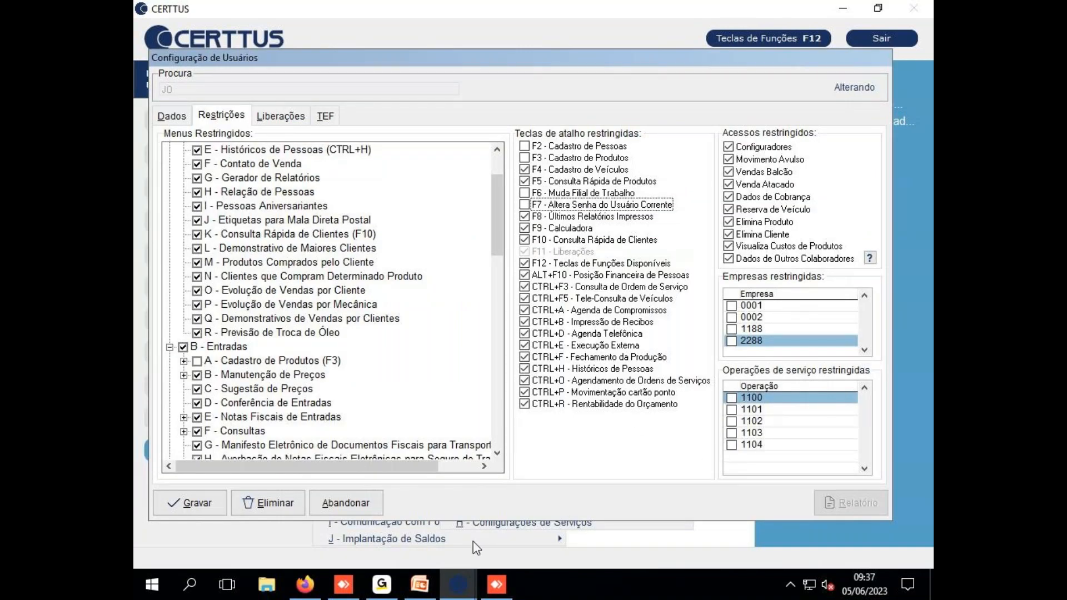
{"action": "left_click", "coordinate": [453, 585]}
{"action": "left_click", "coordinate": [517, 509]}
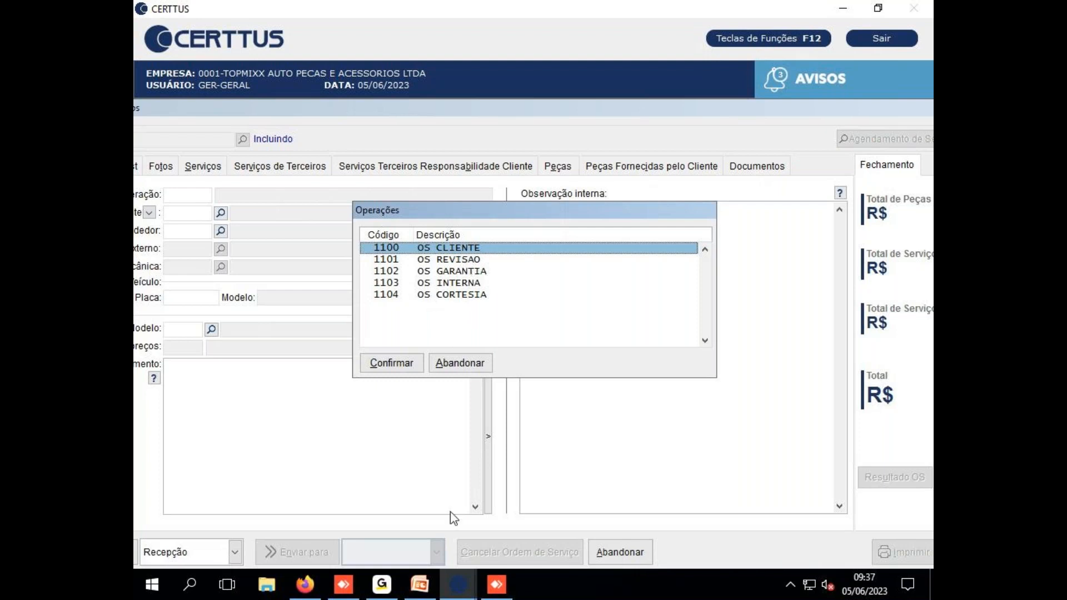
Back in Configuração de Usuários, mark service operation 1104 as restricted
{"action": "left_click", "coordinate": [457, 584]}
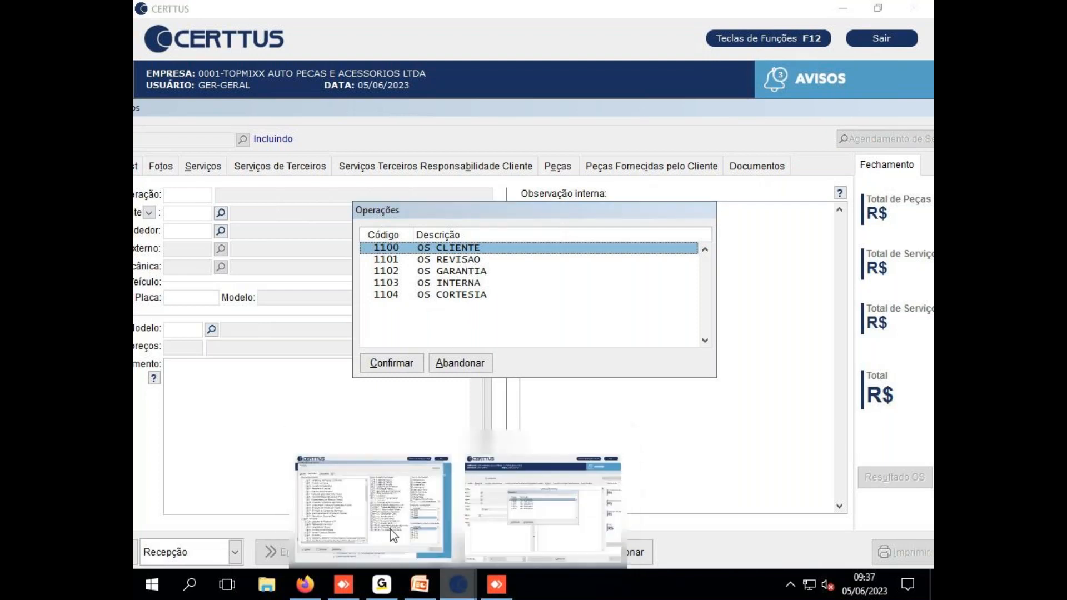
{"action": "left_click", "coordinate": [393, 535]}
{"action": "left_click", "coordinate": [732, 444]}
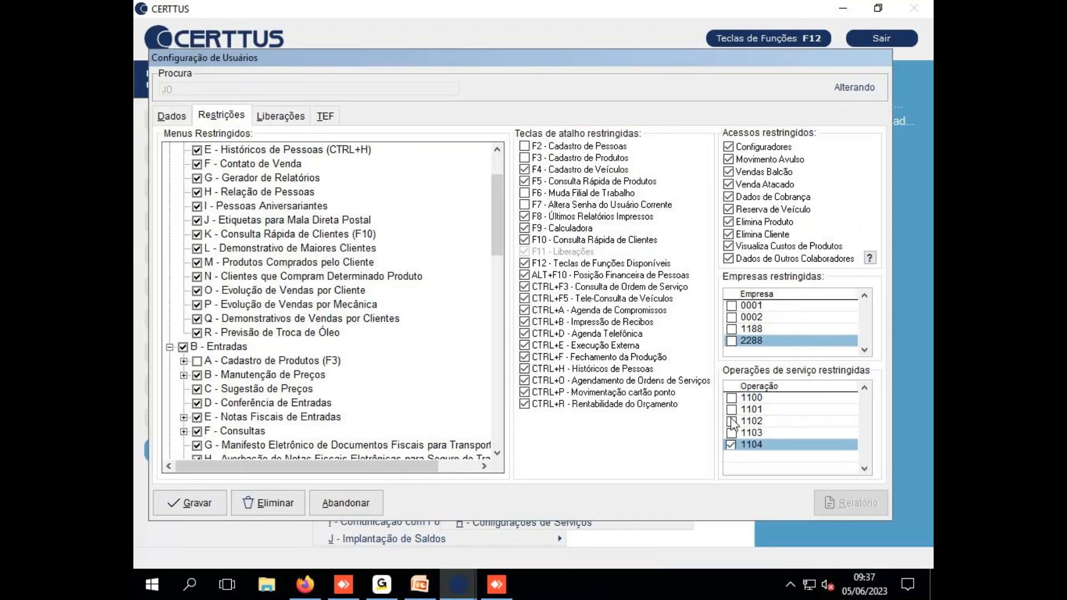
Tick service operation 1102 in Operações de serviço restringidas
{"action": "left_click", "coordinate": [731, 421]}
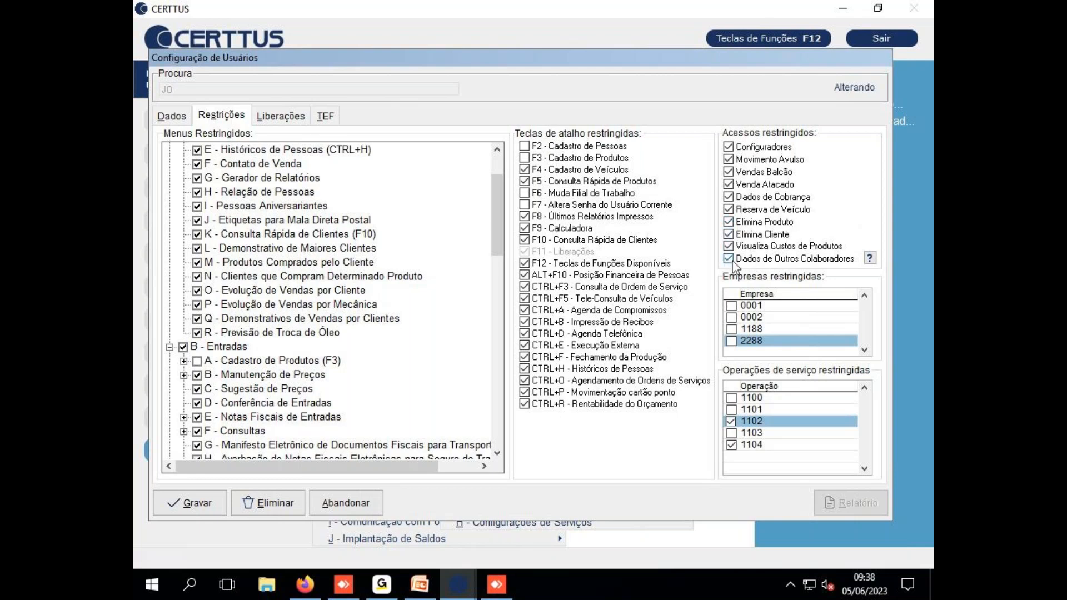
Read the help explaining what the Dados de Outros Colaboradores restriction covers
{"action": "left_click", "coordinate": [870, 258]}
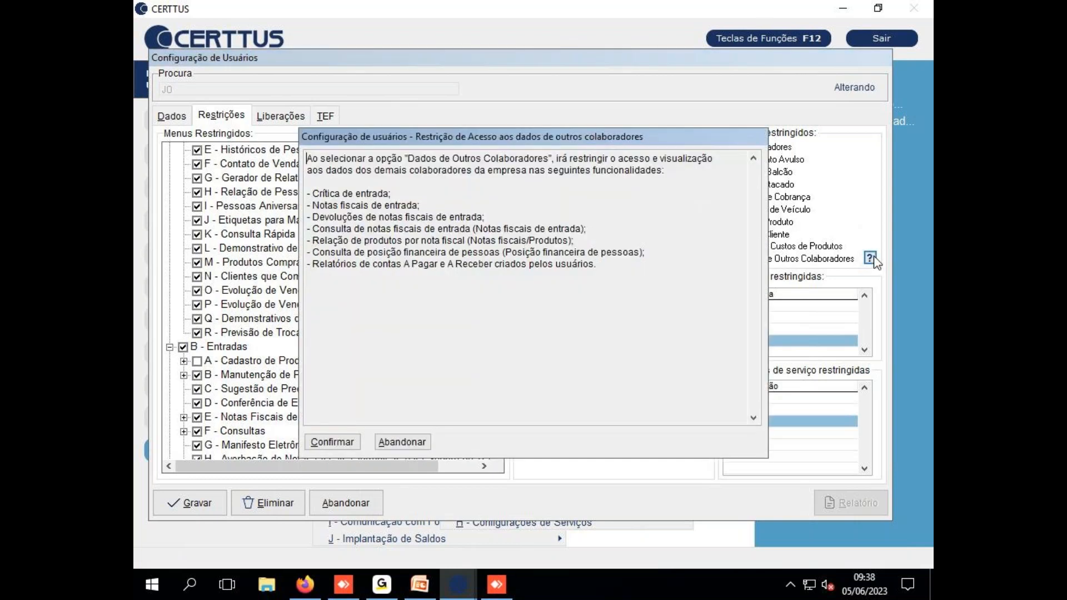
{"action": "left_click_drag", "start_coordinate": [543, 140], "coordinate": [458, 151]}
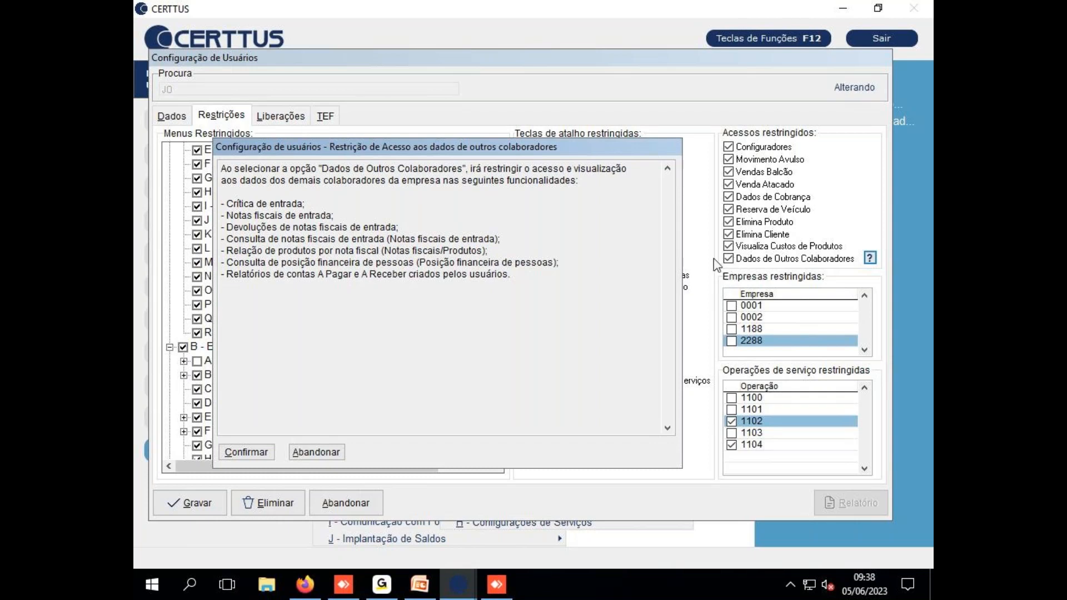
{"action": "left_click", "coordinate": [320, 453]}
Untick Dados de Outros Colaboradores so that restriction is lifted
{"action": "left_click", "coordinate": [728, 259]}
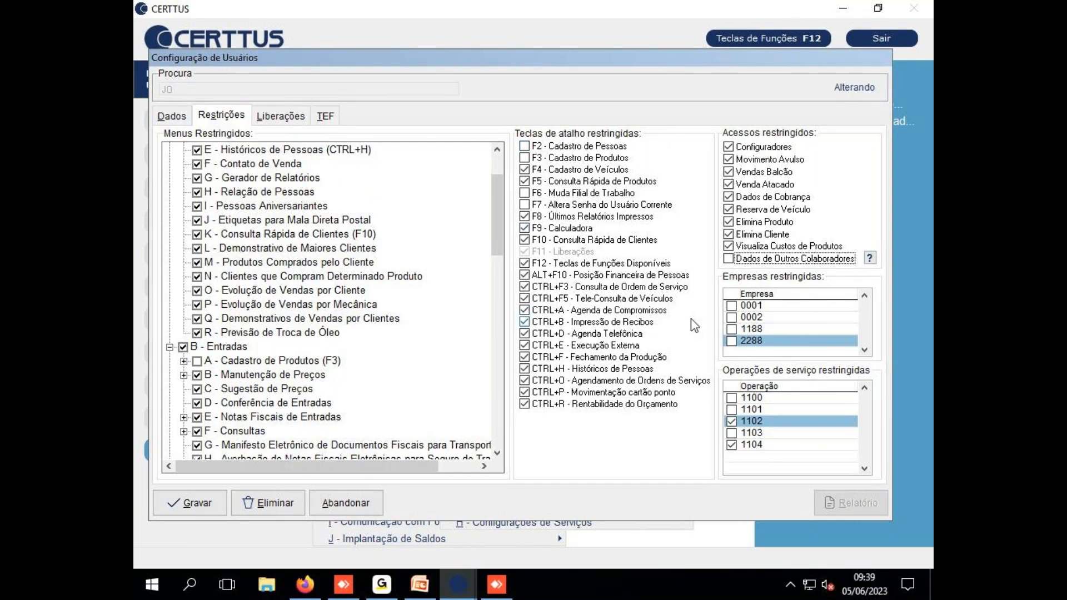
{"action": "left_click", "coordinate": [730, 259]}
{"action": "left_click", "coordinate": [729, 259]}
Collapse the A - CRM, B - Entradas, I - Gerencial and J - Suporte menu groups
{"action": "left_click", "coordinate": [299, 129]}
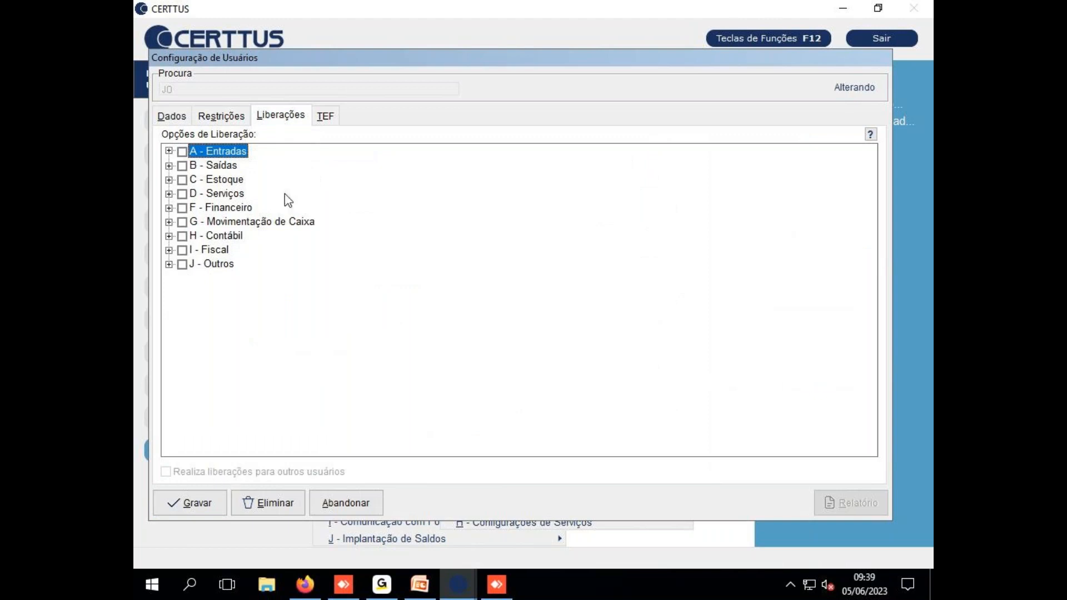
{"action": "left_click", "coordinate": [228, 117]}
{"action": "left_click", "coordinate": [229, 119]}
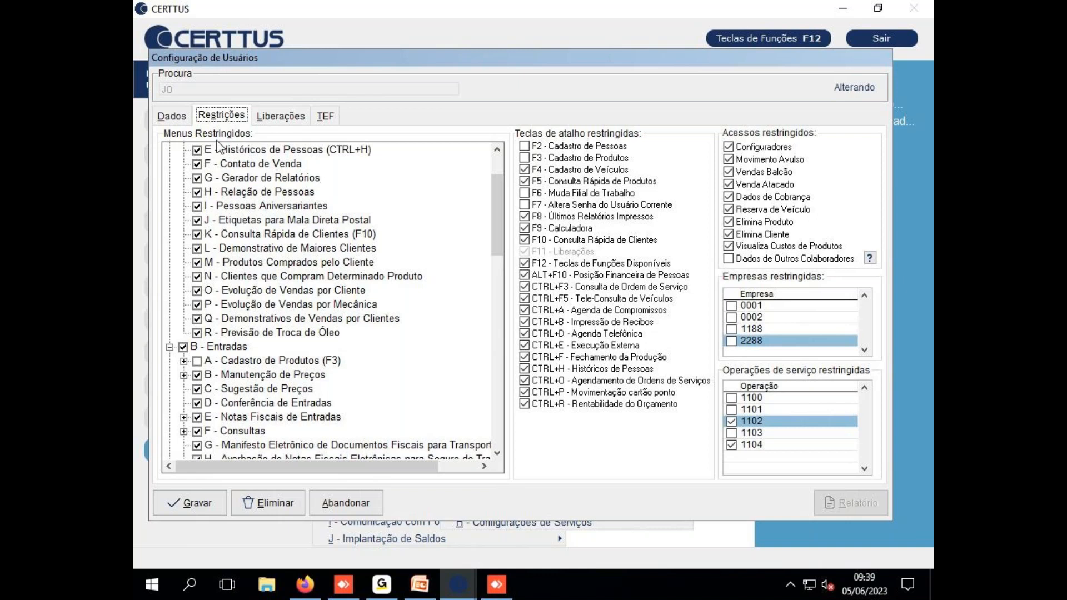
{"action": "left_click_drag", "start_coordinate": [501, 233], "coordinate": [501, 159]}
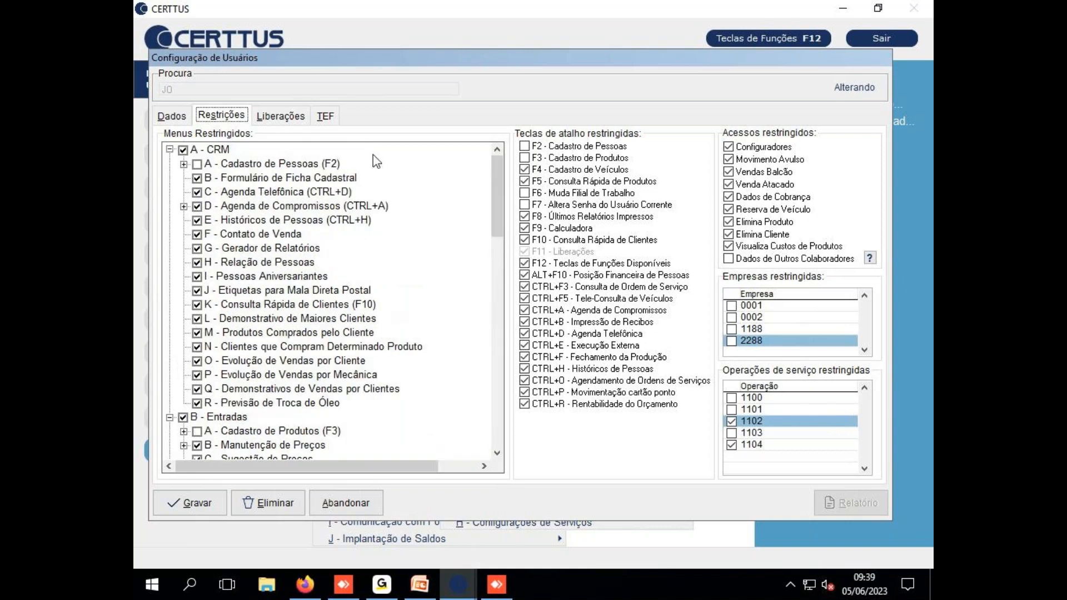
{"action": "left_click", "coordinate": [170, 149]}
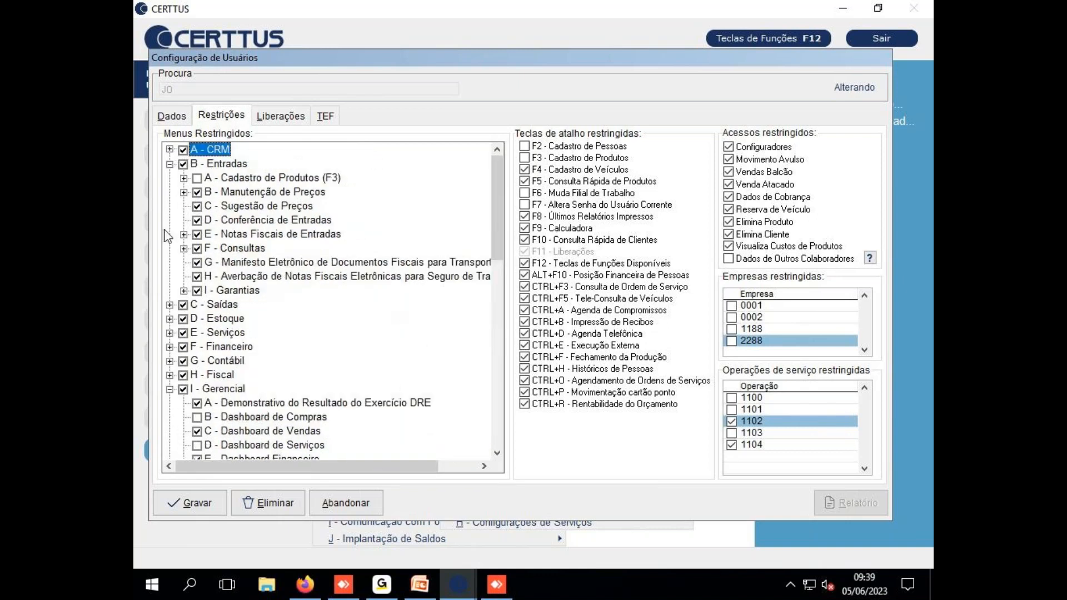
{"action": "left_click", "coordinate": [170, 164]}
{"action": "left_click", "coordinate": [169, 262]}
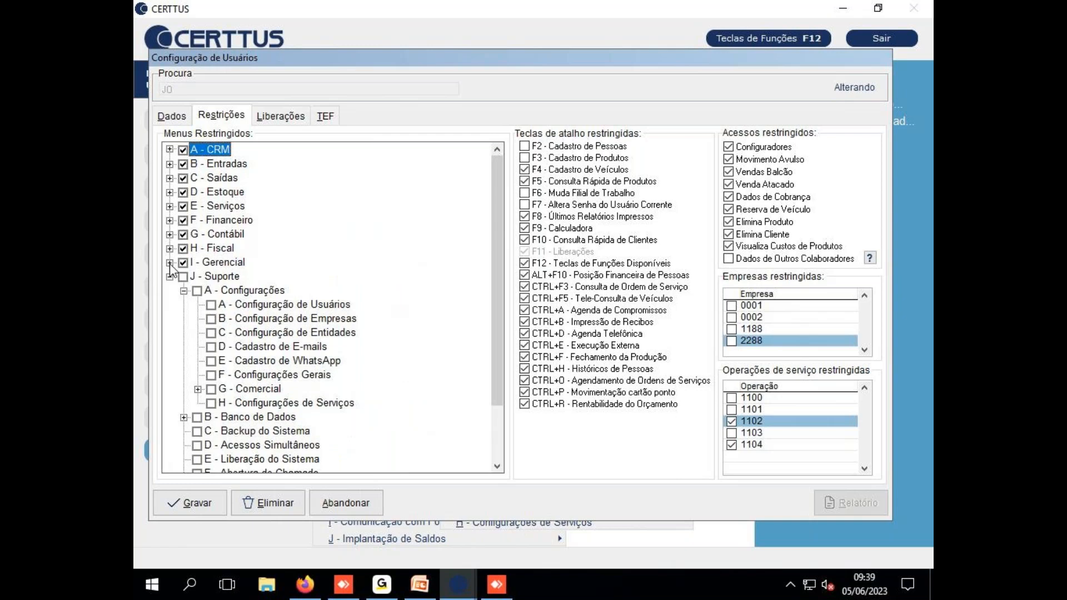
{"action": "left_click", "coordinate": [169, 276]}
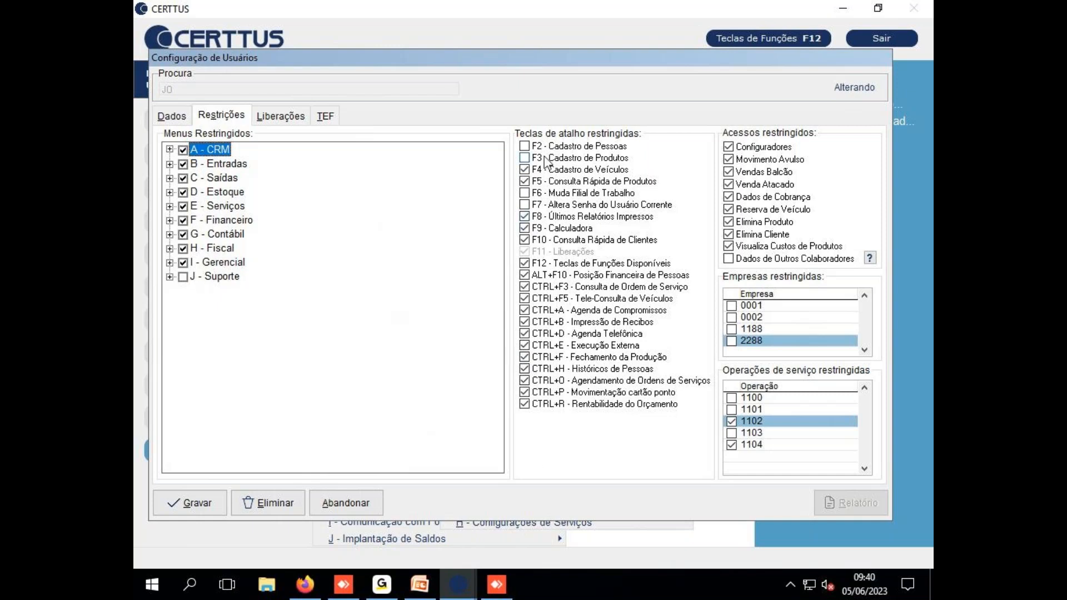
Recheck the Liberações tab, then move the user configuration dialog to the top-left
{"action": "left_click", "coordinate": [281, 115]}
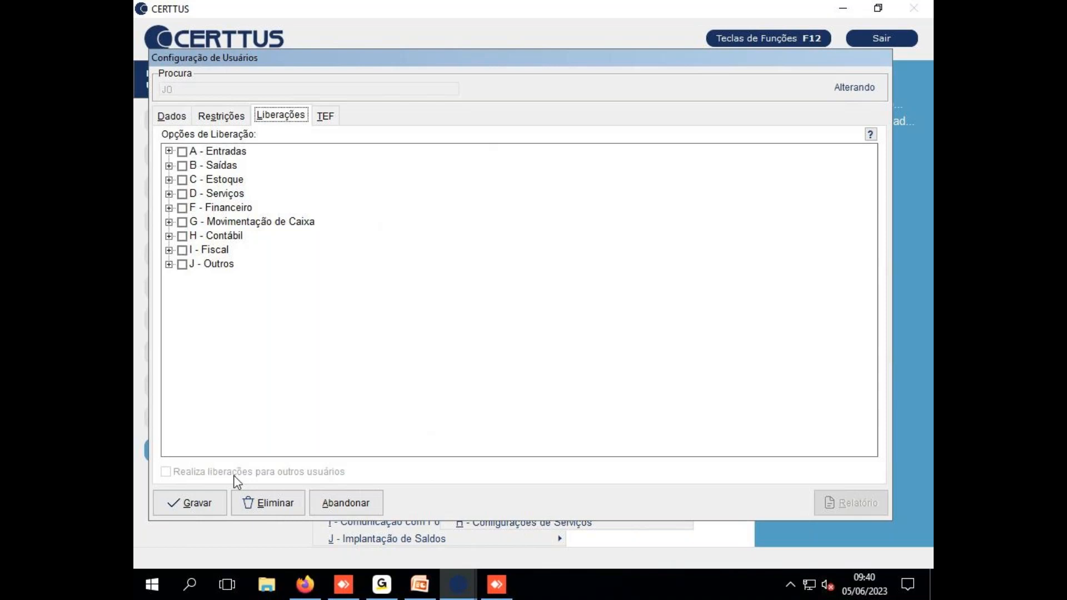
{"action": "left_click", "coordinate": [206, 114]}
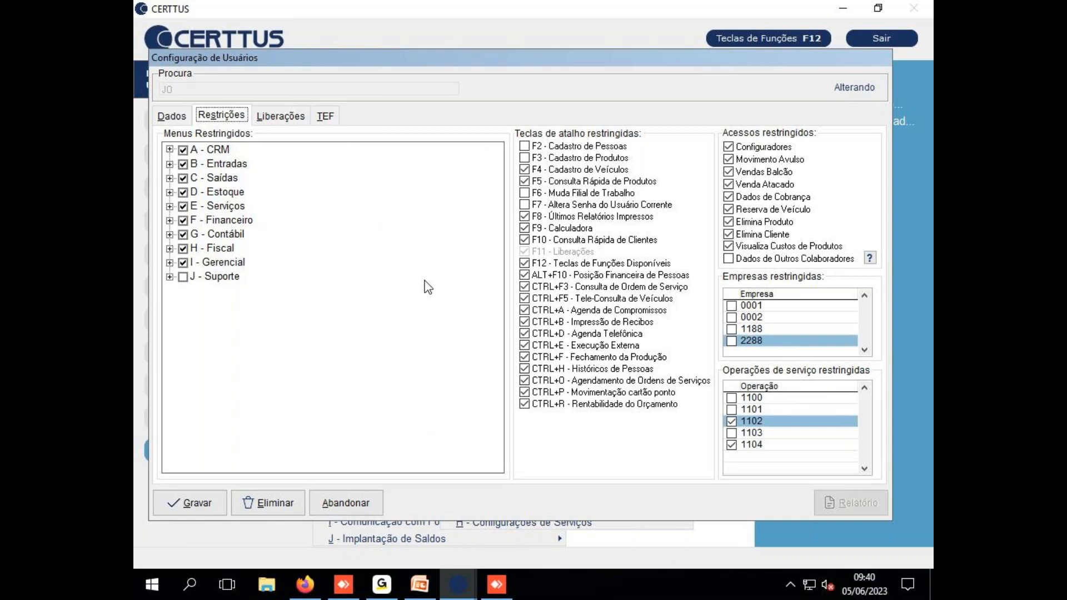
{"action": "left_click_drag", "start_coordinate": [456, 55], "coordinate": [605, 112]}
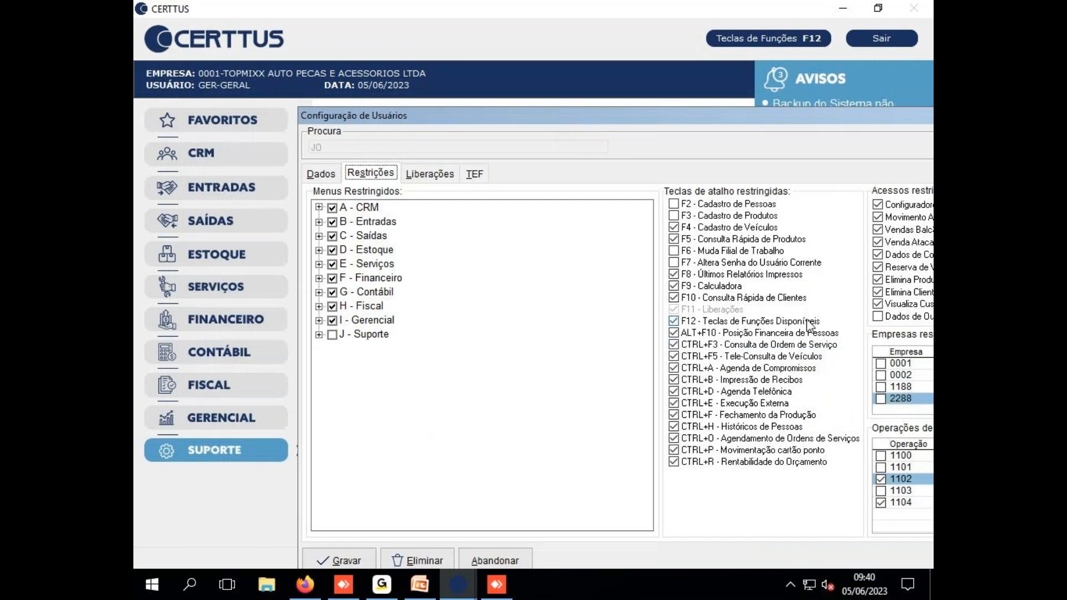
{"action": "left_click_drag", "start_coordinate": [759, 121], "coordinate": [618, 64]}
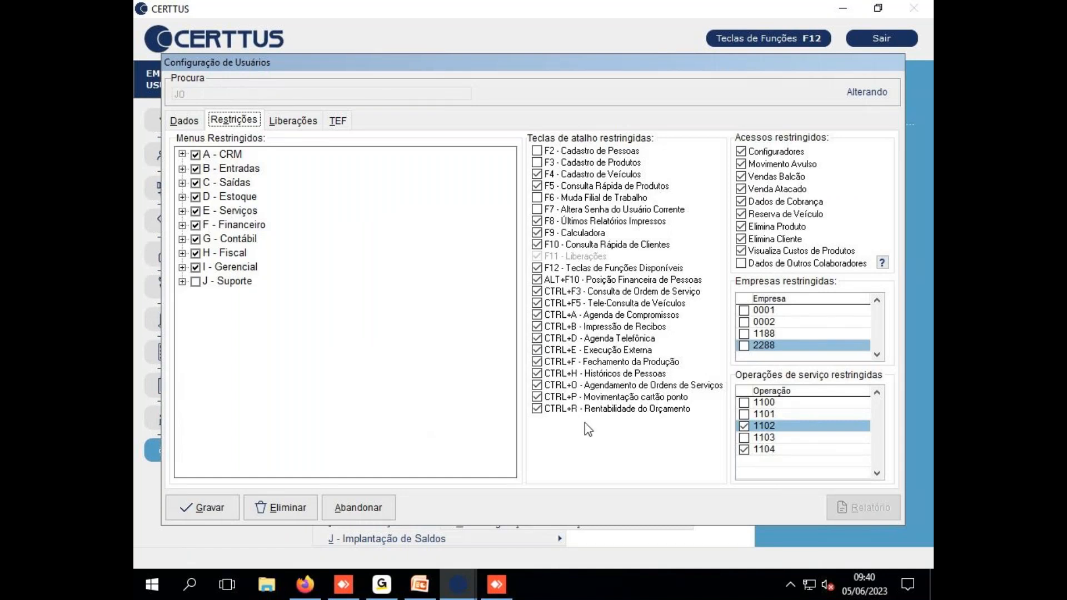
{"action": "left_click", "coordinate": [195, 281]}
Show PowerPoint slide 10 'Liberações de Usuários', then open the Liberações tab in CERTTUS
{"action": "left_click", "coordinate": [419, 584]}
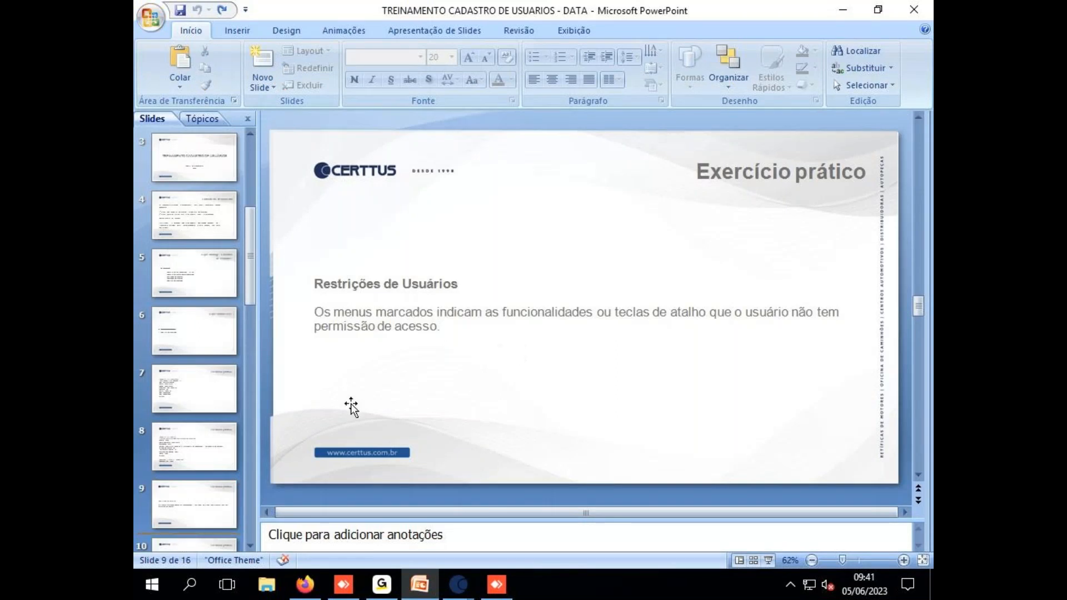
{"action": "left_click_drag", "start_coordinate": [251, 272], "coordinate": [251, 343]}
{"action": "left_click", "coordinate": [184, 462]}
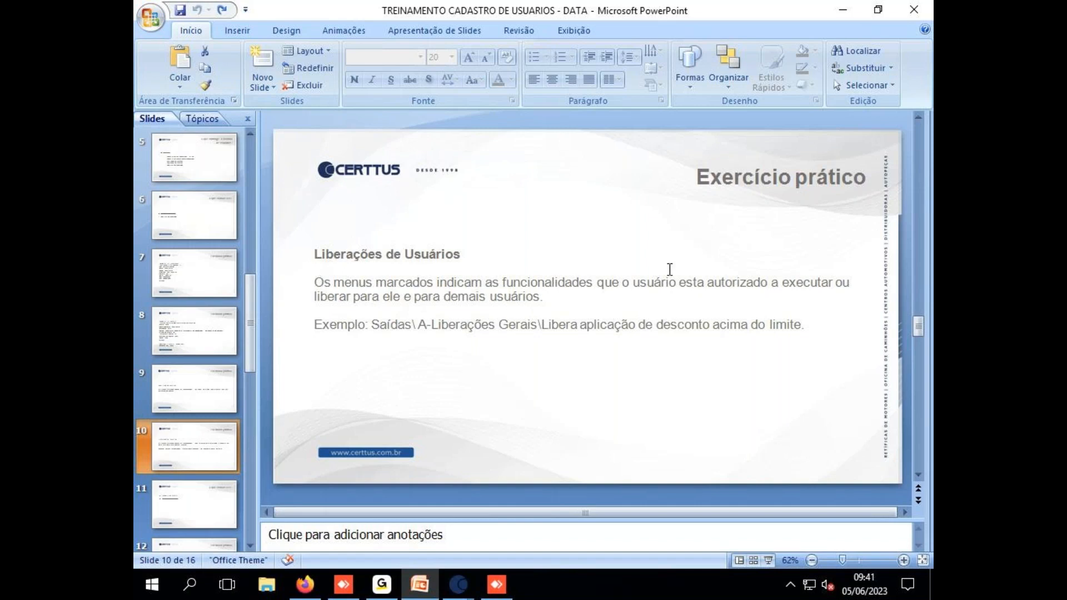
{"action": "left_click", "coordinate": [845, 10]}
{"action": "left_click", "coordinate": [277, 121]}
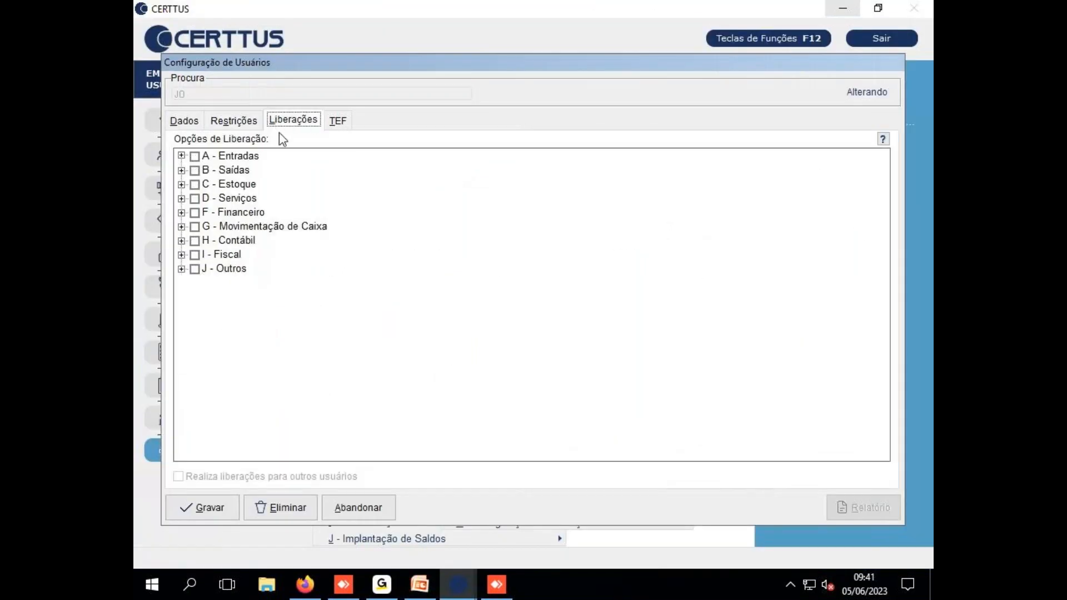
{"action": "left_click", "coordinate": [201, 156]}
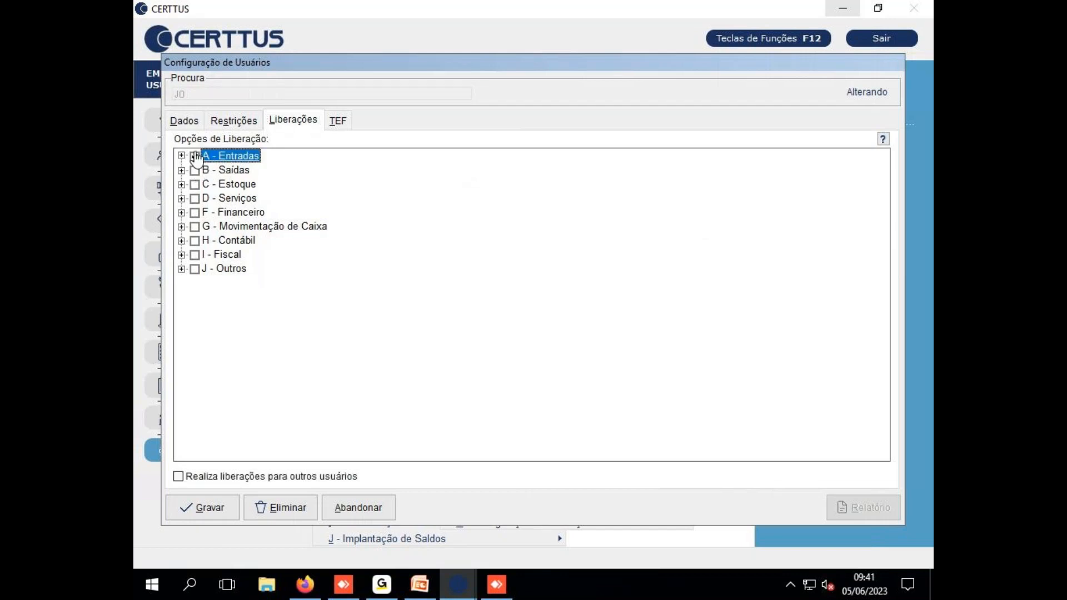
{"action": "left_click", "coordinate": [195, 156]}
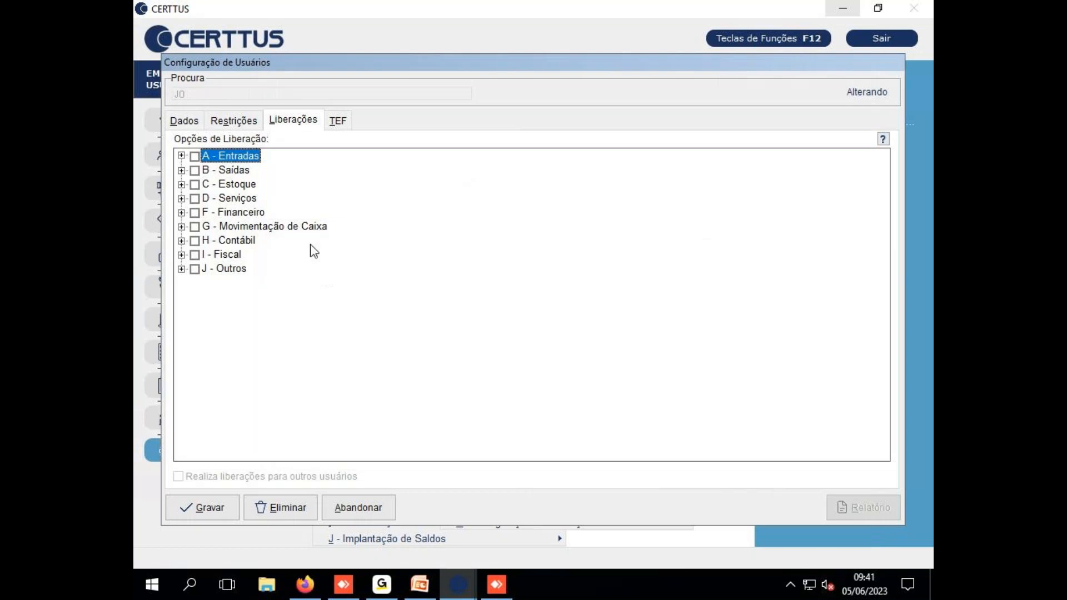
{"action": "left_click", "coordinate": [181, 156]}
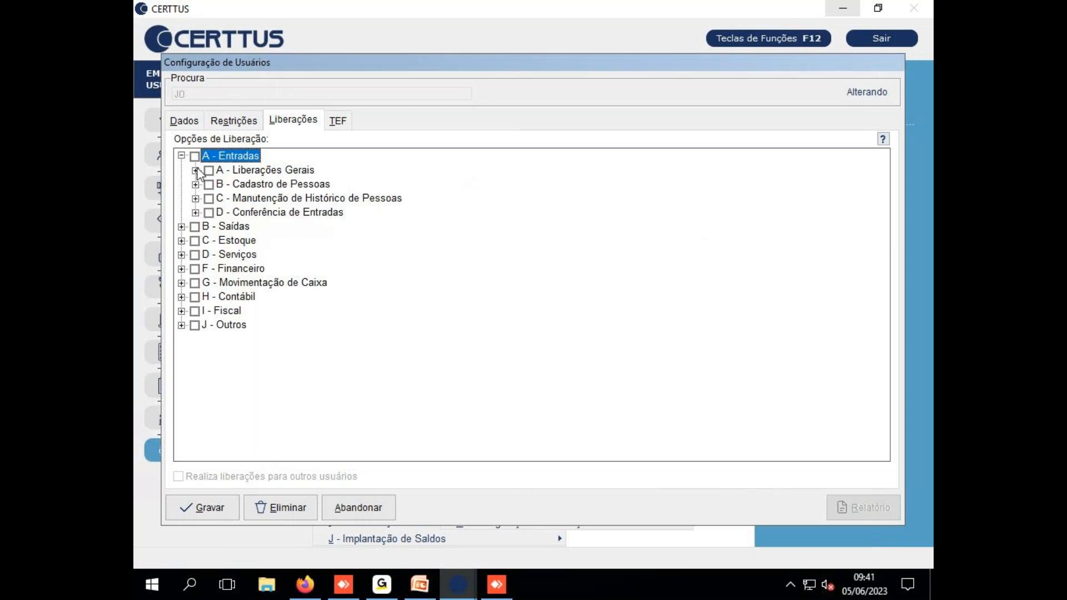
{"action": "left_click", "coordinate": [195, 170]}
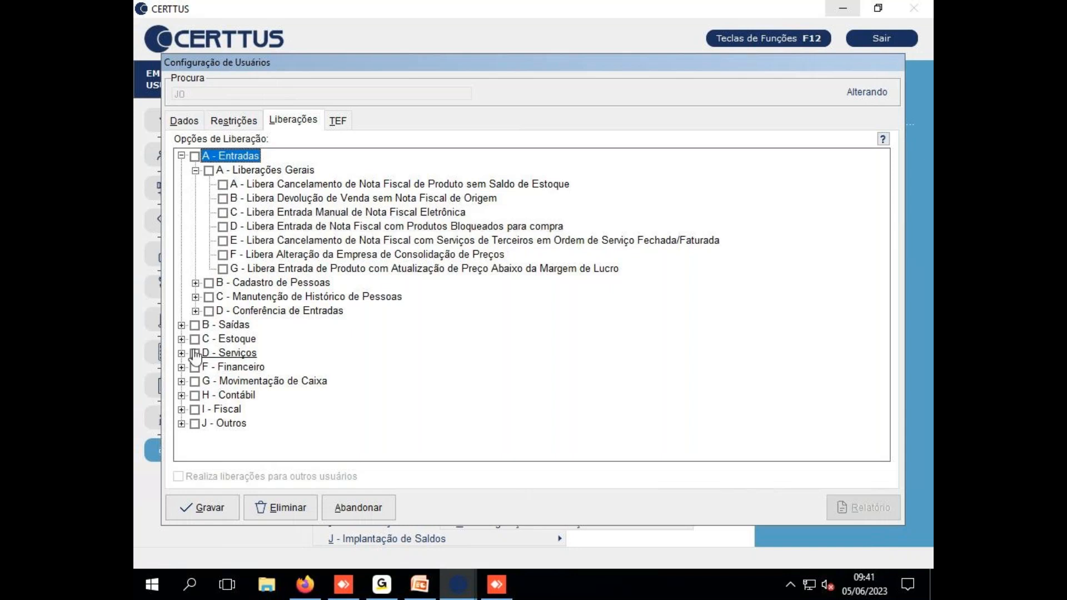
{"action": "left_click", "coordinate": [182, 326]}
{"action": "left_click", "coordinate": [196, 339]}
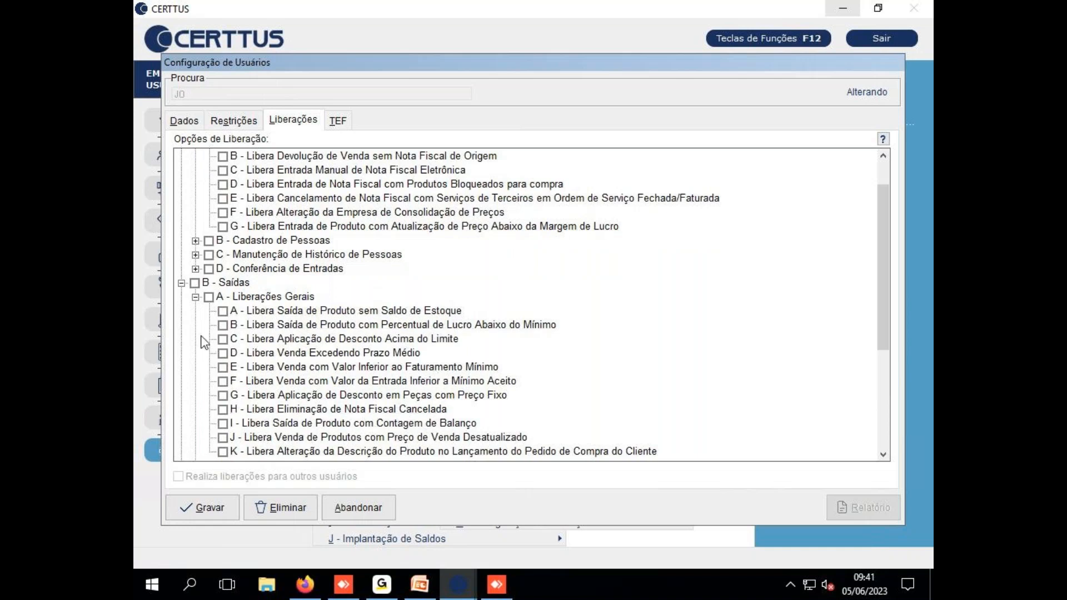
{"action": "scroll", "coordinate": [198, 336], "scroll_direction": "down", "scroll_amount": 5}
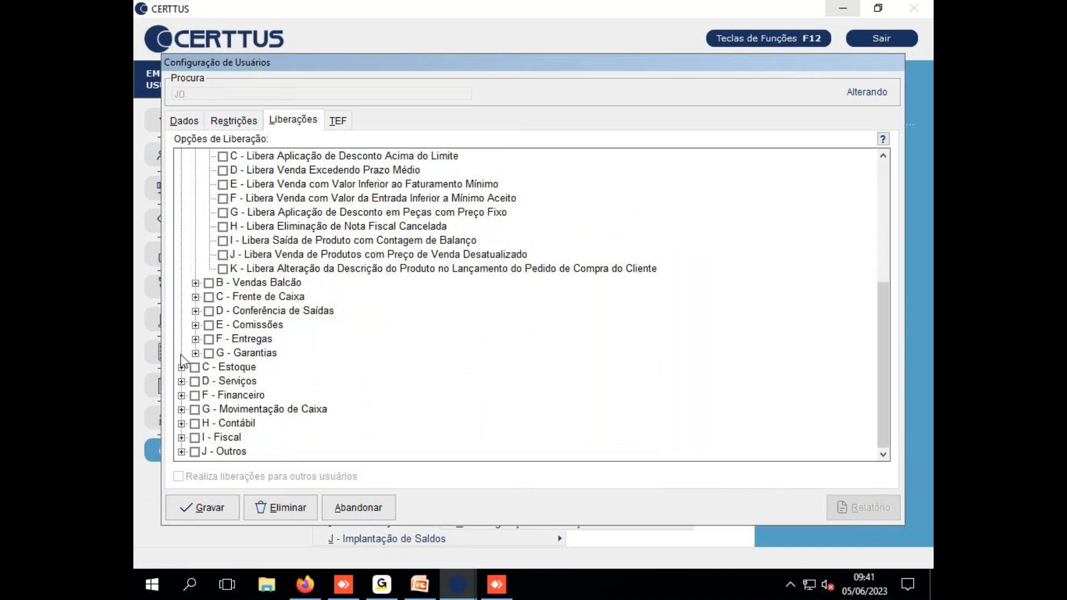
{"action": "left_click", "coordinate": [182, 395]}
{"action": "left_click", "coordinate": [196, 410]}
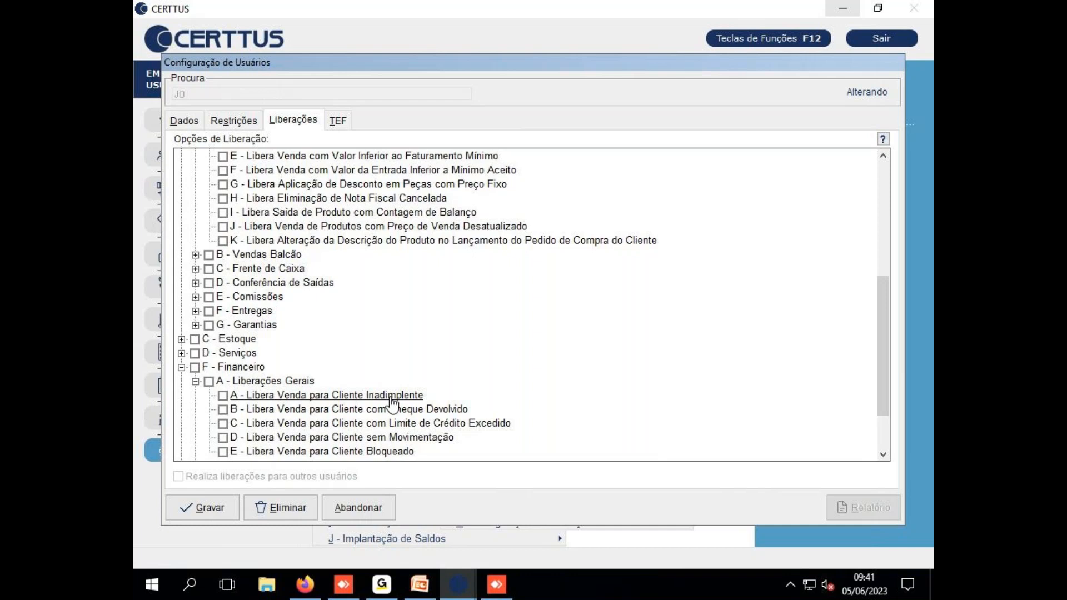
{"action": "left_click", "coordinate": [182, 367]}
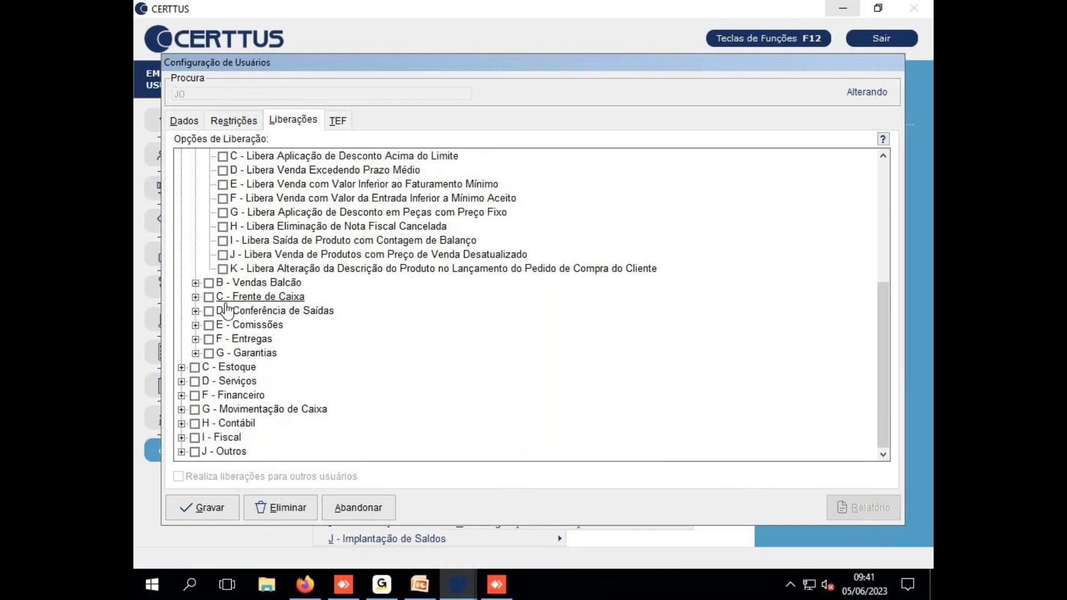
{"action": "scroll", "coordinate": [184, 333], "scroll_direction": "up", "scroll_amount": 5}
{"action": "left_click", "coordinate": [181, 326]}
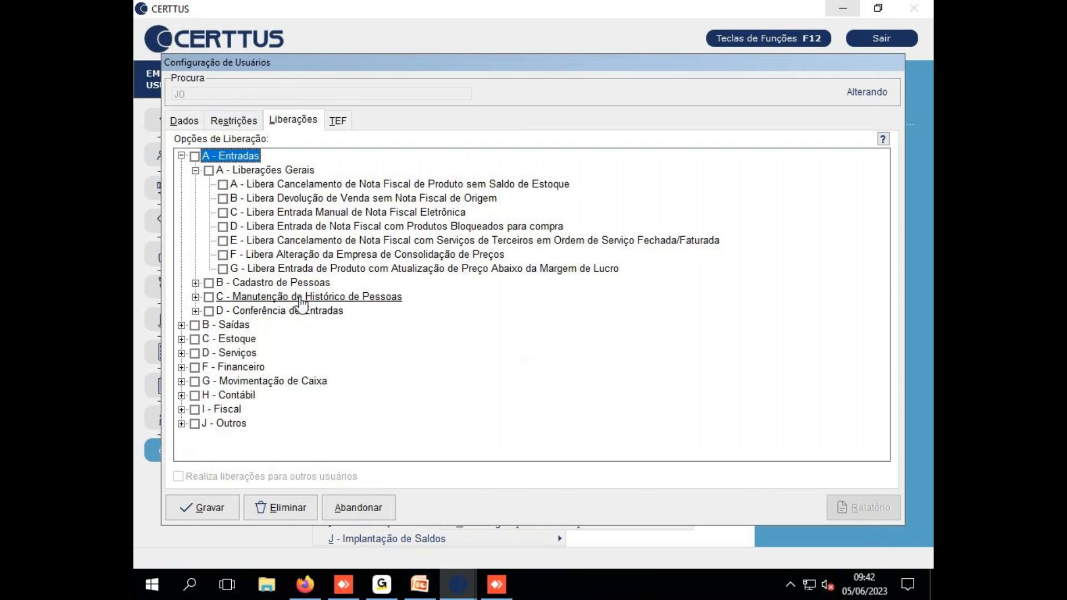
{"action": "left_click", "coordinate": [182, 155]}
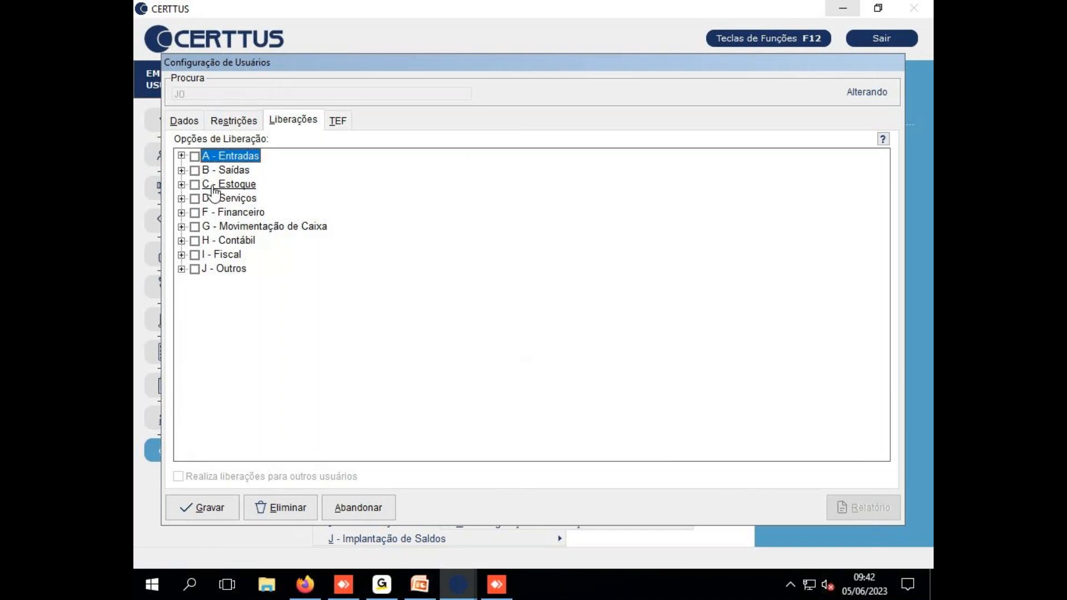
{"action": "left_click", "coordinate": [195, 156]}
{"action": "left_click", "coordinate": [195, 170]}
{"action": "left_click", "coordinate": [194, 184]}
{"action": "left_click", "coordinate": [195, 198]}
{"action": "left_click", "coordinate": [194, 213]}
{"action": "left_click", "coordinate": [195, 240]}
{"action": "left_click", "coordinate": [195, 269]}
{"action": "left_click", "coordinate": [195, 254]}
{"action": "left_click", "coordinate": [194, 227]}
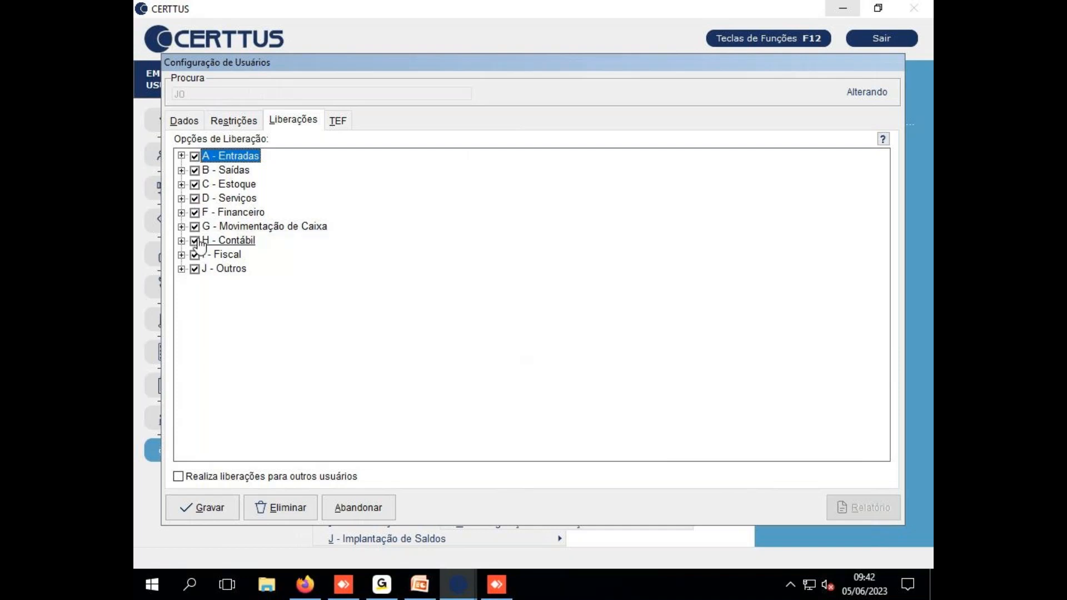
{"action": "left_click", "coordinate": [195, 269]}
{"action": "left_click", "coordinate": [195, 255]}
{"action": "left_click", "coordinate": [194, 240]}
{"action": "left_click", "coordinate": [195, 227]}
{"action": "left_click", "coordinate": [194, 213]}
{"action": "left_click", "coordinate": [194, 199]}
{"action": "left_click", "coordinate": [195, 184]}
{"action": "left_click", "coordinate": [194, 170]}
{"action": "left_click", "coordinate": [195, 156]}
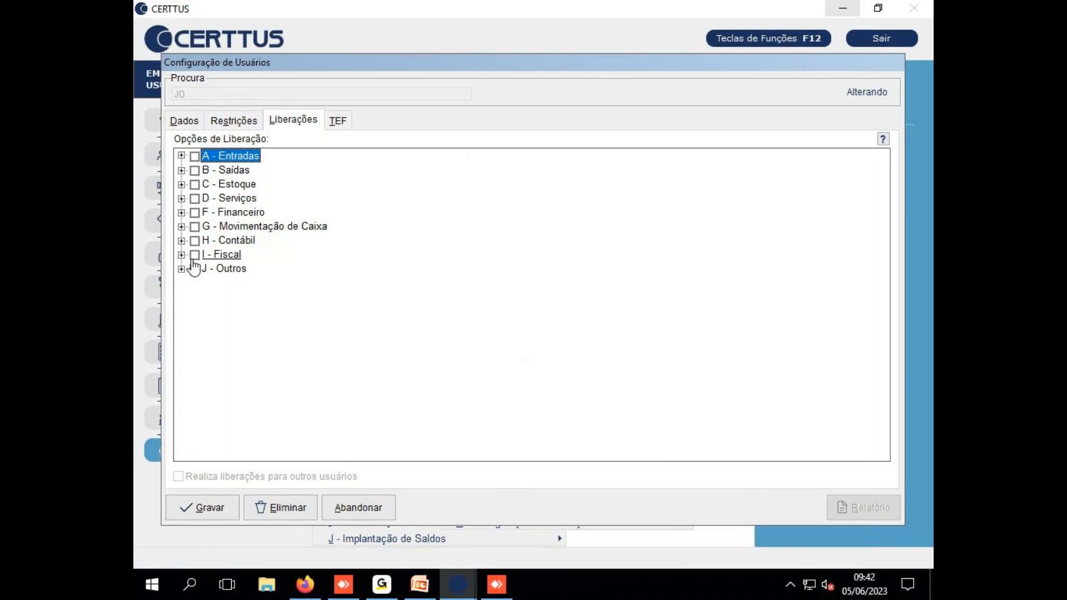
Under F - Financeiro, tick 'A - Libera Venda para Cliente Inadimplente'
{"action": "left_click", "coordinate": [181, 212]}
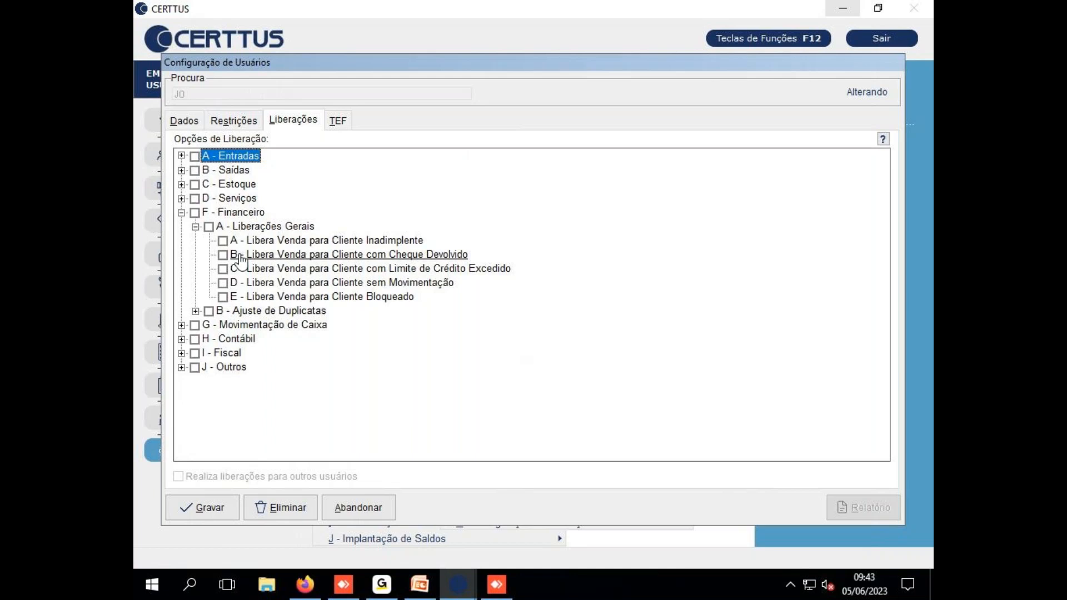
{"action": "left_click", "coordinate": [182, 170]}
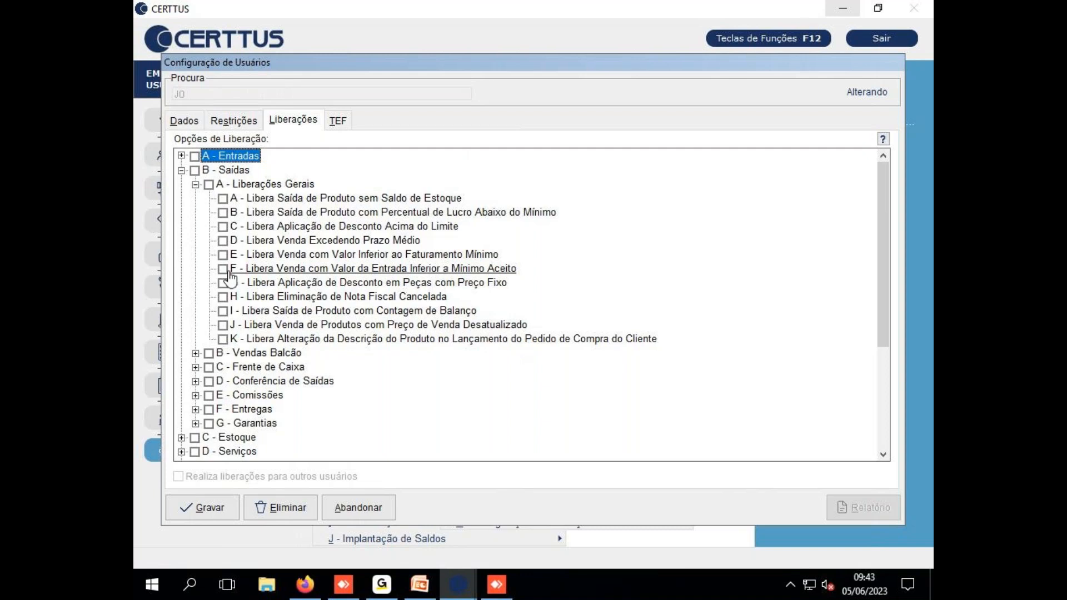
{"action": "left_click", "coordinate": [182, 170]}
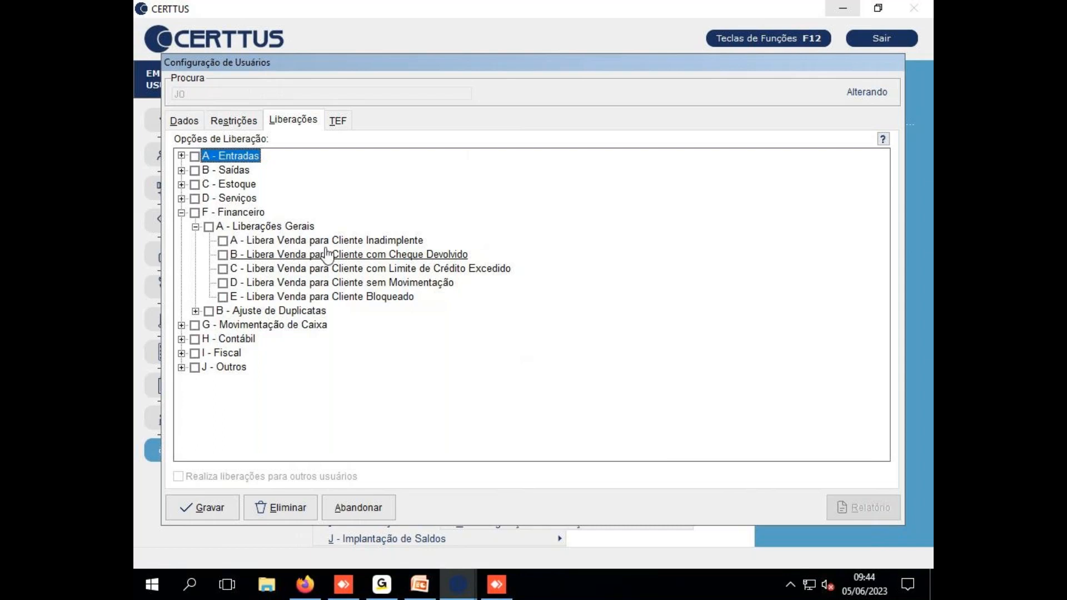
{"action": "left_click", "coordinate": [224, 241]}
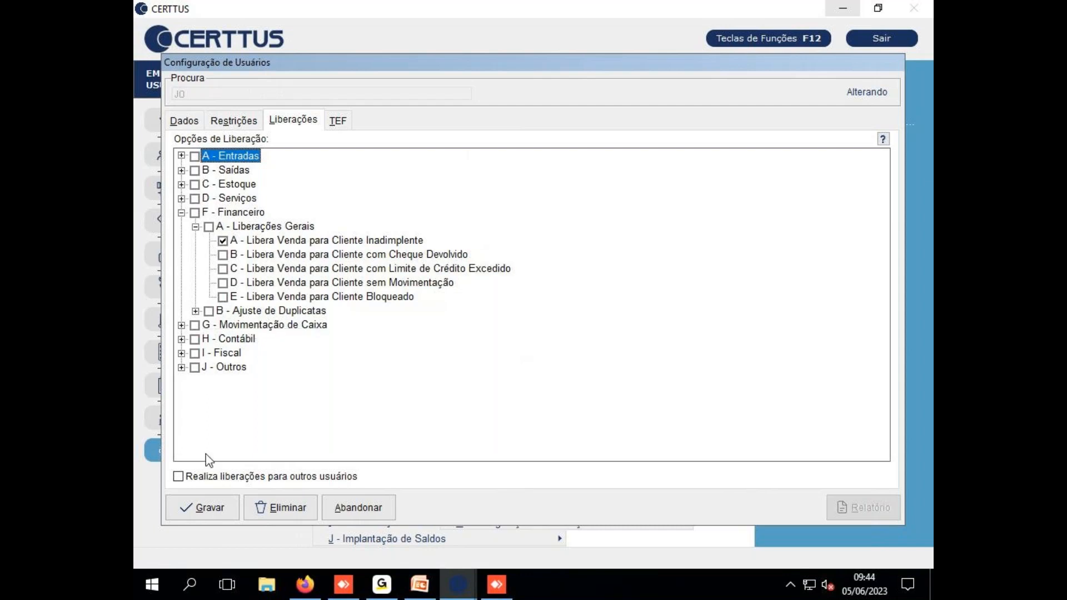
{"action": "left_click", "coordinate": [178, 478]}
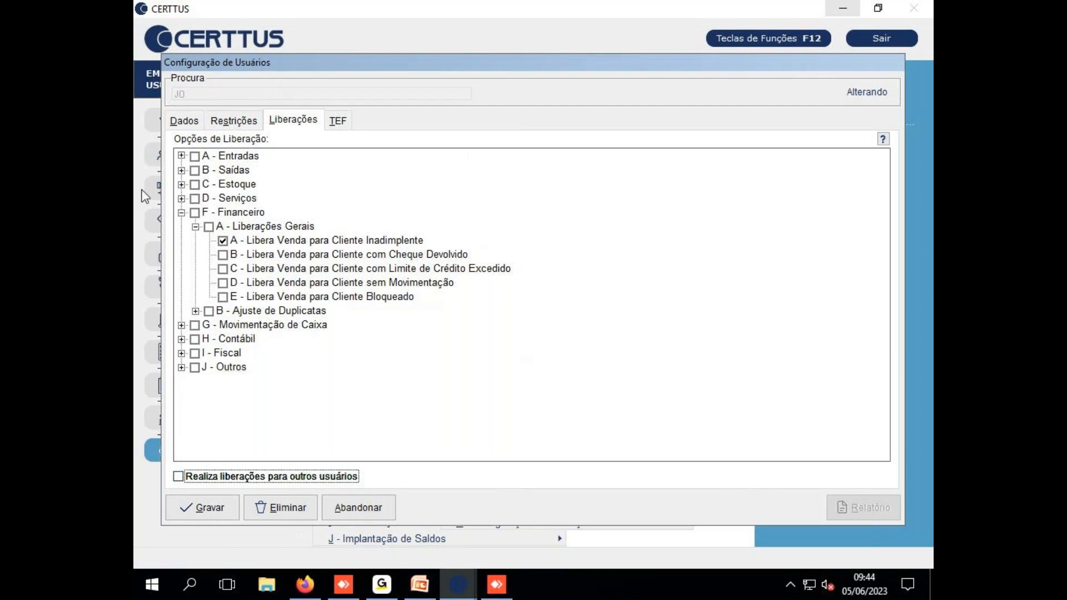
Untick Libera Venda para Cliente Inadimplente, then tick and untick release groups A–D
{"action": "left_click", "coordinate": [222, 241]}
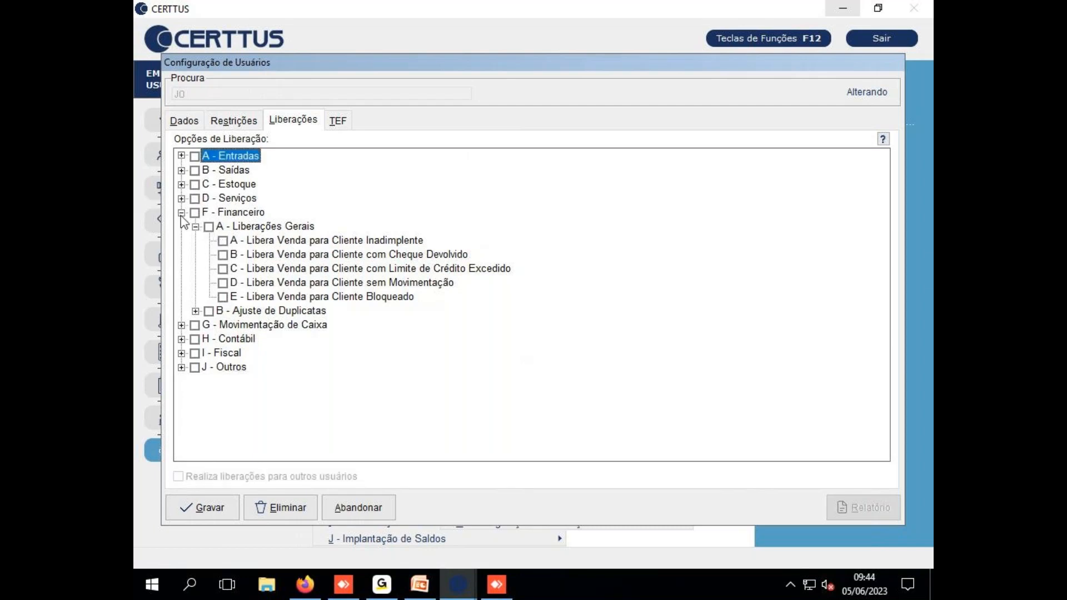
{"action": "left_click", "coordinate": [182, 213]}
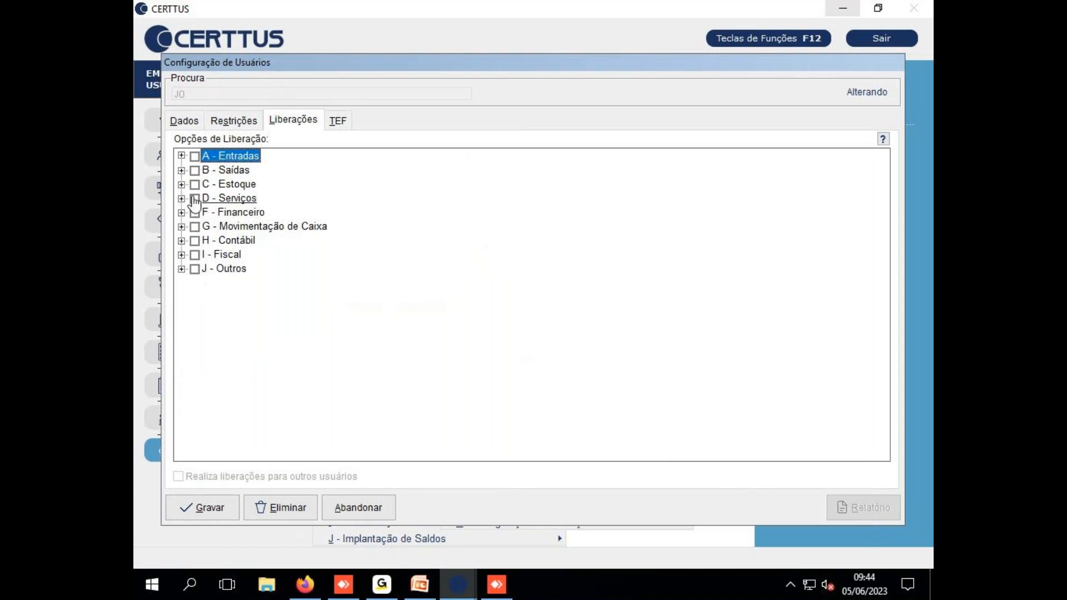
{"action": "left_click", "coordinate": [195, 156]}
{"action": "left_click", "coordinate": [195, 170]}
{"action": "left_click", "coordinate": [195, 184]}
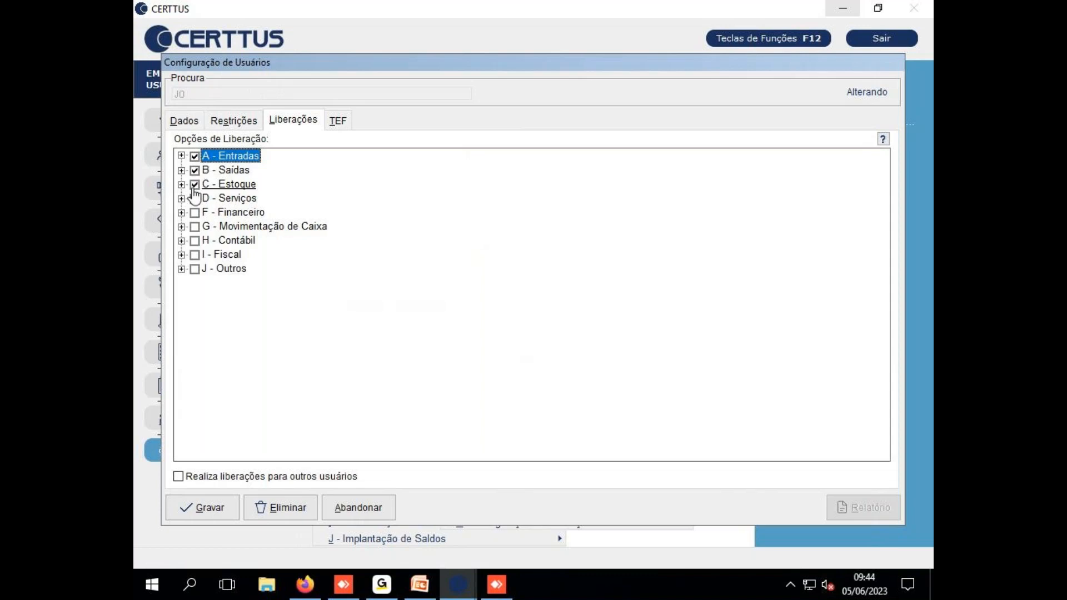
{"action": "left_click", "coordinate": [195, 198]}
{"action": "left_click", "coordinate": [195, 199]}
{"action": "left_click", "coordinate": [195, 184]}
{"action": "left_click", "coordinate": [195, 170]}
{"action": "left_click", "coordinate": [195, 156]}
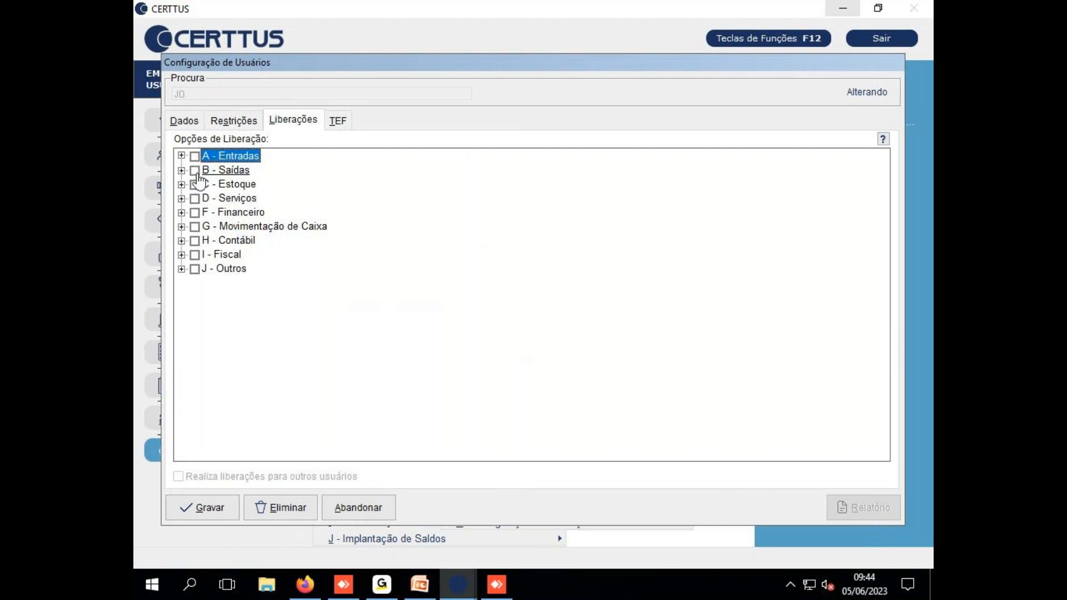
Expand and collapse the J - Outros and F - Financeiro release sections
{"action": "left_click", "coordinate": [181, 269]}
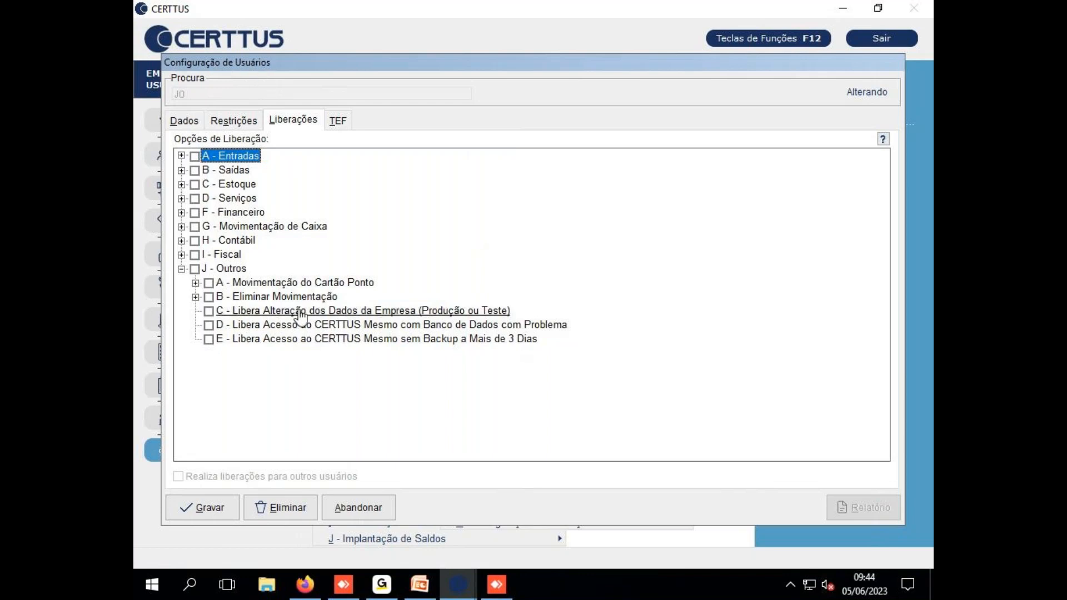
{"action": "left_click", "coordinate": [182, 269]}
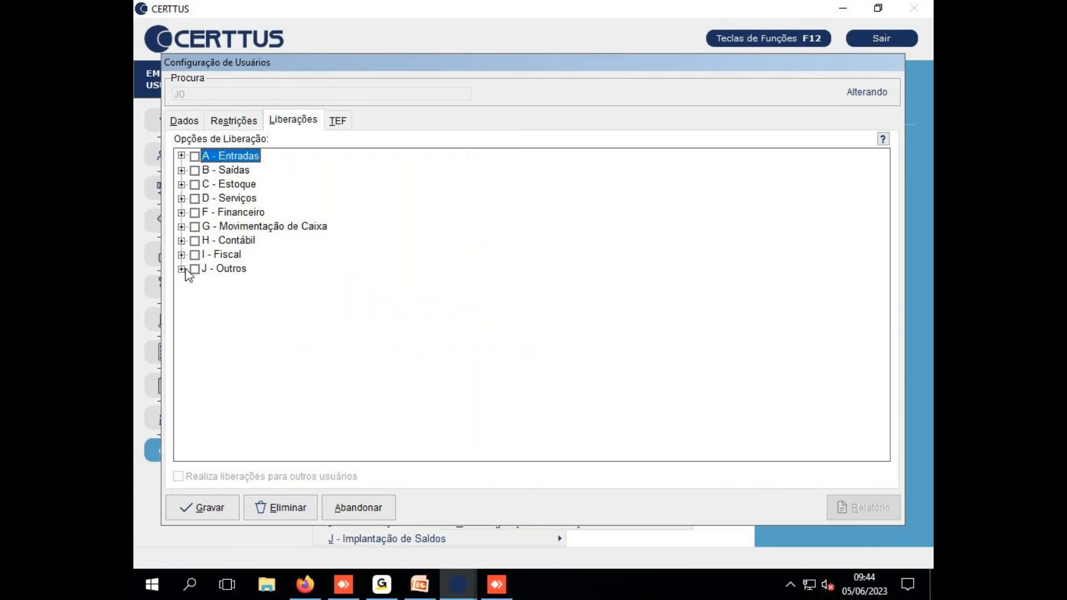
{"action": "left_click", "coordinate": [181, 213]}
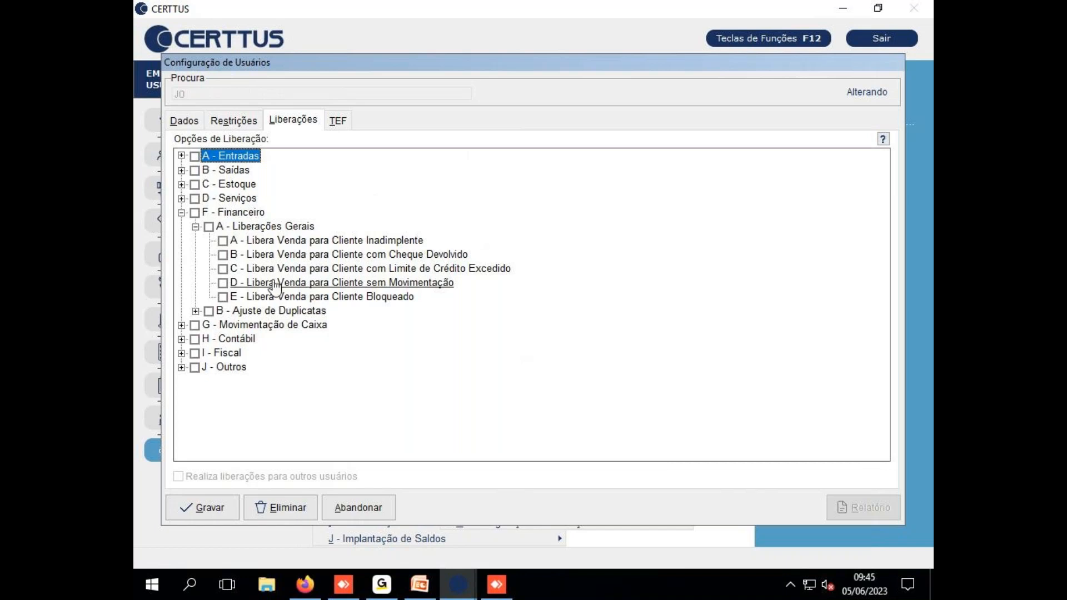
{"action": "left_click", "coordinate": [195, 227]}
{"action": "left_click", "coordinate": [182, 212]}
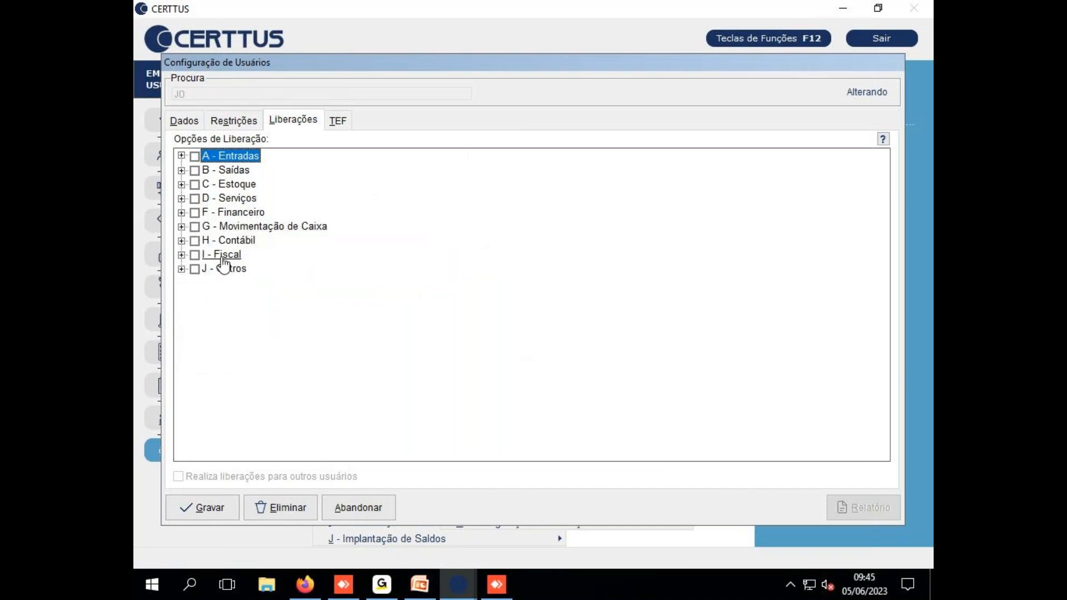
Untick H - Fiscal and I - Gerencial in Menus Restringidos, then return to Liberações
{"action": "left_click", "coordinate": [229, 124]}
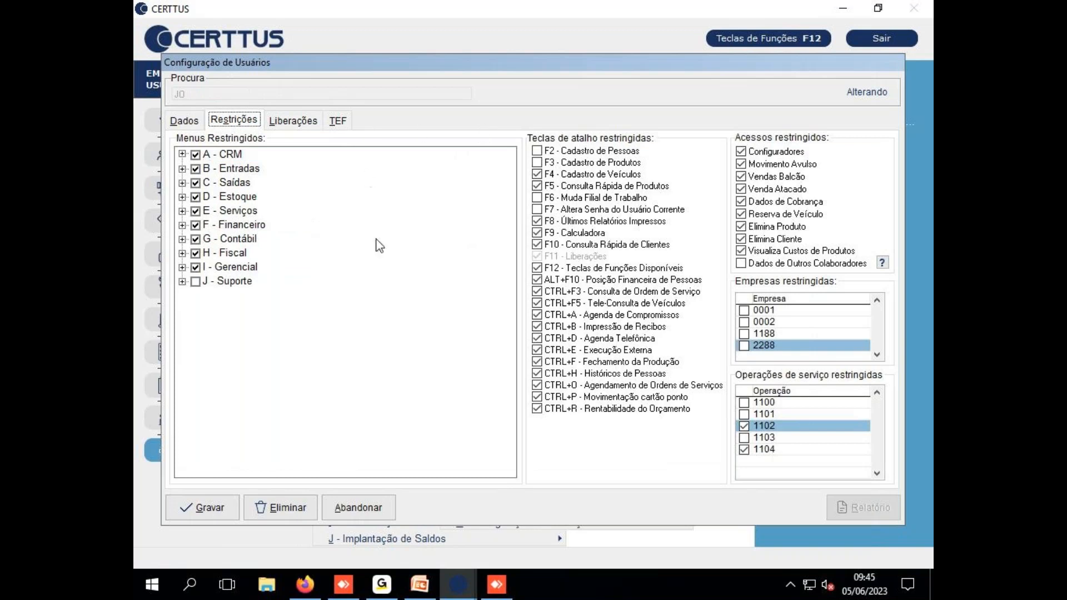
{"action": "left_click_drag", "start_coordinate": [359, 62], "coordinate": [521, 72]}
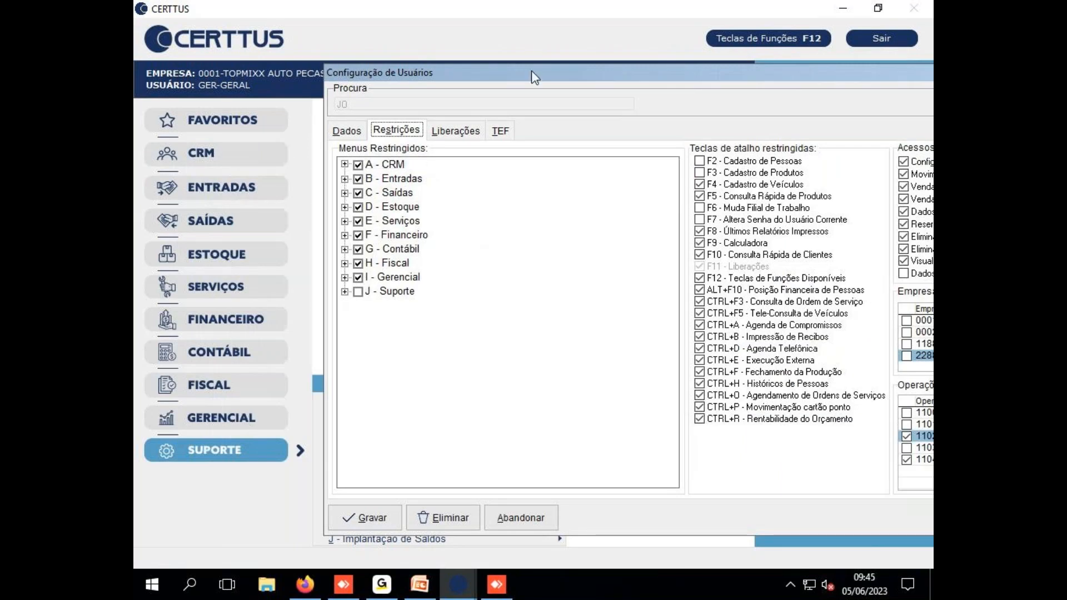
{"action": "left_click_drag", "start_coordinate": [649, 75], "coordinate": [770, 80]}
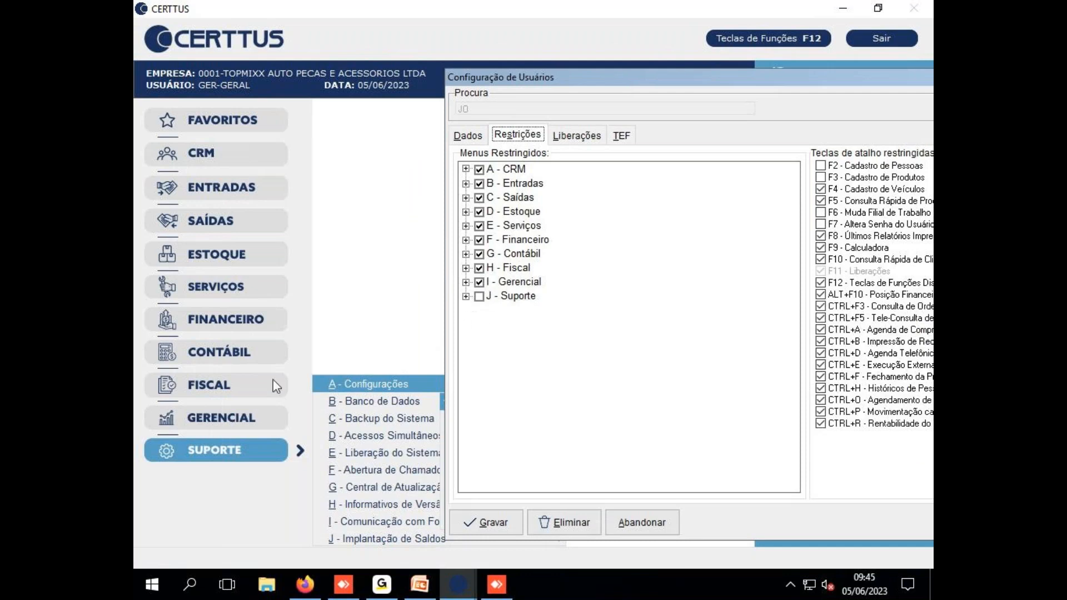
{"action": "left_click", "coordinate": [480, 303]}
{"action": "left_click", "coordinate": [479, 282]}
{"action": "left_click", "coordinate": [479, 268]}
{"action": "left_click_drag", "start_coordinate": [742, 79], "coordinate": [541, 97]}
{"action": "left_click", "coordinate": [376, 155]}
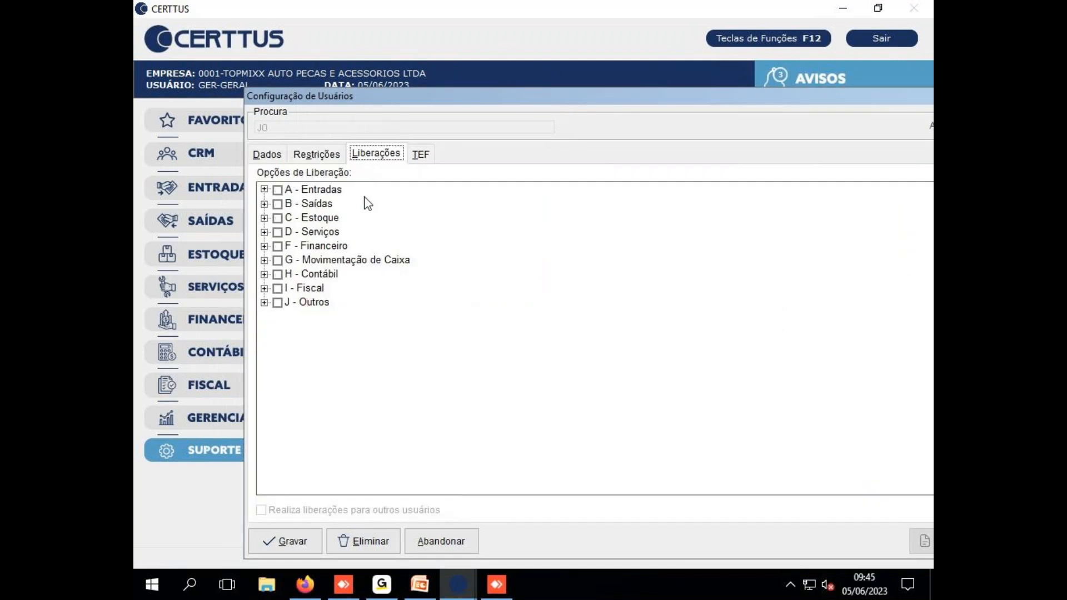
{"action": "left_click_drag", "start_coordinate": [590, 98], "coordinate": [495, 85]}
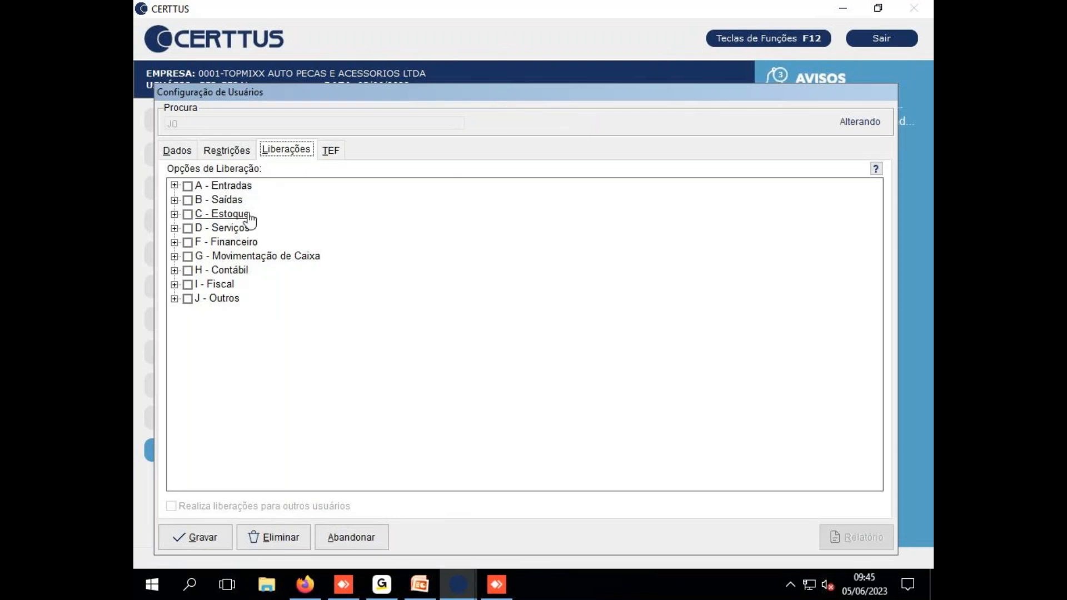
Tick the A - Entradas release group and read the help on how releases work
{"action": "left_click", "coordinate": [188, 187]}
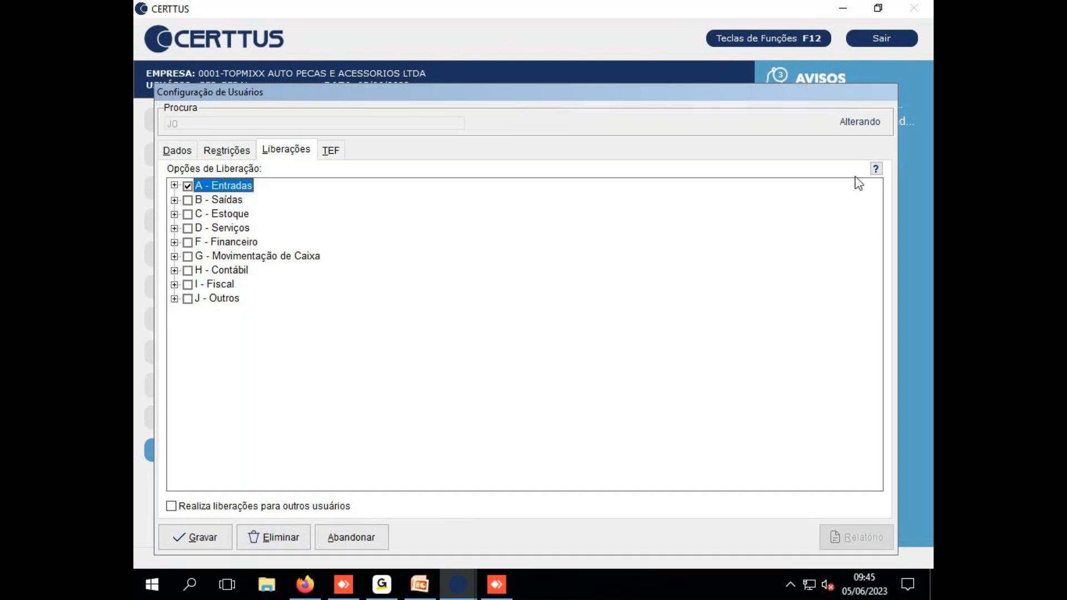
{"action": "left_click", "coordinate": [876, 168]}
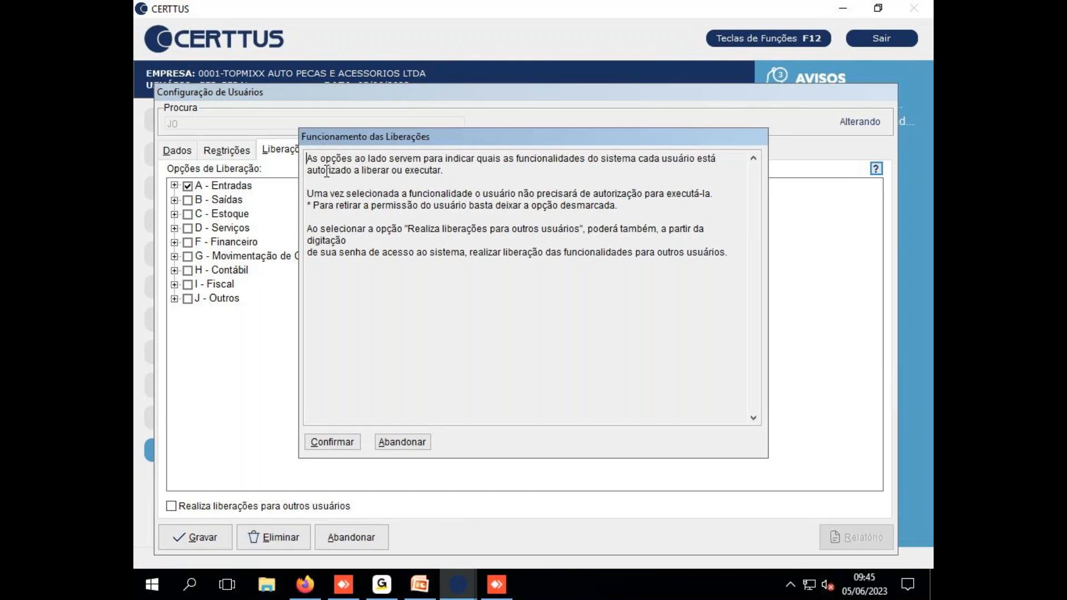
{"action": "left_click_drag", "start_coordinate": [352, 194], "coordinate": [417, 194]}
{"action": "left_click_drag", "start_coordinate": [523, 194], "coordinate": [687, 192]}
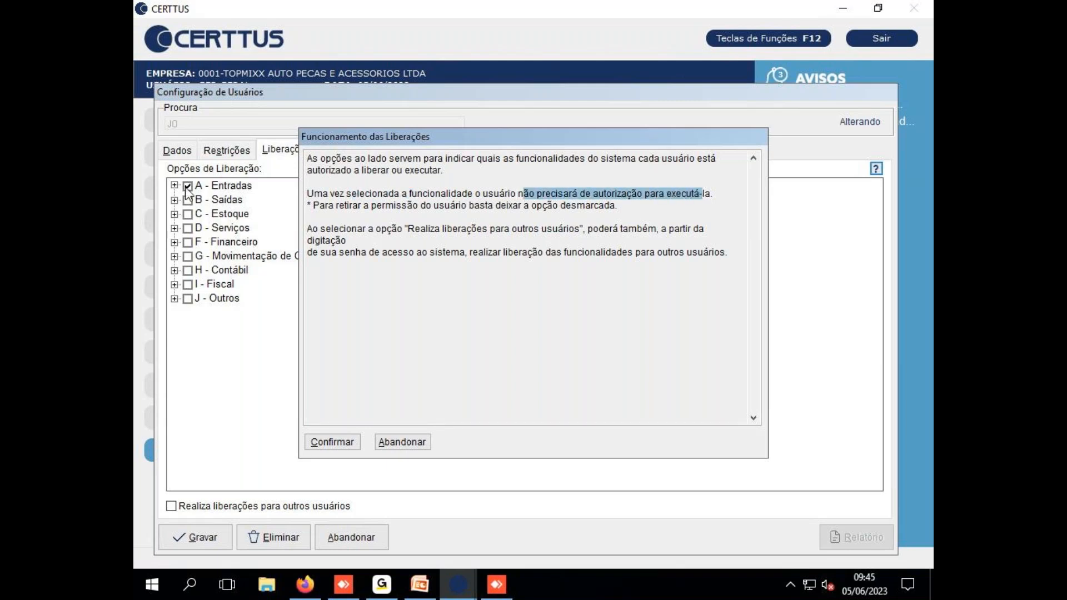
{"action": "left_click", "coordinate": [414, 443]}
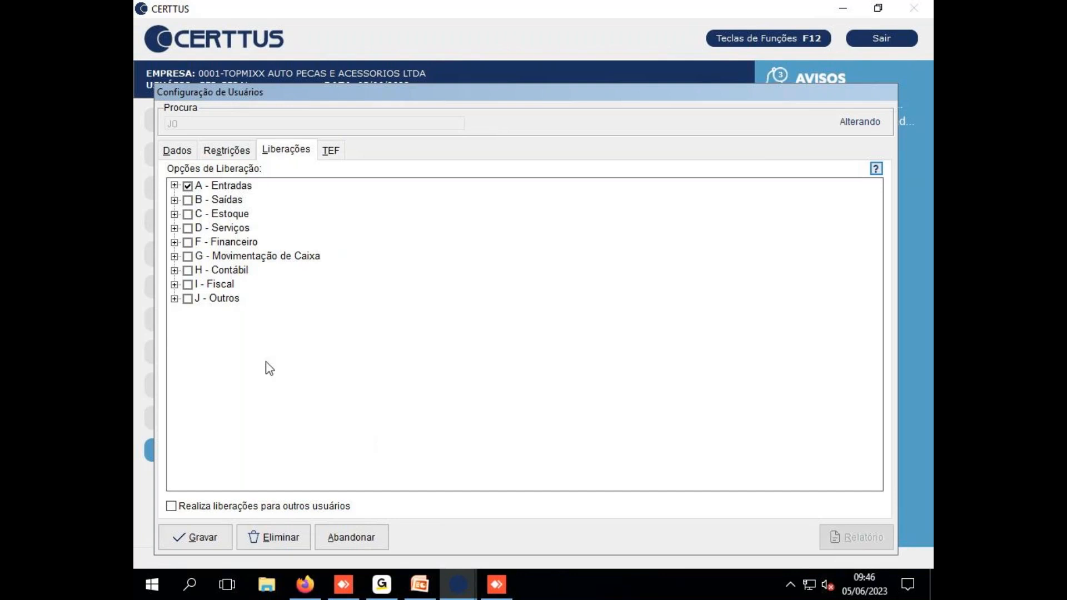
Save with Gravar and acknowledge the notice that restrictions apply at next login
{"action": "left_click", "coordinate": [234, 151]}
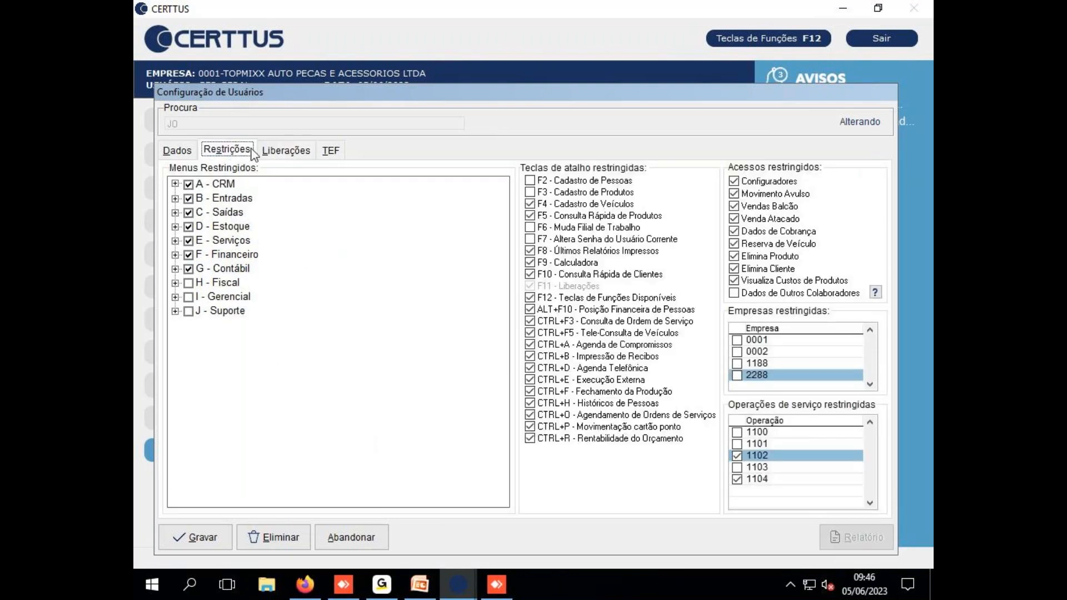
{"action": "left_click", "coordinate": [283, 150]}
{"action": "left_click", "coordinate": [216, 545]}
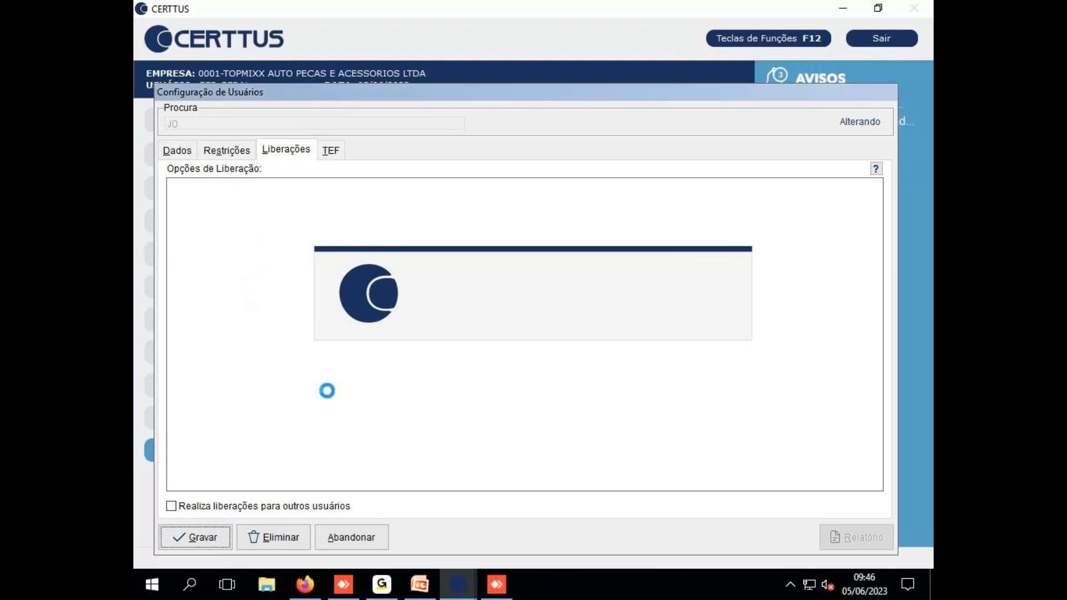
{"action": "left_click_drag", "start_coordinate": [446, 281], "coordinate": [650, 295]}
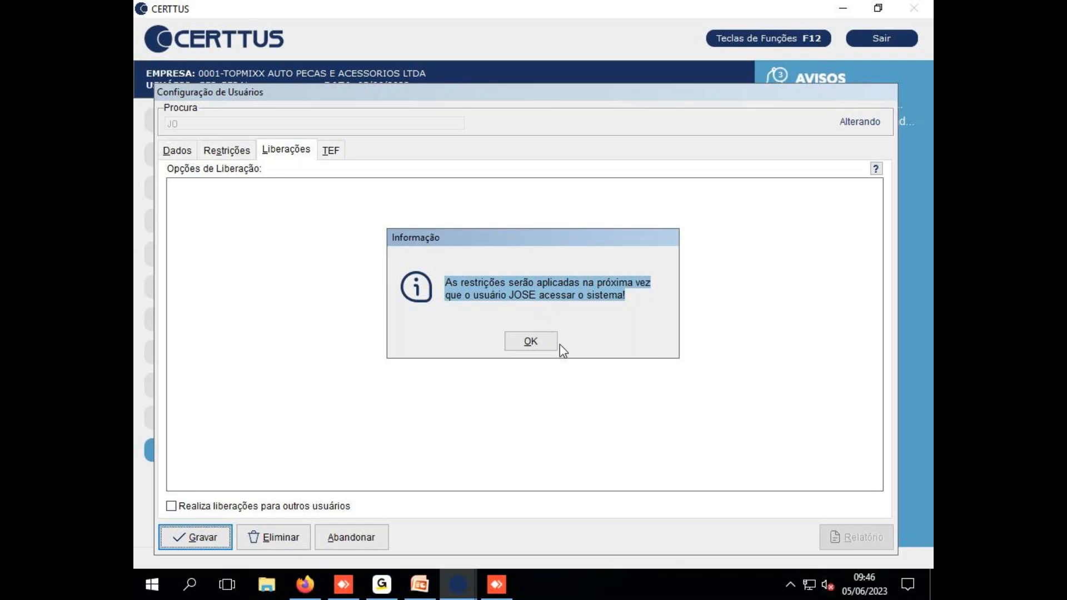
{"action": "left_click", "coordinate": [525, 339]}
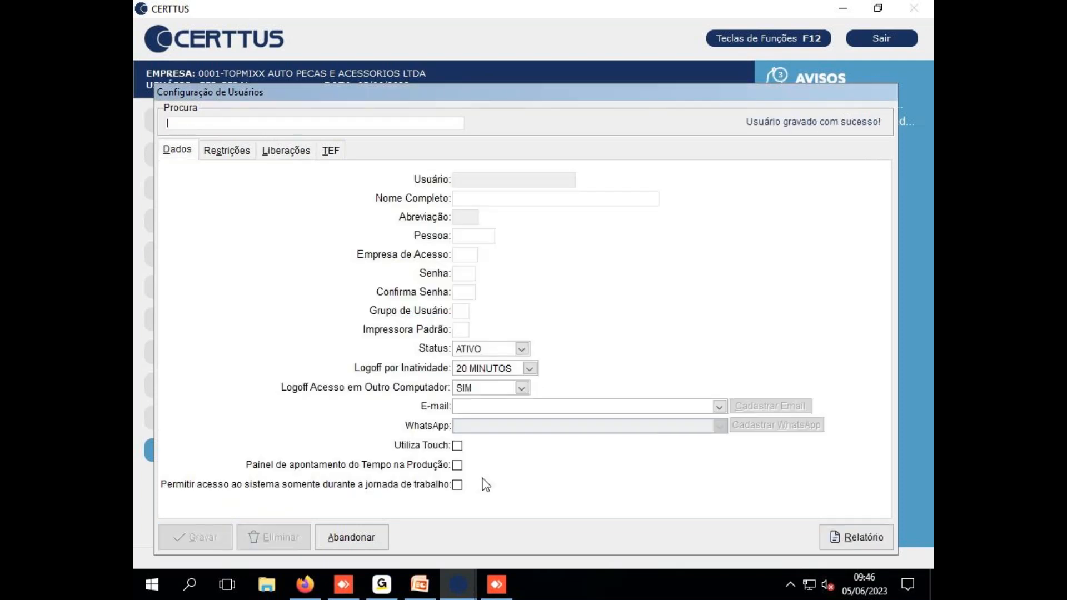
Return to the PowerPoint training deck and move through slide 11 to slide 12, 'Abertura de Chamado'
{"action": "left_click", "coordinate": [419, 584]}
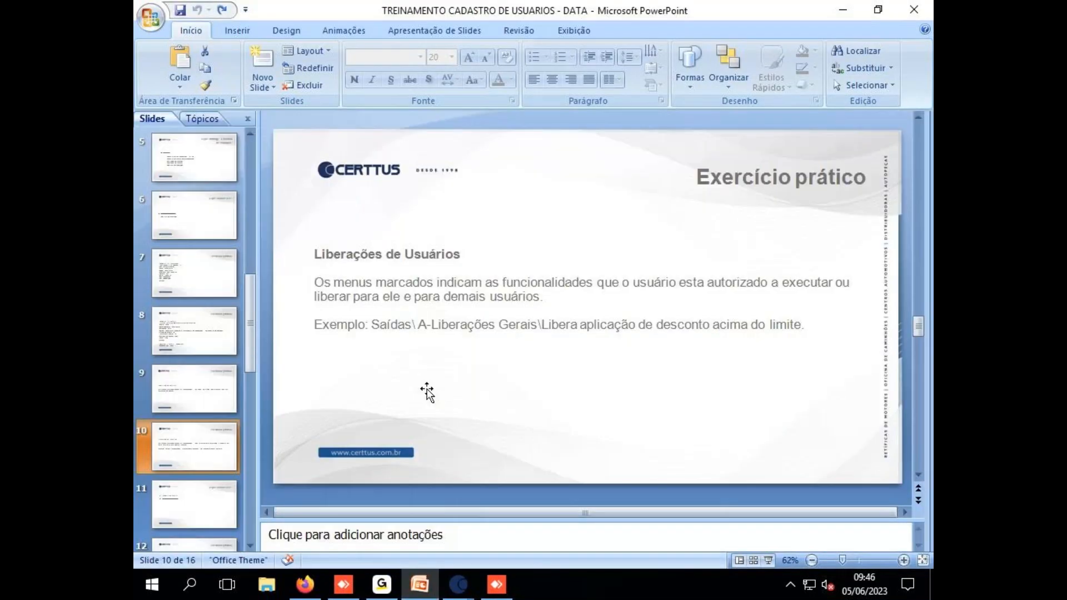
{"action": "scroll", "coordinate": [231, 395], "scroll_direction": "down", "scroll_amount": 1}
{"action": "left_click", "coordinate": [199, 450]}
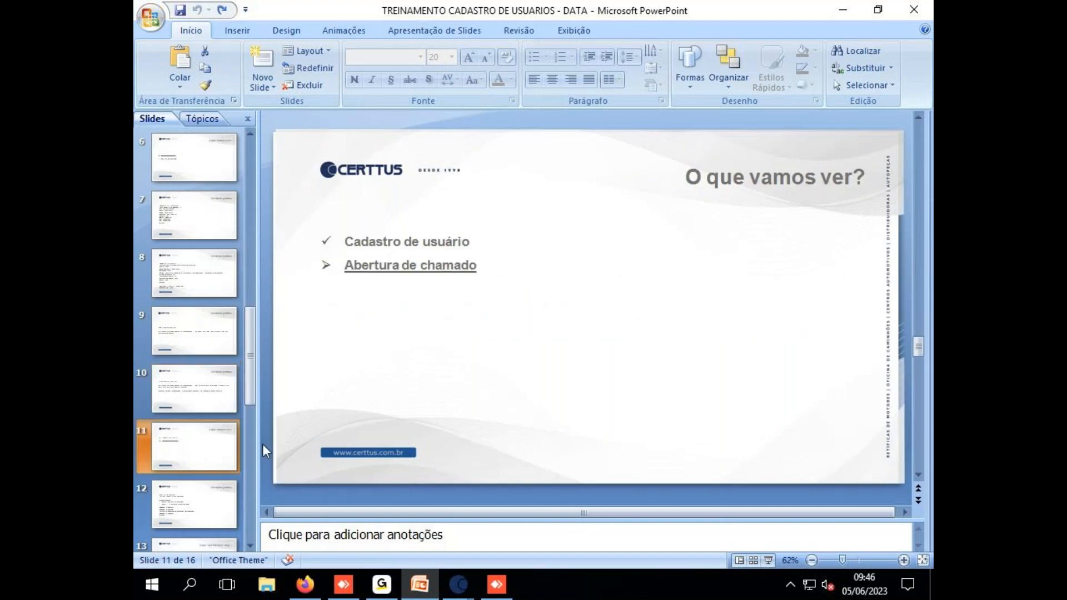
{"action": "left_click", "coordinate": [189, 503]}
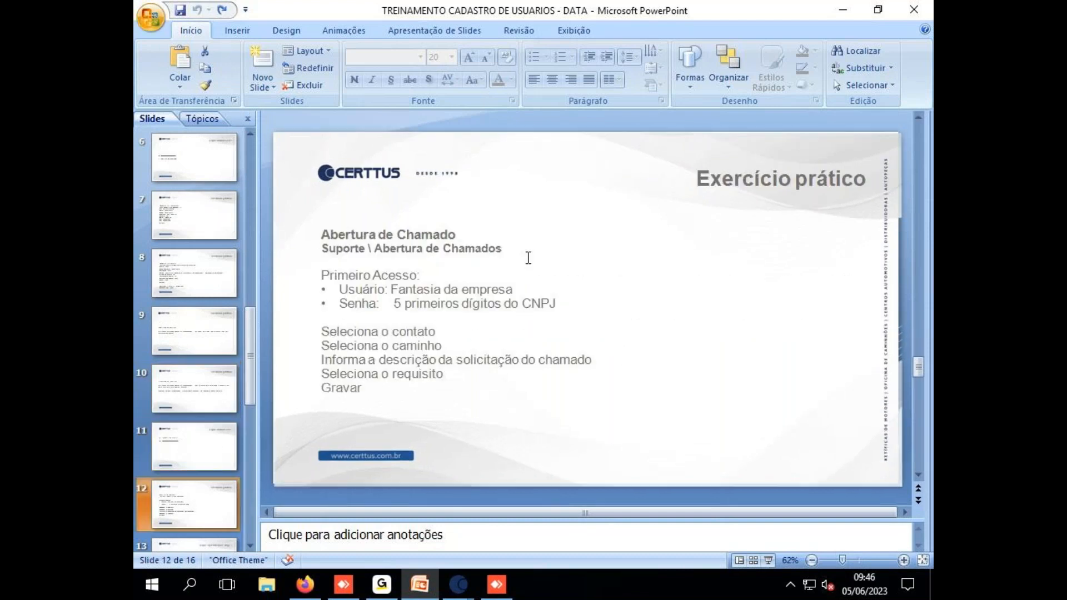
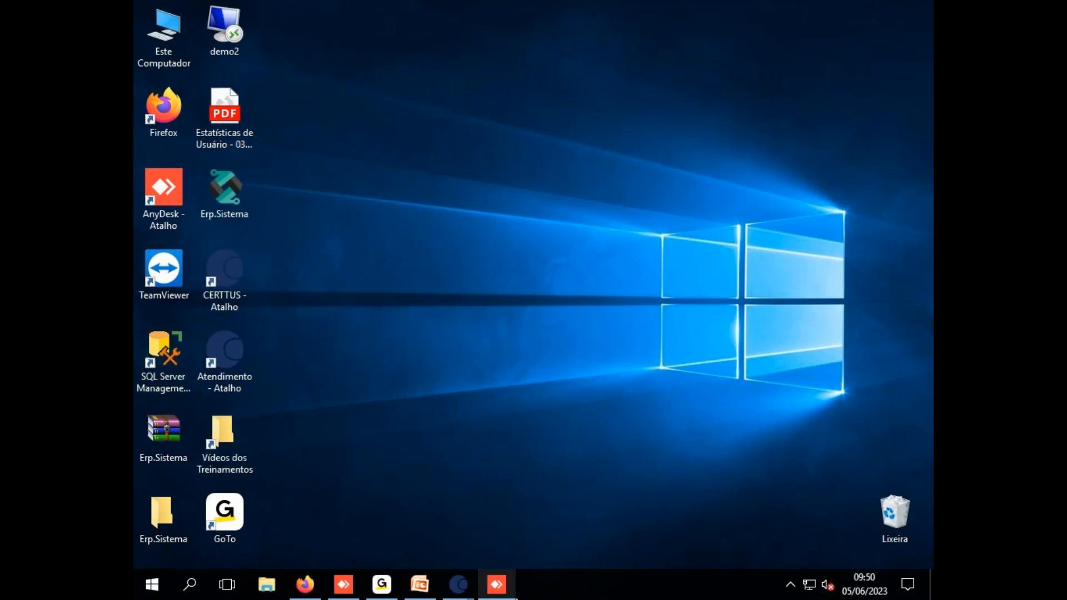
Bring the PowerPoint training deck forward at slide 12, the support ticket exercise
{"action": "mouse_move", "coordinate": [501, 588]}
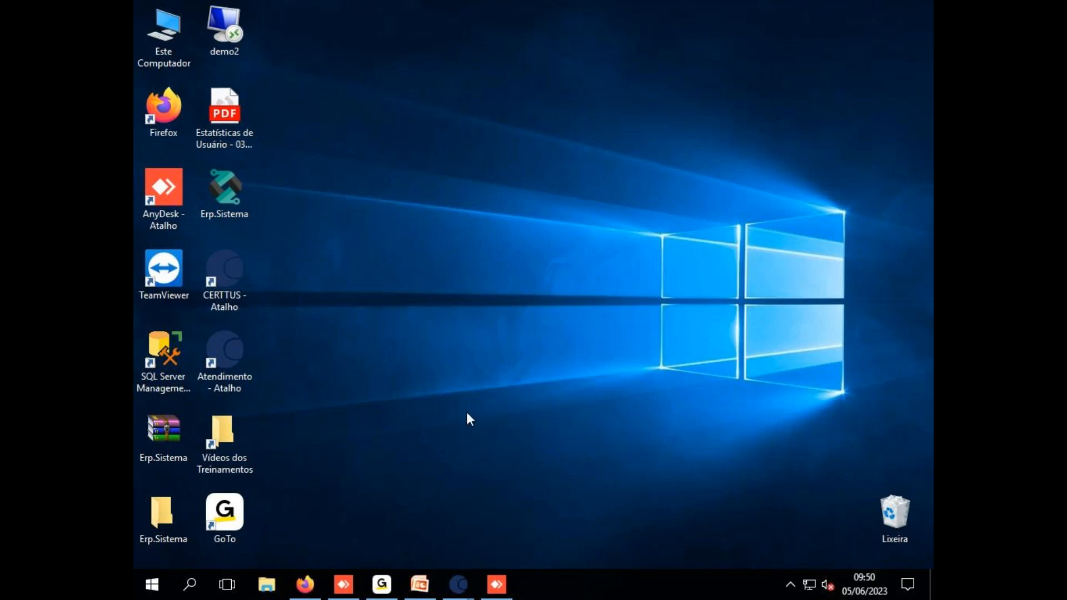
{"action": "mouse_move", "coordinate": [460, 586]}
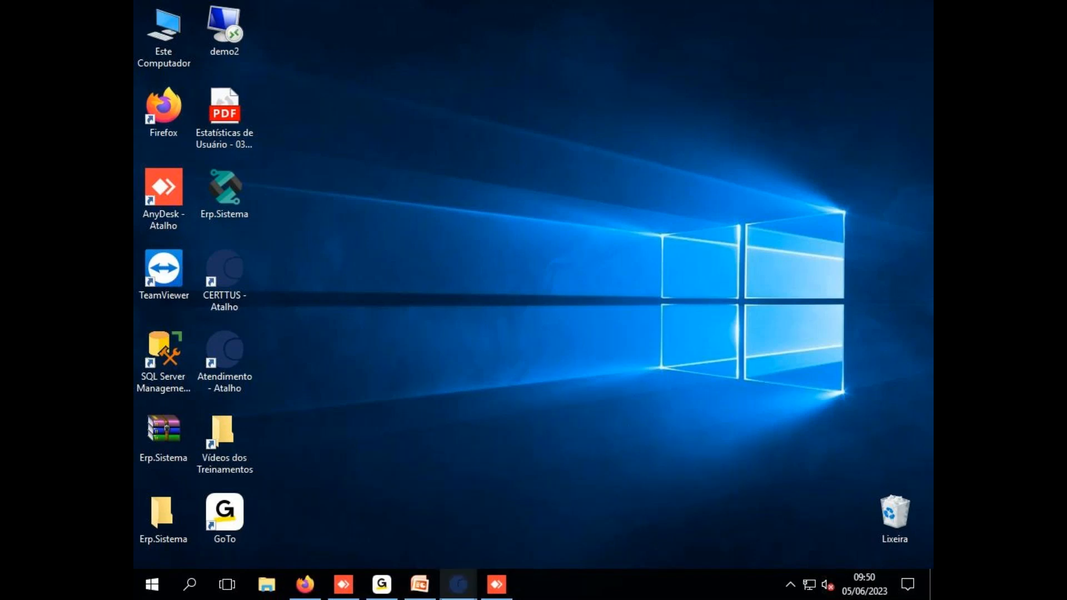
{"action": "left_click", "coordinate": [420, 584]}
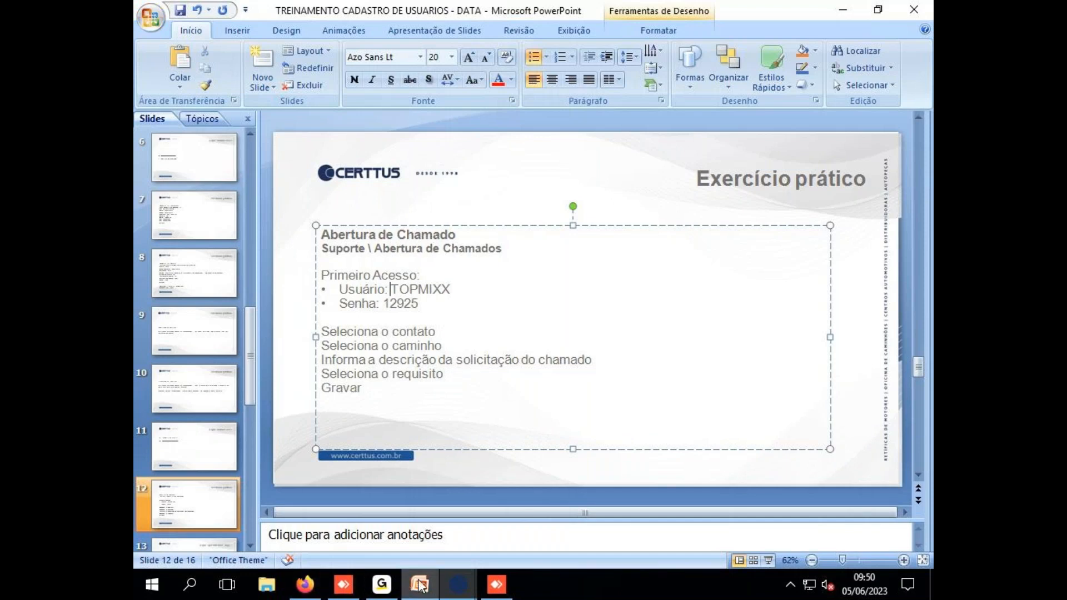
Back in CERTTUS, close Configuração de Usuários to reveal the main module screen
{"action": "left_click", "coordinate": [371, 518]}
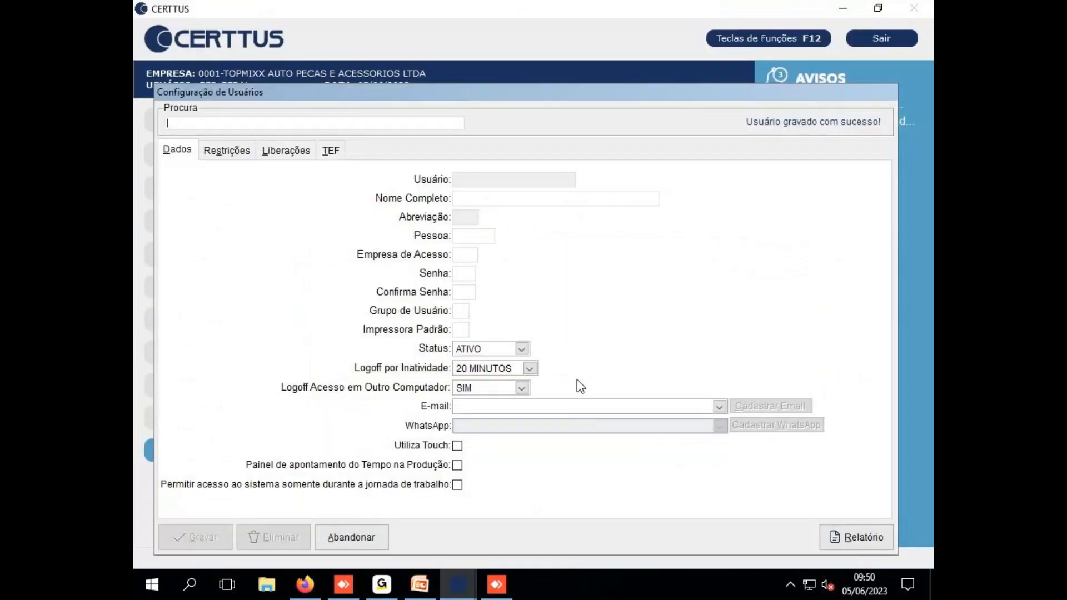
{"action": "key", "text": "Escape"}
{"action": "left_click", "coordinate": [276, 458]}
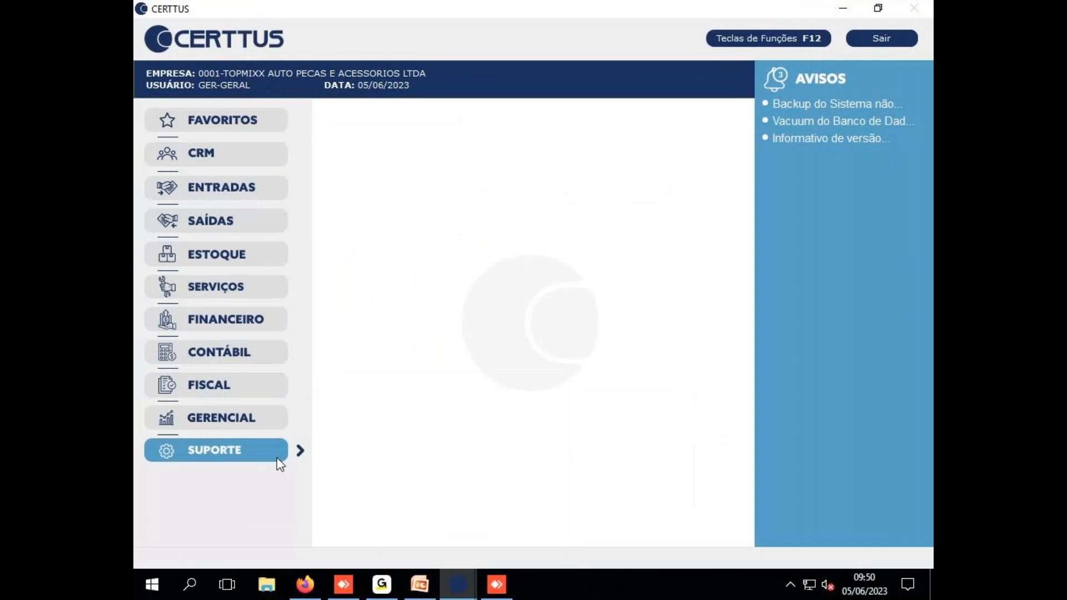
Start Suporte > F - Abertura de Chamado and paste the slide's login user name into the support login
{"action": "left_click", "coordinate": [244, 449]}
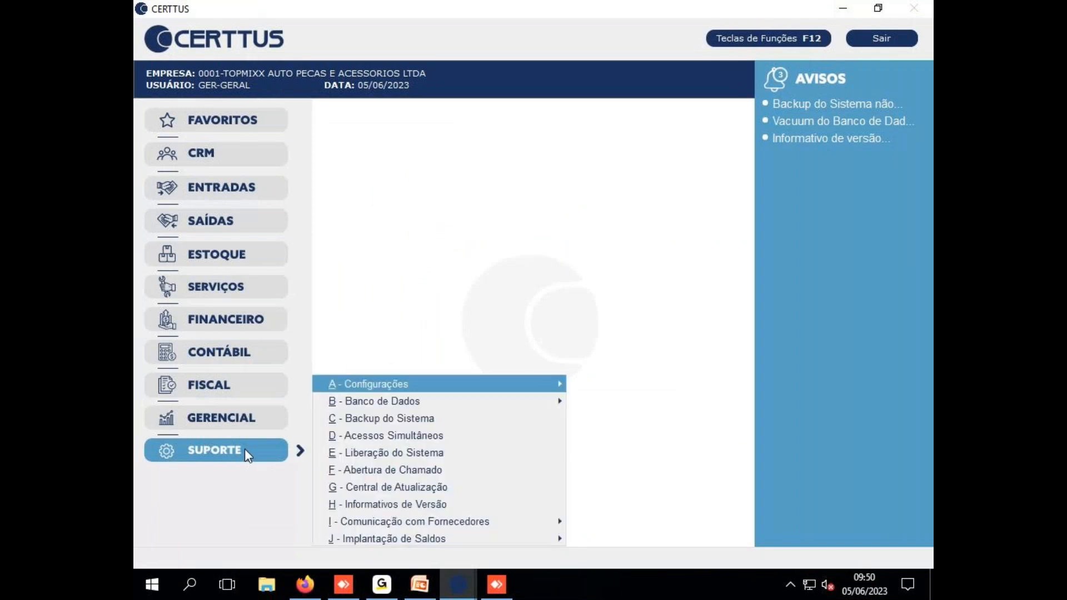
{"action": "left_click", "coordinate": [381, 470]}
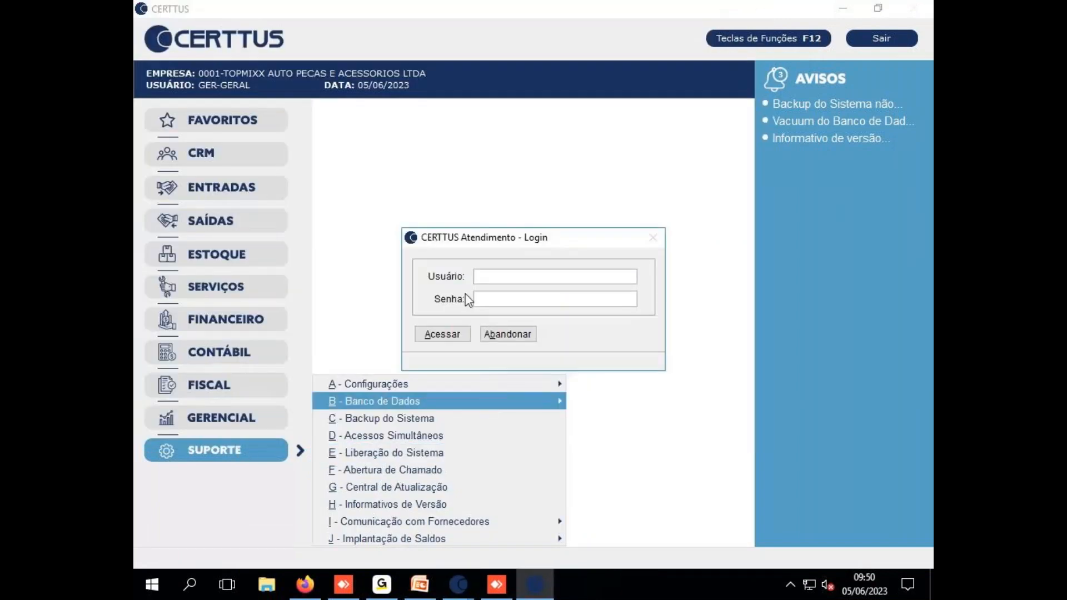
{"action": "left_click", "coordinate": [420, 584]}
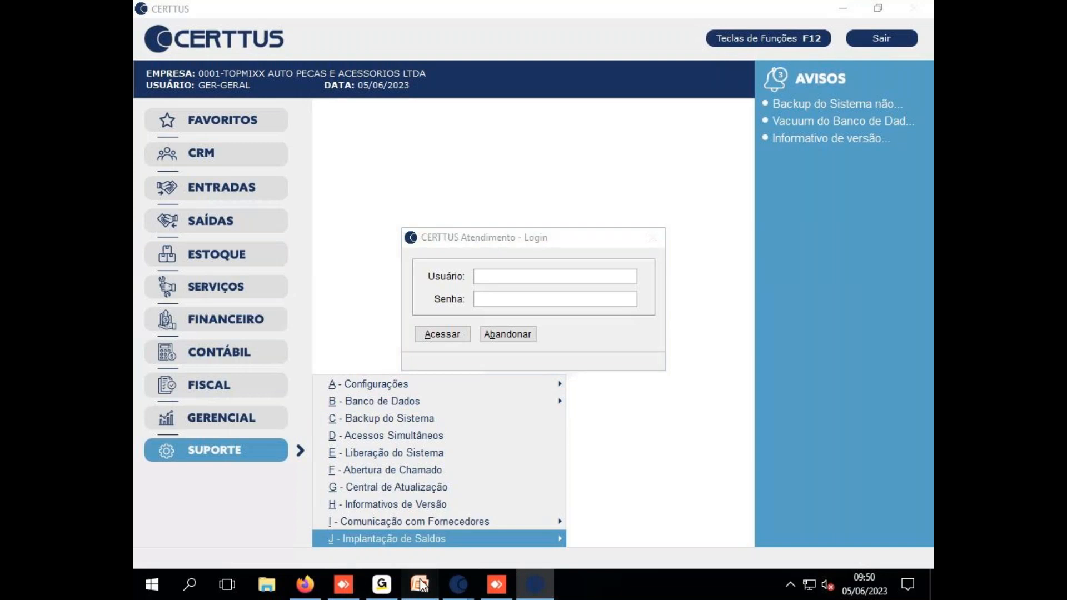
{"action": "left_click_drag", "start_coordinate": [391, 289], "coordinate": [450, 289]}
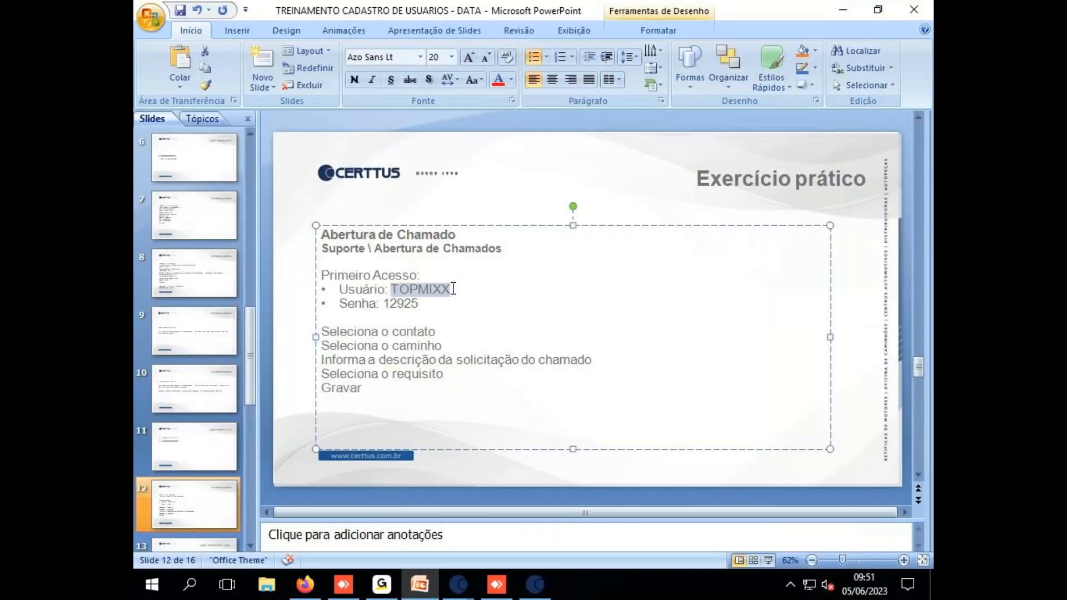
{"action": "key", "text": "ctrl+c"}
{"action": "left_click", "coordinate": [461, 593]}
{"action": "left_click", "coordinate": [528, 461]}
{"action": "key", "text": "ctrl+v"}
Copy the password from the slide into the support login and sign in with Acessar
{"action": "left_click", "coordinate": [509, 379]}
{"action": "left_click_drag", "start_coordinate": [383, 304], "coordinate": [418, 304]}
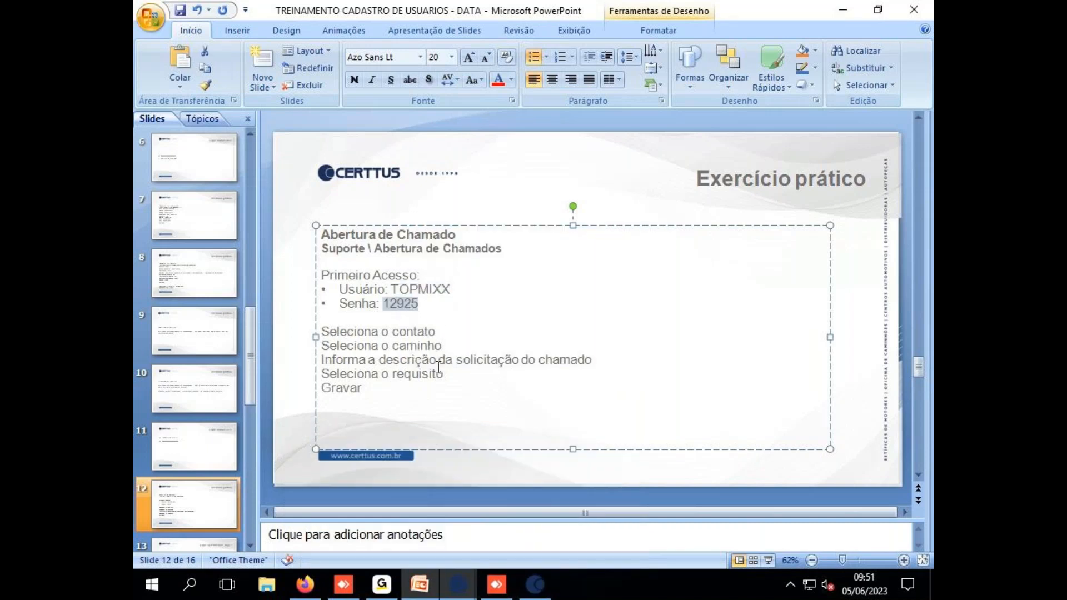
{"action": "key", "text": "ctrl+c"}
{"action": "left_click", "coordinate": [529, 589]}
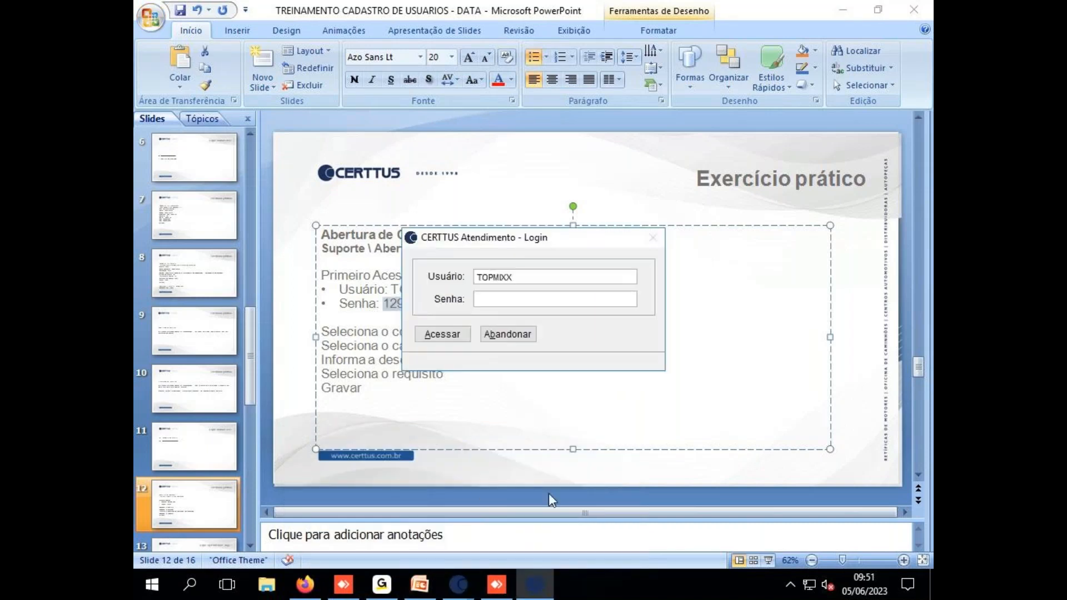
{"action": "left_click", "coordinate": [514, 299]}
{"action": "key", "text": "ctrl+v"}
{"action": "left_click", "coordinate": [443, 334]}
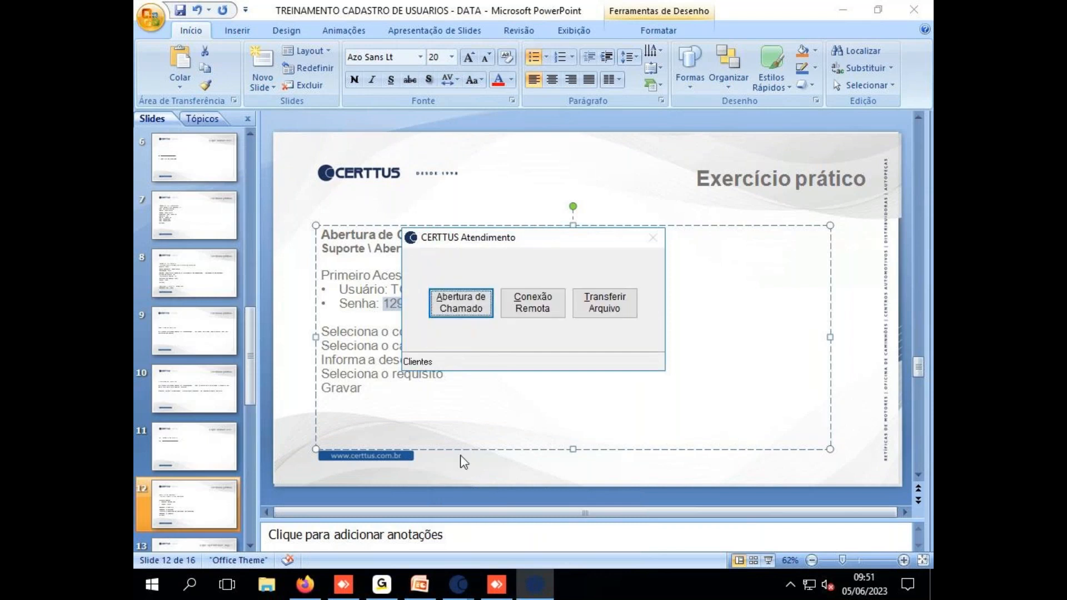
From the CERTTUS main screen, reopen Abertura de Chamado and start a new blank ticket
{"action": "key", "text": "Escape"}
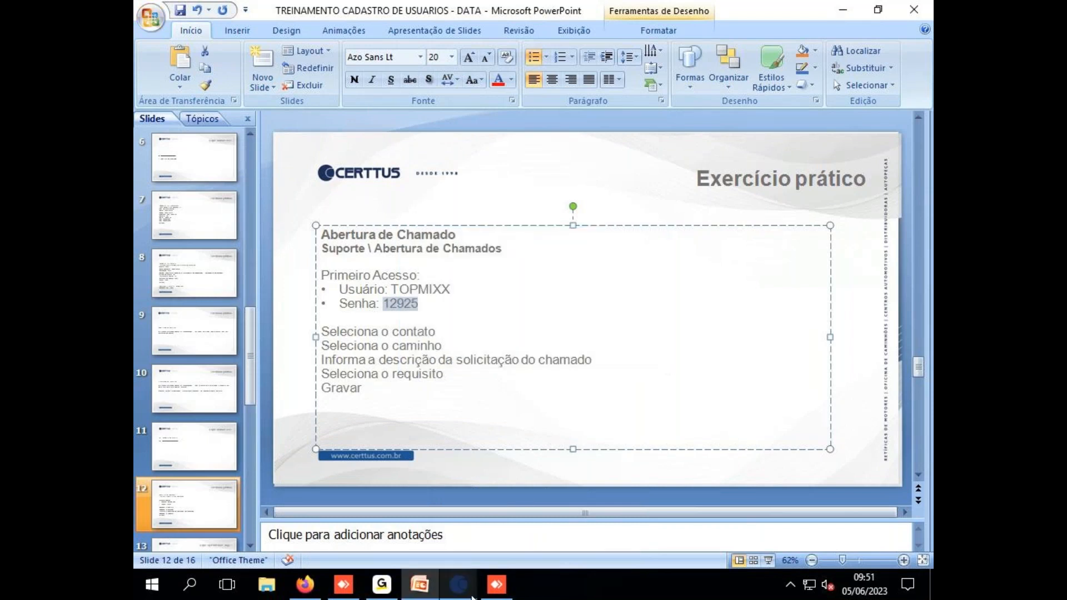
{"action": "left_click", "coordinate": [458, 584]}
{"action": "left_click", "coordinate": [375, 518]}
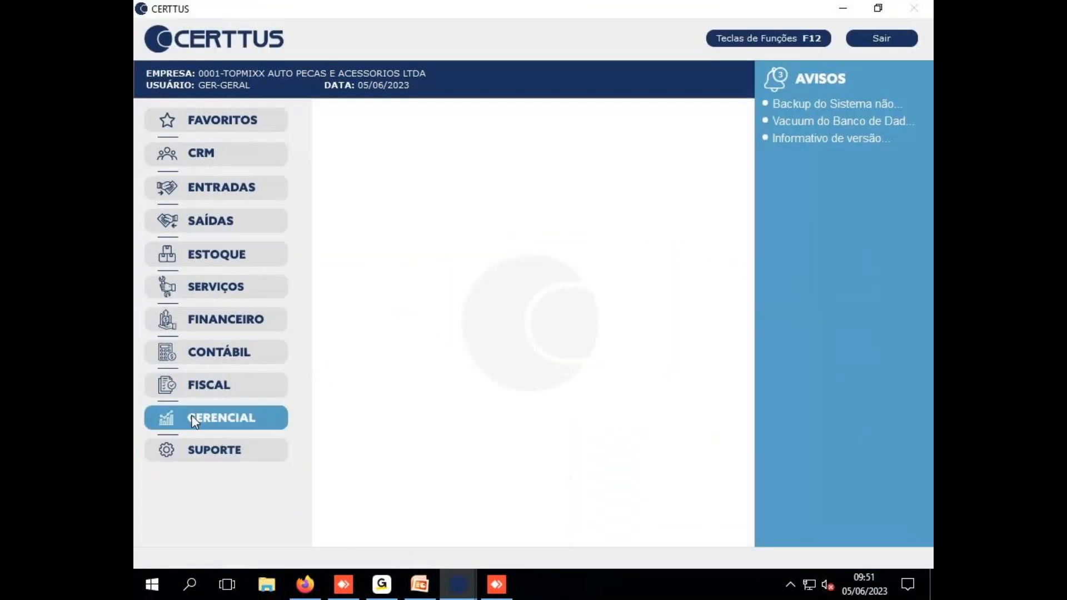
{"action": "left_click", "coordinate": [187, 456]}
{"action": "left_click", "coordinate": [409, 470]}
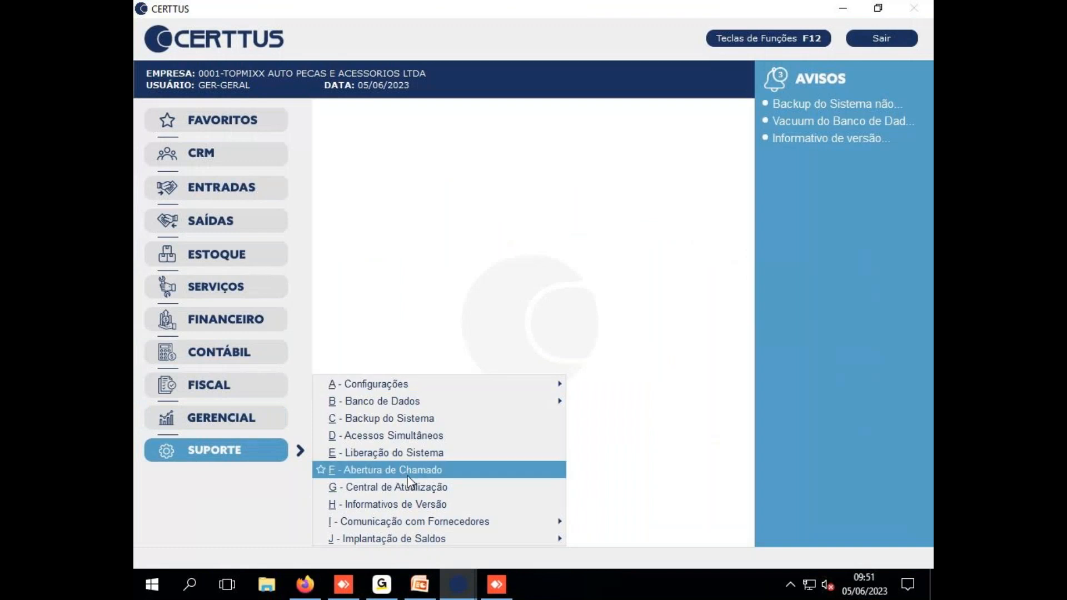
{"action": "mouse_move", "coordinate": [418, 594]}
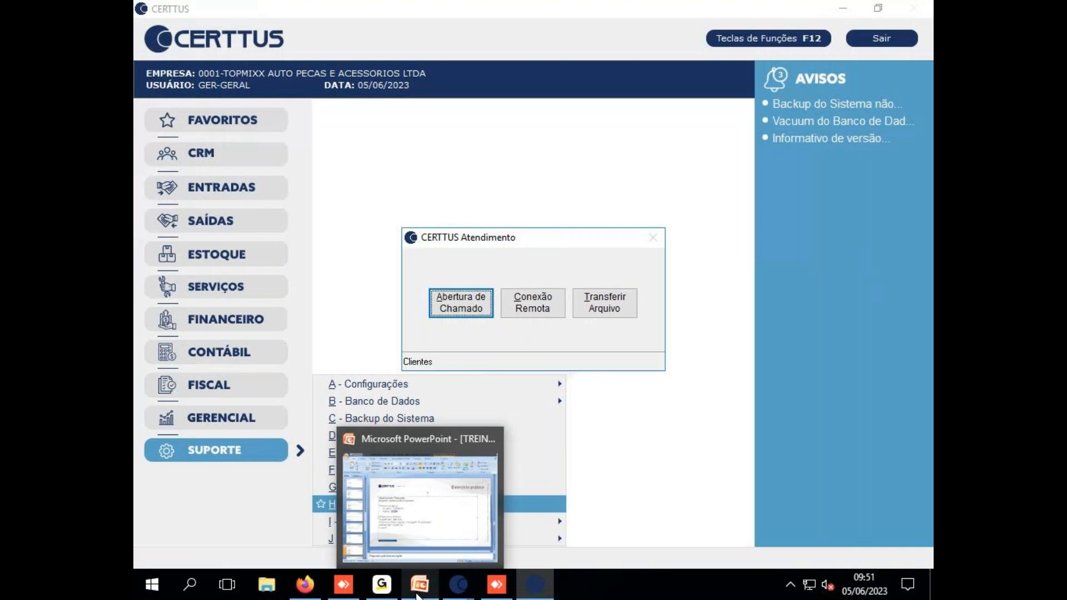
{"action": "left_click", "coordinate": [464, 303]}
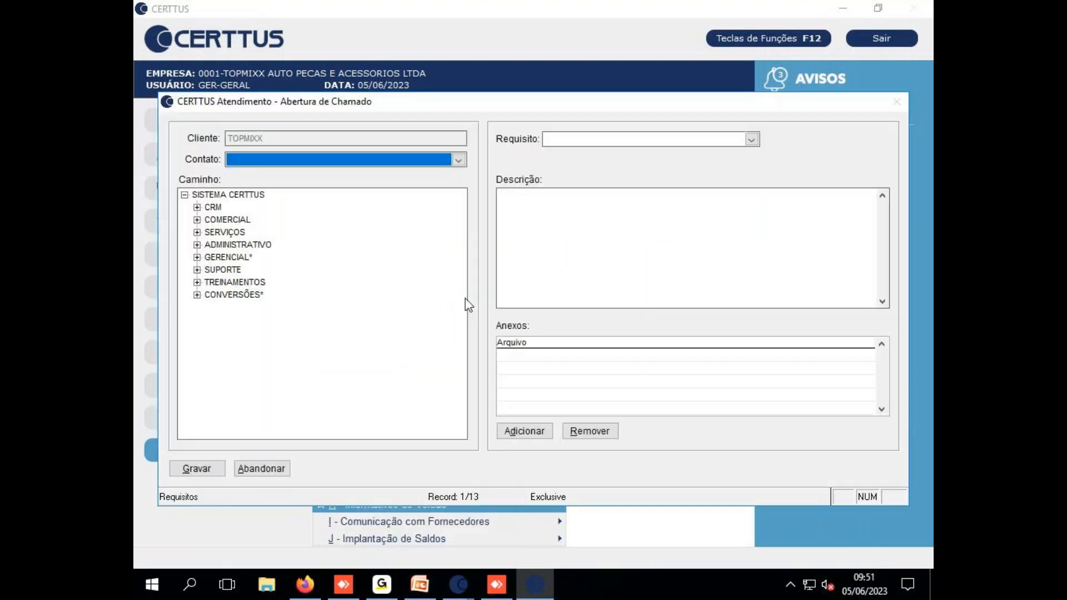
Choose the second contact in the Contato list and move the ticket window right
{"action": "left_click", "coordinate": [461, 159]}
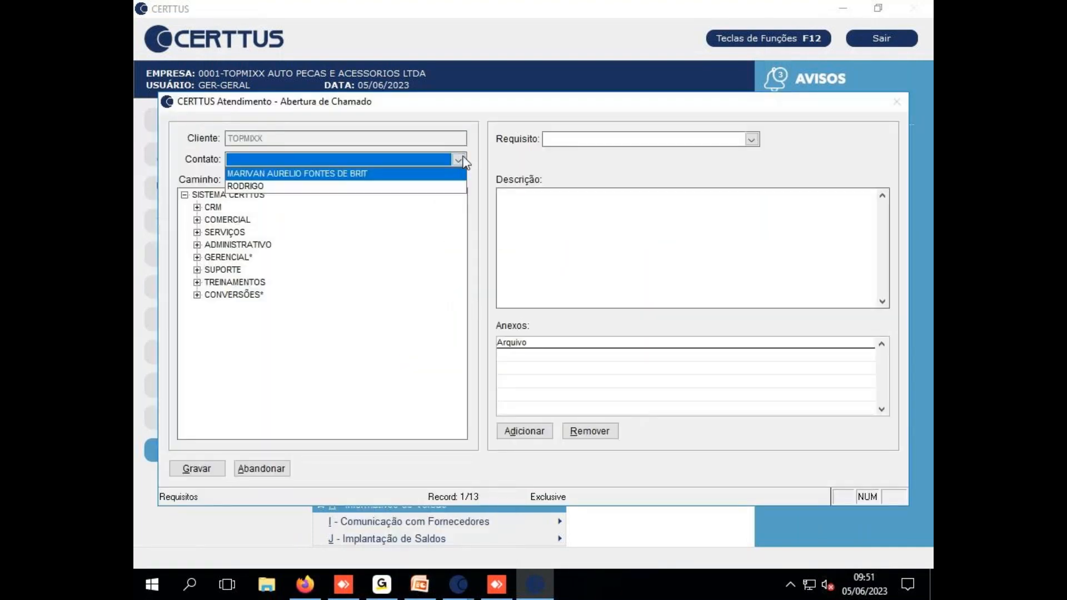
{"action": "left_click", "coordinate": [284, 195]}
{"action": "left_click", "coordinate": [294, 162]}
{"action": "left_click", "coordinate": [283, 188]}
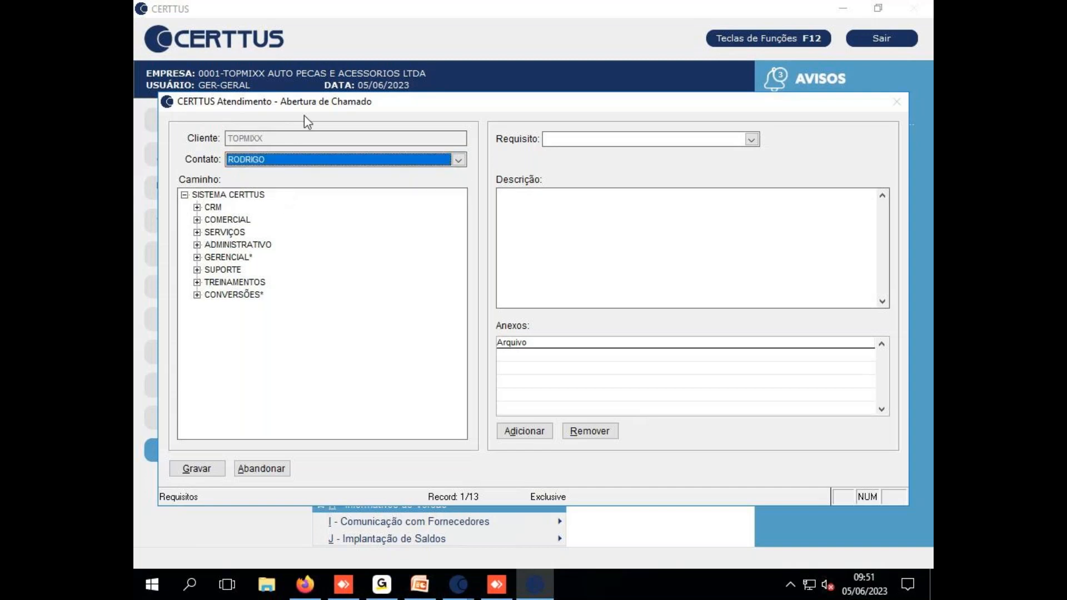
{"action": "left_click_drag", "start_coordinate": [317, 109], "coordinate": [424, 115]}
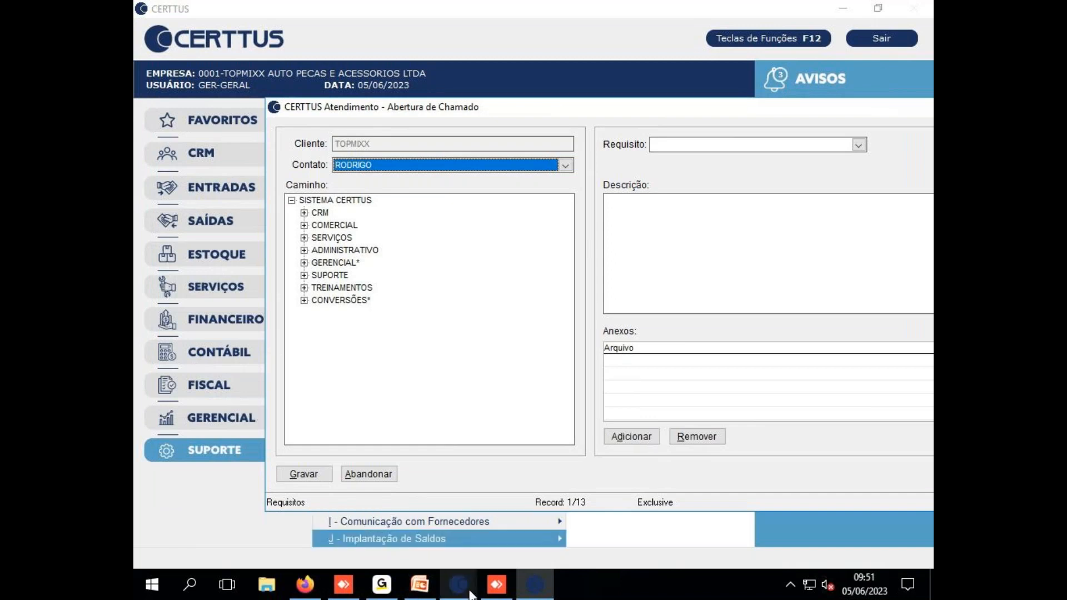
{"action": "left_click", "coordinate": [539, 589]}
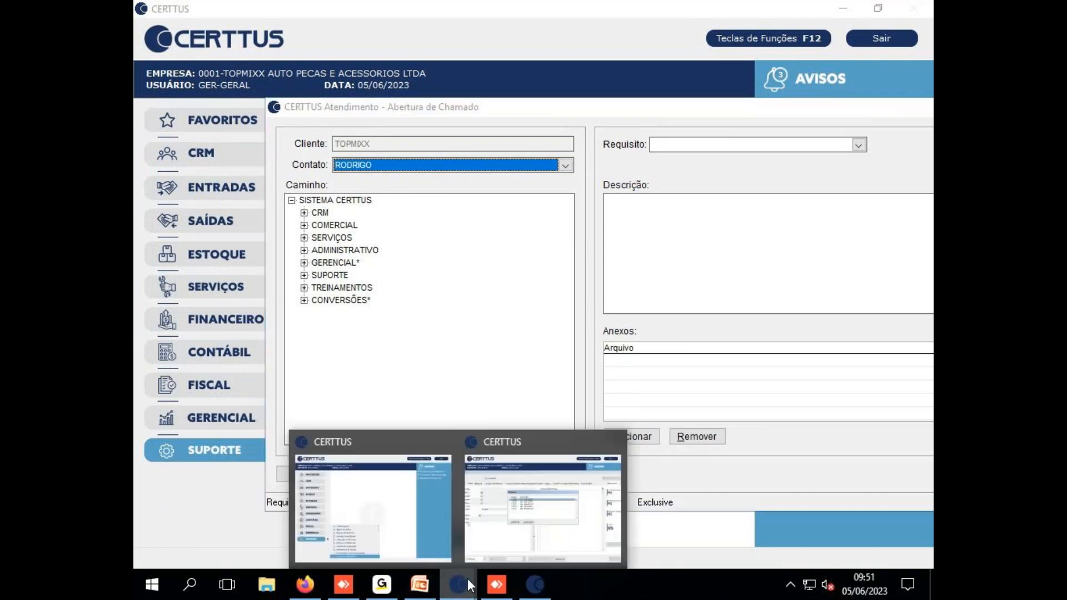
Abandon the unsaved service order with Sim and close its form
{"action": "left_click", "coordinate": [518, 539]}
{"action": "key", "text": "Escape"}
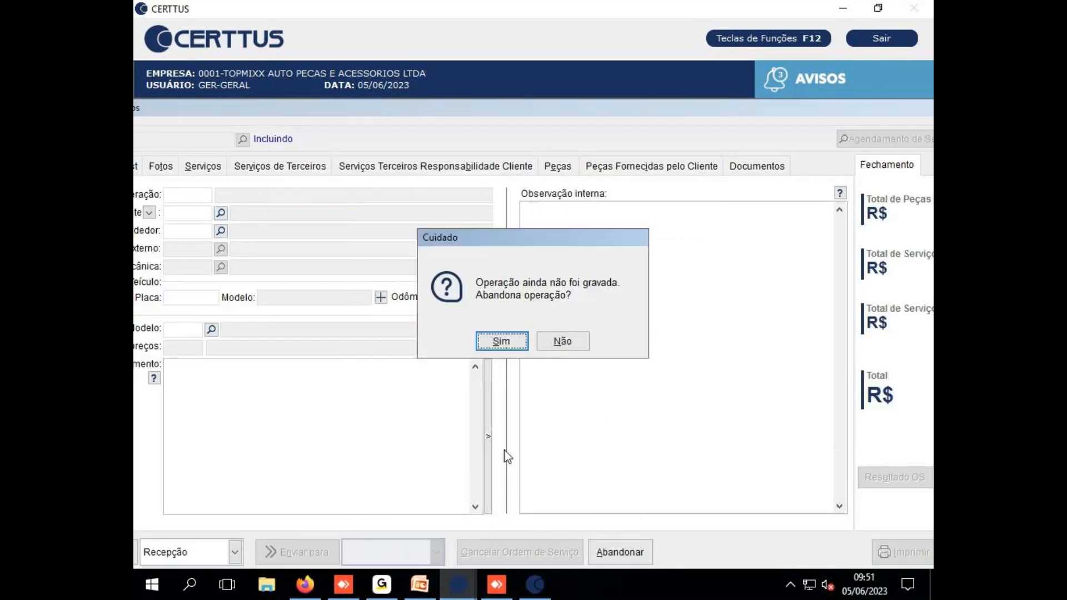
{"action": "key", "text": "Return"}
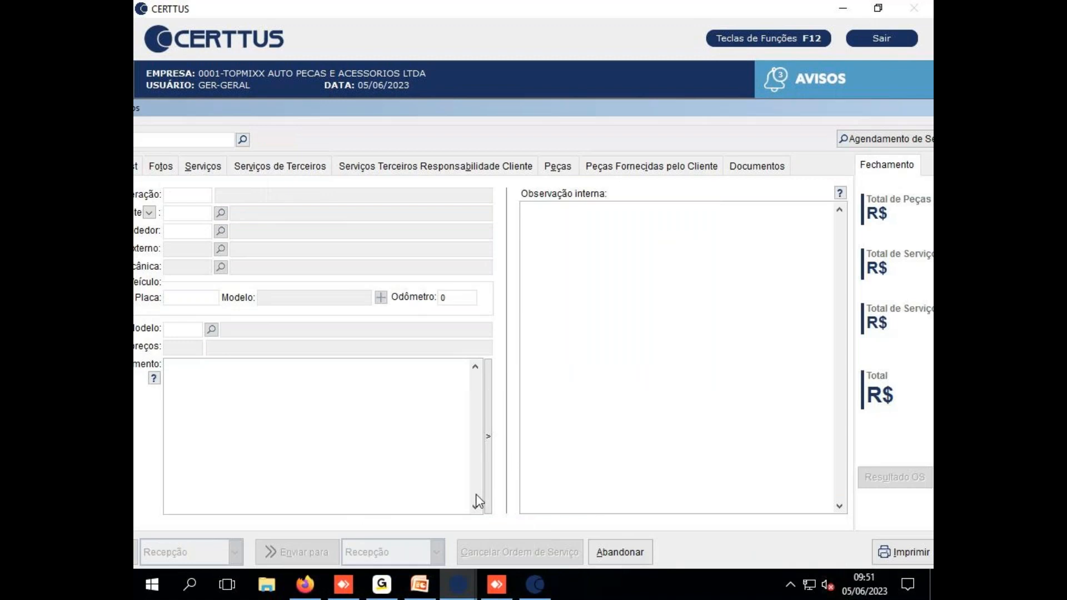
{"action": "key", "text": "Escape"}
{"action": "left_click", "coordinate": [331, 262]}
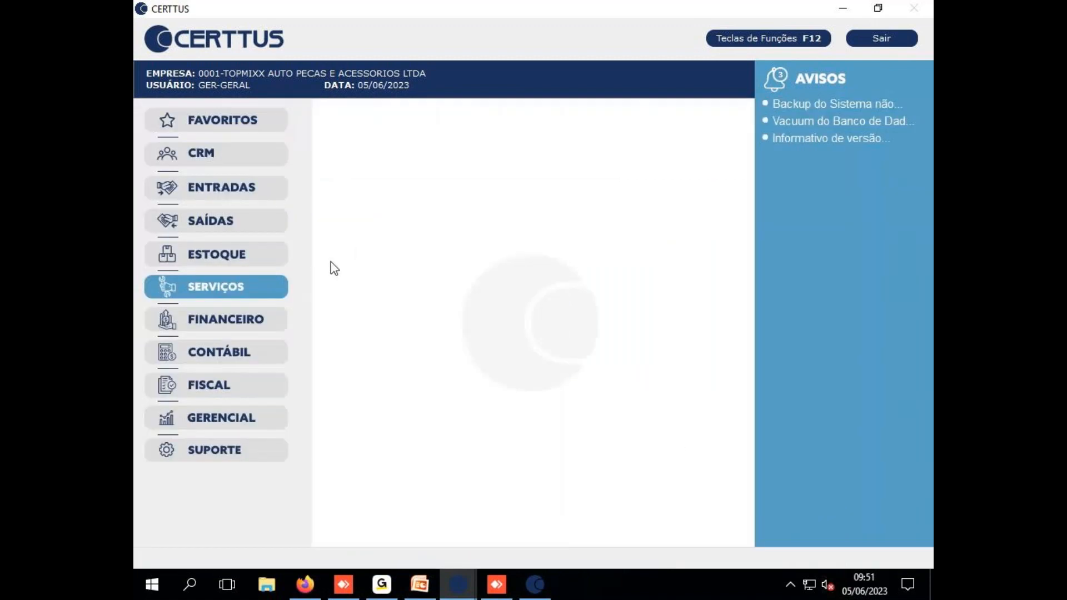
Open and close Entradas > Notas Fiscais, then return to the support ticket window
{"action": "left_click", "coordinate": [237, 191]}
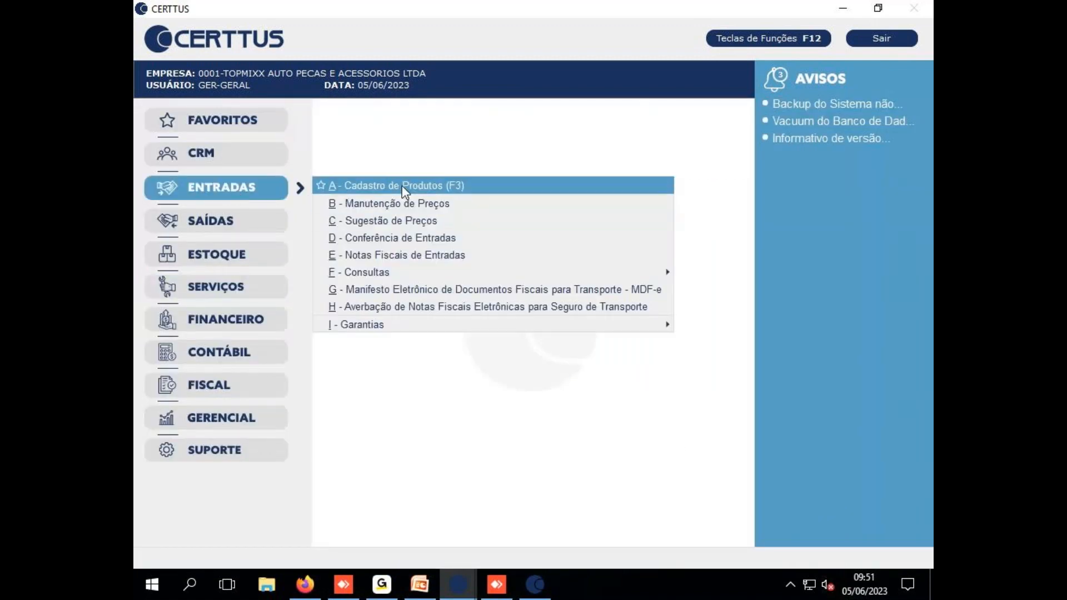
{"action": "left_click", "coordinate": [392, 256]}
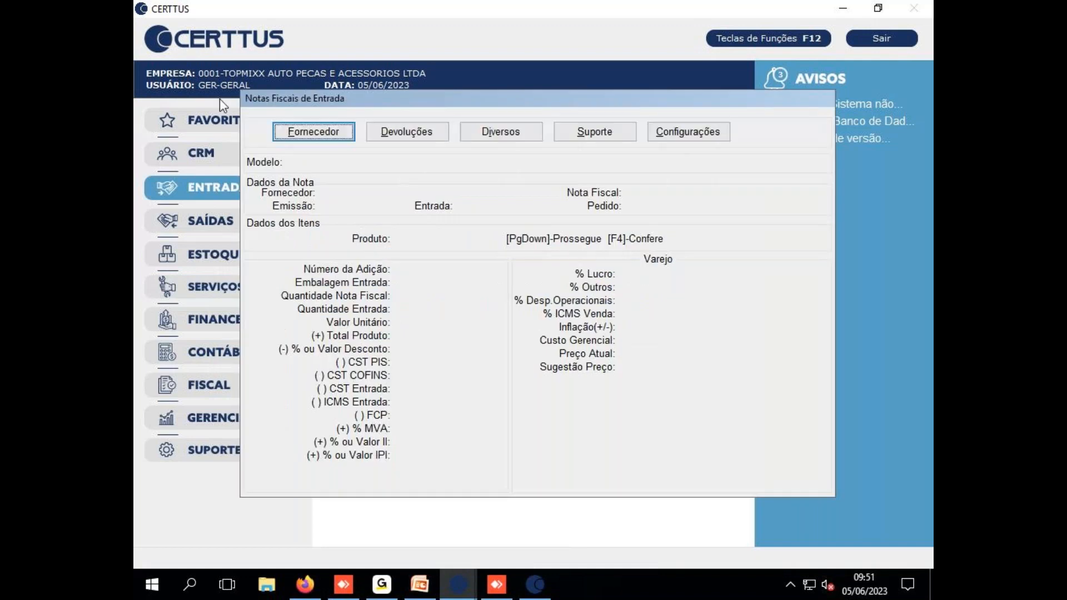
{"action": "key", "text": "Escape"}
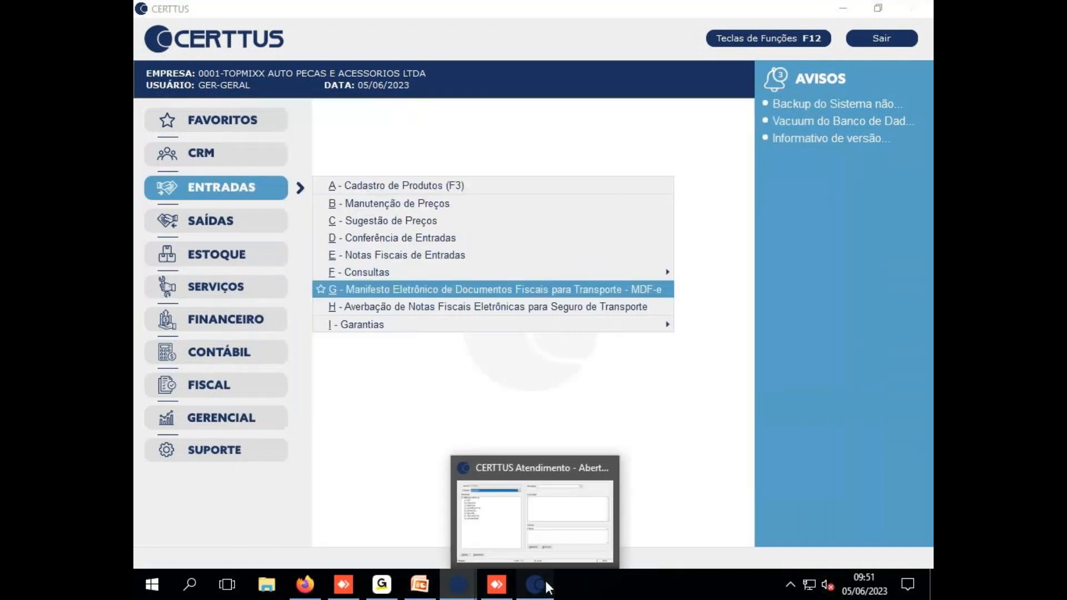
{"action": "left_click", "coordinate": [546, 581]}
Expand COMERCIAL > B - ENTRADAS > D - NOTAS FISCAIS and pick A - FORNECEDOR in the path tree
{"action": "left_click", "coordinate": [304, 226]}
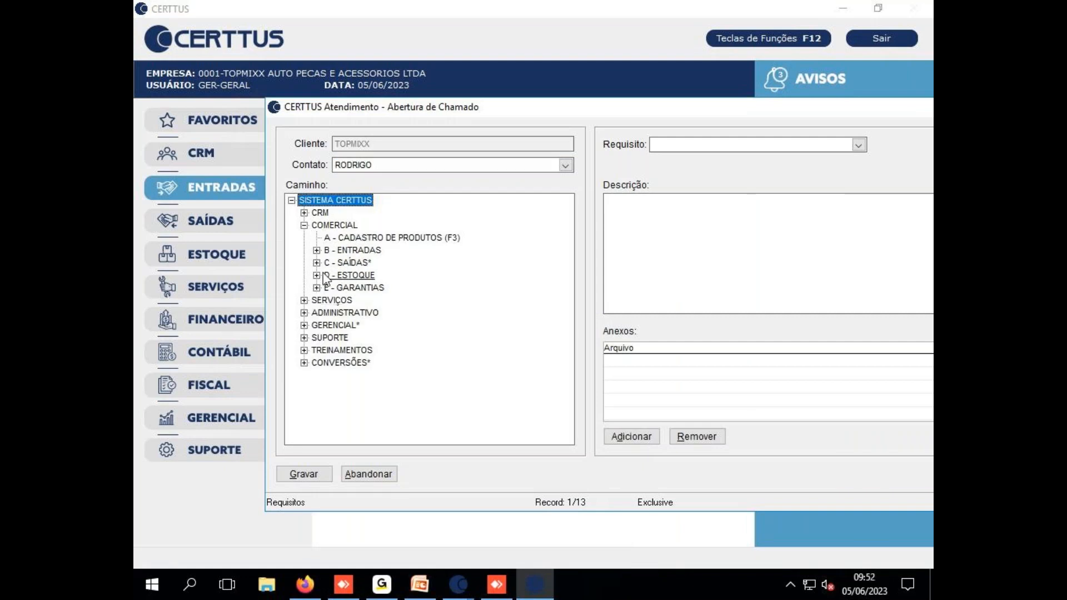
{"action": "left_click", "coordinate": [317, 250]}
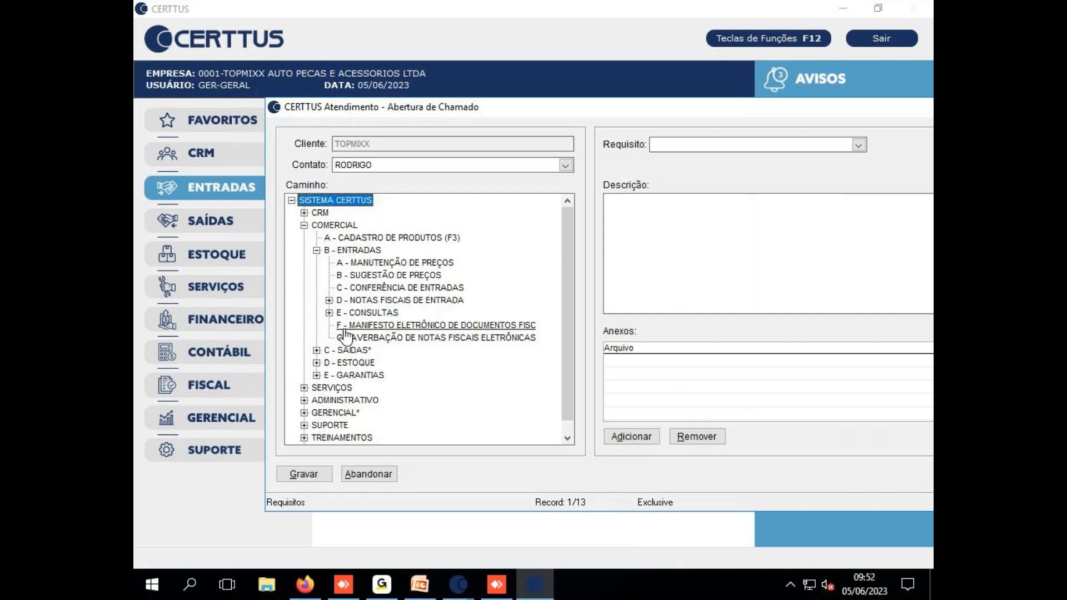
{"action": "left_click", "coordinate": [329, 301]}
{"action": "left_click", "coordinate": [383, 312]}
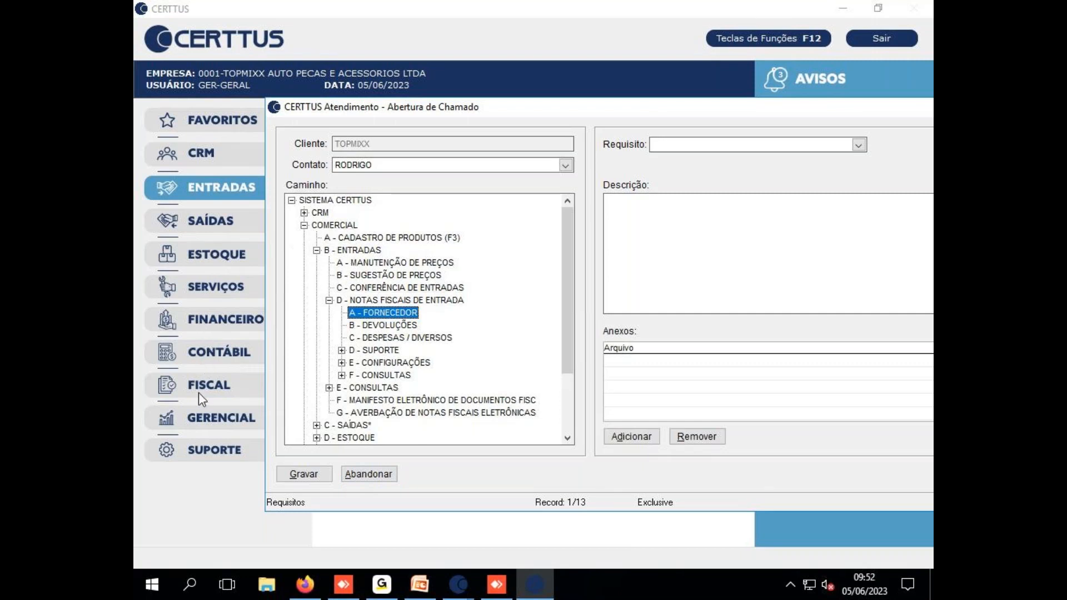
Expand and collapse ADMINISTRATIVO, then expand the SUPORTE branch
{"action": "scroll", "coordinate": [515, 388], "scroll_direction": "down", "scroll_amount": 3}
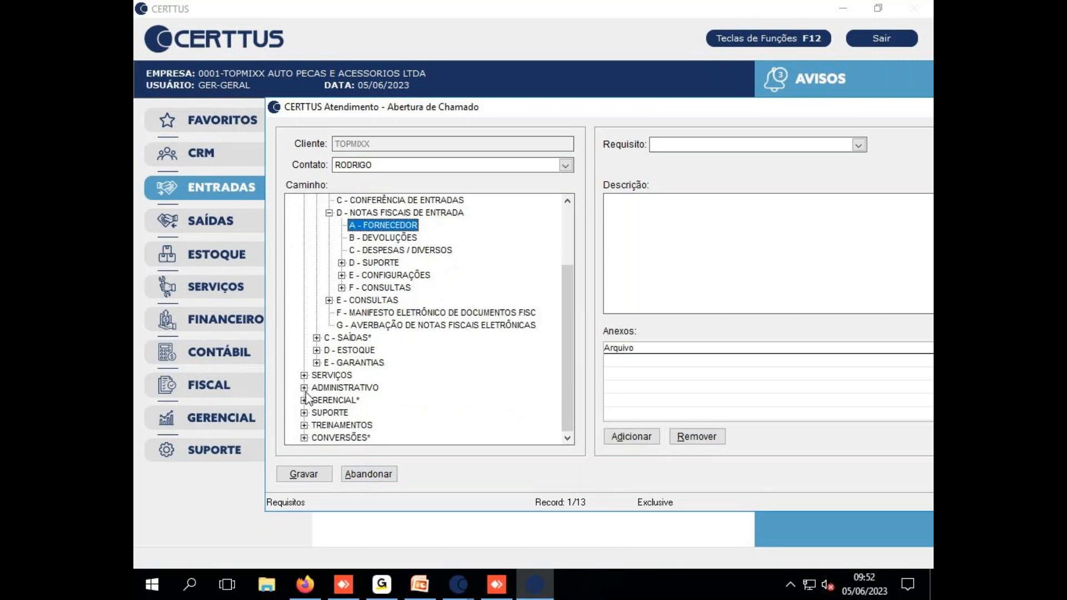
{"action": "left_click", "coordinate": [304, 388]}
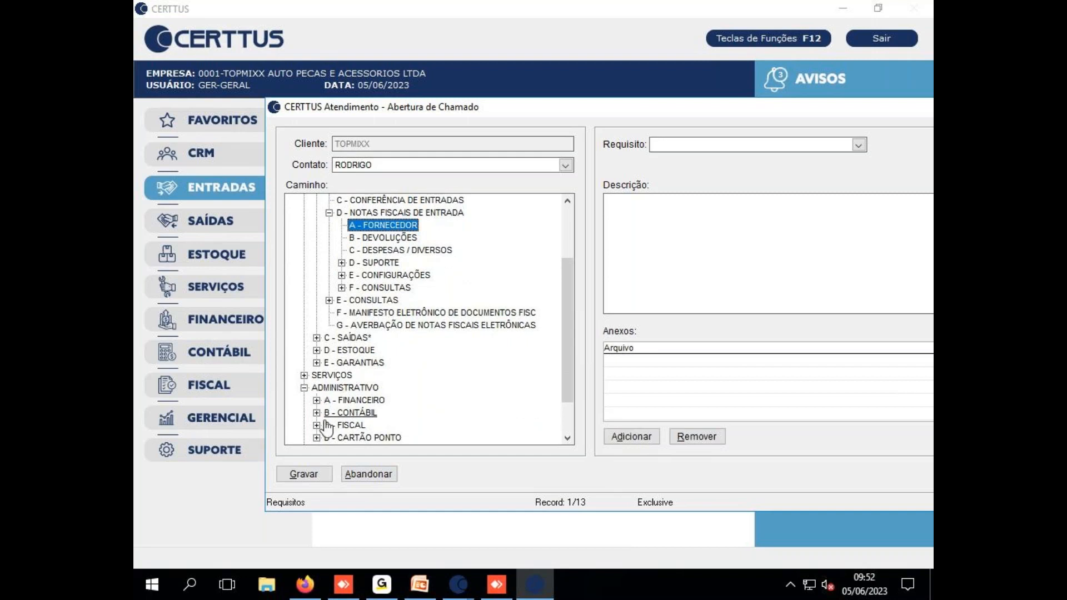
{"action": "left_click", "coordinate": [304, 388]}
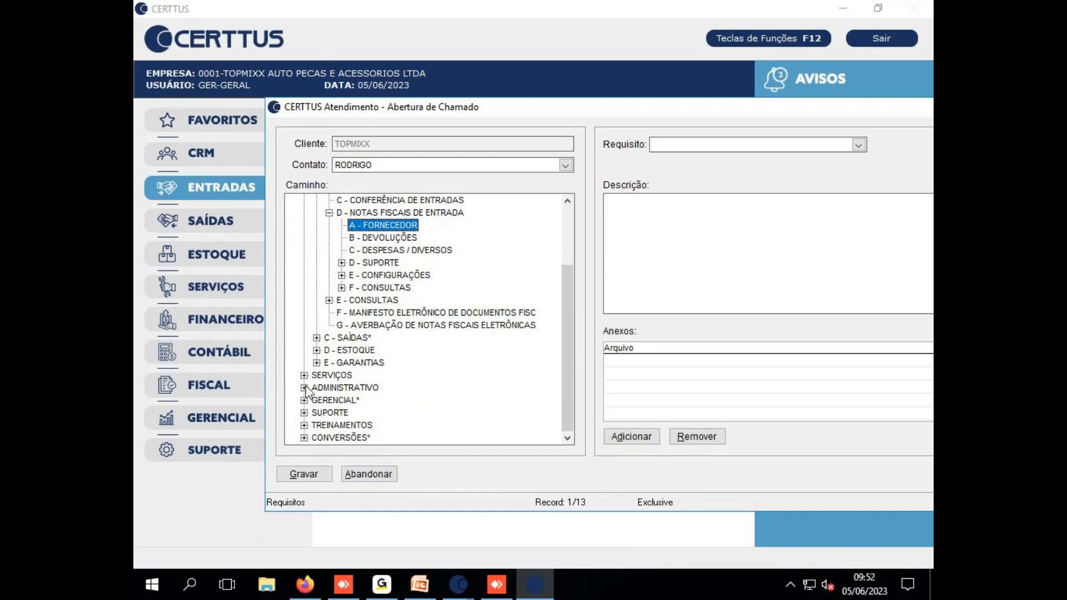
{"action": "scroll", "coordinate": [436, 389], "scroll_direction": "up", "scroll_amount": 3}
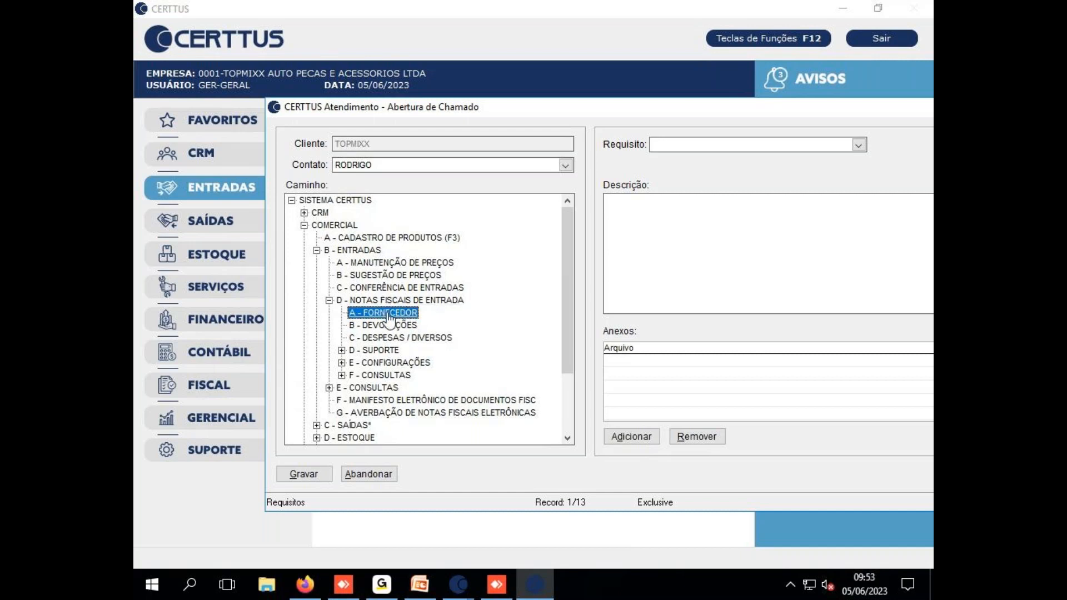
{"action": "scroll", "coordinate": [511, 356], "scroll_direction": "down", "scroll_amount": 2}
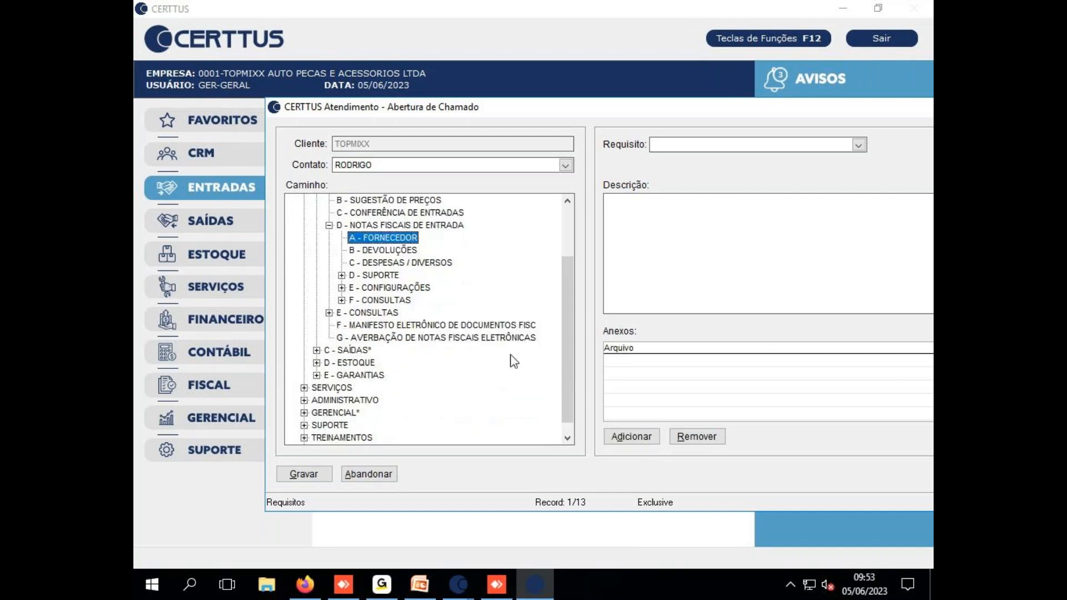
{"action": "scroll", "coordinate": [510, 356], "scroll_direction": "down", "scroll_amount": 1}
{"action": "left_click", "coordinate": [328, 412]}
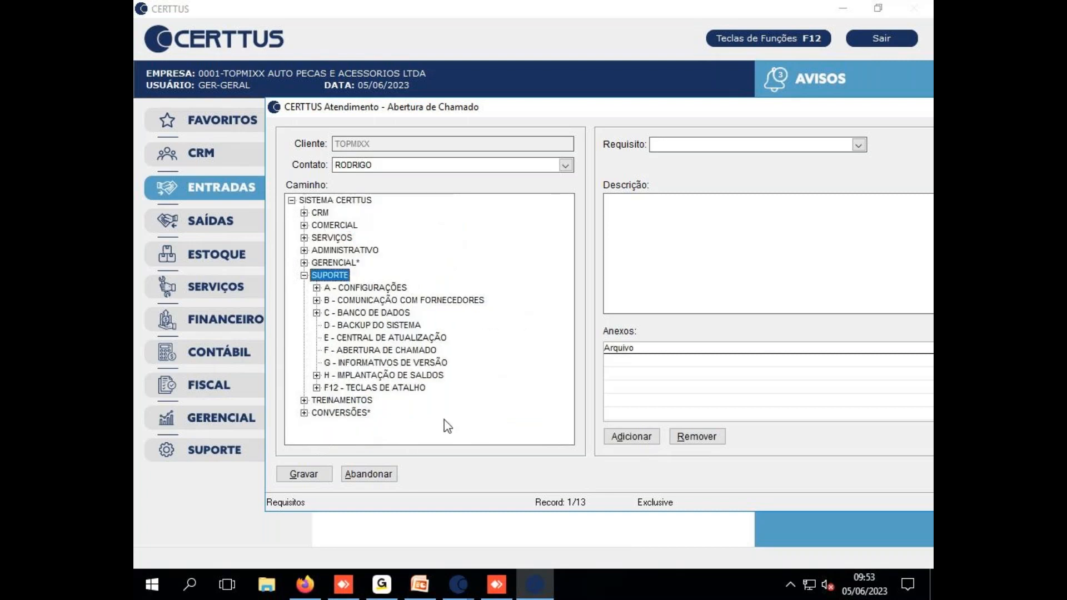
Pick E - CENTRAL DE ATUALIZAÇÃO, collapse SUPORTE, and shift the ticket window left
{"action": "left_click", "coordinate": [383, 338]}
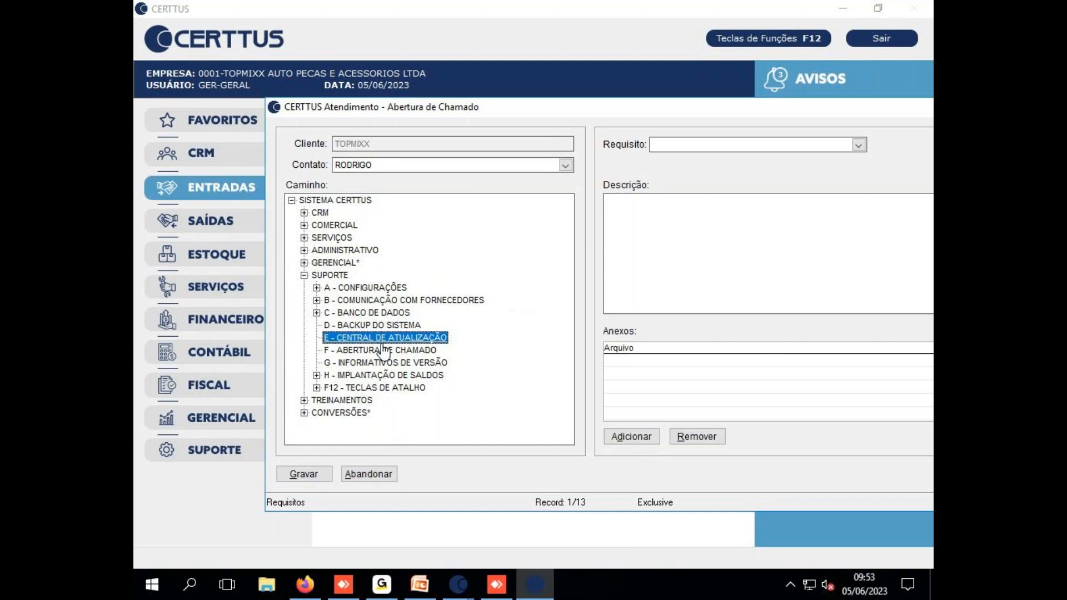
{"action": "left_click", "coordinate": [304, 275]}
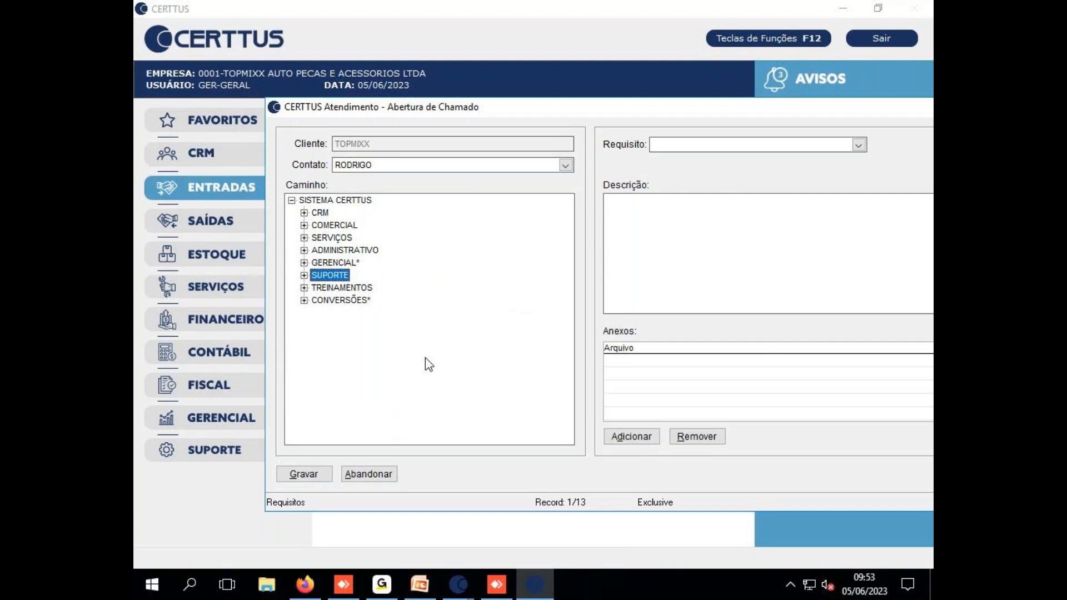
{"action": "left_click_drag", "start_coordinate": [640, 110], "coordinate": [553, 116]}
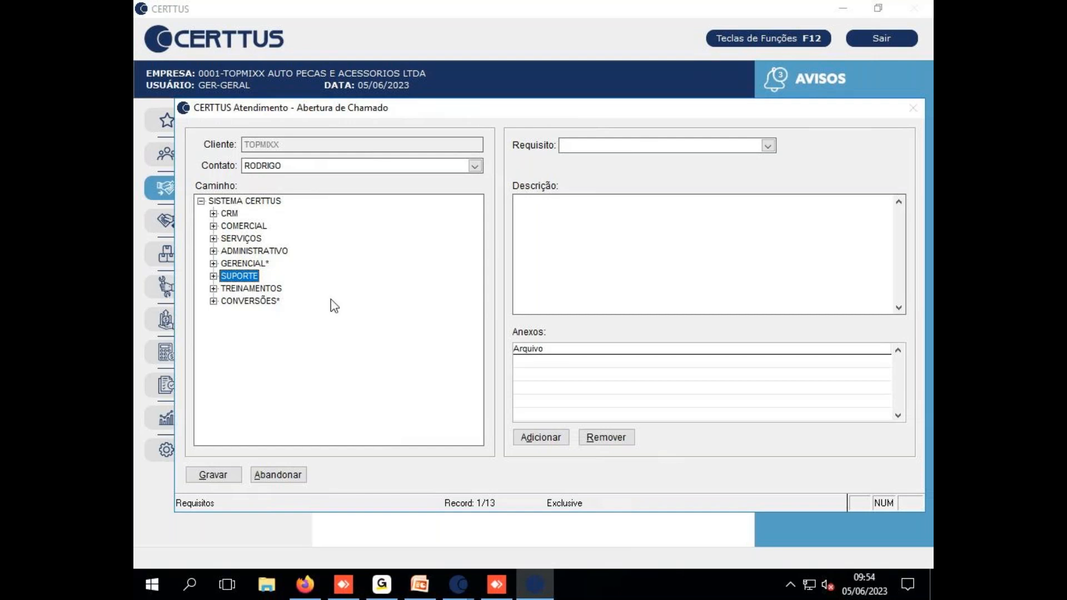
Choose ADMINISTRATIVO > A - FINANCEIRO > J - CONSULTA REFERÊNCIA DE CLIENTES as the ticket path
{"action": "left_click", "coordinate": [213, 251]}
{"action": "double_click", "coordinate": [229, 264]}
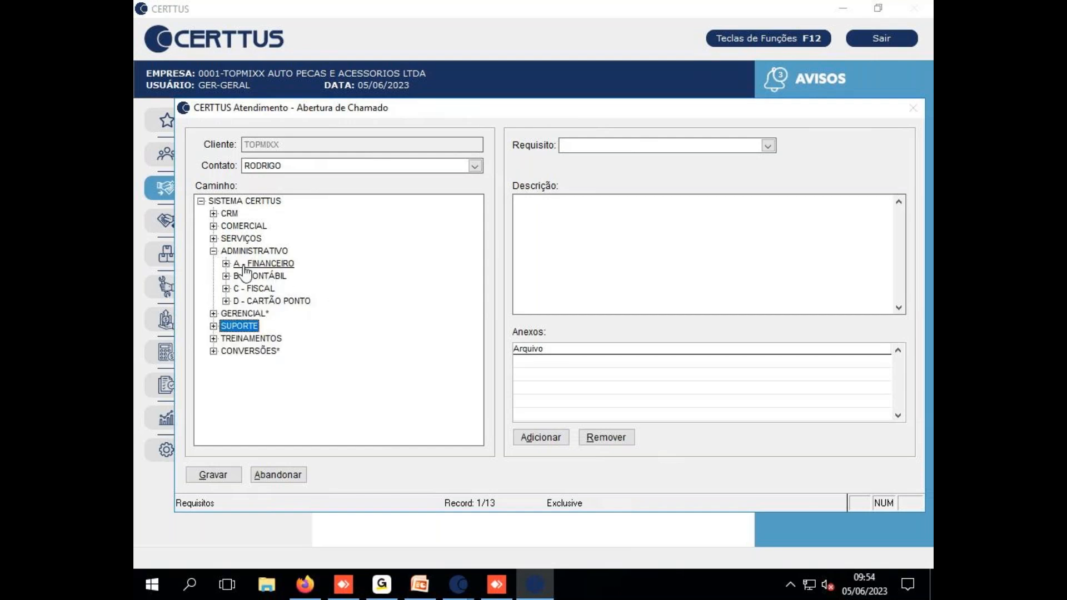
{"action": "left_click", "coordinate": [277, 351]}
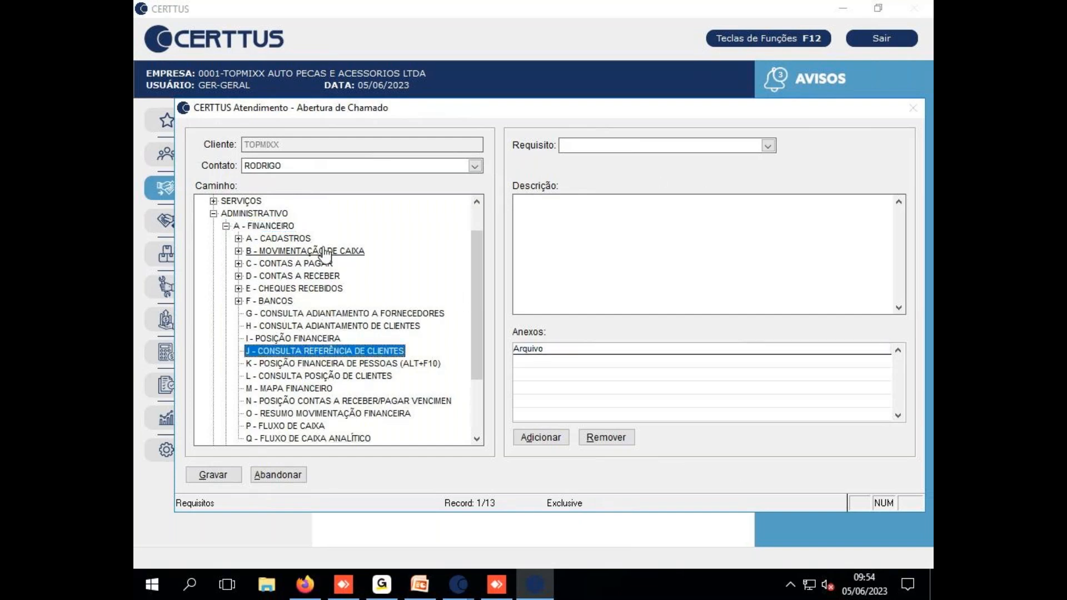
{"action": "left_click", "coordinate": [767, 145]}
Set the Requisito to 'Não foi possível gerar Nota de Entrada'
{"action": "scroll", "coordinate": [823, 241], "scroll_direction": "down", "scroll_amount": 2}
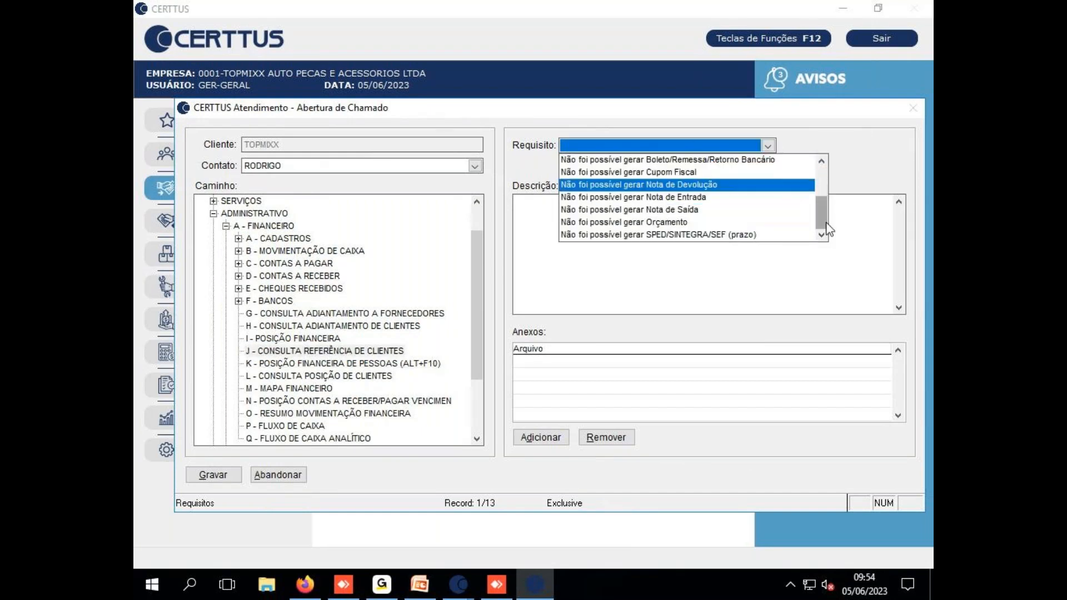
{"action": "scroll", "coordinate": [651, 160], "scroll_direction": "up", "scroll_amount": 2}
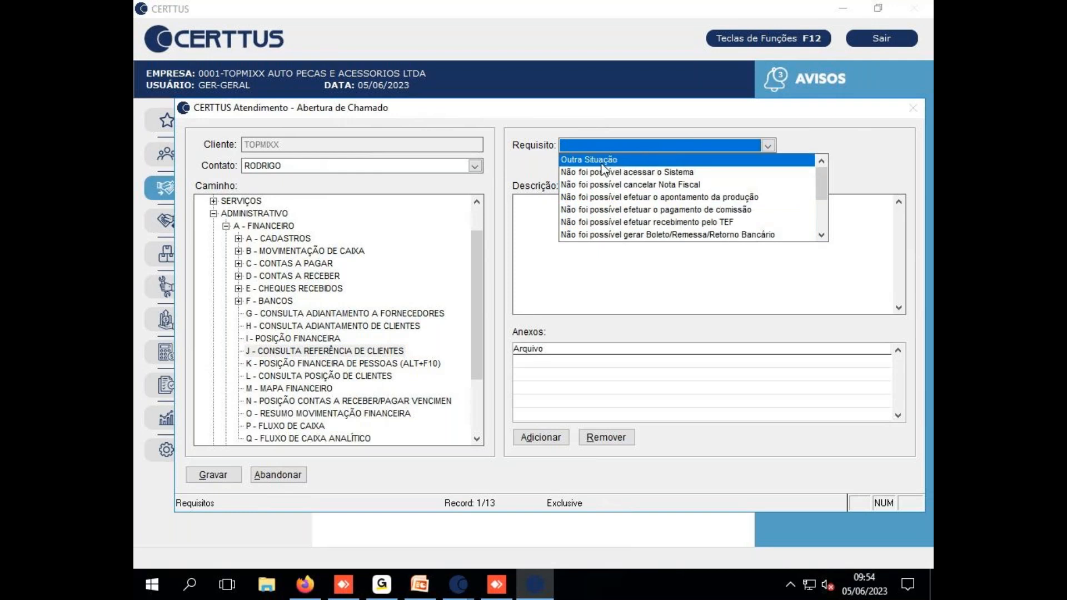
{"action": "scroll", "coordinate": [823, 235], "scroll_direction": "down", "scroll_amount": 2}
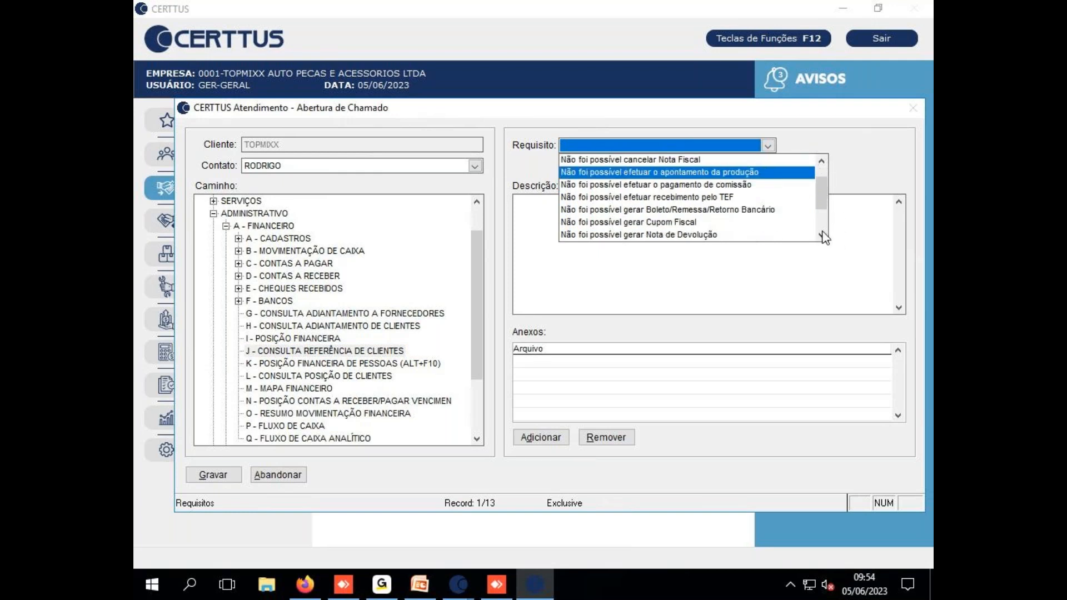
{"action": "left_click", "coordinate": [719, 223]}
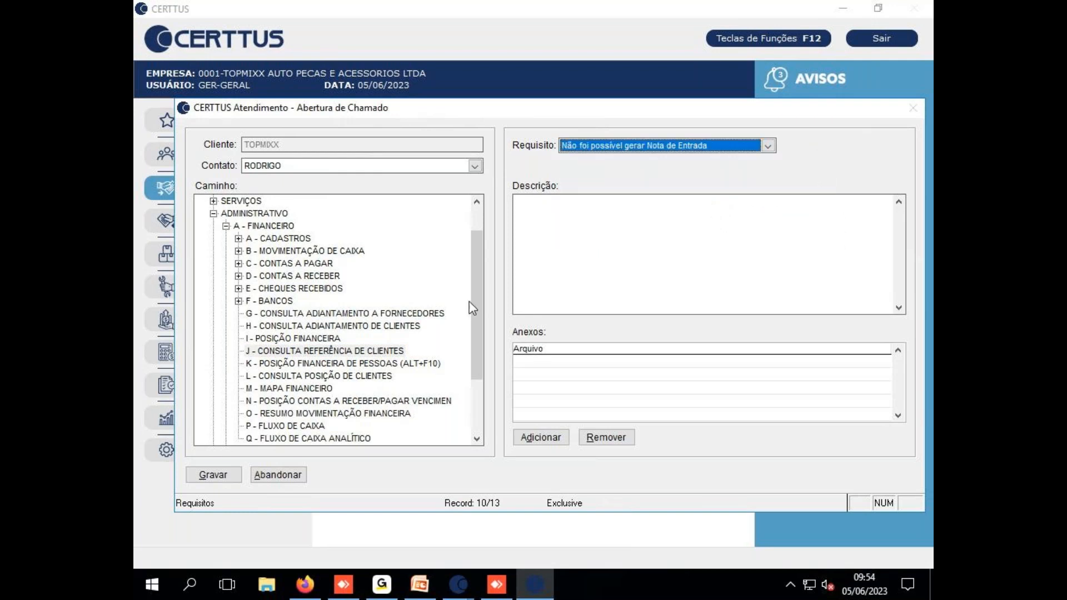
Change the path to COMERCIAL > B - ENTRADAS > D - NOTAS FISCAIS > A - FORNECEDOR
{"action": "left_click", "coordinate": [226, 229]}
{"action": "left_click", "coordinate": [226, 251]}
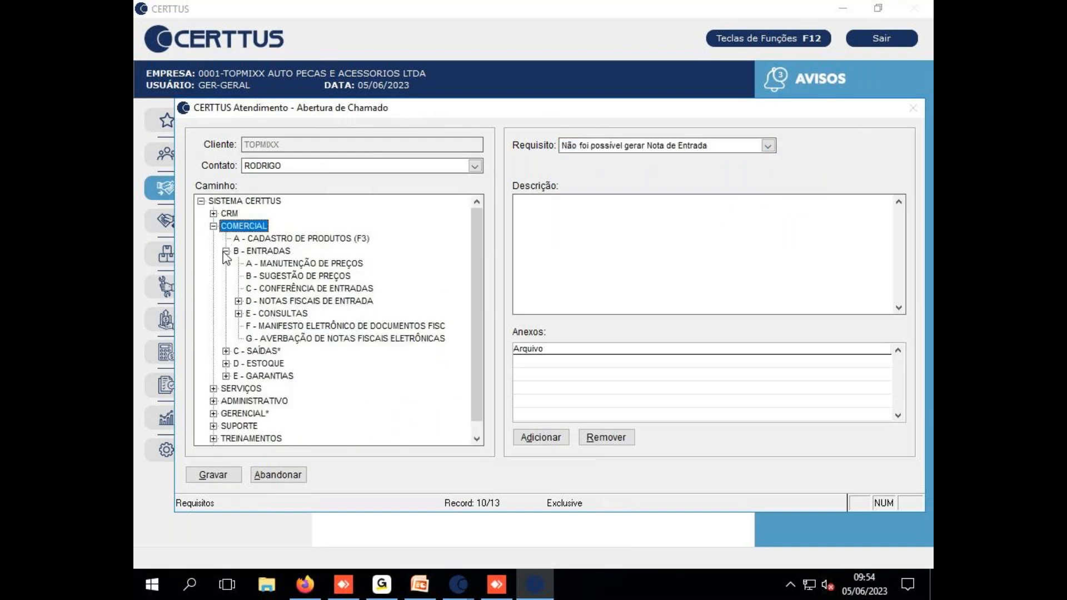
{"action": "left_click", "coordinate": [239, 300]}
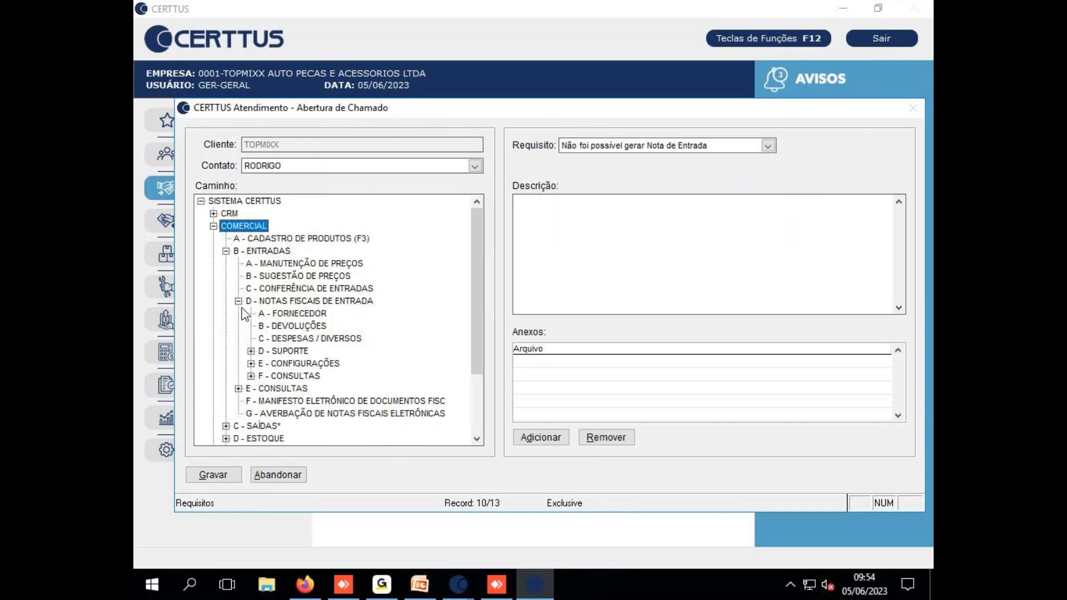
{"action": "left_click", "coordinate": [292, 313]}
{"action": "left_click", "coordinate": [600, 222]}
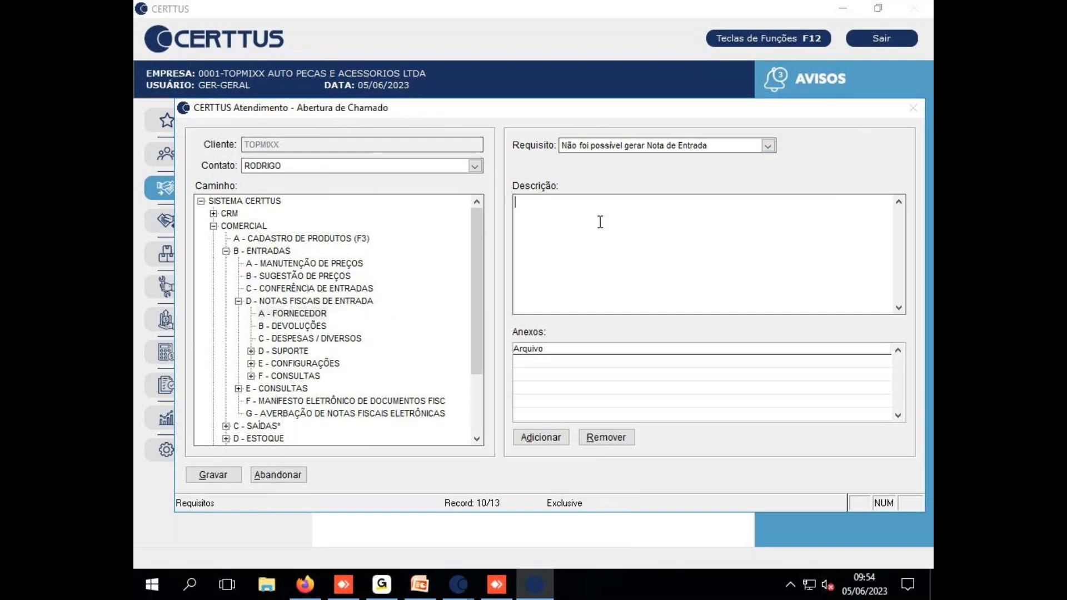
Type a placeholder description, add a line naming a contact person and phone number, then Gravar
{"action": "type", "text": "estou com diosdgnçadfovndfçuodafjdfodfdfjndfb"}
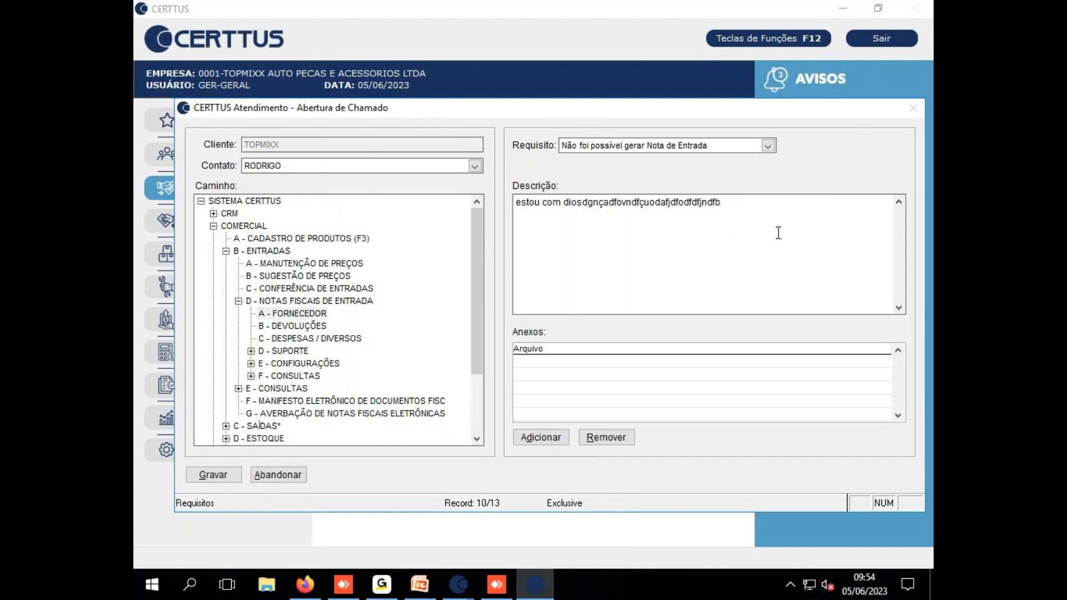
{"action": "key", "text": "Return"}
{"action": "left_click", "coordinate": [476, 167]}
{"action": "left_click", "coordinate": [418, 192]}
{"action": "left_click", "coordinate": [590, 240]}
{"action": "type", "text": "tratar com t"}
{"action": "type", "text": "ulano no"}
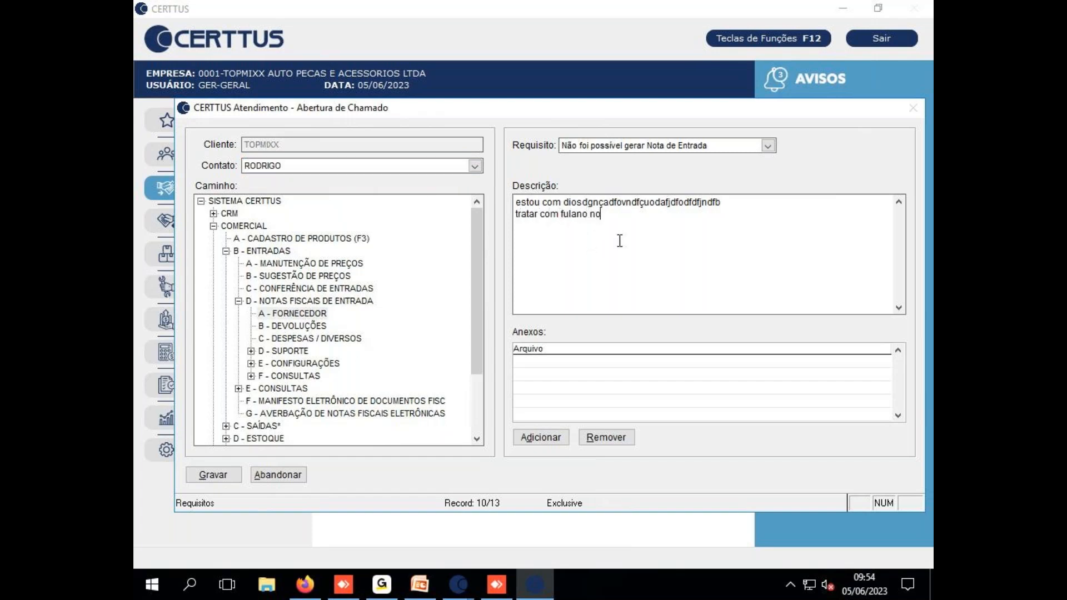
{"action": "type", "text": " tel 543534534235"}
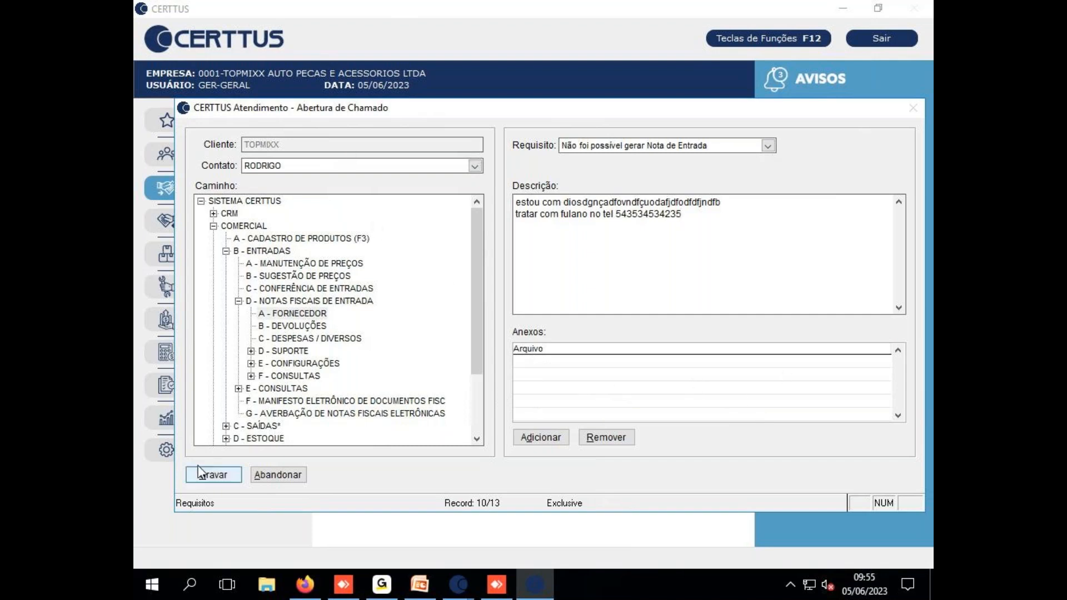
{"action": "left_click", "coordinate": [265, 475]}
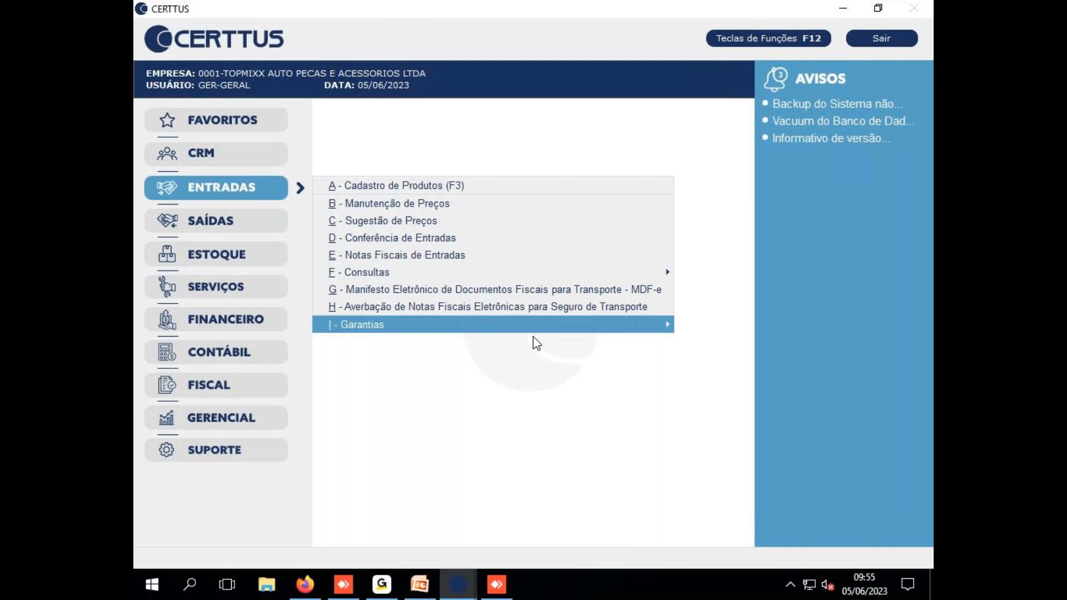
Dismiss the Entradas functions list so no menu covers the CERTTUS main screen
{"action": "left_click", "coordinate": [499, 410]}
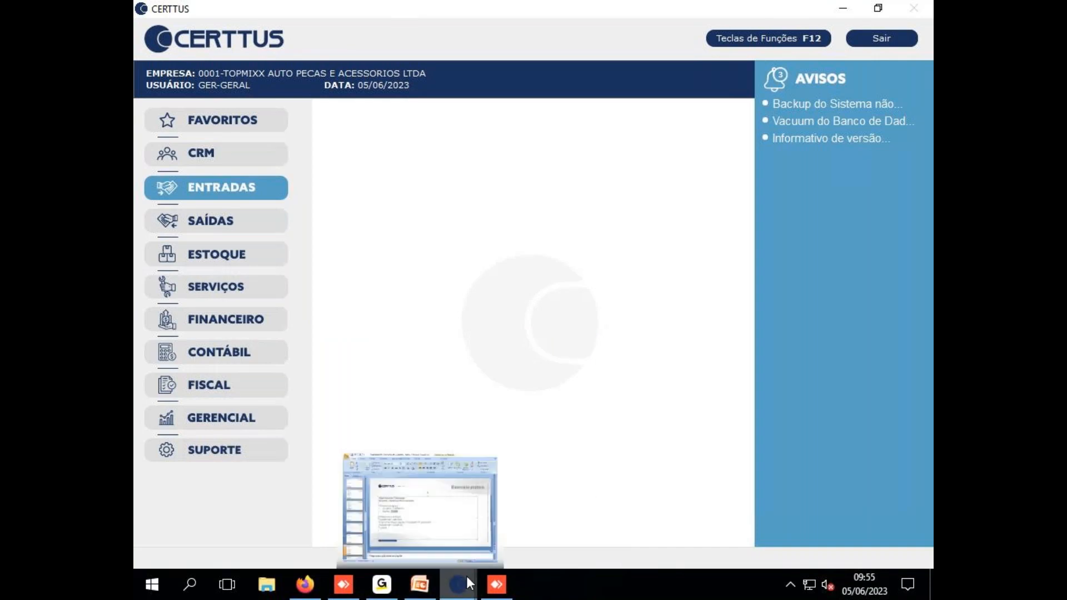
Switch to PowerPoint slide 12 'Exercício prático' listing the ticket-opening steps
{"action": "left_click", "coordinate": [426, 576]}
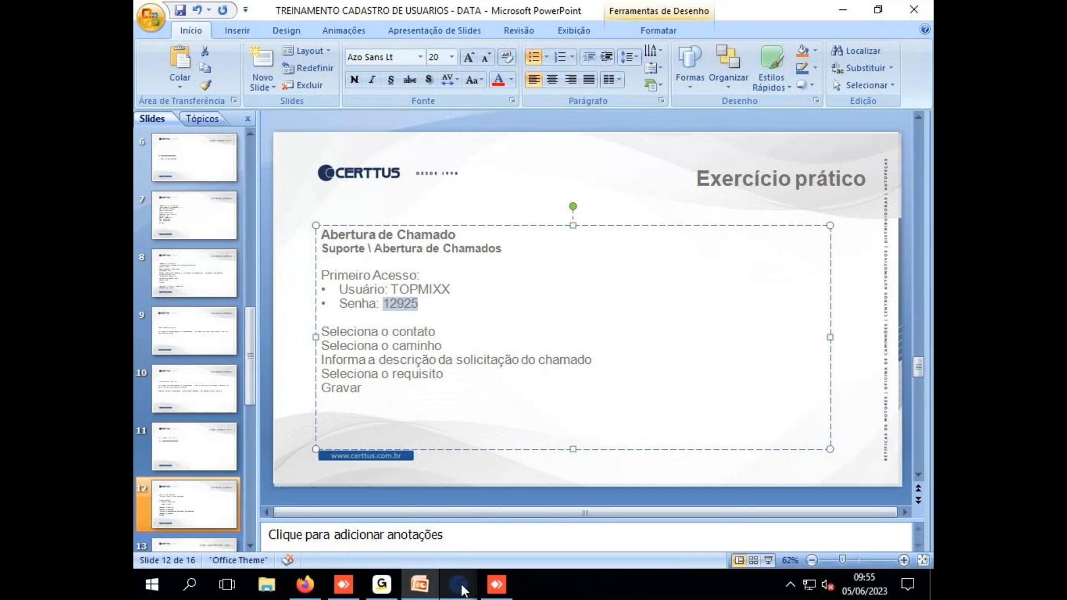
Return to CERTTUS, open Suporte > C - Backup do Sistema and acknowledge the Informação notice
{"action": "mouse_move", "coordinate": [458, 583]}
{"action": "left_click", "coordinate": [419, 508]}
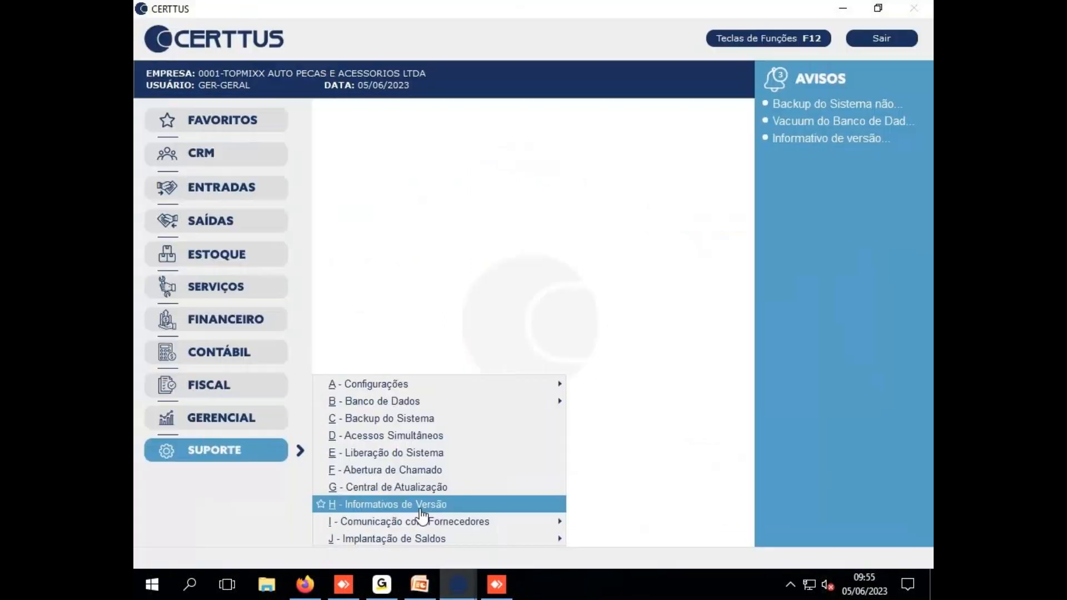
{"action": "left_click", "coordinate": [416, 422]}
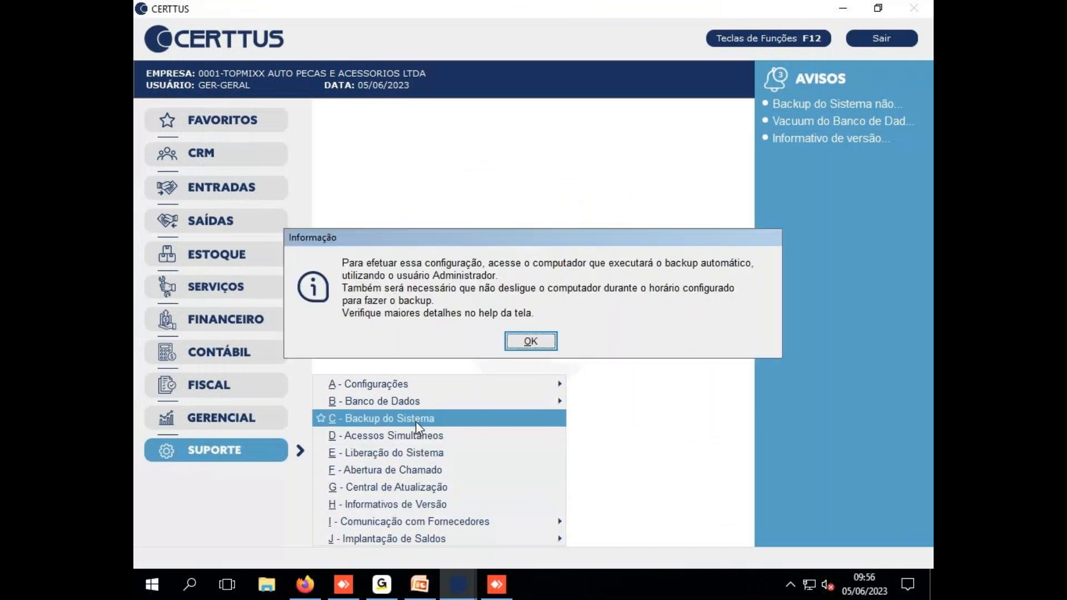
{"action": "left_click", "coordinate": [512, 337]}
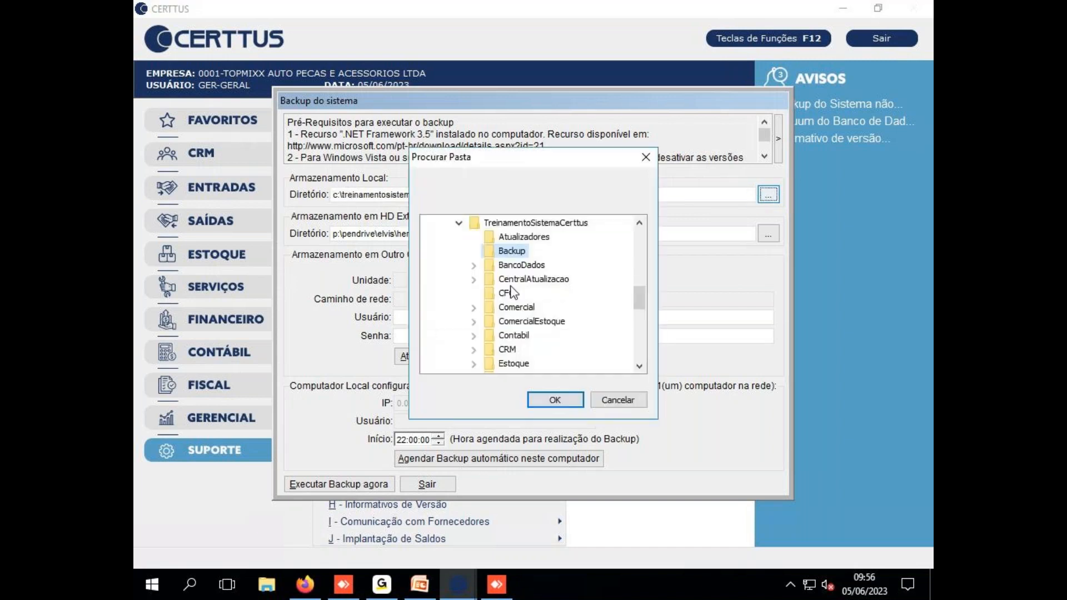
Confirm TreinamentoSistemaCerttus\Backup as the local backup folder
{"action": "left_click", "coordinate": [556, 401]}
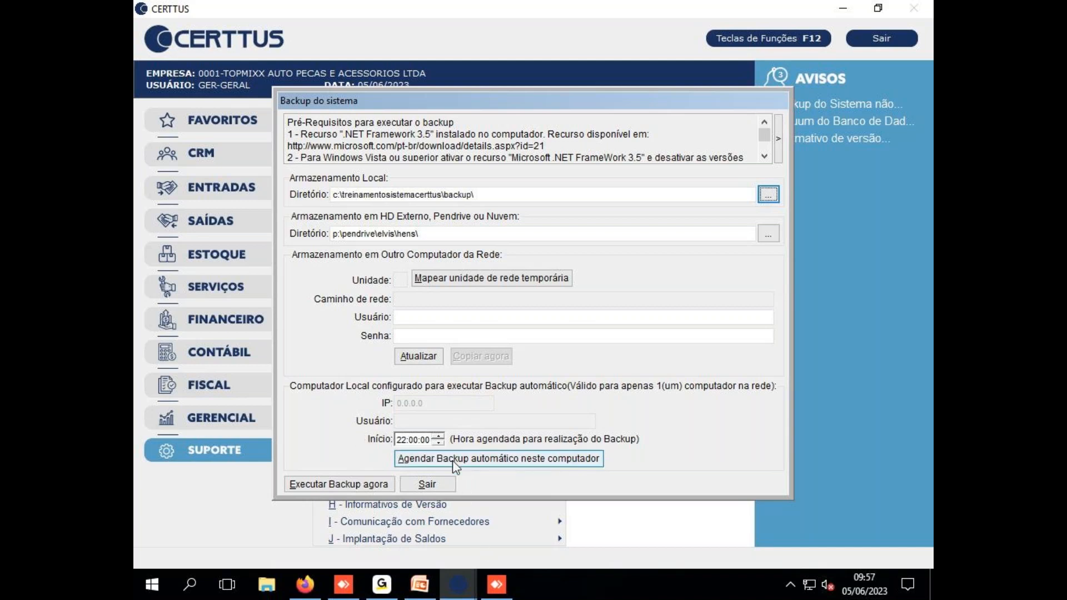
Toggle the Start apps list and Windows search, erasing stray typed text
{"action": "left_click", "coordinate": [149, 586]}
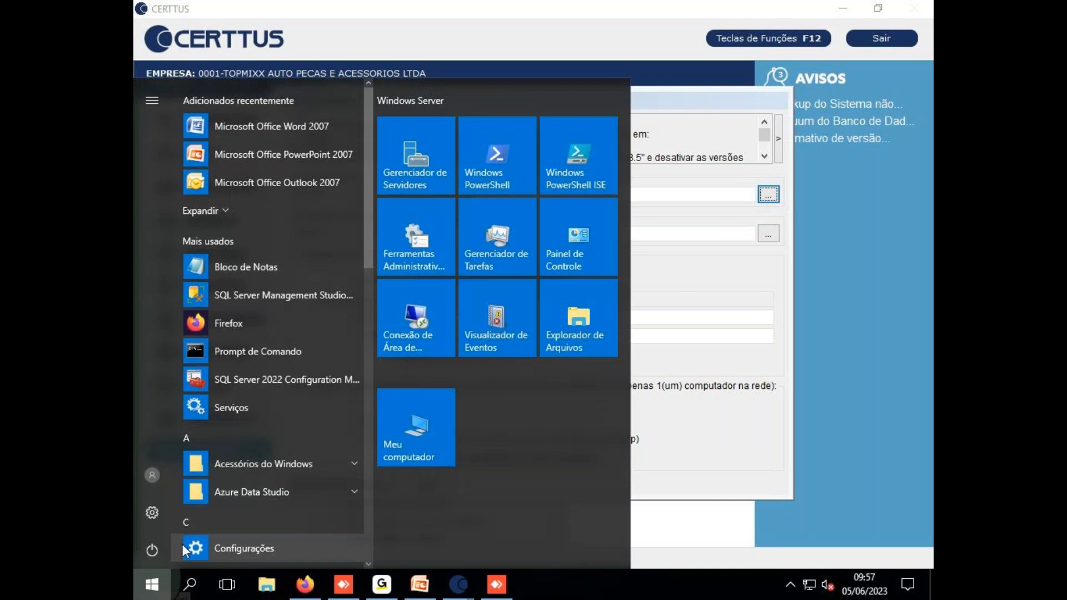
{"action": "left_click", "coordinate": [151, 585]}
{"action": "left_click", "coordinate": [151, 585]}
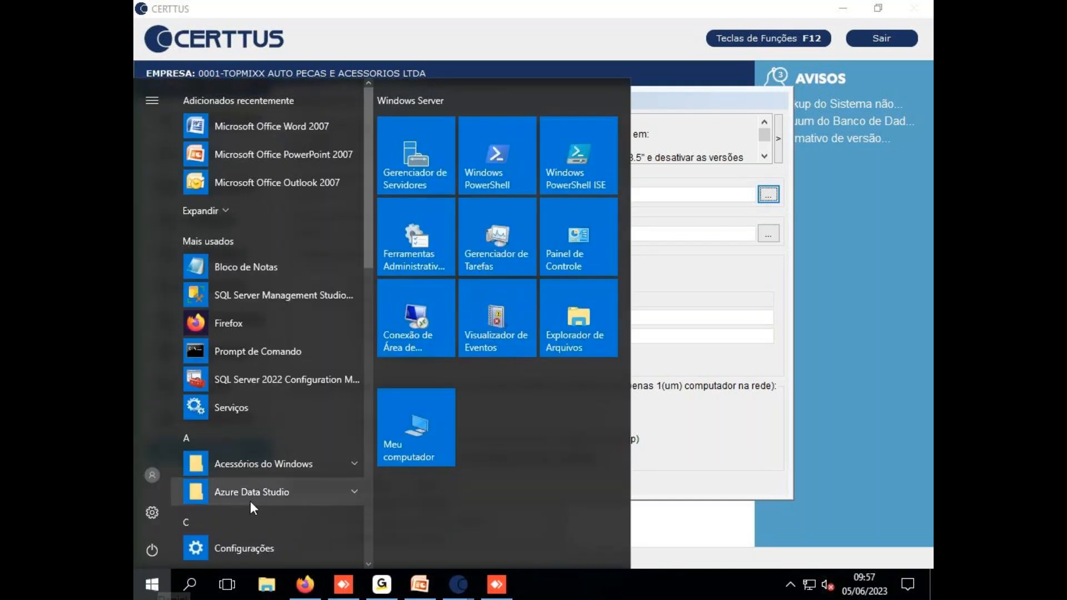
{"action": "left_click", "coordinate": [190, 585]}
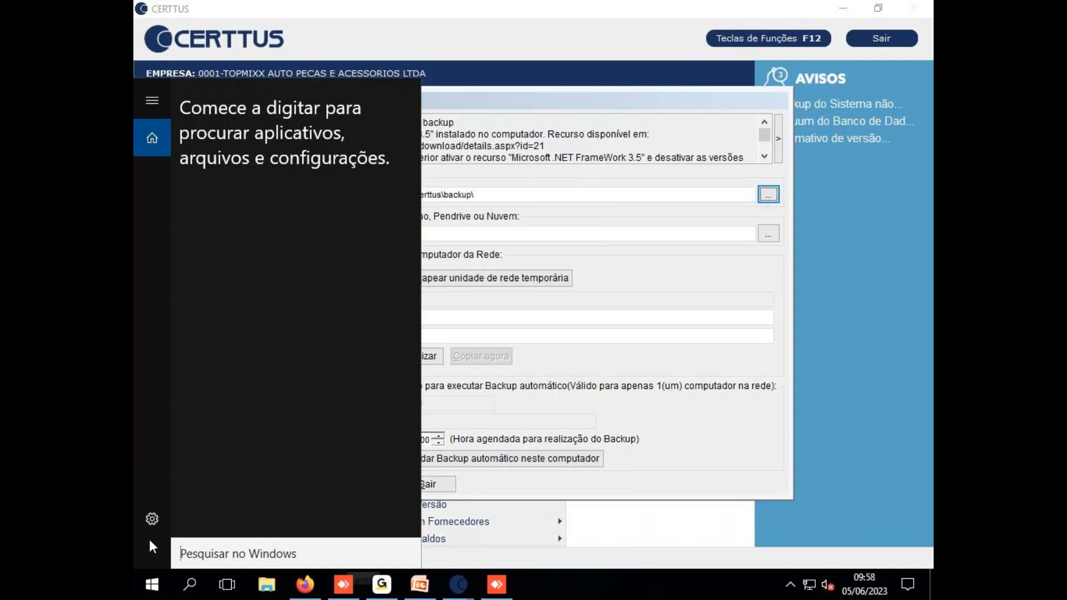
{"action": "left_click", "coordinate": [628, 575]}
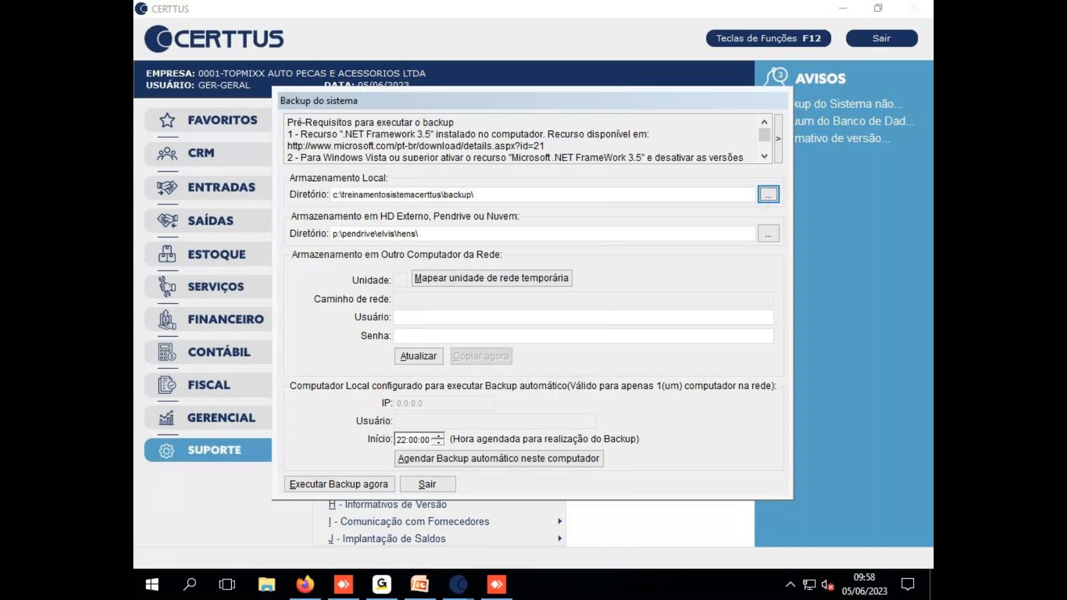
{"action": "left_click", "coordinate": [153, 589]}
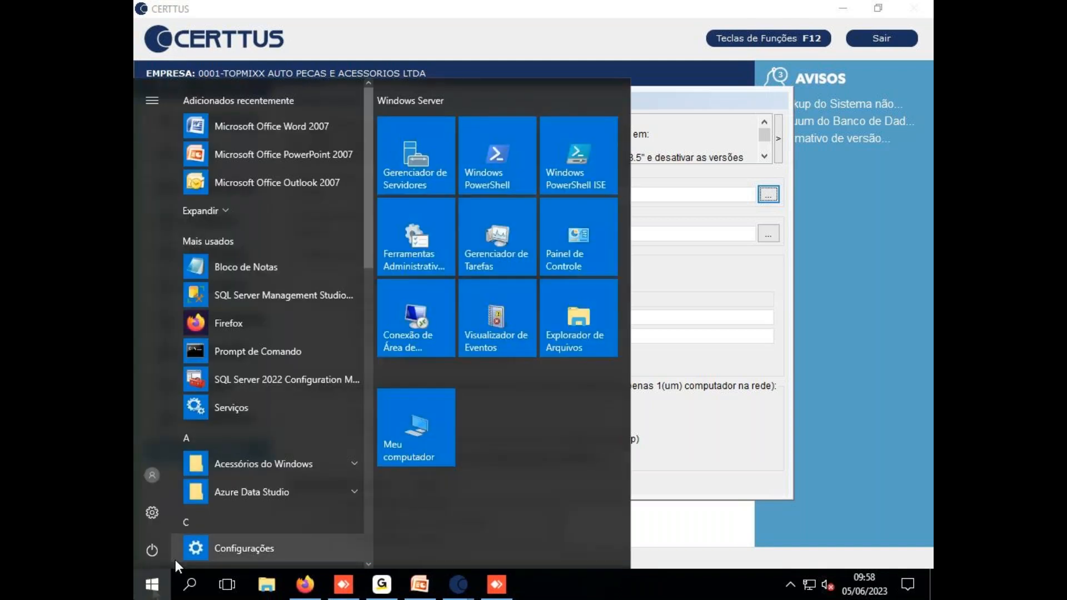
{"action": "left_click", "coordinate": [139, 579]}
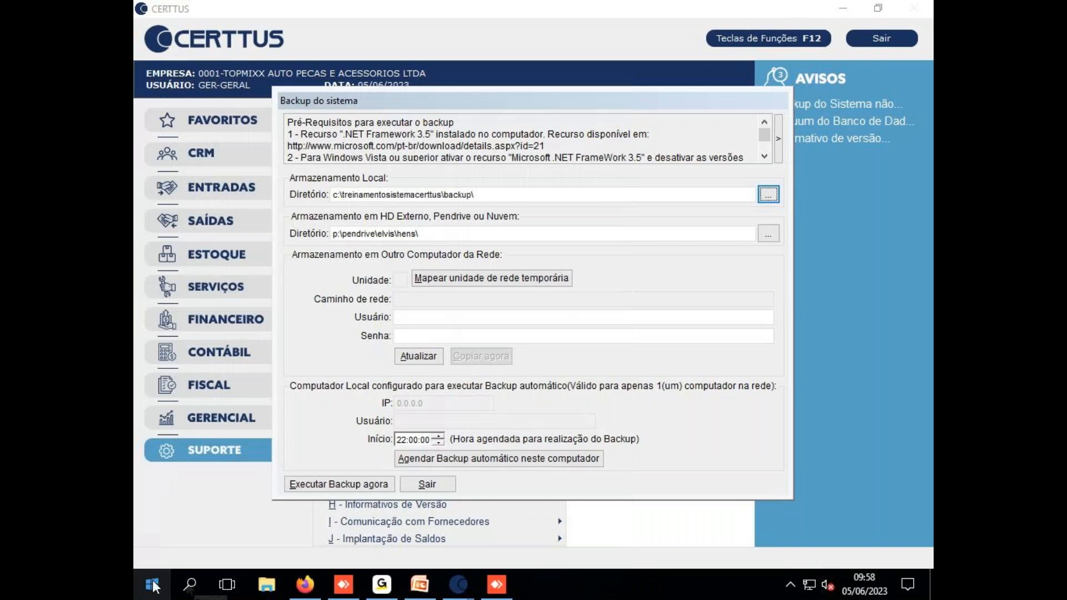
{"action": "left_click", "coordinate": [485, 319]}
{"action": "type", "text": "sdfs"}
{"action": "key", "text": "BackSpace"}
{"action": "key", "text": "BackSpace"}
{"action": "key", "text": "BackSpace"}
{"action": "key", "text": "BackSpace"}
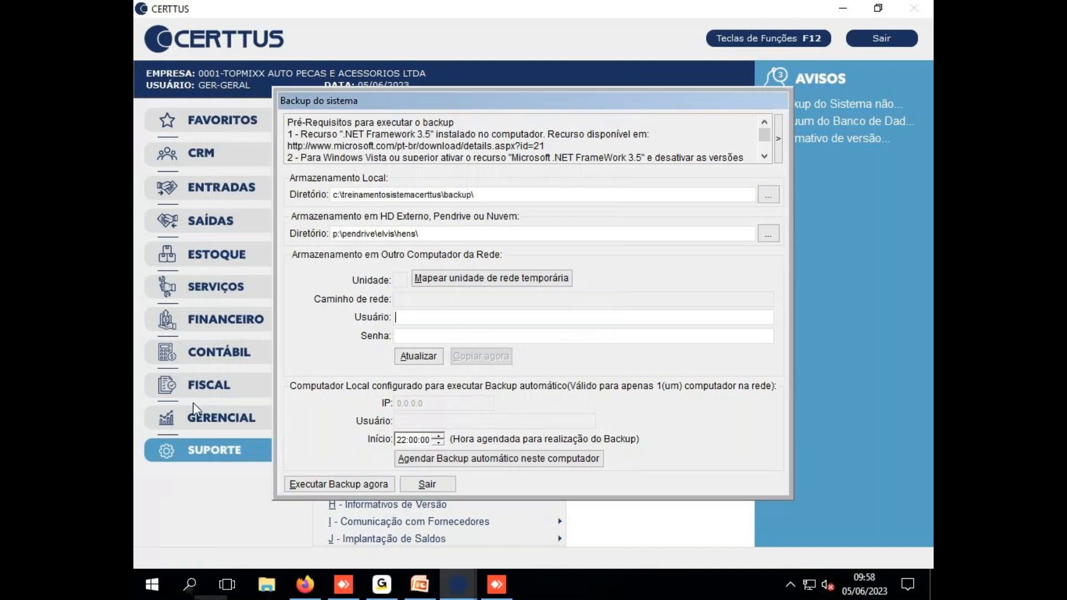
Search Windows for 'sche' after trying 'agendador', and launch Task Scheduler
{"action": "left_click", "coordinate": [161, 584]}
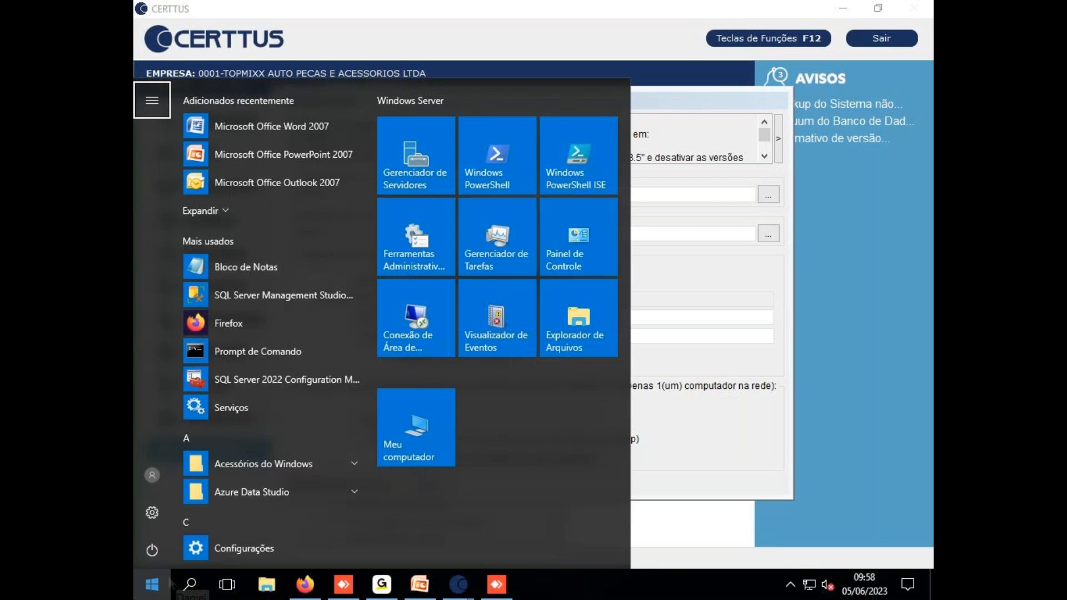
{"action": "mouse_move", "coordinate": [394, 589]}
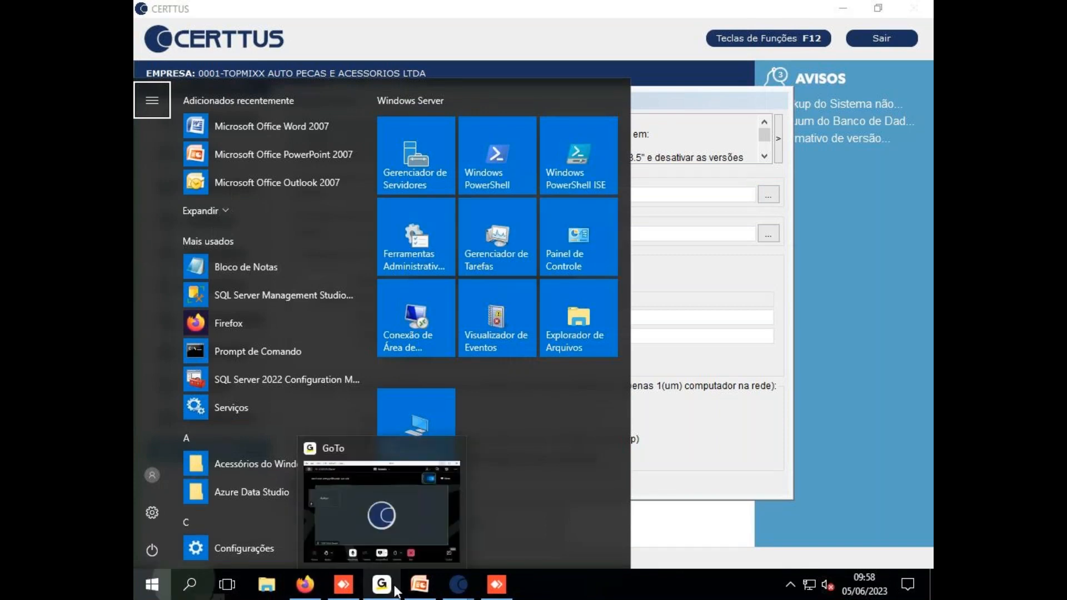
{"action": "left_click", "coordinate": [203, 595]}
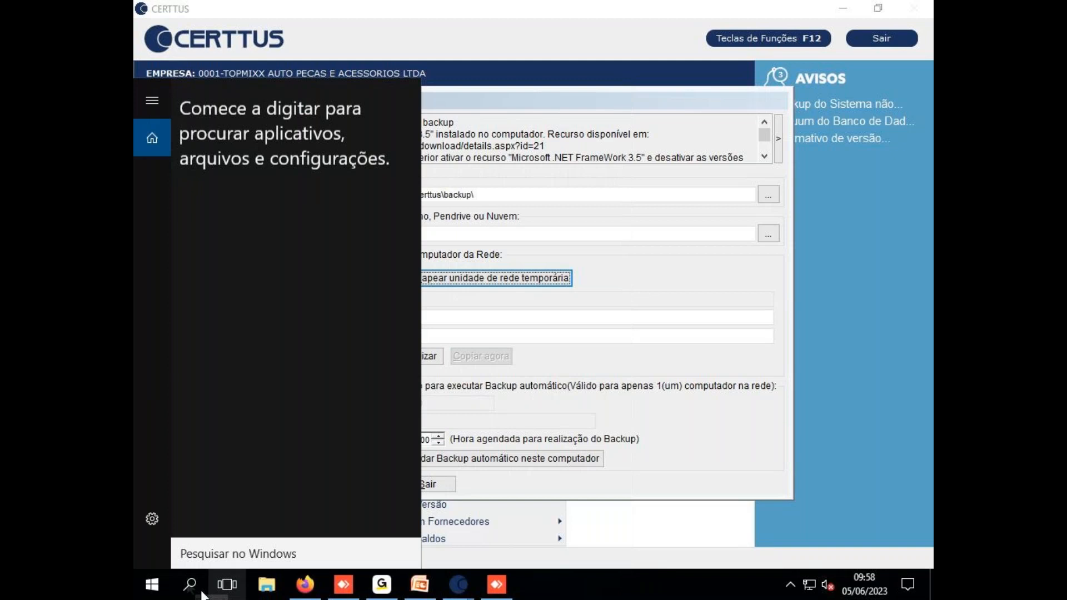
{"action": "type", "text": "fgdf"}
{"action": "key", "text": "BackSpace"}
{"action": "key", "text": "BackSpace"}
{"action": "key", "text": "BackSpace"}
{"action": "key", "text": "BackSpace"}
{"action": "key", "text": "BackSpace"}
{"action": "key", "text": "BackSpace"}
{"action": "key", "text": "BackSpace"}
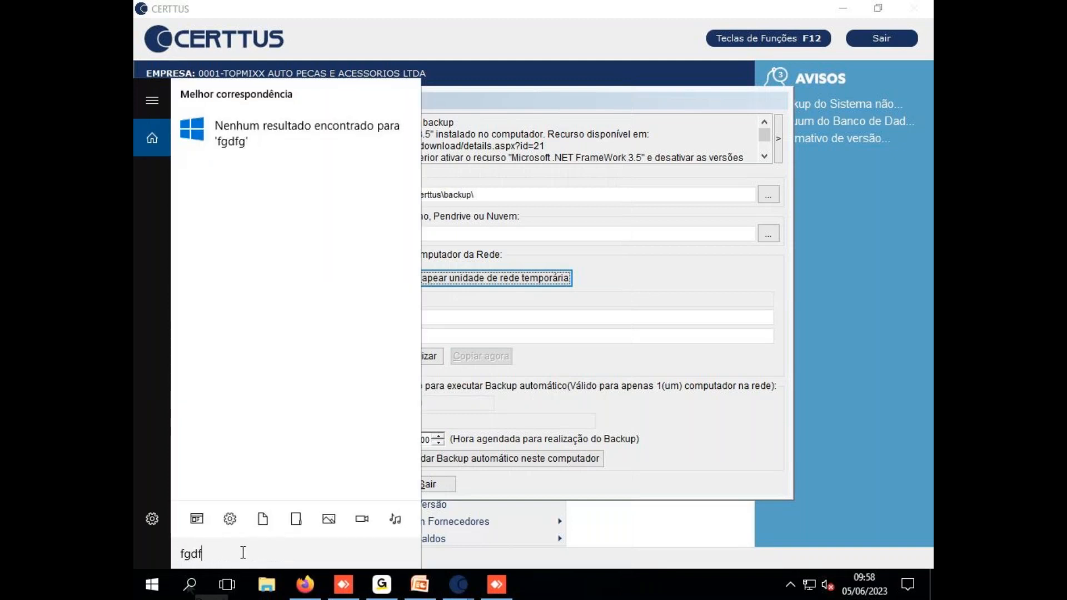
{"action": "type", "text": "agenda"}
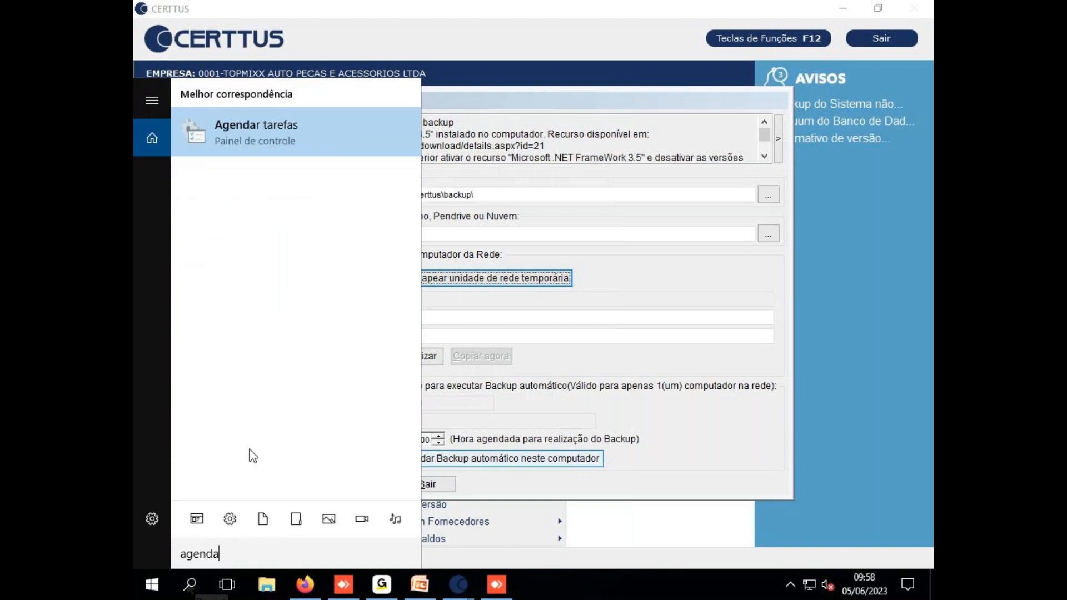
{"action": "type", "text": "dor"}
{"action": "key", "text": "BackSpace"}
{"action": "key", "text": "BackSpace"}
{"action": "key", "text": "BackSpace"}
{"action": "key", "text": "BackSpace"}
{"action": "key", "text": "BackSpace"}
{"action": "key", "text": "BackSpace"}
{"action": "key", "text": "BackSpace"}
{"action": "key", "text": "BackSpace"}
{"action": "type", "text": "ta"}
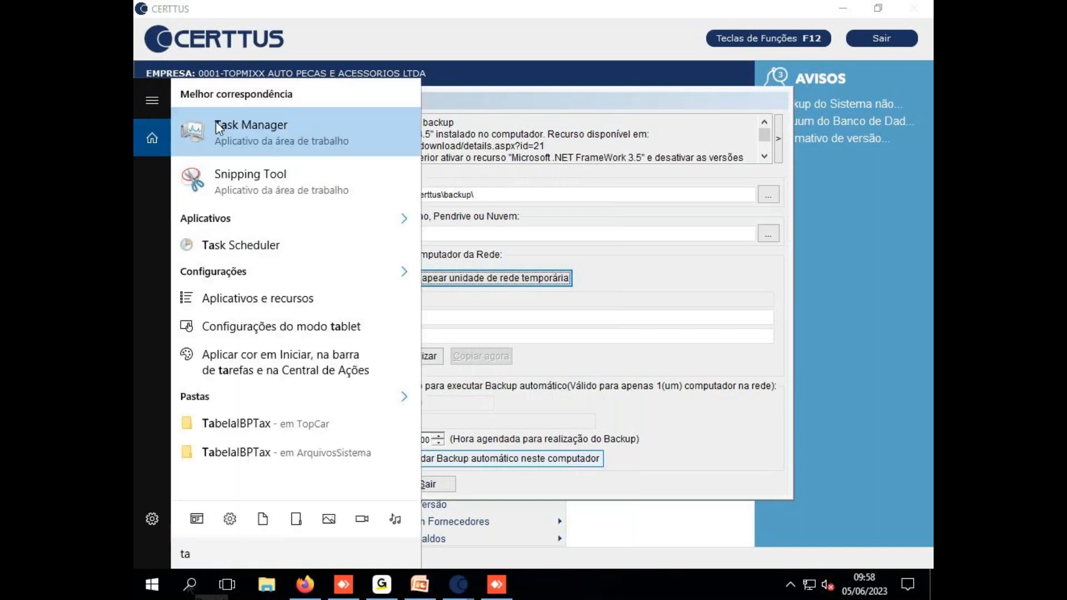
{"action": "key", "text": "BackSpace"}
{"action": "key", "text": "BackSpace"}
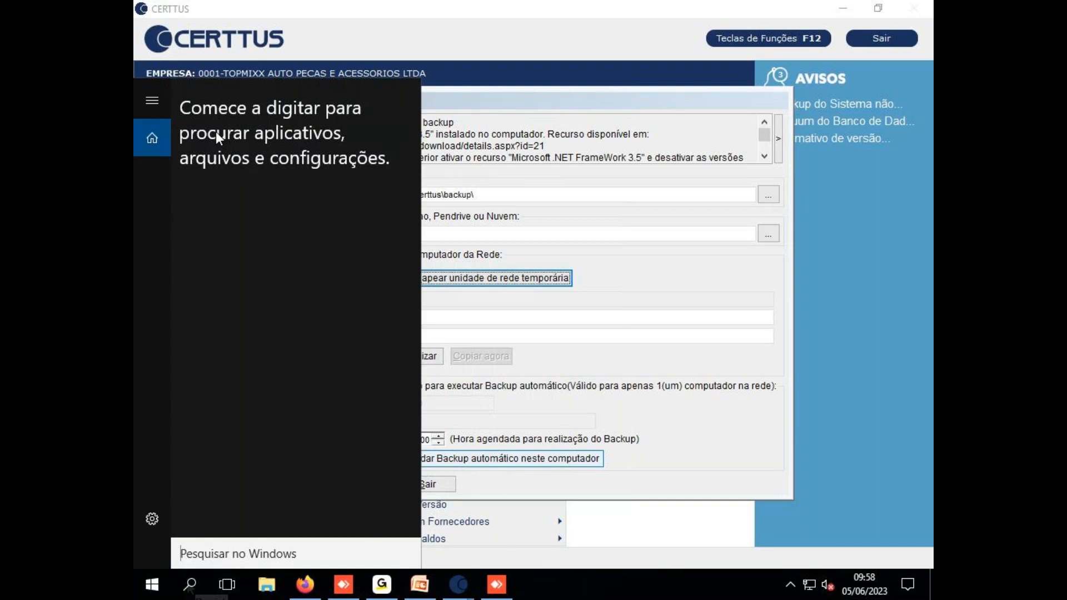
{"action": "type", "text": "sche"}
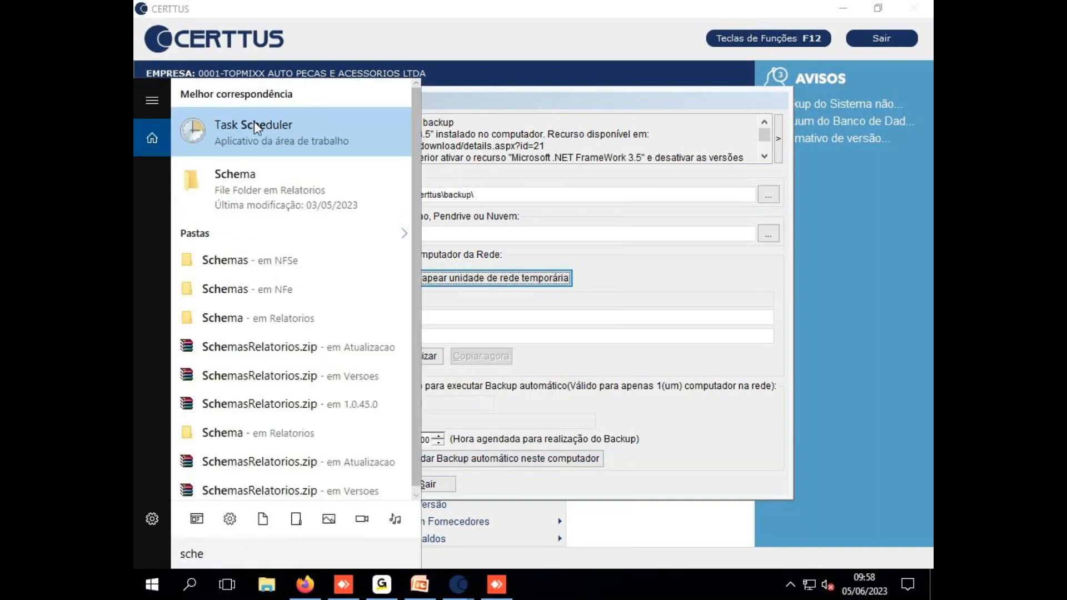
{"action": "left_click", "coordinate": [255, 125]}
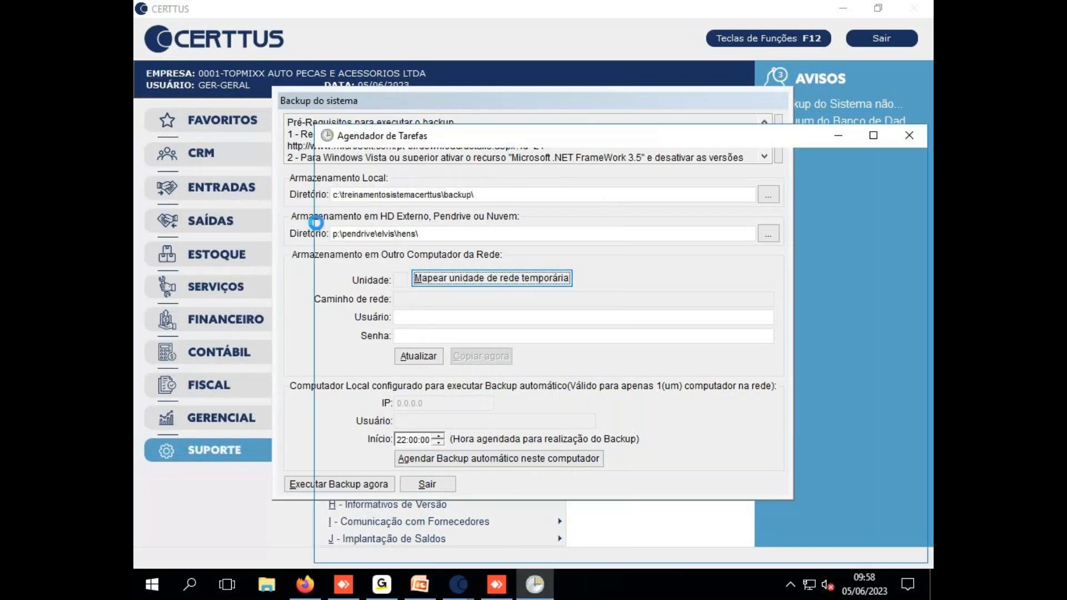
View the Task Scheduler library with its daily User_Feed_Synchronization task, then close Task Scheduler
{"action": "left_click", "coordinate": [304, 444]}
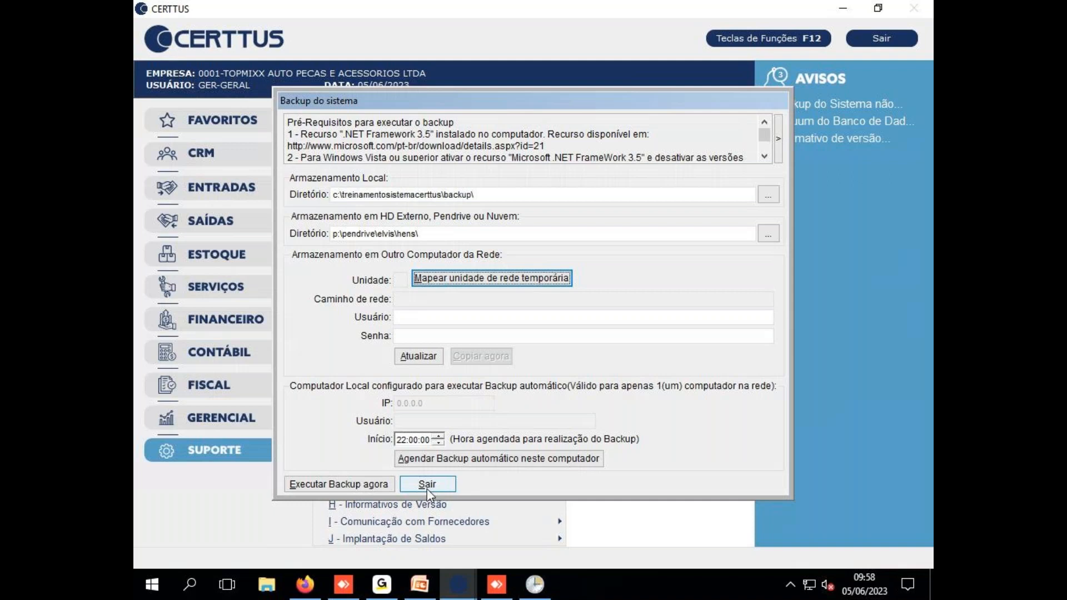
{"action": "left_click", "coordinate": [535, 586]}
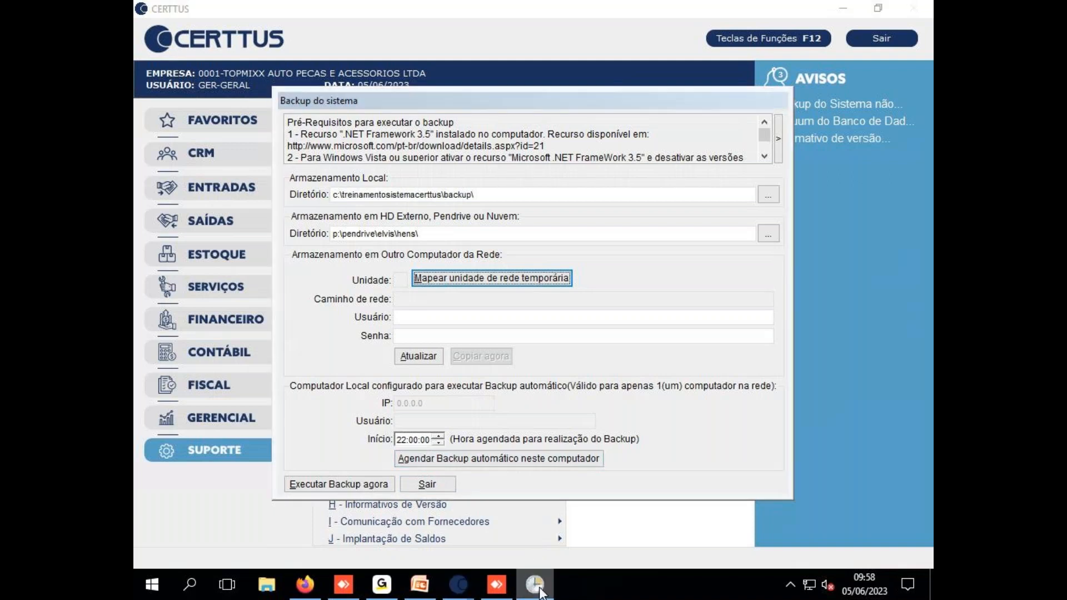
{"action": "left_click", "coordinate": [366, 213]}
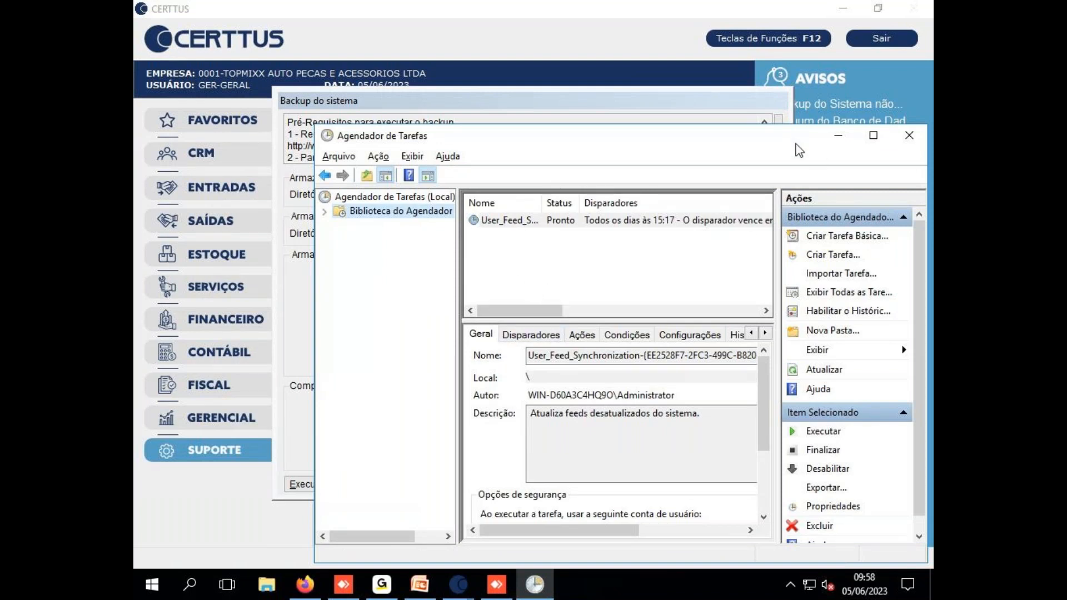
{"action": "left_click_drag", "start_coordinate": [784, 145], "coordinate": [685, 109]}
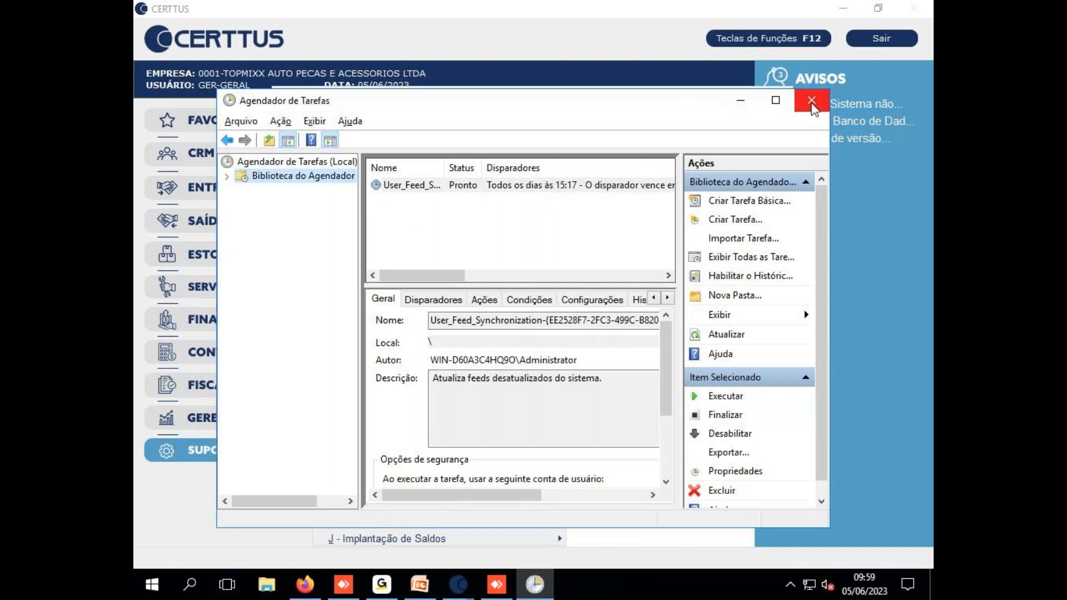
{"action": "left_click", "coordinate": [812, 101]}
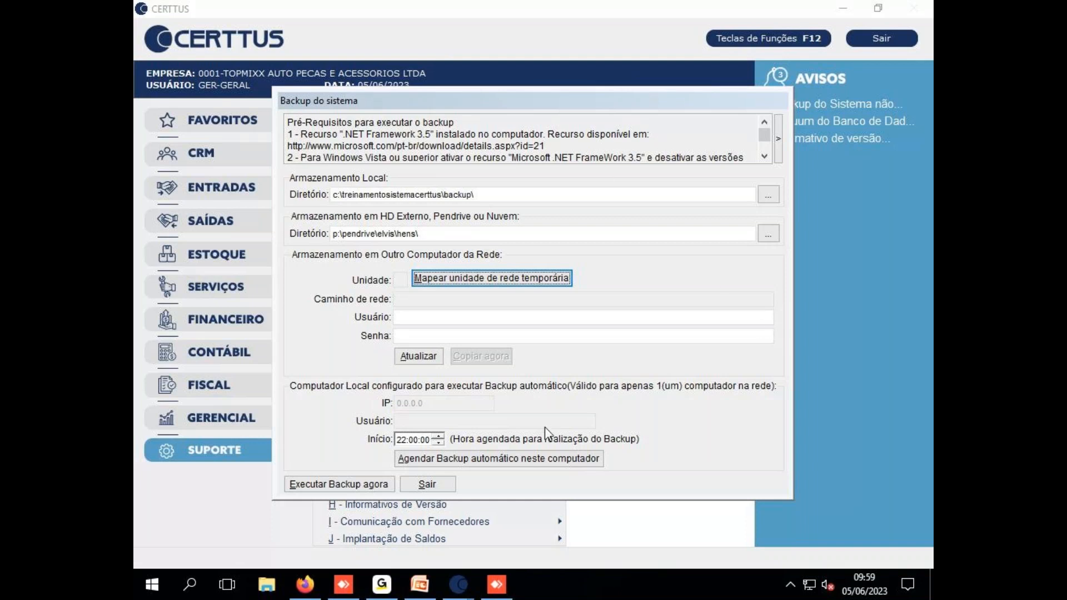
Exit the Backup do sistema window with Sair and dismiss the Suporte functions list
{"action": "left_click", "coordinate": [446, 484]}
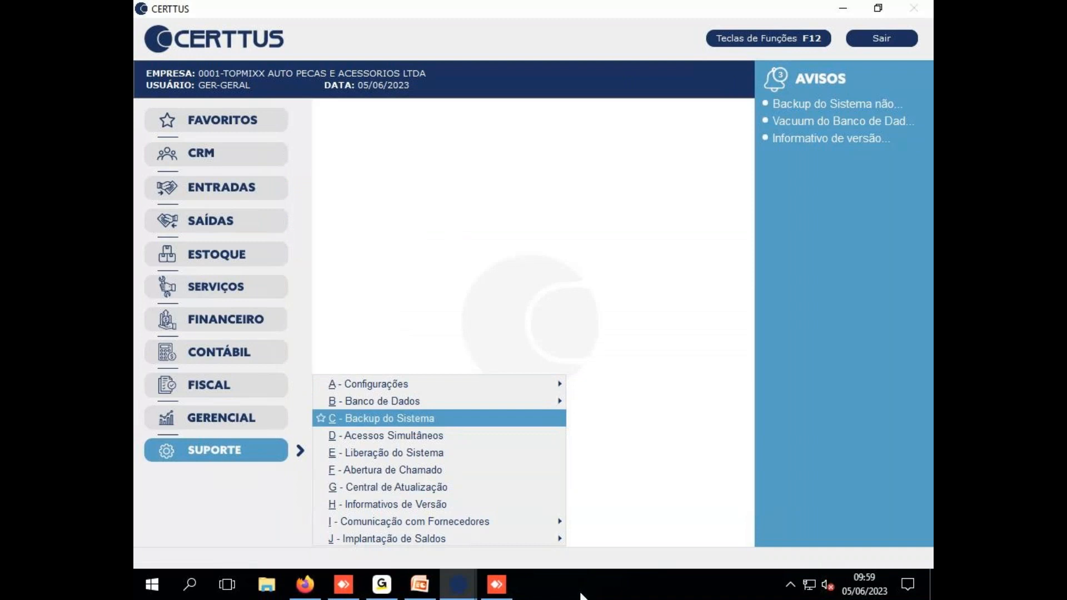
{"action": "mouse_move", "coordinate": [464, 596]}
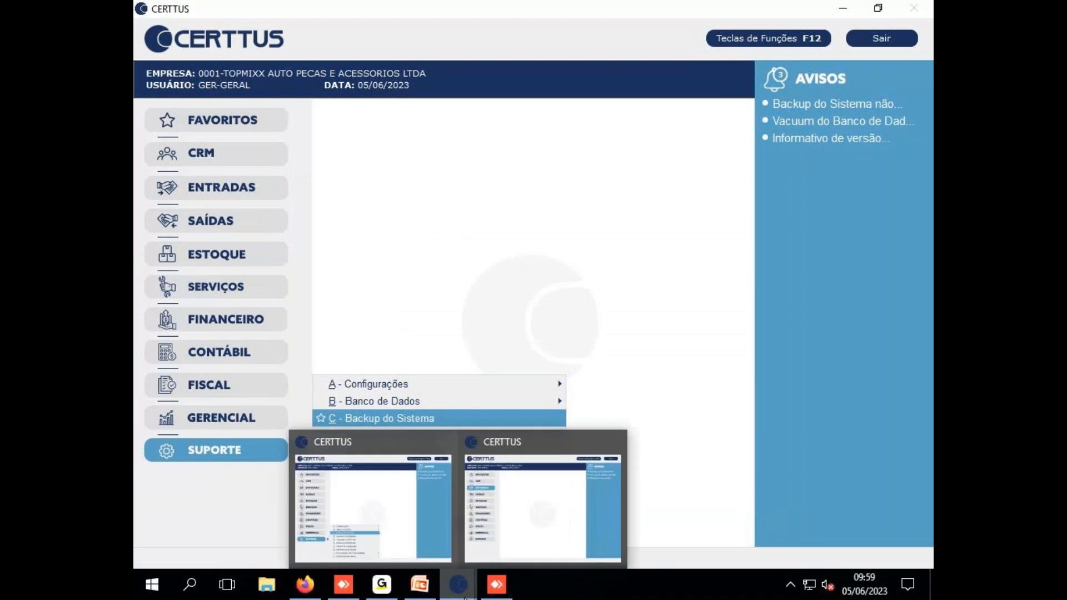
{"action": "left_click", "coordinate": [612, 383]}
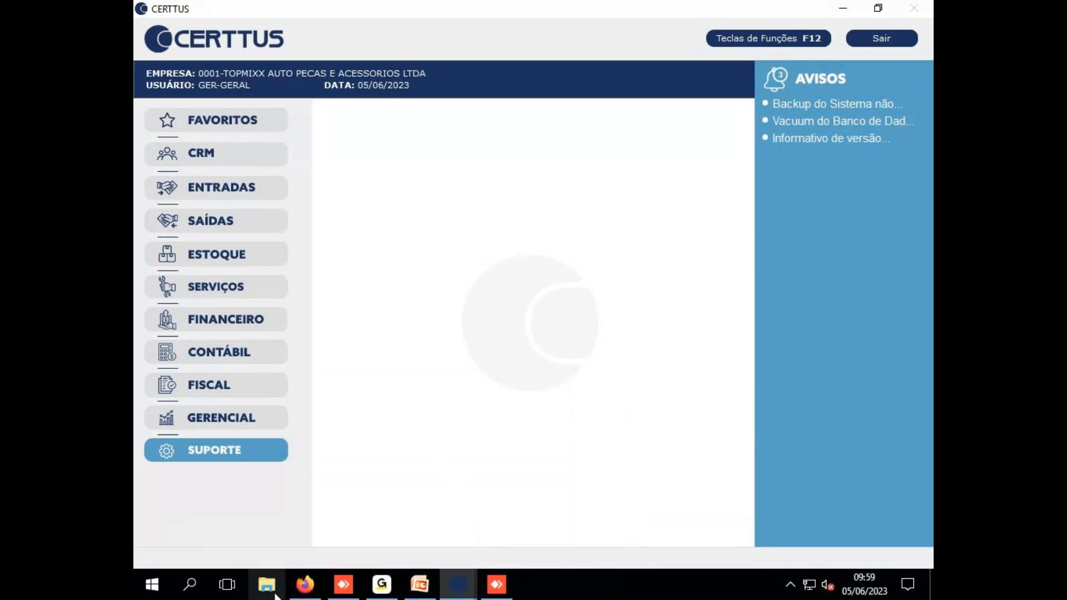
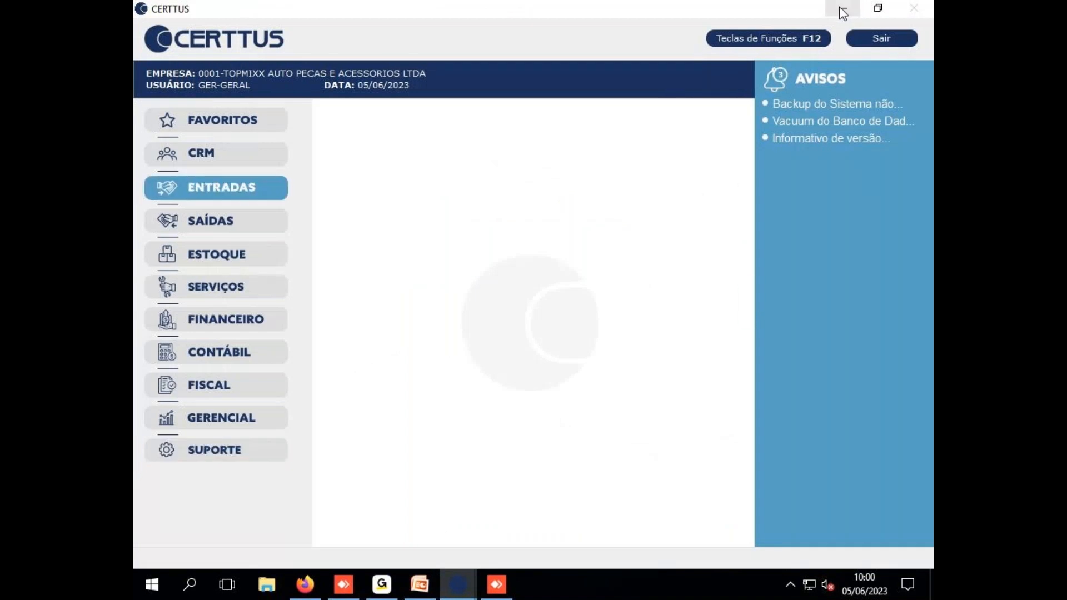
Minimize CERTTUS to the desktop, then restore the first CERTTUS window
{"action": "left_click", "coordinate": [841, 9]}
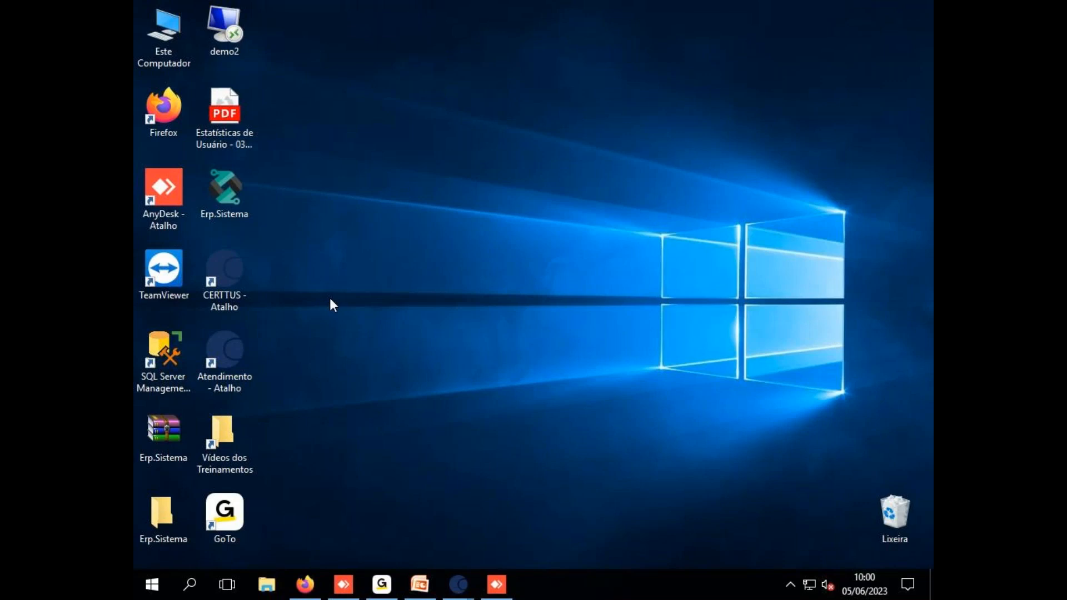
{"action": "mouse_move", "coordinate": [455, 584]}
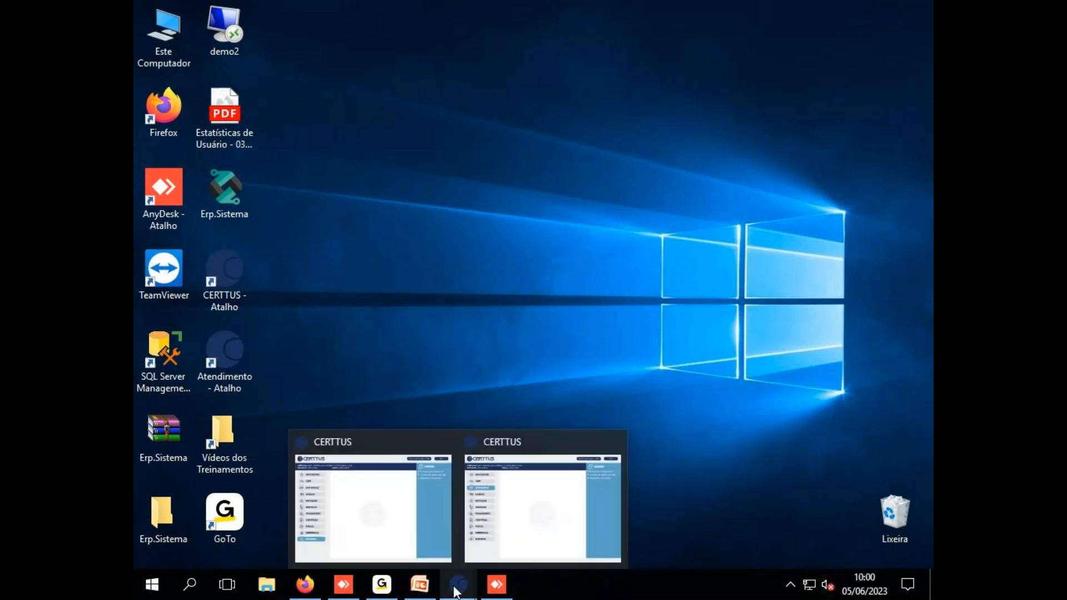
{"action": "left_click", "coordinate": [392, 506]}
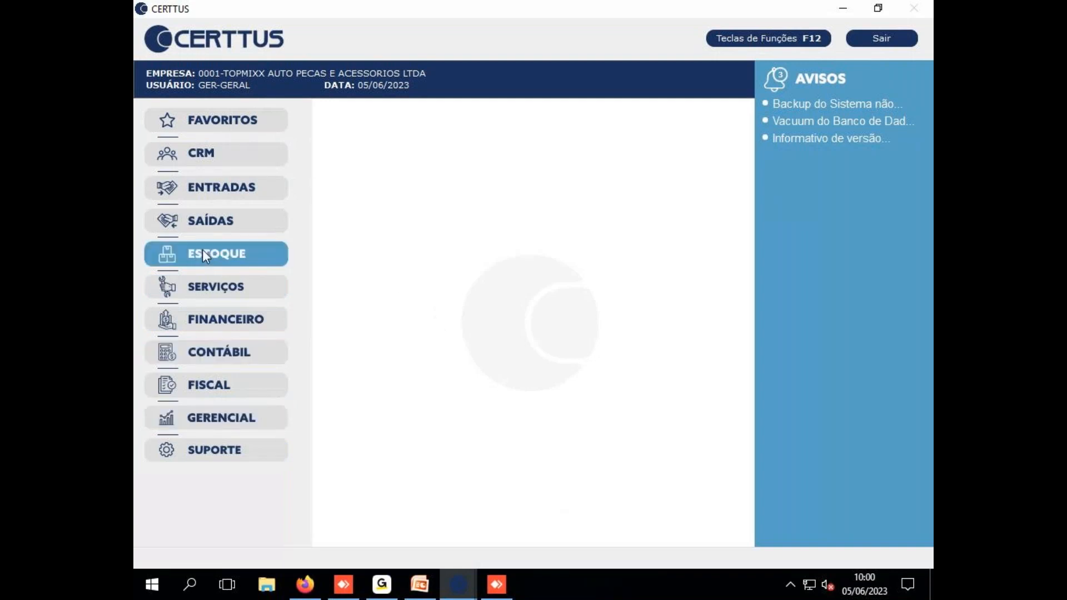
Hide CERTTUS, select and deselect the desktop CERTTUS shortcut, then restore the second CERTTUS window
{"action": "left_click", "coordinate": [839, 8]}
{"action": "left_click", "coordinate": [223, 309]}
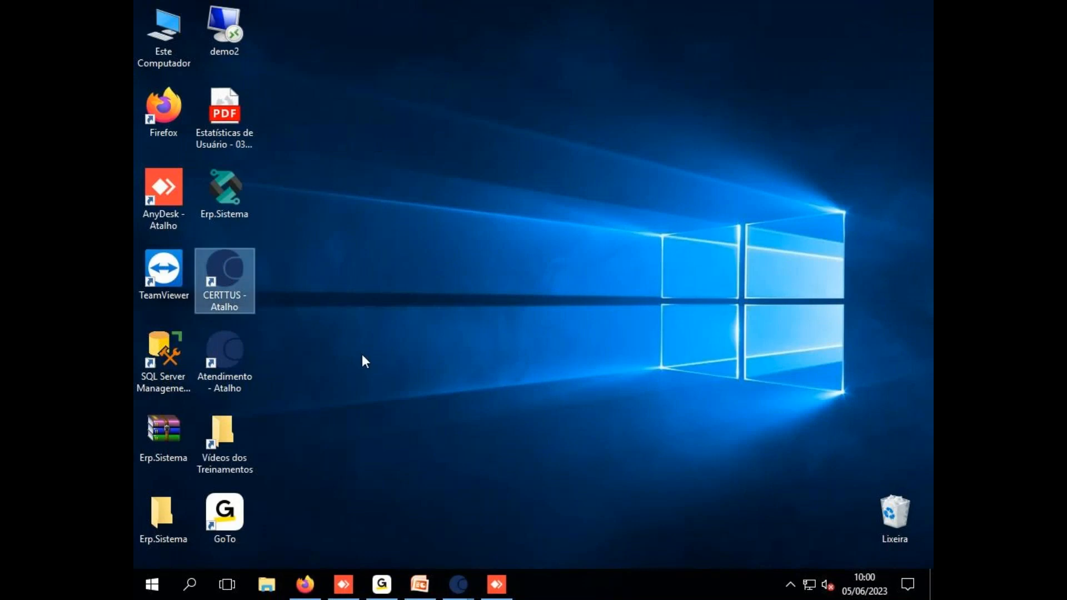
{"action": "left_click", "coordinate": [324, 381]}
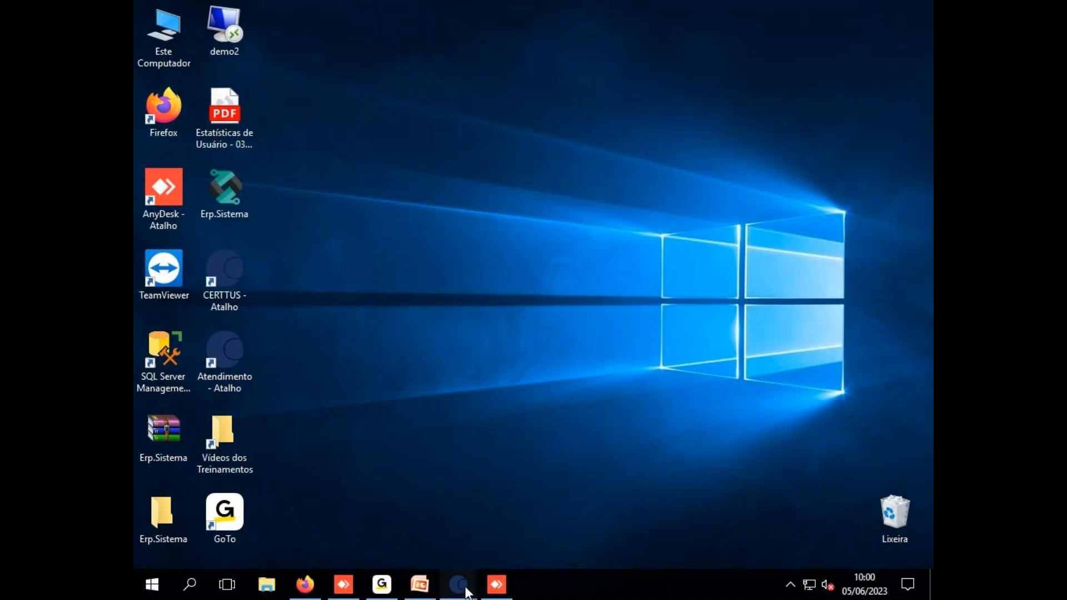
{"action": "mouse_move", "coordinate": [458, 584]}
{"action": "left_click", "coordinate": [481, 469]}
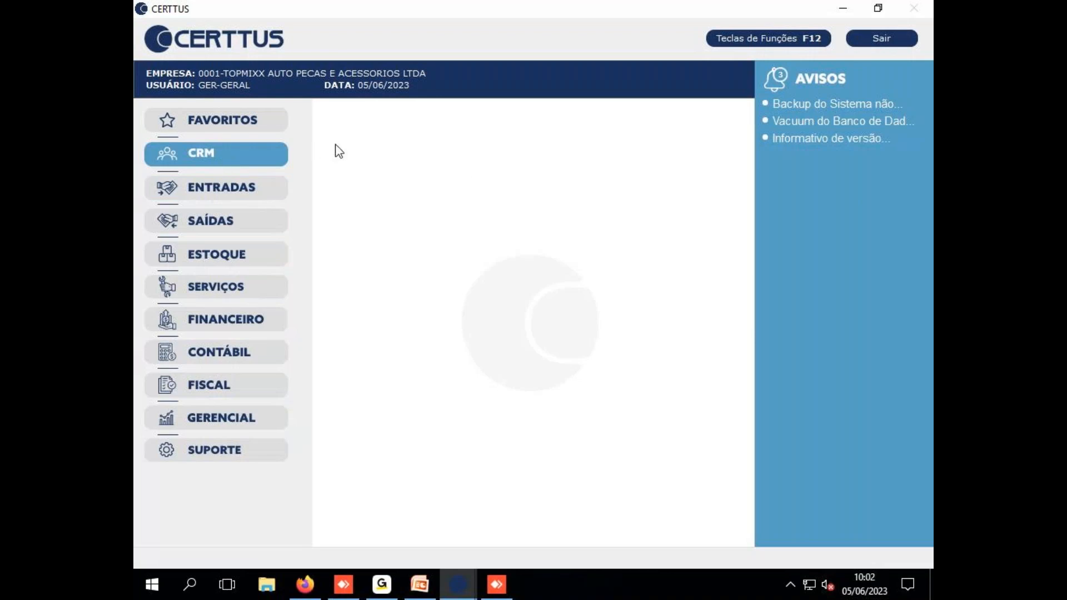
Open CRM Cadastro de Pessoas and start a new person with their CPF and full name
{"action": "left_click", "coordinate": [231, 160]}
{"action": "left_click", "coordinate": [431, 154]}
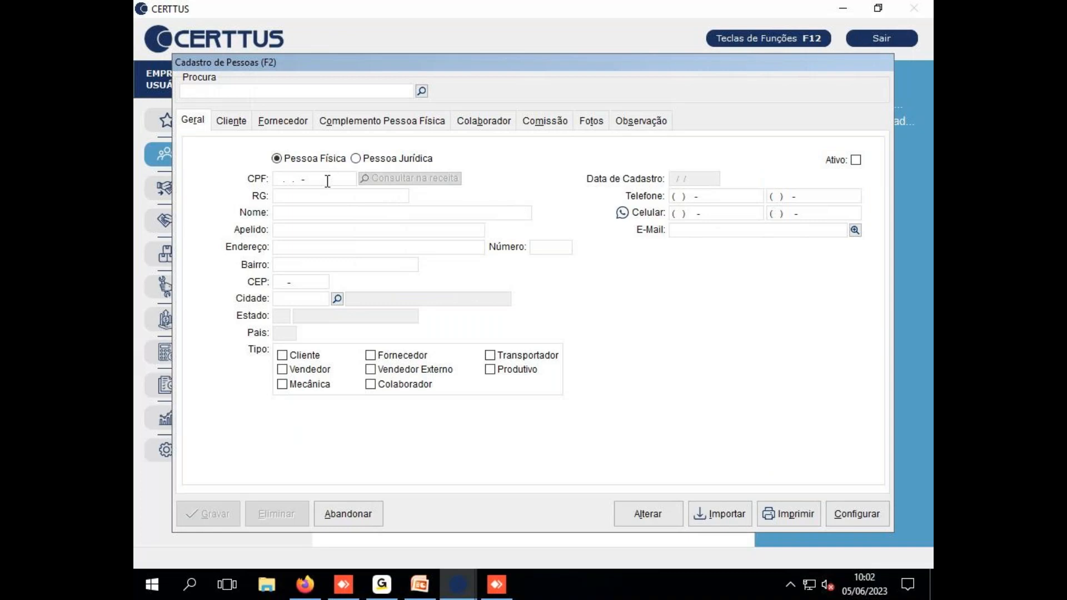
{"action": "key", "text": "Return"}
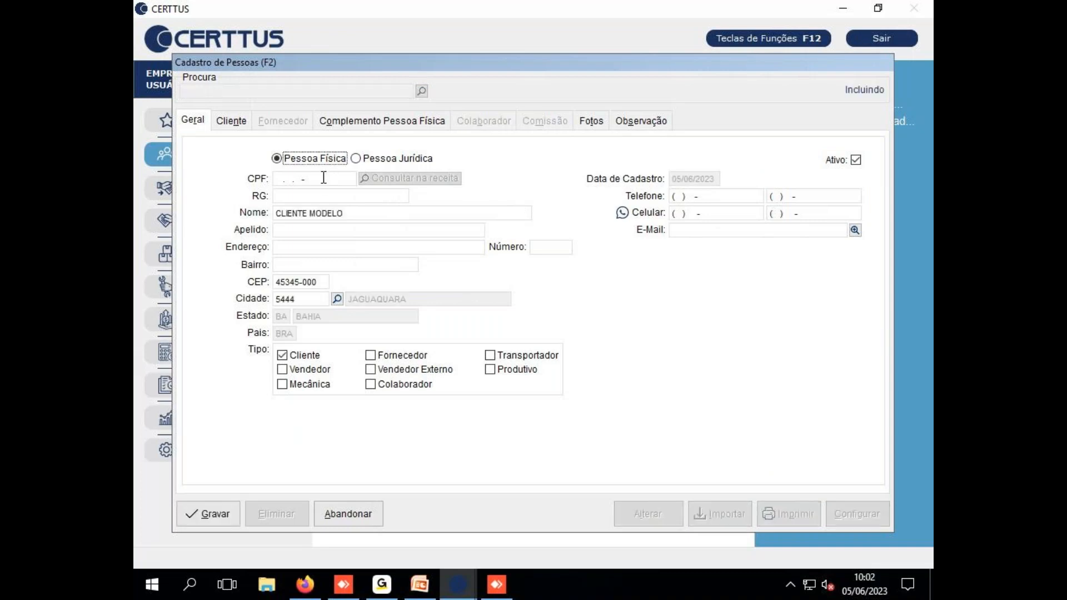
{"action": "key", "text": "Return"}
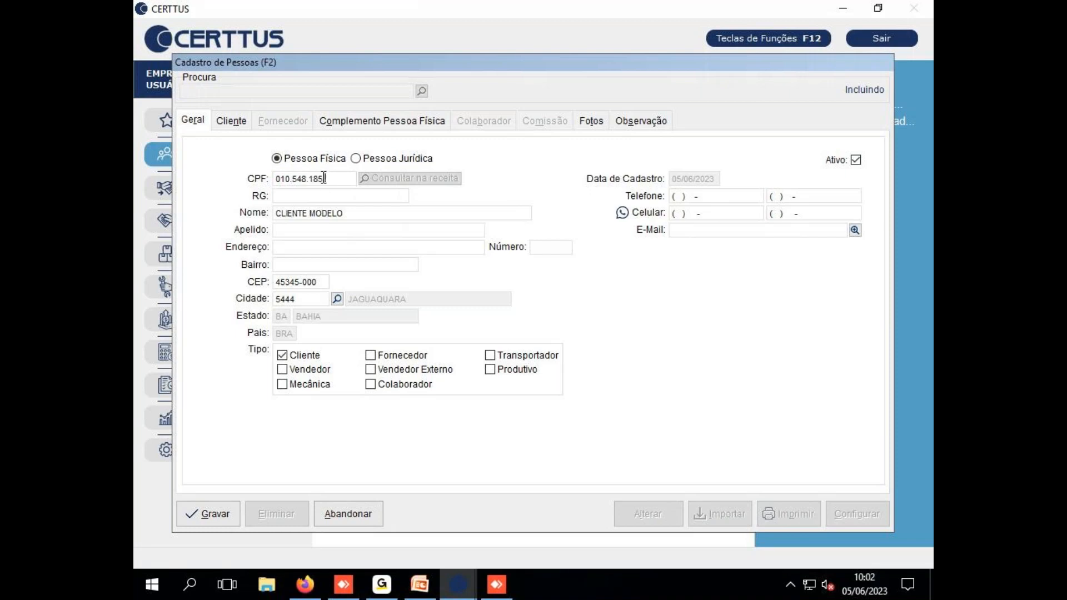
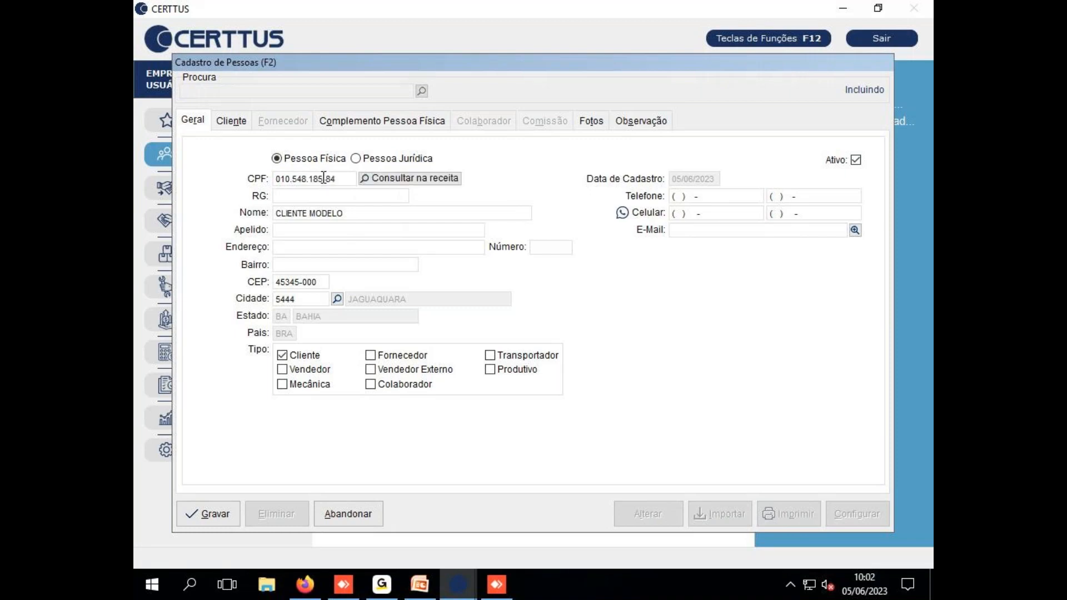
{"action": "key", "text": "Tab"}
Enter the person's nickname, street address, house number and neighbourhood
{"action": "key", "text": "Tab"}
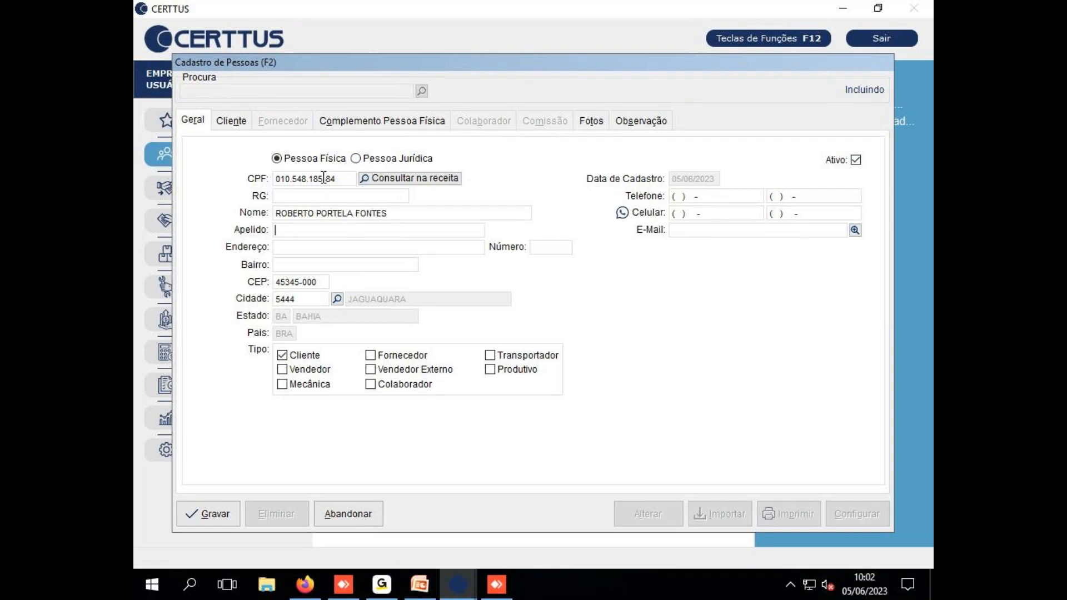
{"action": "type", "text": "BETO"}
{"action": "key", "text": "Tab"}
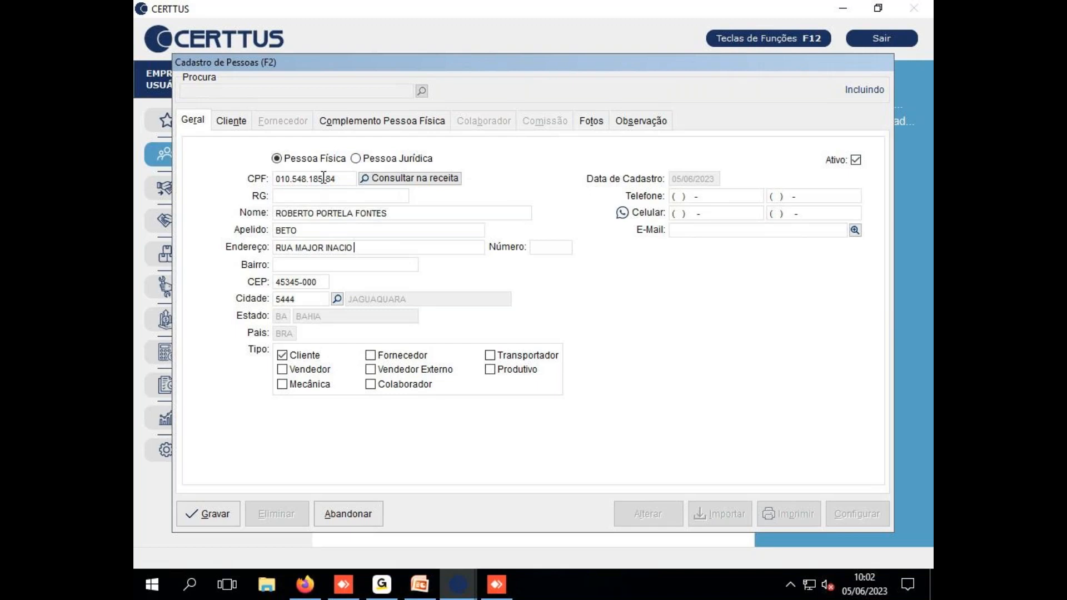
{"action": "key", "text": "Tab"}
{"action": "key", "text": "Tab"}
{"action": "type", "text": "ENTRONCAMENTO"}
{"action": "key", "text": "Tab"}
{"action": "key", "text": "Tab"}
{"action": "key", "text": "Tab"}
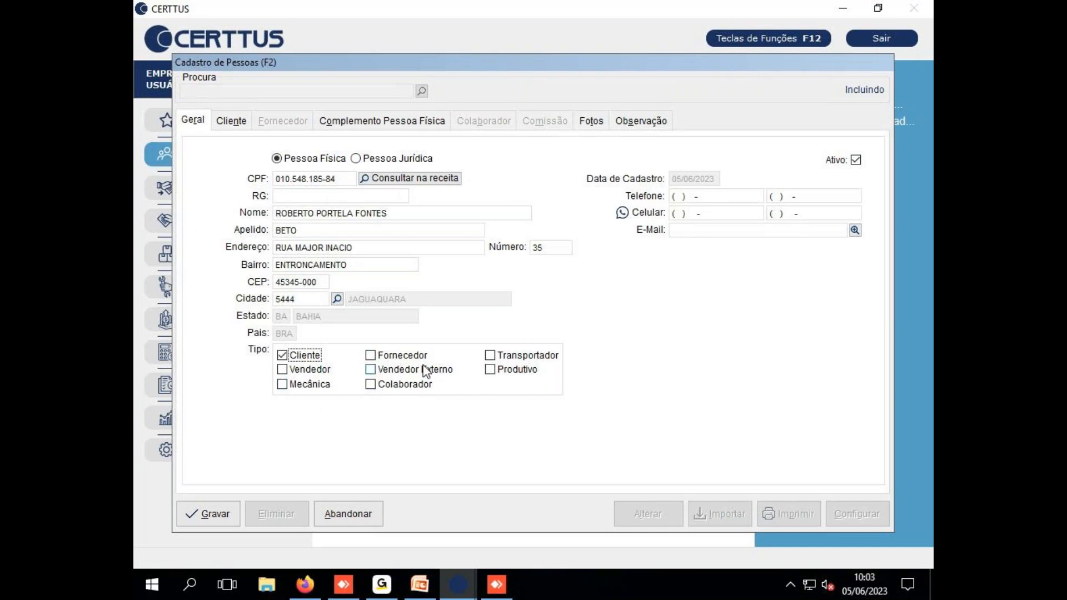
Mark the person as Colaborador and Vendedor, then save the record
{"action": "left_click", "coordinate": [389, 385]}
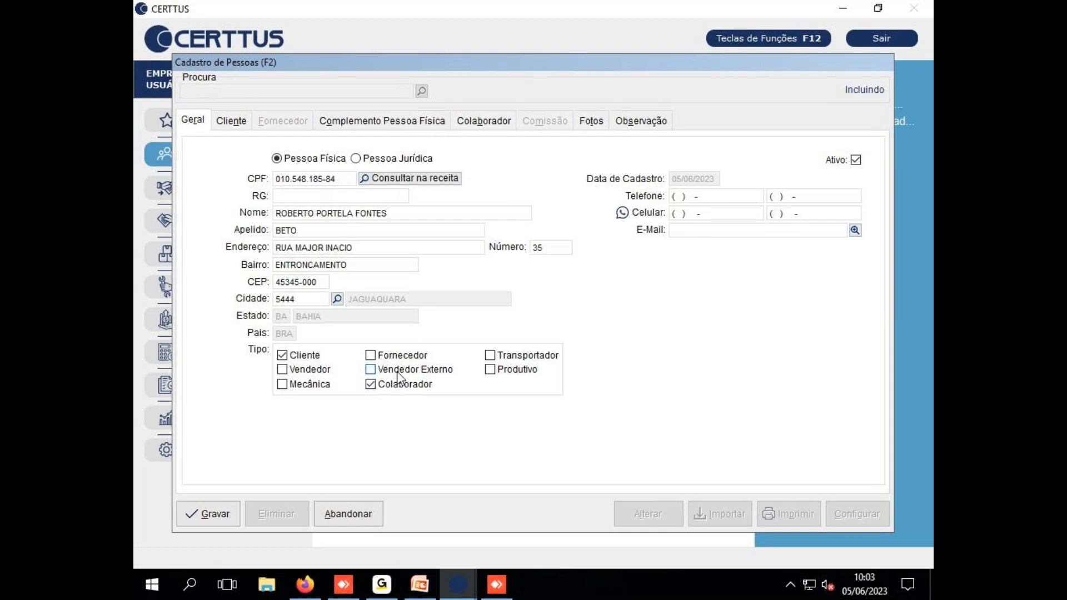
{"action": "left_click", "coordinate": [297, 374]}
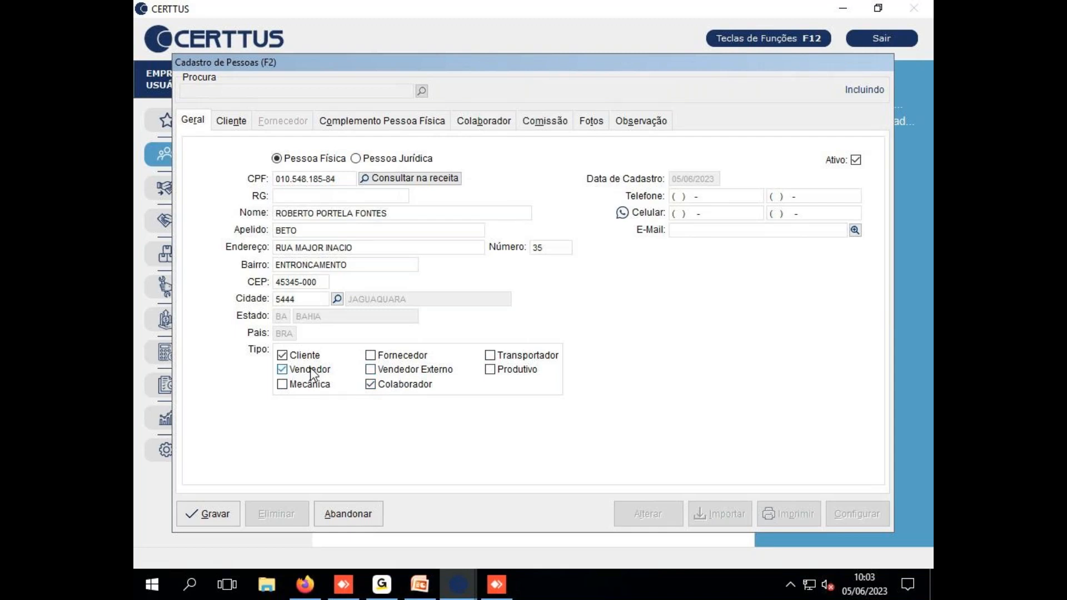
{"action": "left_click", "coordinate": [212, 510]}
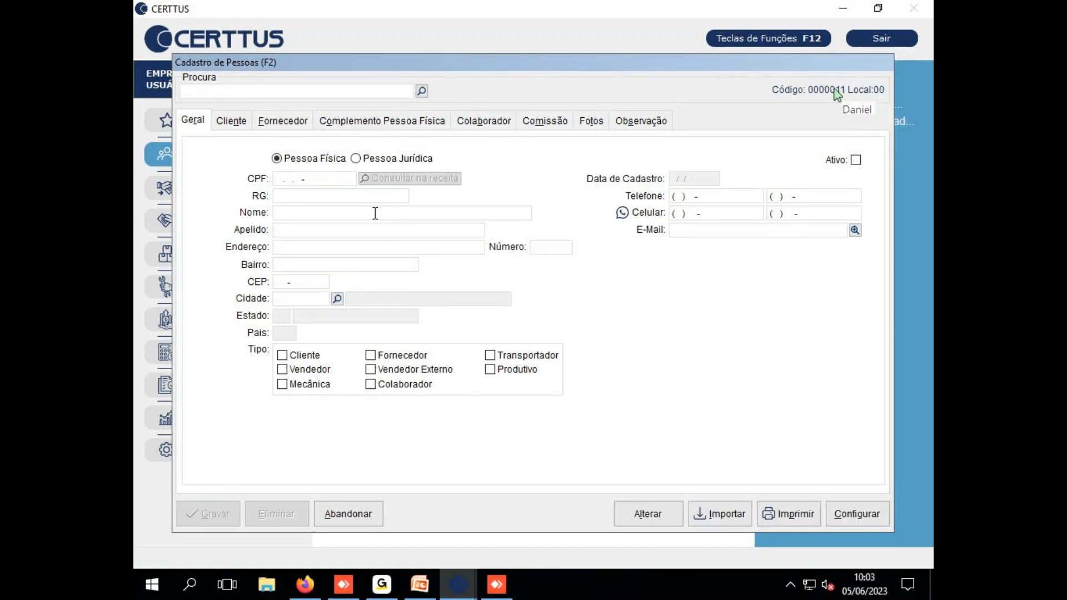
Close Cadastro de Pessoas and open Configuração de Usuários from the Suporte functions
{"action": "key", "text": "Escape"}
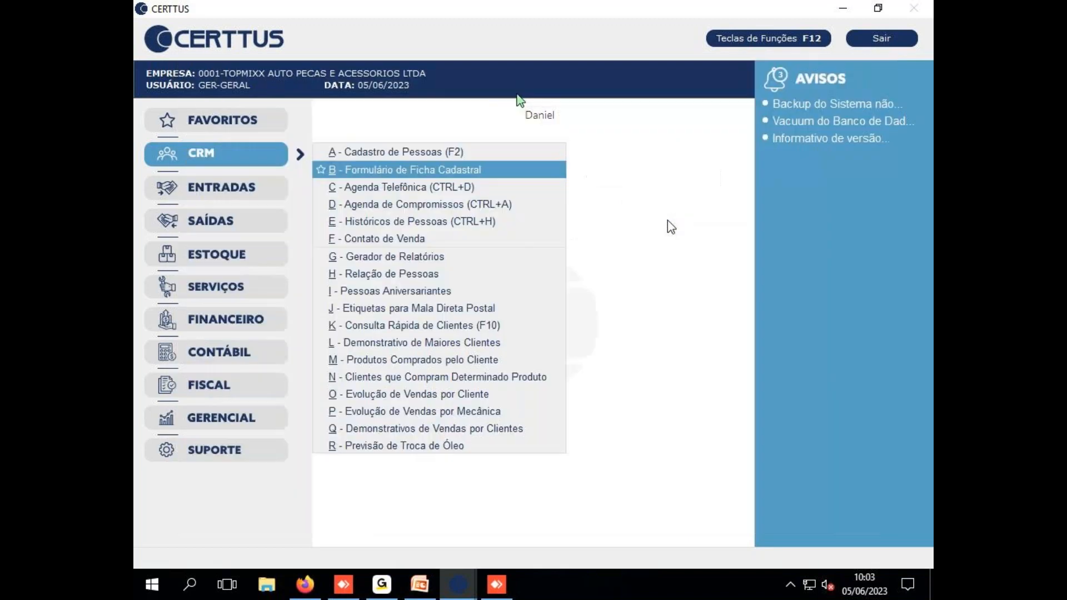
{"action": "left_click", "coordinate": [595, 342]}
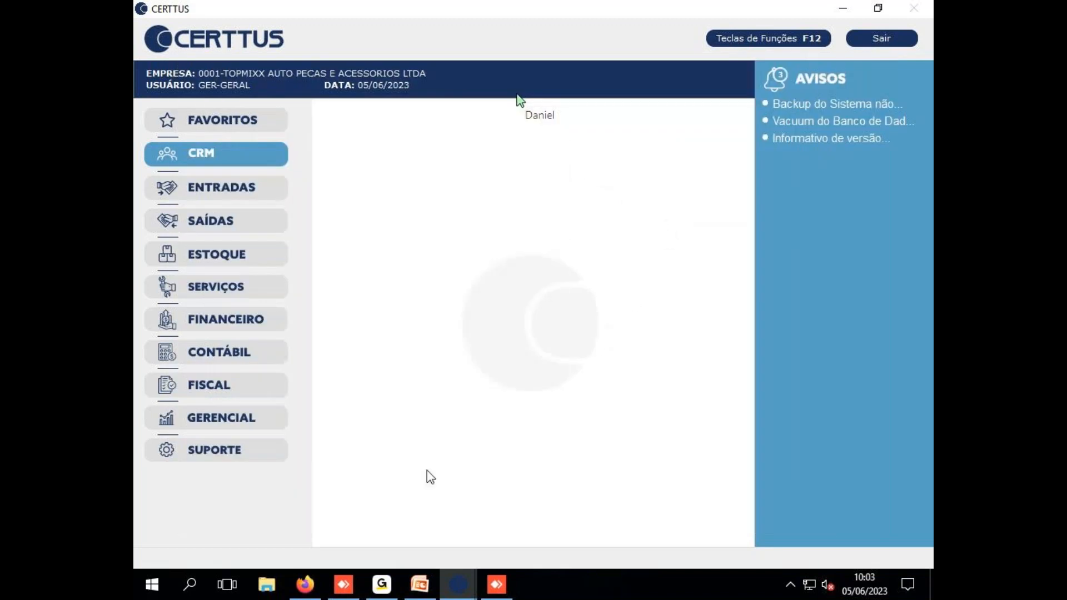
{"action": "left_click", "coordinate": [265, 459]}
{"action": "left_click", "coordinate": [266, 459]}
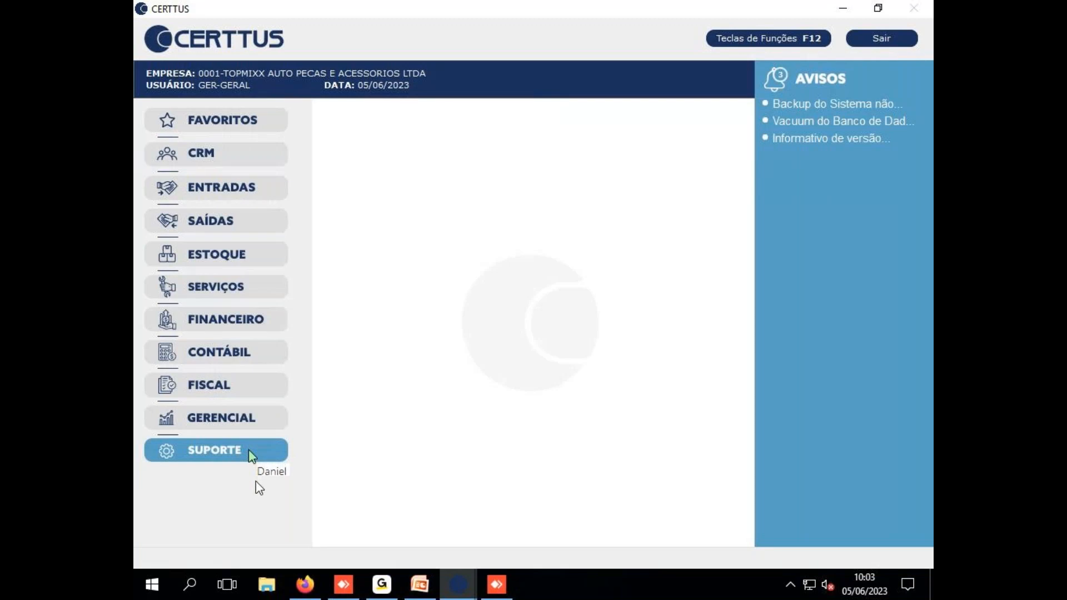
{"action": "left_click", "coordinate": [260, 454]}
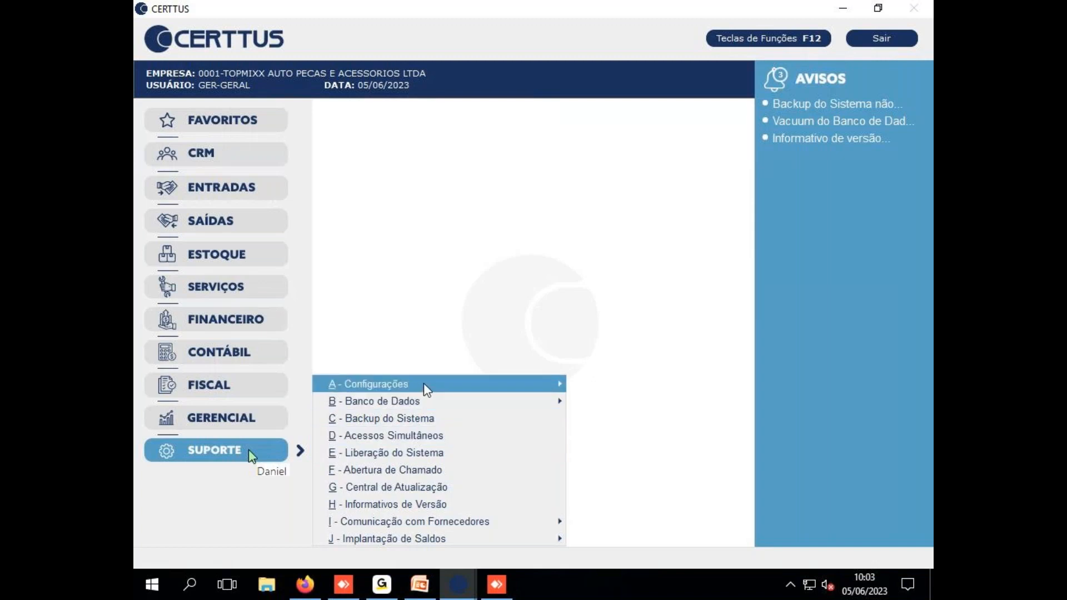
{"action": "mouse_move", "coordinate": [427, 386]}
{"action": "left_click", "coordinate": [578, 402]}
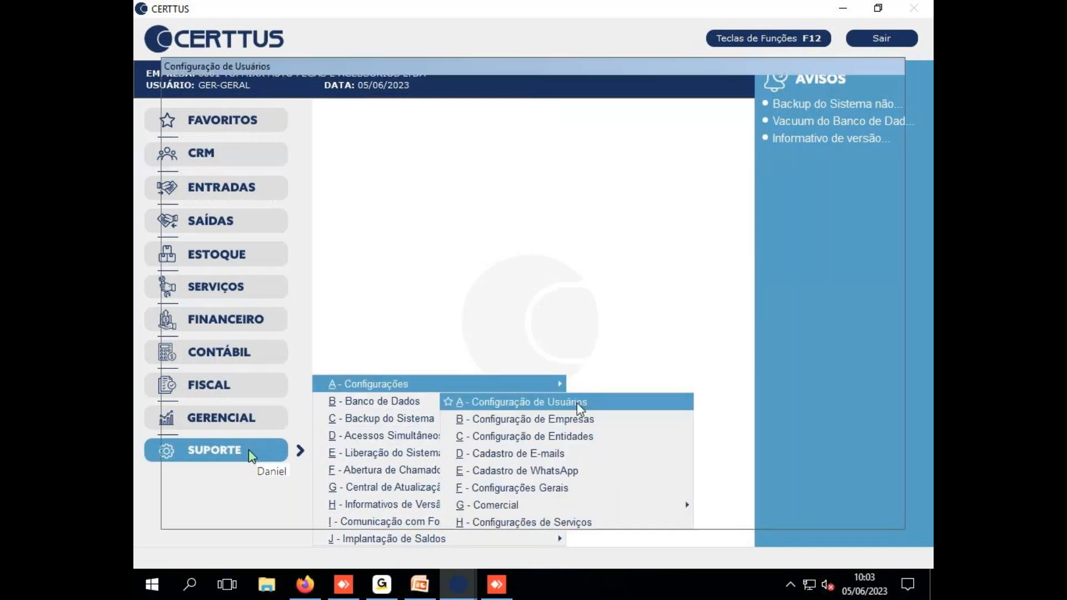
Look up user code 11, abandon that unsaved entry, and begin a blank new user inclusion
{"action": "type", "text": "11"}
{"action": "key", "text": "Return"}
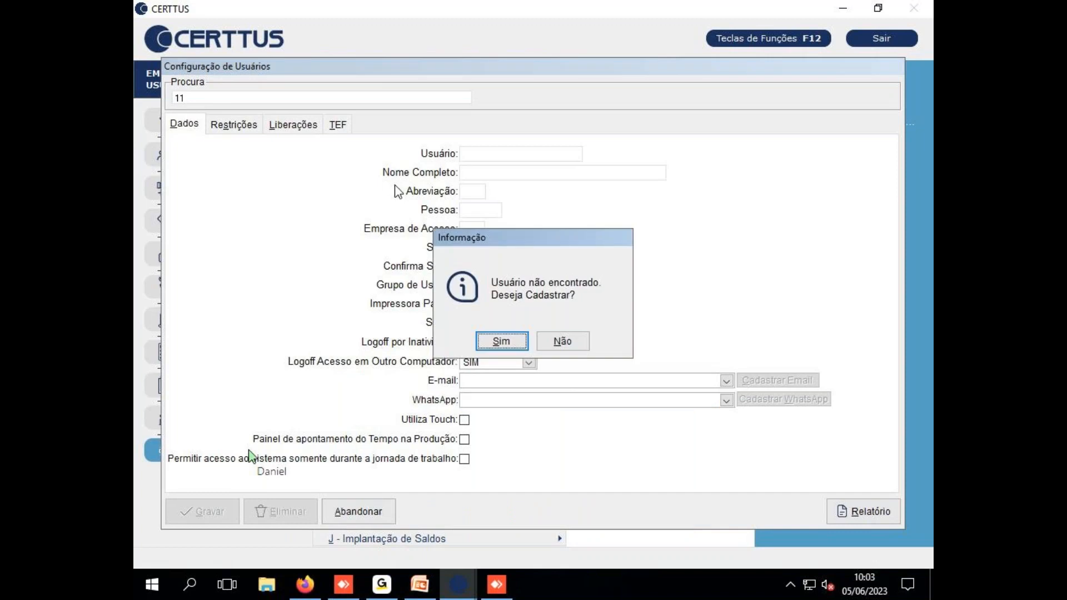
{"action": "key", "text": "Tab"}
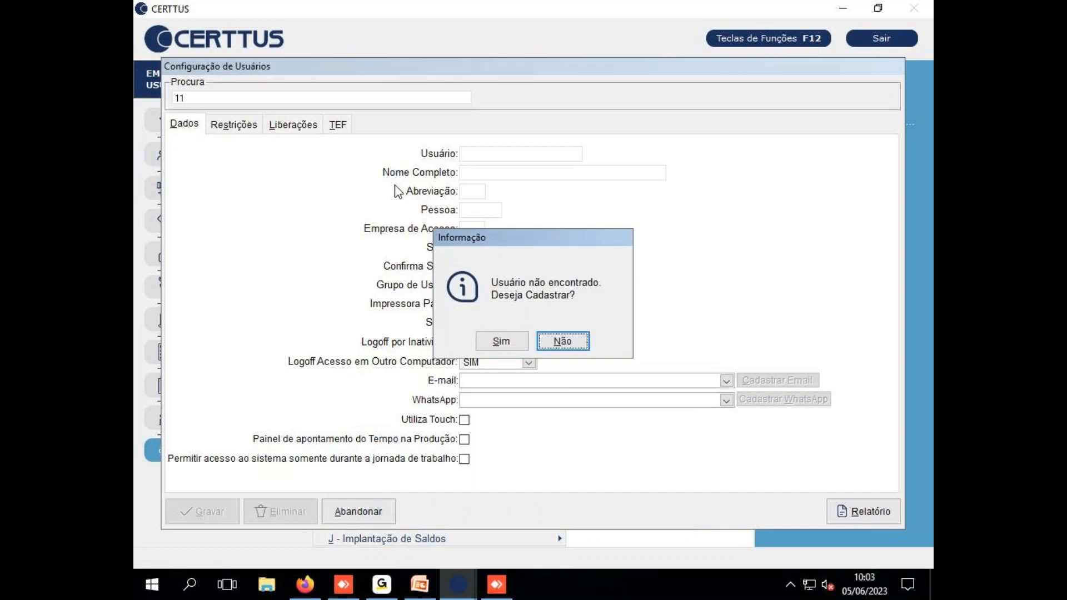
{"action": "left_click", "coordinate": [571, 336]}
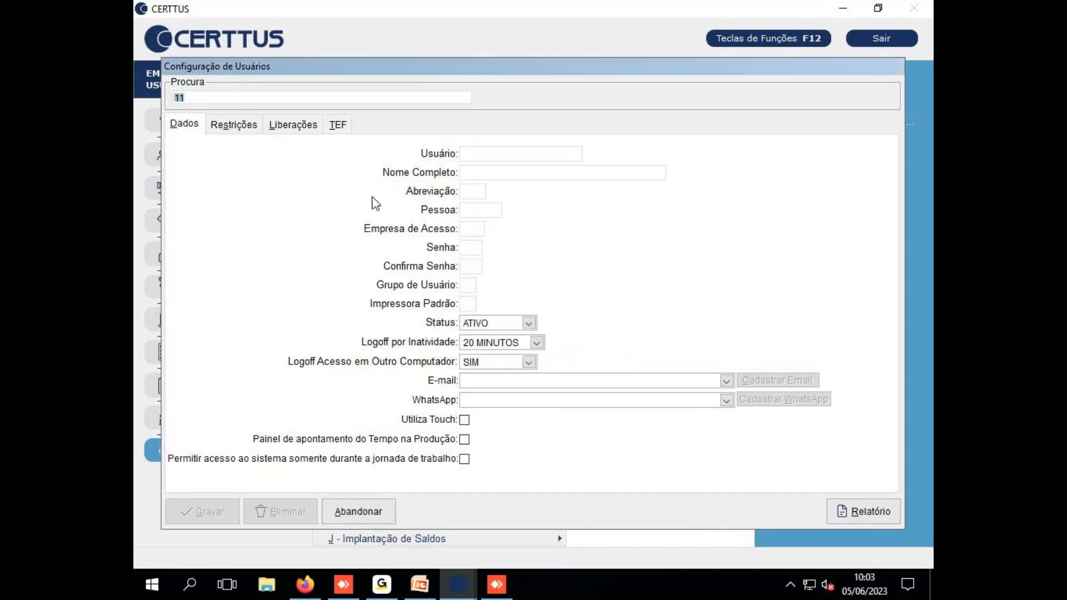
{"action": "key", "text": "Return"}
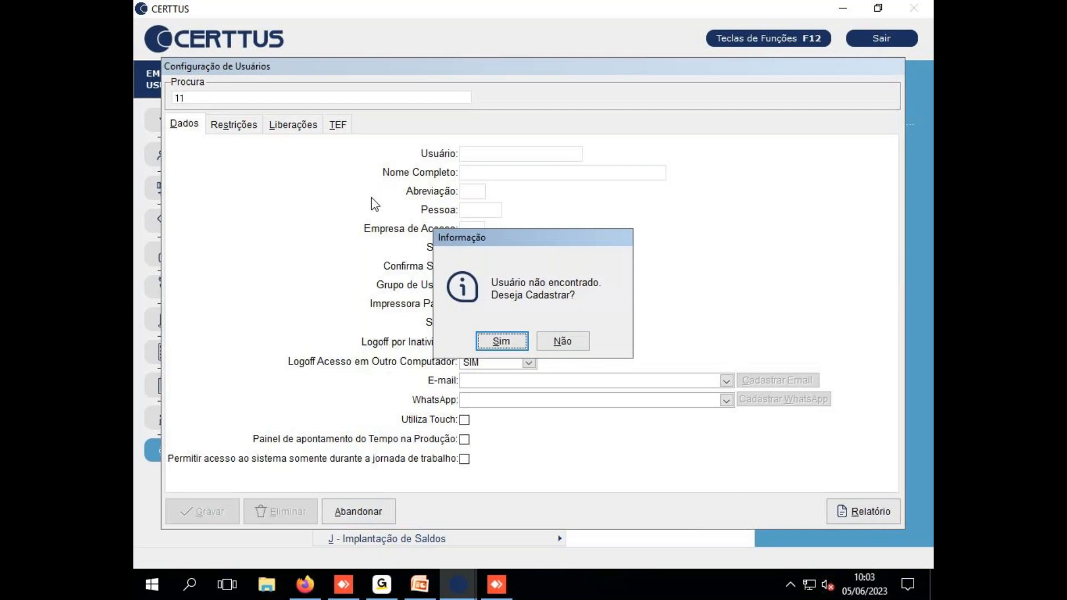
{"action": "key", "text": "Return"}
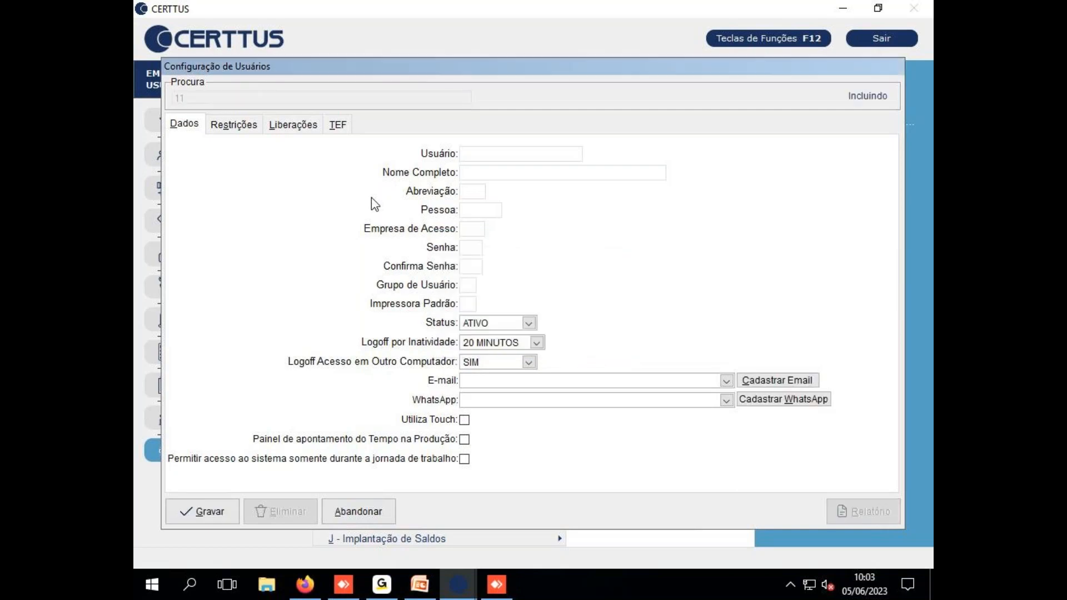
{"action": "left_click", "coordinate": [359, 511]}
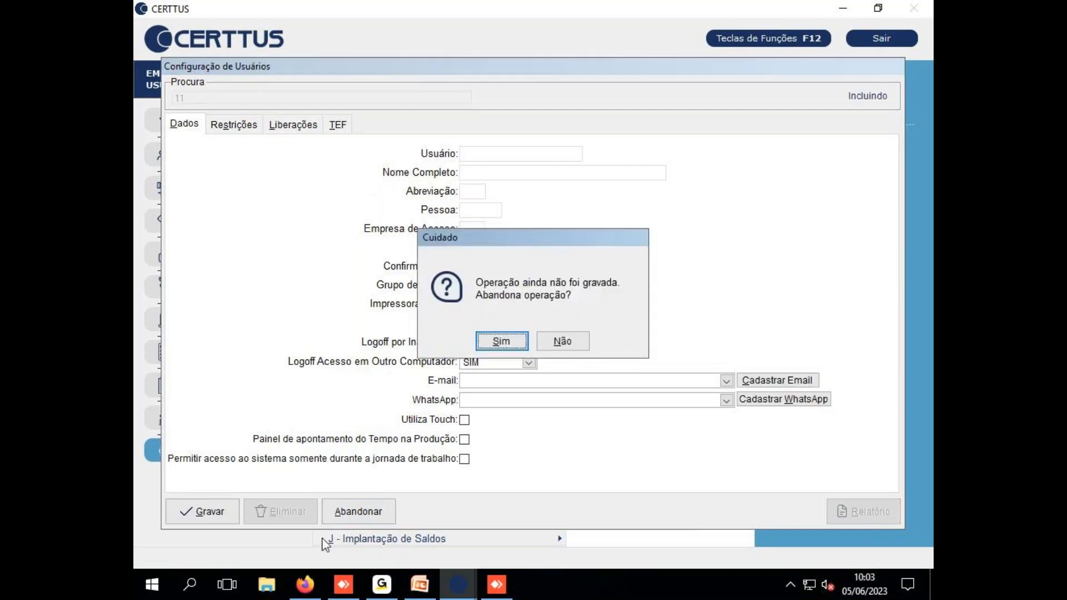
{"action": "left_click", "coordinate": [496, 341]}
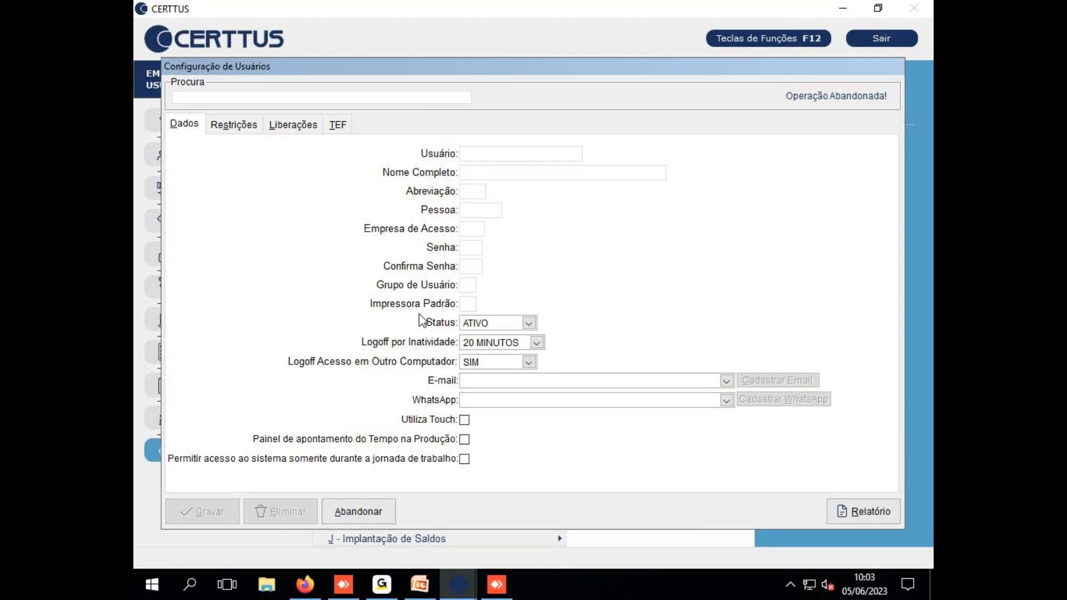
{"action": "key", "text": "Return"}
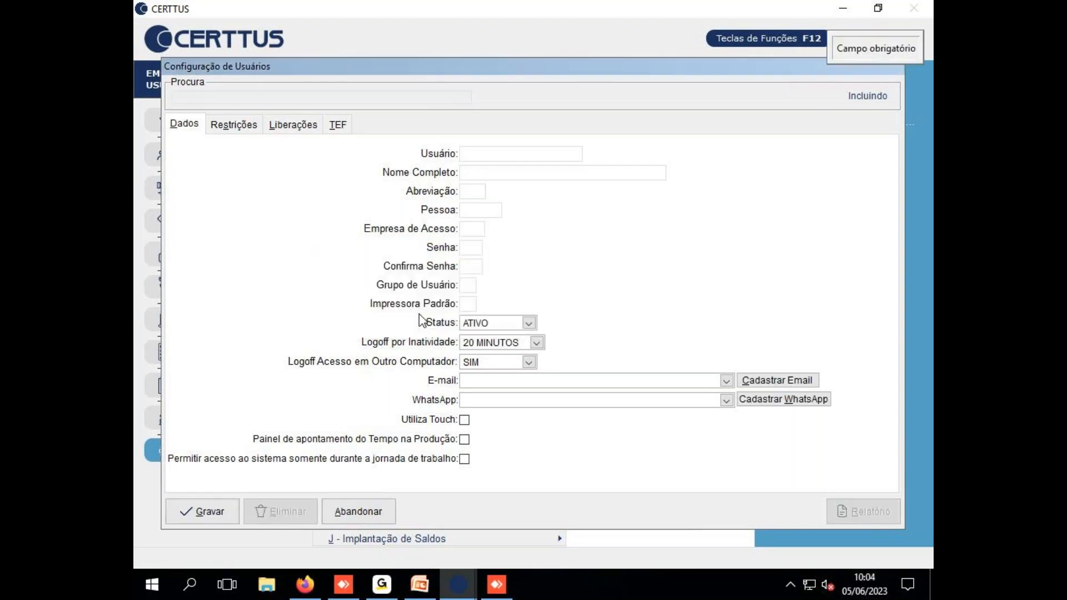
Enter login BETO, the user's full name and its abbreviation
{"action": "type", "text": "R"}
{"action": "key", "text": "BackSpace"}
{"action": "type", "text": "RO"}
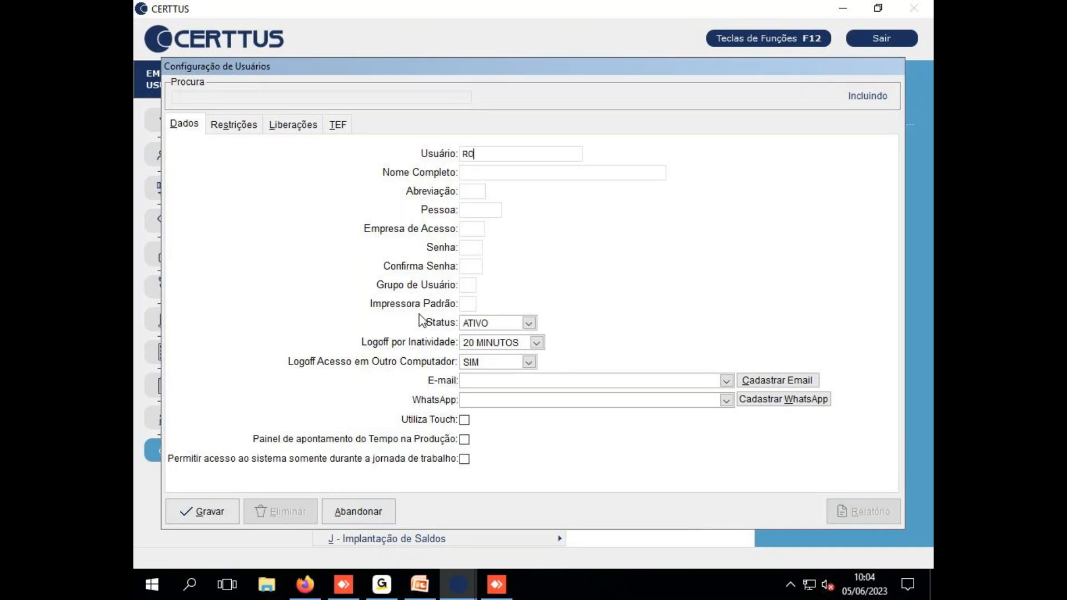
{"action": "type", "text": "BERTO"}
{"action": "key", "text": "BackSpace"}
{"action": "key", "text": "BackSpace"}
{"action": "key", "text": "BackSpace"}
{"action": "key", "text": "BackSpace"}
{"action": "key", "text": "BackSpace"}
{"action": "key", "text": "BackSpace"}
{"action": "key", "text": "BackSpace"}
{"action": "type", "text": "BER"}
{"action": "key", "text": "BackSpace"}
{"action": "type", "text": "TO"}
{"action": "key", "text": "Tab"}
{"action": "type", "text": "ROBERT"}
{"action": "key", "text": "BackSpace"}
{"action": "key", "text": "BackSpace"}
{"action": "type", "text": "R"}
{"action": "key", "text": "Return"}
{"action": "left_click", "coordinate": [508, 173]}
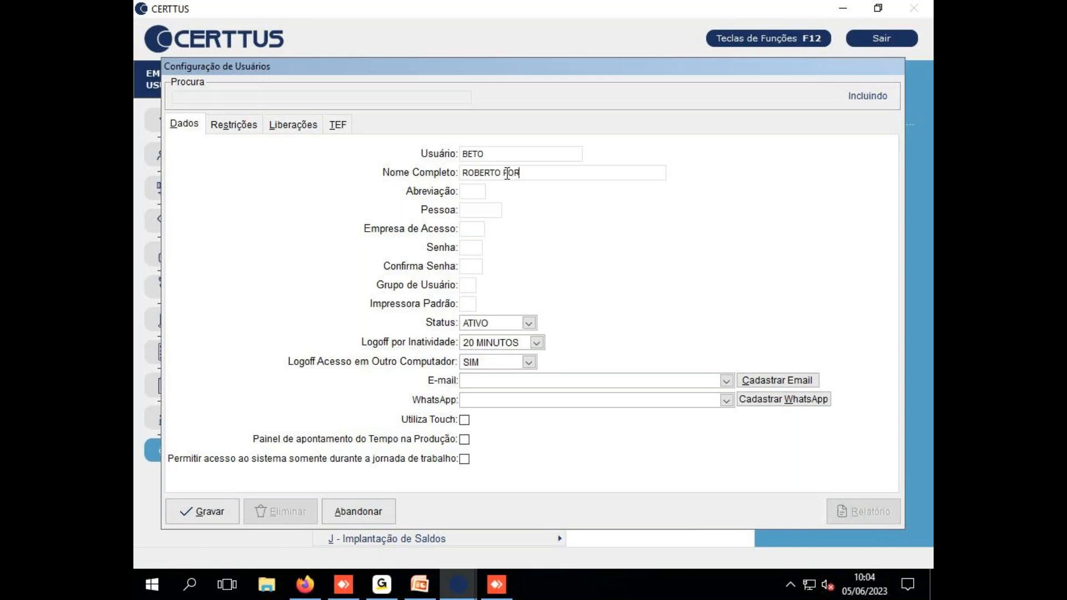
{"action": "key", "text": "Return"}
{"action": "type", "text": "R"}
{"action": "key", "text": "BackSpace"}
{"action": "key", "text": "shift+Tab"}
{"action": "type", "text": "B"}
{"action": "key", "text": "ctrl+z"}
{"action": "key", "text": "Tab"}
{"action": "type", "text": "BTO"}
Link person 11, give access to company 0001, and set and confirm the password
{"action": "key", "text": "Tab"}
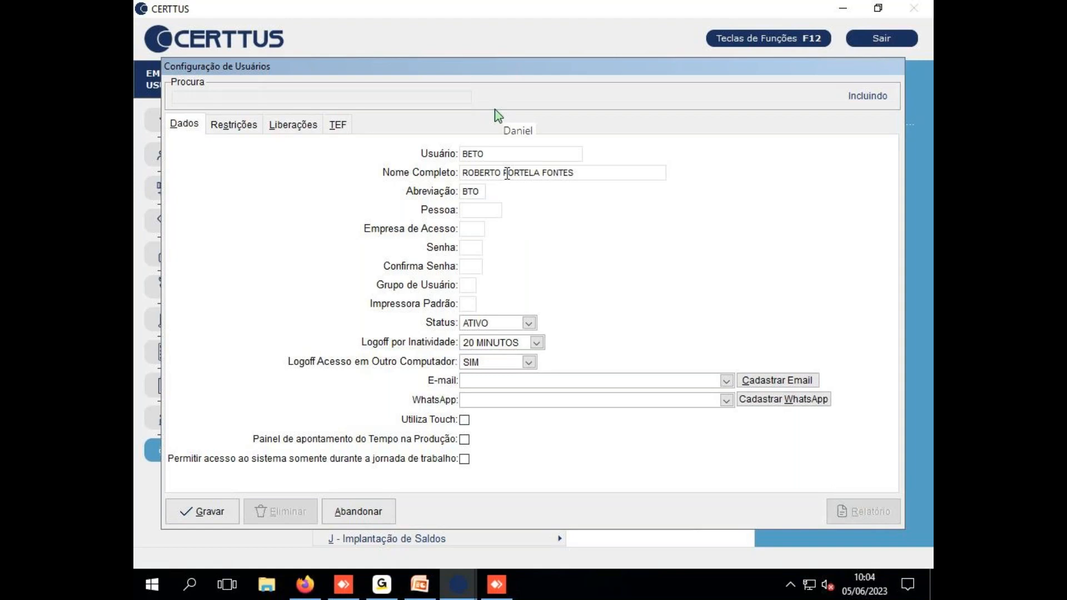
{"action": "type", "text": "11"}
{"action": "key", "text": "Tab"}
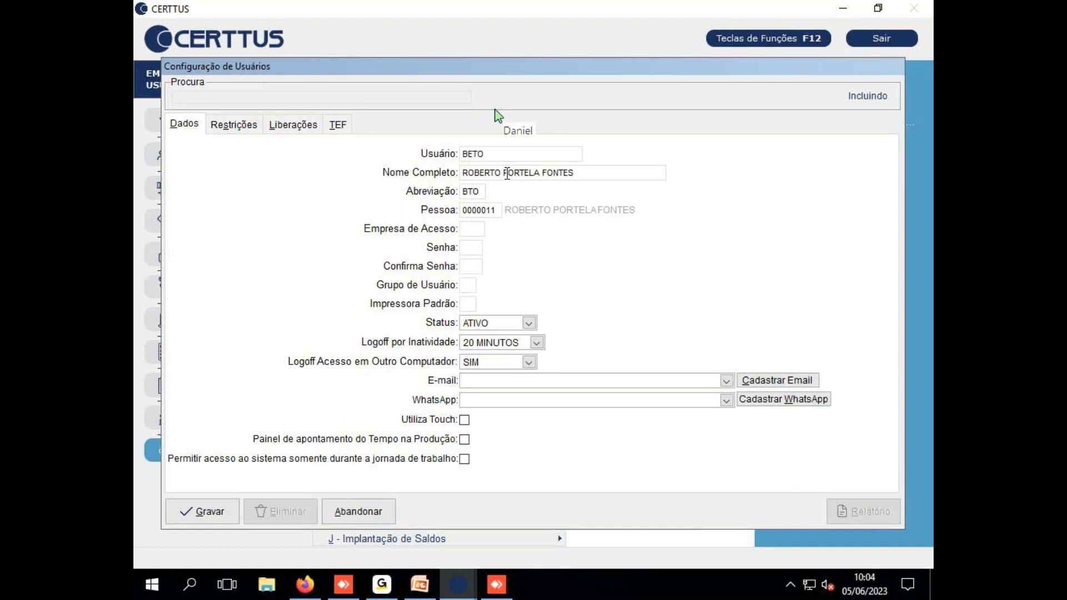
{"action": "type", "text": "0001"}
{"action": "key", "text": "Tab"}
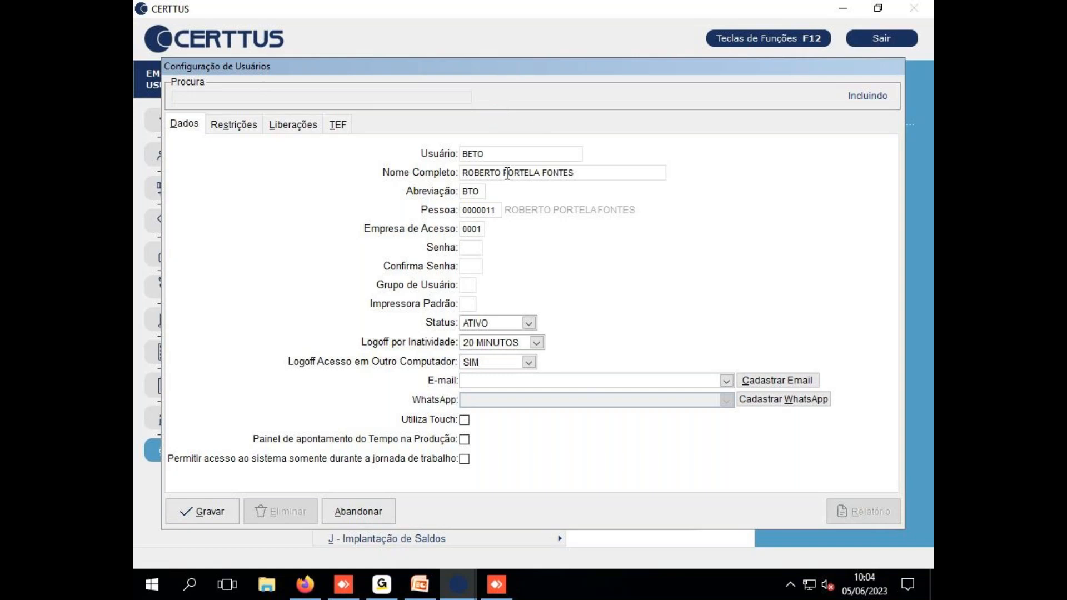
{"action": "type", "text": "*****"}
{"action": "key", "text": "Tab"}
{"action": "type", "text": "*****"}
Choose group 03 ADMINISTRADOR and default printer 01, then save the new user
{"action": "key", "text": "Tab"}
{"action": "key", "text": "Return"}
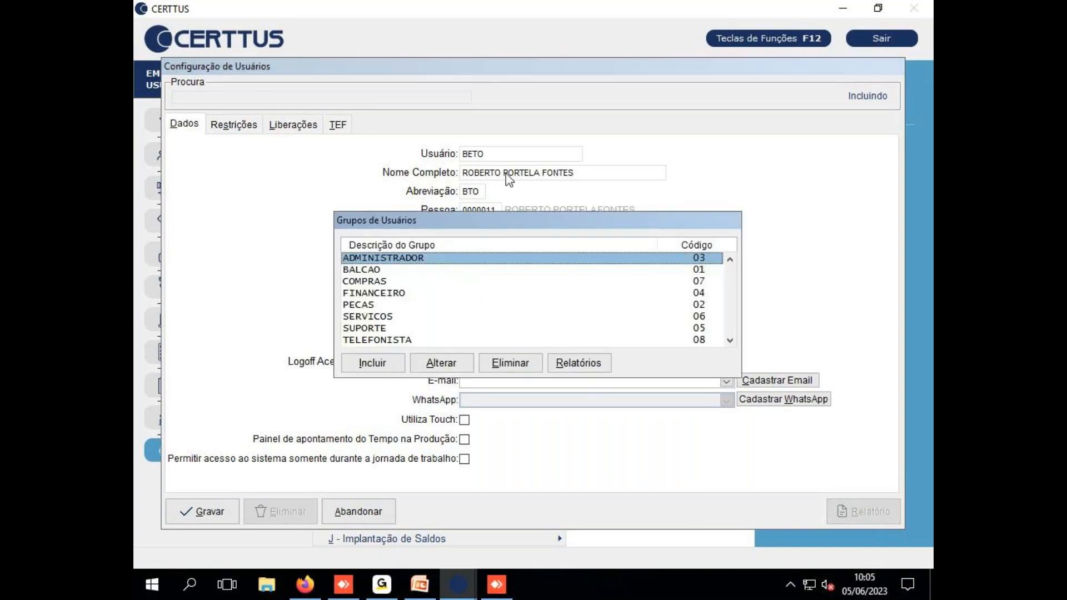
{"action": "key", "text": "Return"}
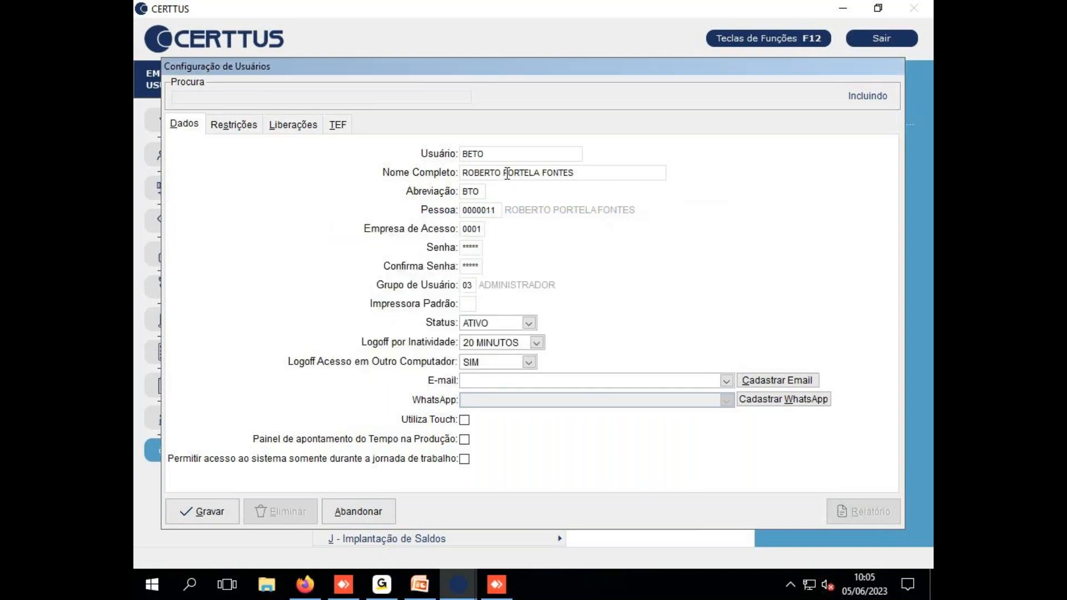
{"action": "type", "text": "01"}
{"action": "key", "text": "Return"}
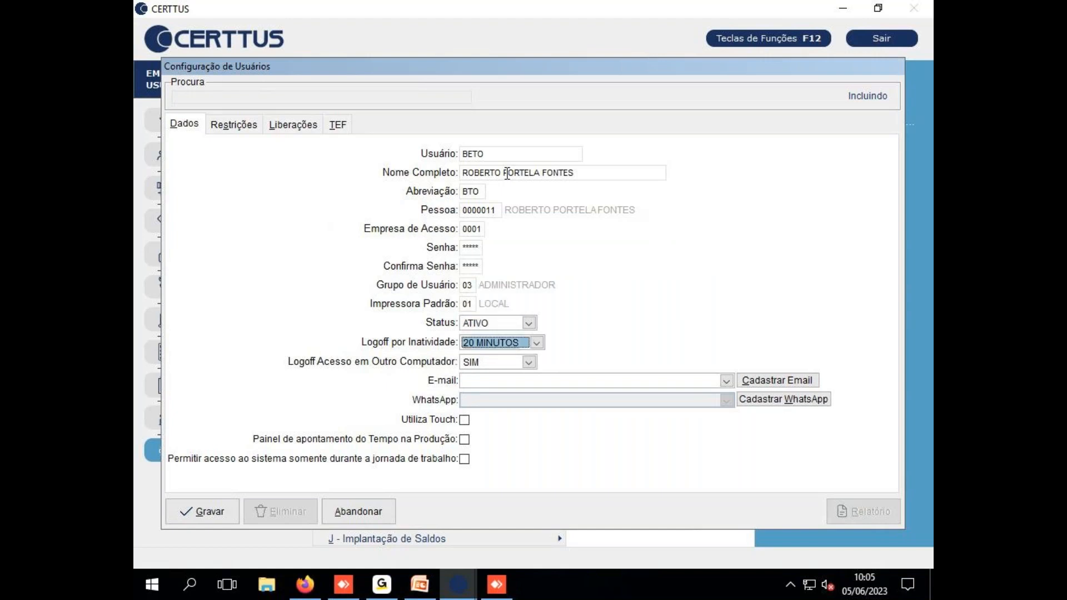
{"action": "key", "text": "Return"}
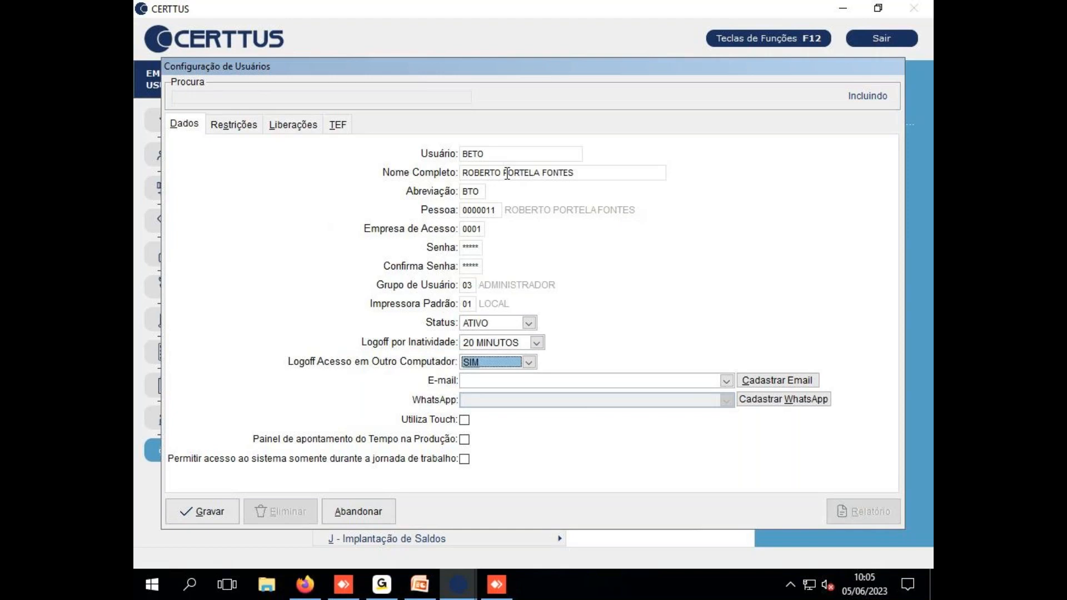
{"action": "left_click", "coordinate": [185, 512]}
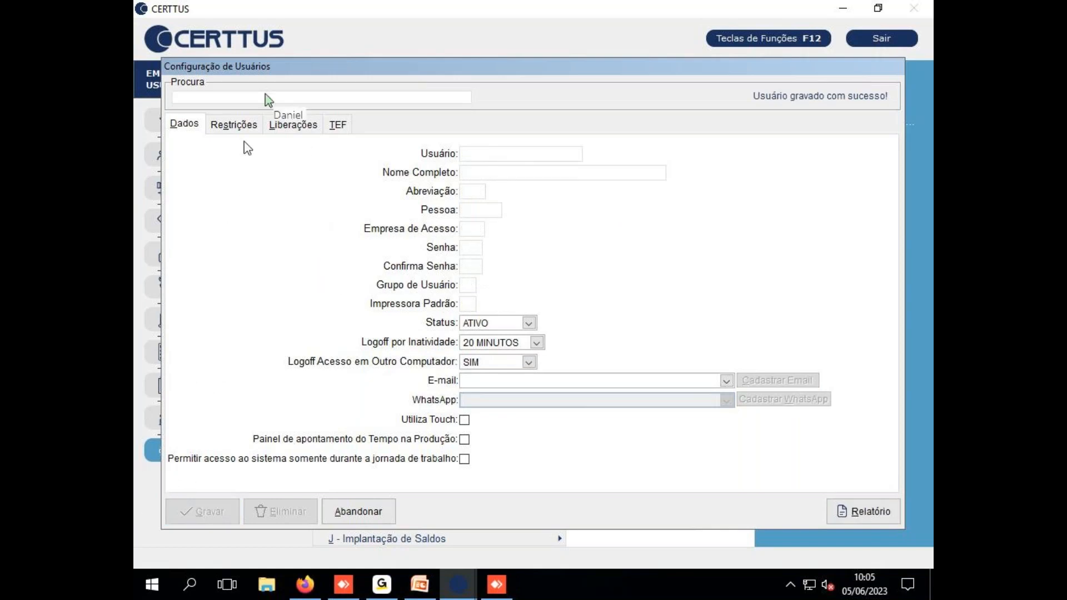
Search for user BETO, load it for editing, and show its Restrições page
{"action": "type", "text": "BETO"}
{"action": "key", "text": "Return"}
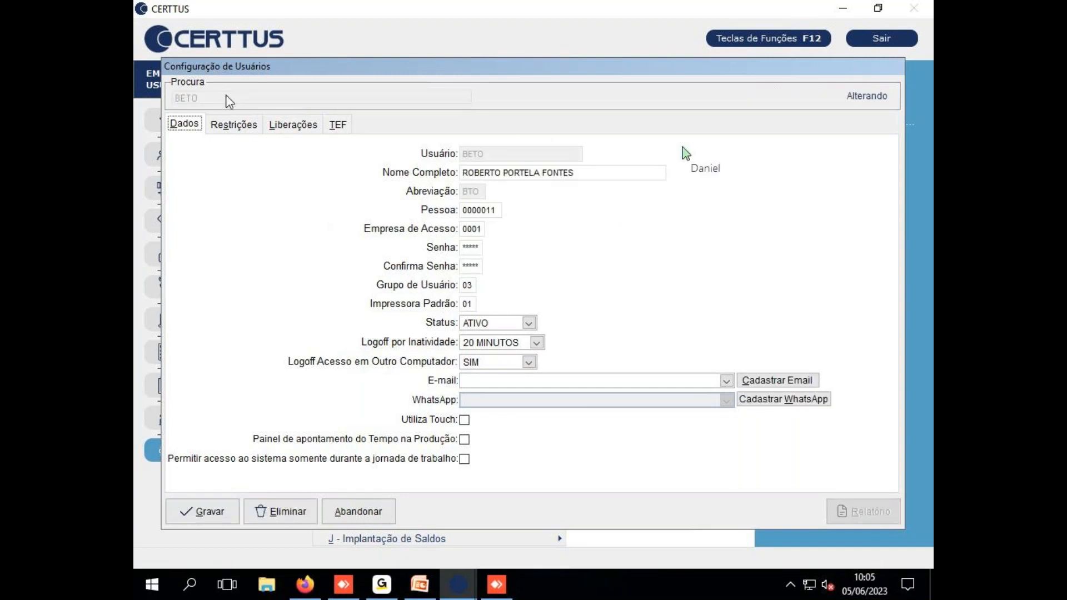
{"action": "left_click", "coordinate": [236, 124]}
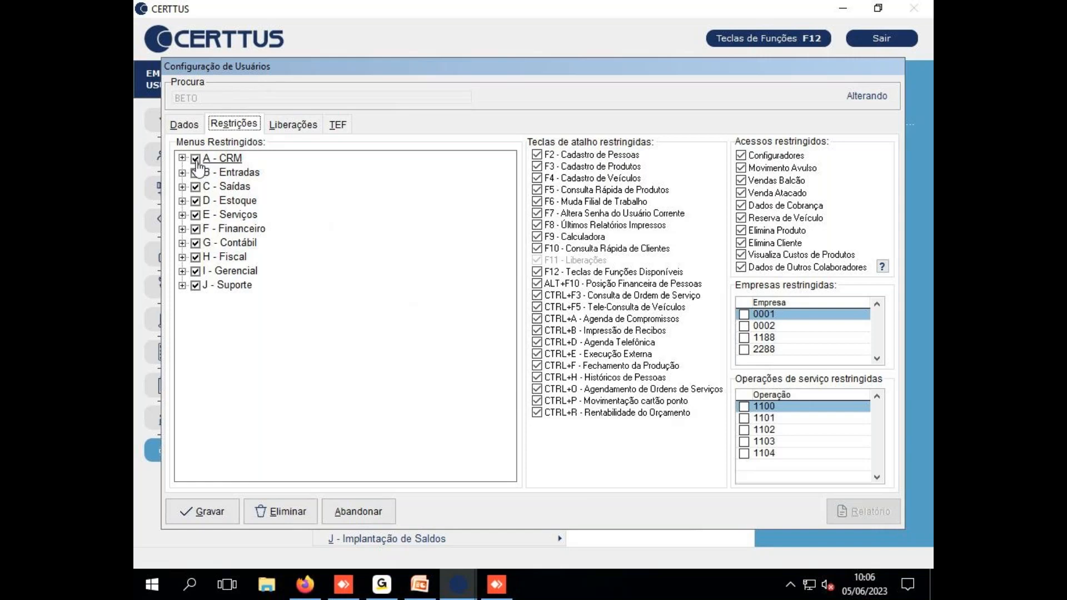
Untick all ten restricted menus, from CRM through Suporte
{"action": "left_click", "coordinate": [195, 159]}
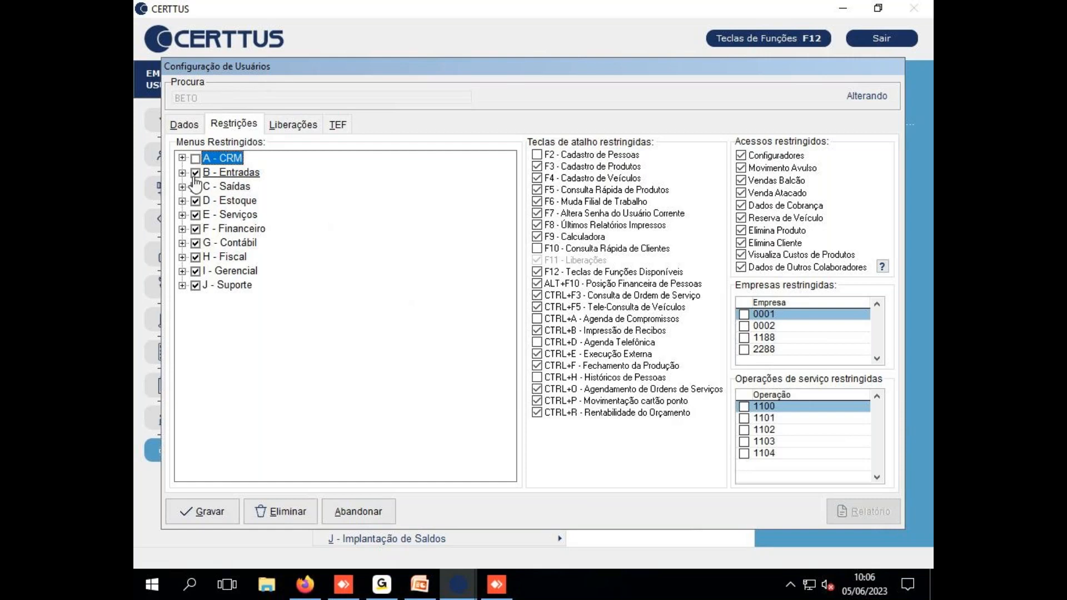
{"action": "left_click", "coordinate": [195, 173]}
{"action": "left_click", "coordinate": [196, 187]}
{"action": "left_click", "coordinate": [196, 201]}
{"action": "left_click", "coordinate": [195, 215]}
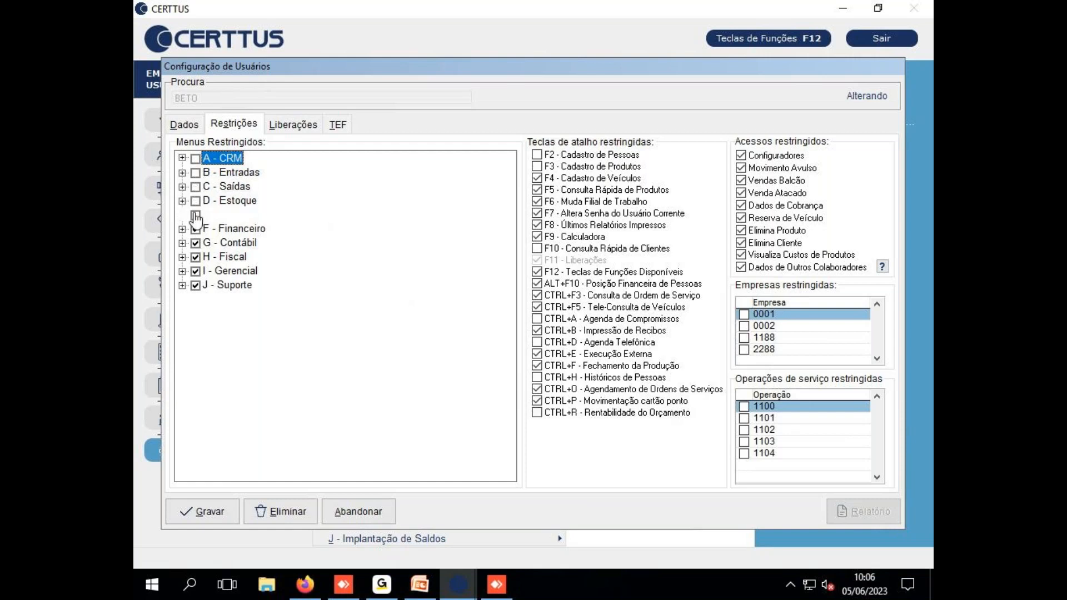
{"action": "left_click", "coordinate": [195, 230]}
{"action": "left_click", "coordinate": [196, 244]}
{"action": "left_click", "coordinate": [195, 258]}
{"action": "left_click", "coordinate": [196, 272]}
{"action": "left_click", "coordinate": [196, 286]}
Unrestrict shortcuts such as Consulta Rápida de Produtos, Calculadora and Impressão de Recibos
{"action": "left_click", "coordinate": [537, 190]}
{"action": "left_click", "coordinate": [537, 202]}
{"action": "left_click", "coordinate": [536, 214]}
{"action": "left_click", "coordinate": [537, 225]}
{"action": "left_click", "coordinate": [537, 237]}
{"action": "left_click", "coordinate": [537, 272]}
{"action": "left_click", "coordinate": [537, 283]}
{"action": "left_click", "coordinate": [537, 307]}
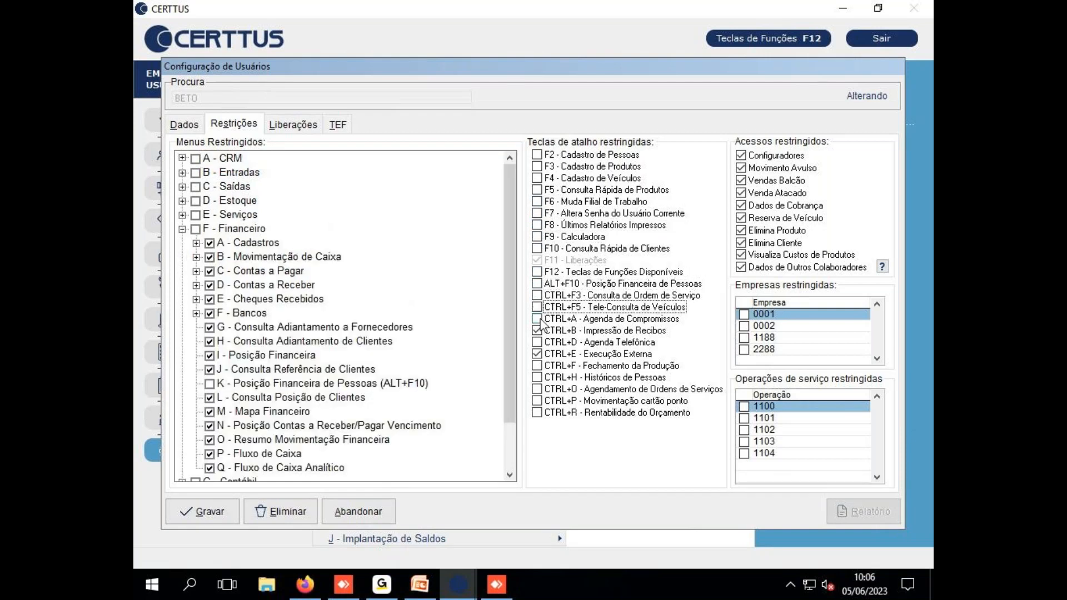
{"action": "left_click", "coordinate": [536, 330]}
Clear the Financeiro menu with its submenus and lift the Configuradores and following access restrictions
{"action": "scroll", "coordinate": [344, 267], "scroll_direction": "down", "scroll_amount": 2}
{"action": "left_click", "coordinate": [195, 173]}
{"action": "left_click", "coordinate": [195, 173]}
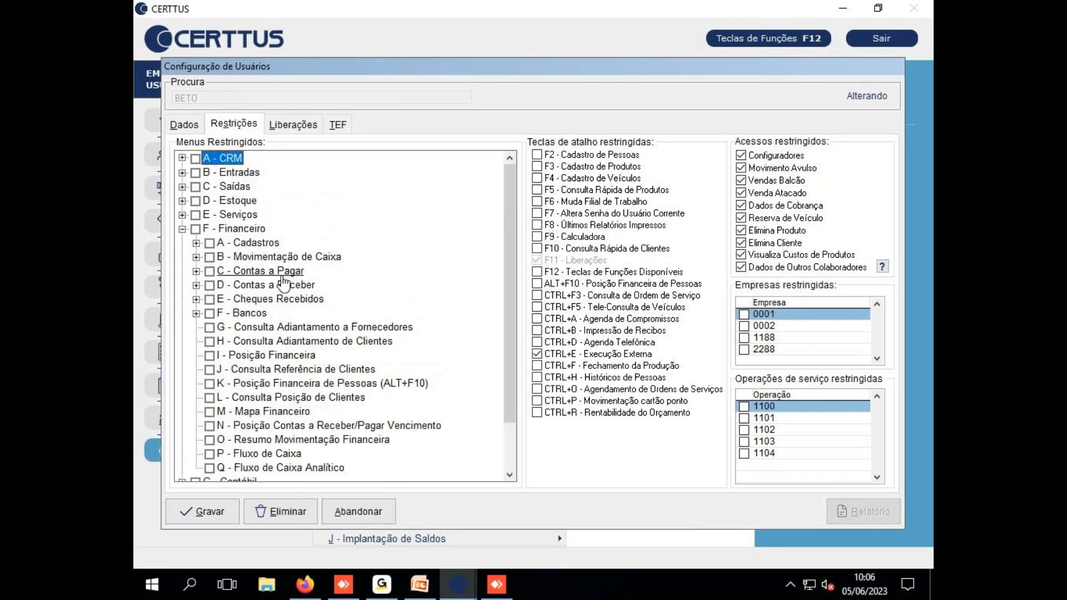
{"action": "left_click", "coordinate": [757, 158]}
{"action": "key", "text": "Tab"}
{"action": "key", "text": "space"}
{"action": "key", "text": "Tab"}
{"action": "key", "text": "space"}
{"action": "key", "text": "Tab"}
{"action": "key", "text": "space"}
{"action": "key", "text": "Tab"}
{"action": "key", "text": "space"}
{"action": "key", "text": "Tab"}
{"action": "key", "text": "space"}
{"action": "key", "text": "Tab"}
{"action": "key", "text": "space"}
{"action": "key", "text": "Tab"}
{"action": "key", "text": "space"}
{"action": "key", "text": "Tab"}
{"action": "key", "text": "space"}
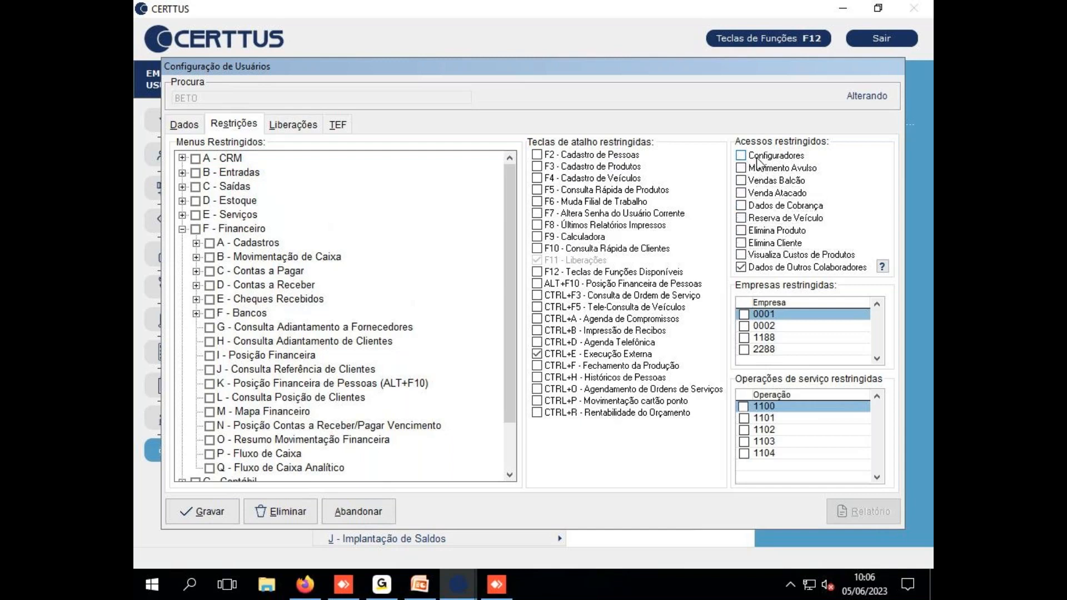
{"action": "key", "text": "space"}
Grant the release options Entradas through Outros on the Liberações page
{"action": "left_click", "coordinate": [281, 124]}
{"action": "key", "text": "space"}
{"action": "key", "text": "Down"}
{"action": "key", "text": "space"}
{"action": "key", "text": "Down"}
{"action": "key", "text": "space"}
{"action": "key", "text": "Down"}
{"action": "key", "text": "space"}
{"action": "key", "text": "Down"}
{"action": "key", "text": "space"}
{"action": "key", "text": "Down"}
{"action": "key", "text": "space"}
{"action": "key", "text": "Down"}
{"action": "key", "text": "space"}
{"action": "key", "text": "Down"}
{"action": "key", "text": "space"}
{"action": "key", "text": "Down"}
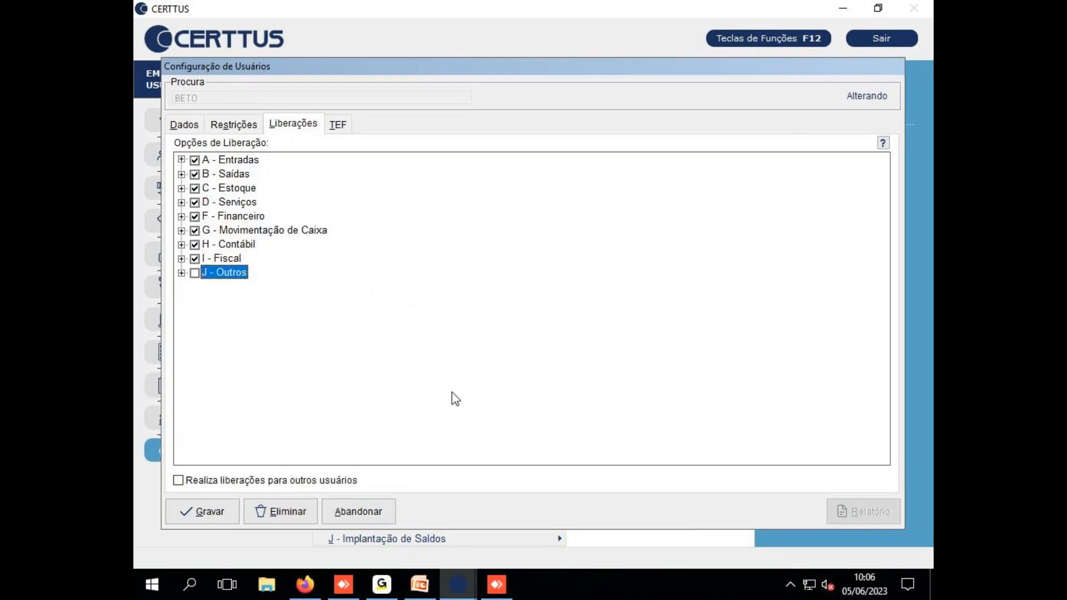
Save the user's releases, acknowledge the confirmation, and exit CERTTUS
{"action": "left_click", "coordinate": [213, 510]}
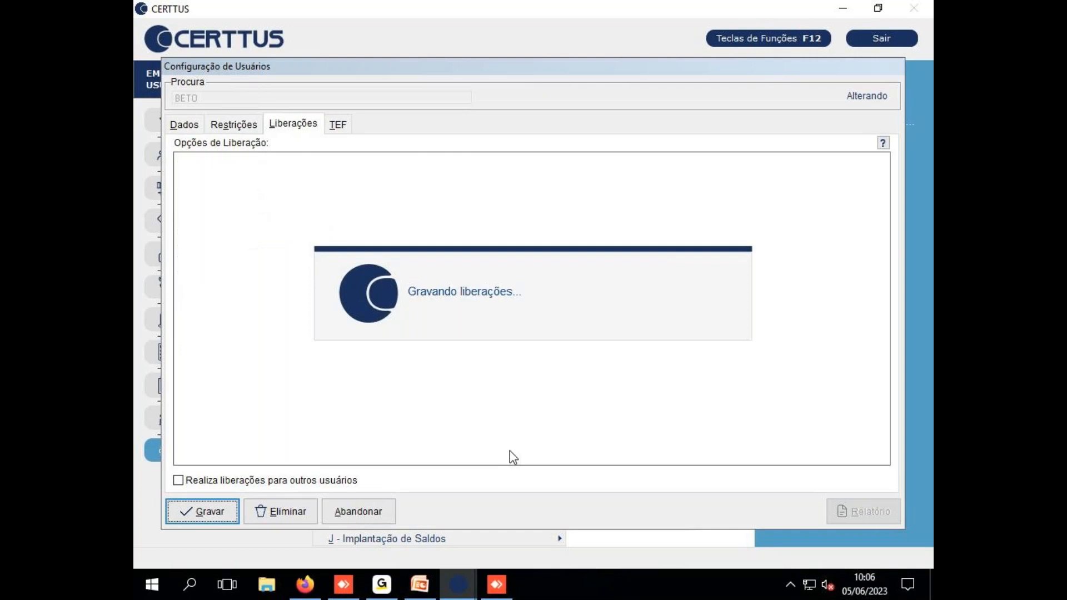
{"action": "left_click", "coordinate": [523, 342]}
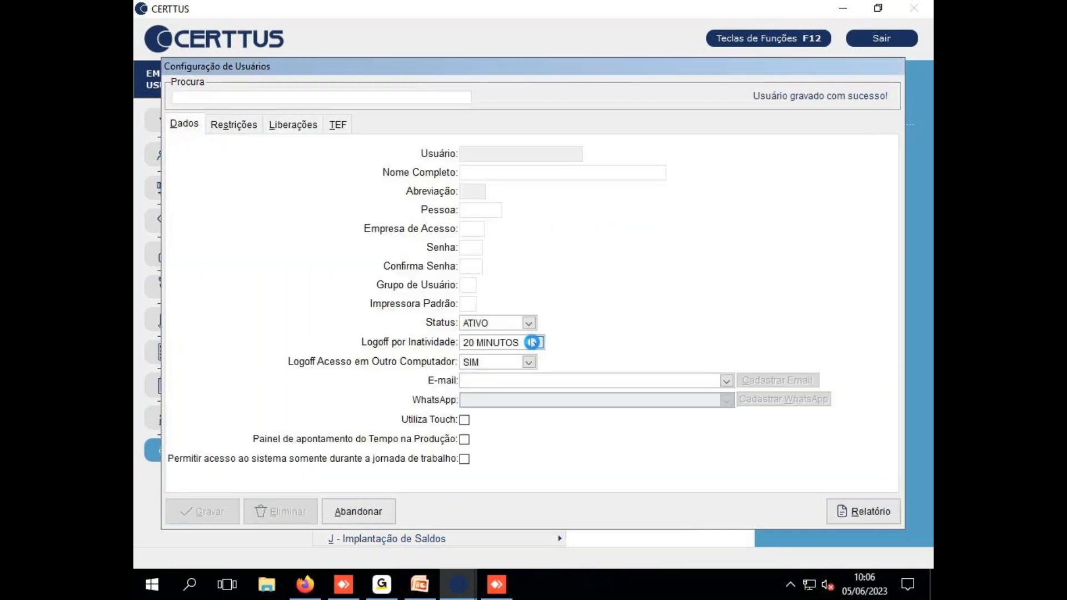
{"action": "key", "text": "Escape"}
{"action": "key", "text": "Escape"}
{"action": "left_click", "coordinate": [493, 350]}
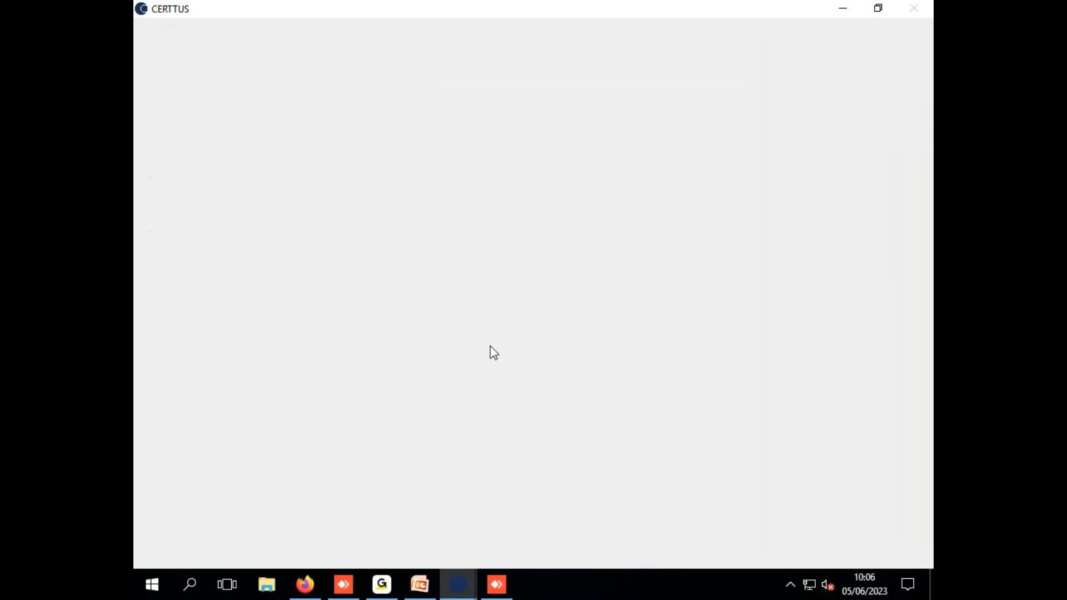
Confirm closing CERTTUS and relaunch it from the desktop shortcut
{"action": "left_click", "coordinate": [456, 582]}
{"action": "key", "text": "Escape"}
{"action": "left_click", "coordinate": [493, 341]}
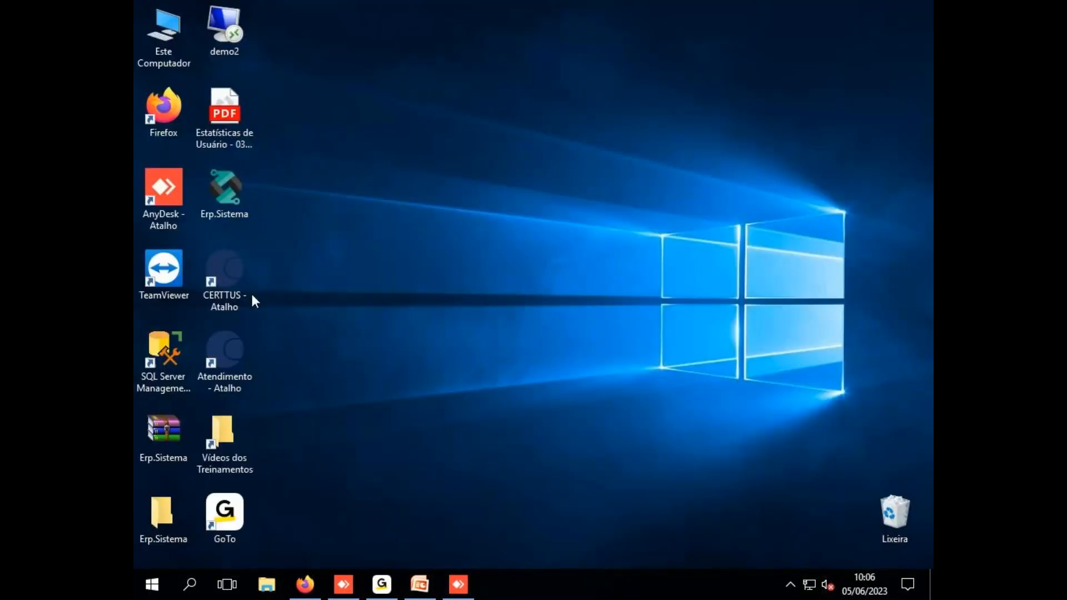
{"action": "double_click", "coordinate": [227, 289]}
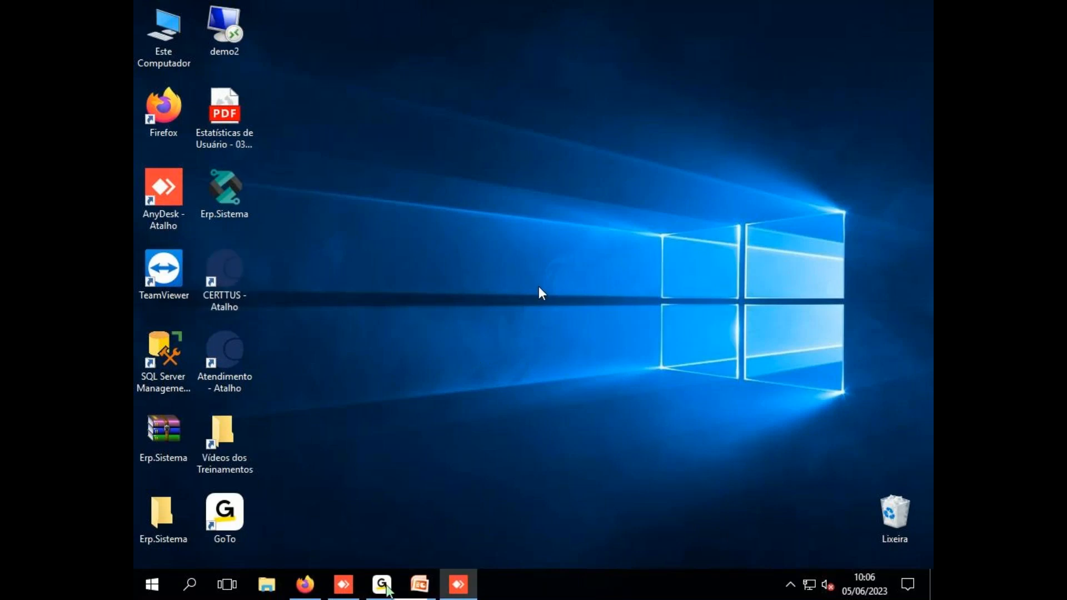
Type the new user's name in the login Usuário field, then return to the training slides
{"action": "left_click", "coordinate": [419, 585]}
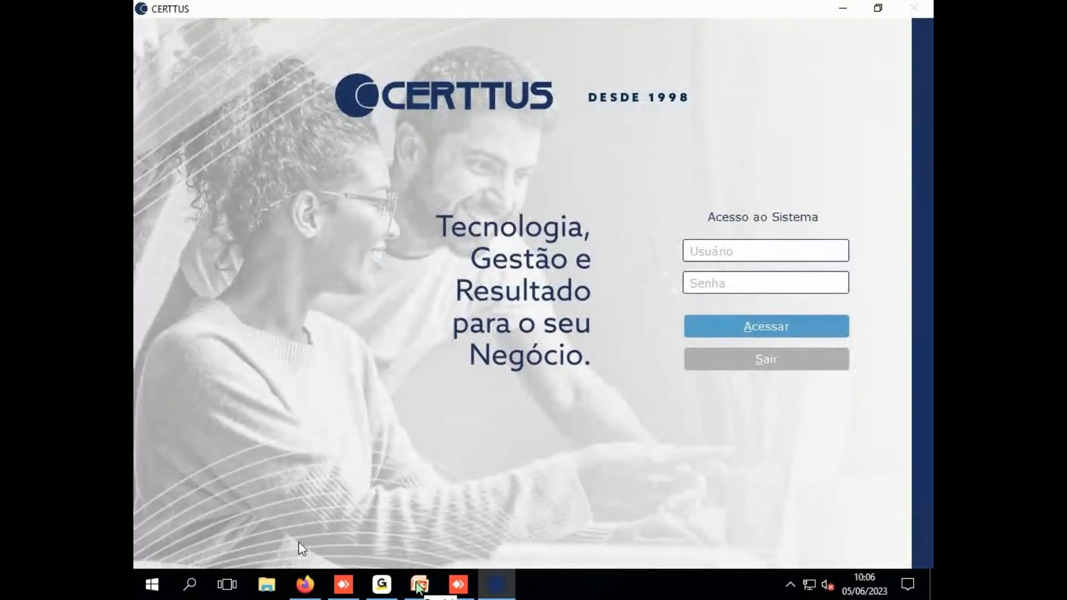
{"action": "type", "text": "RIO"}
{"action": "key", "text": "BackSpace"}
{"action": "key", "text": "BackSpace"}
{"action": "key", "text": "BackSpace"}
{"action": "type", "text": "T"}
{"action": "left_click", "coordinate": [420, 585]}
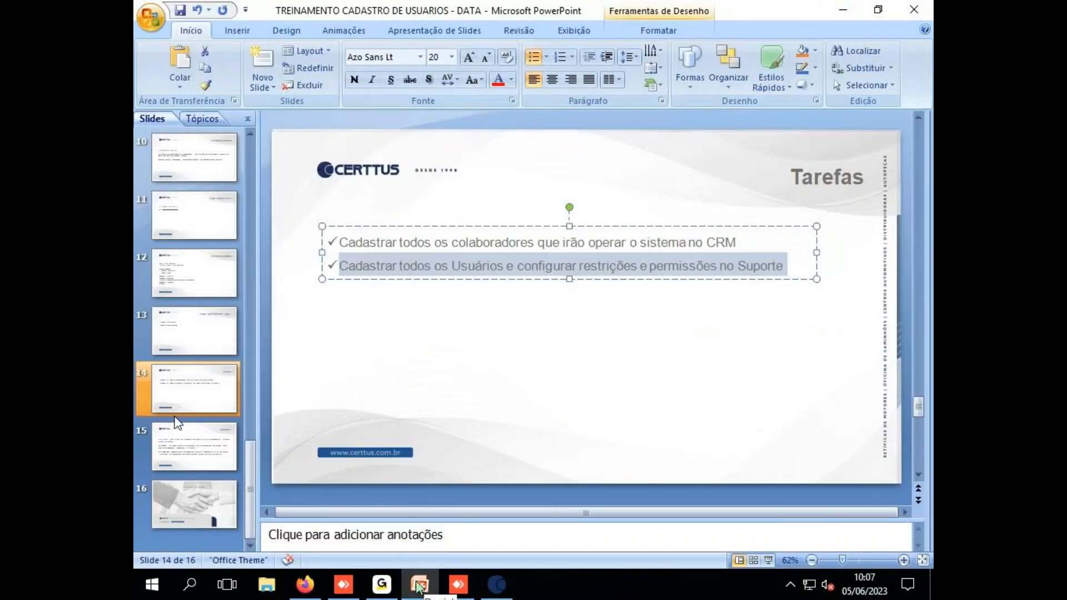
Advance the deck to slide 15 'Duvidas?' and minimize PowerPoint
{"action": "left_click", "coordinate": [179, 442]}
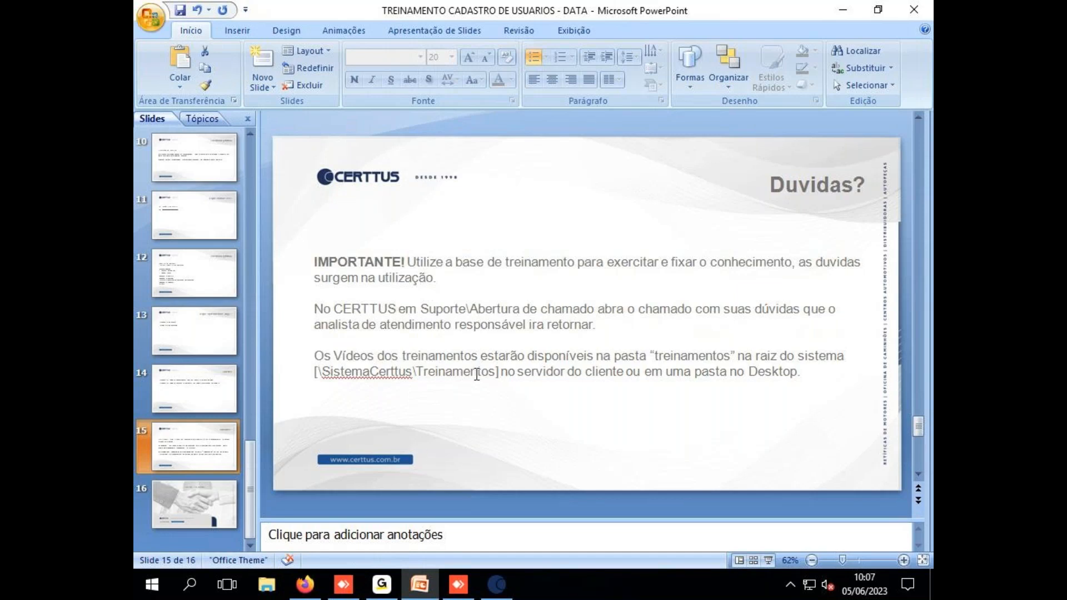
{"action": "left_click", "coordinate": [842, 10]}
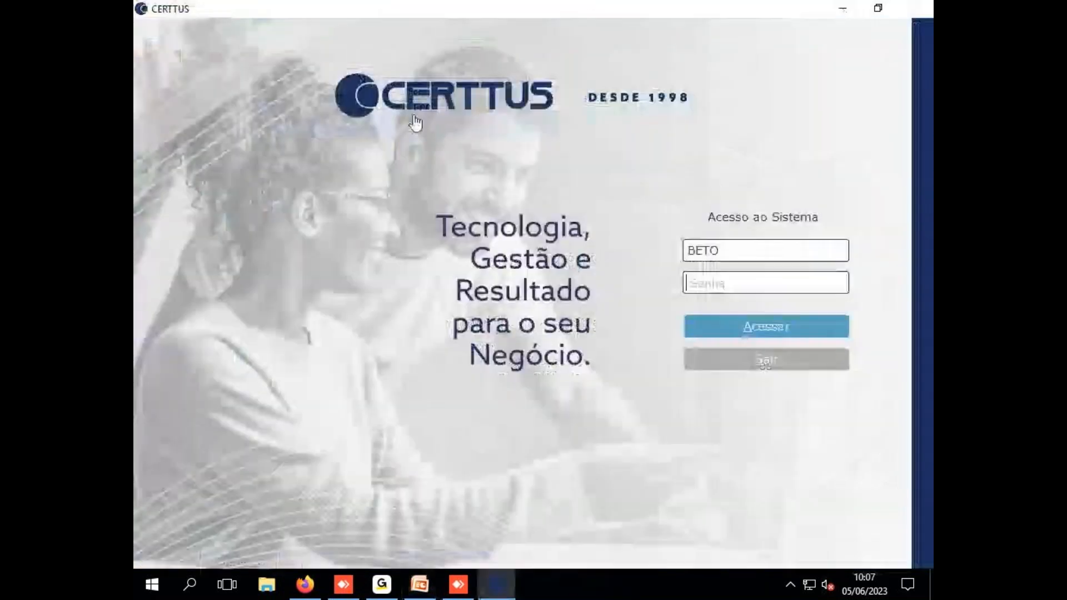
Minimize the CERTTUS login and highlight the Vídeos dos Treinamentos desktop shortcut
{"action": "left_click", "coordinate": [843, 10]}
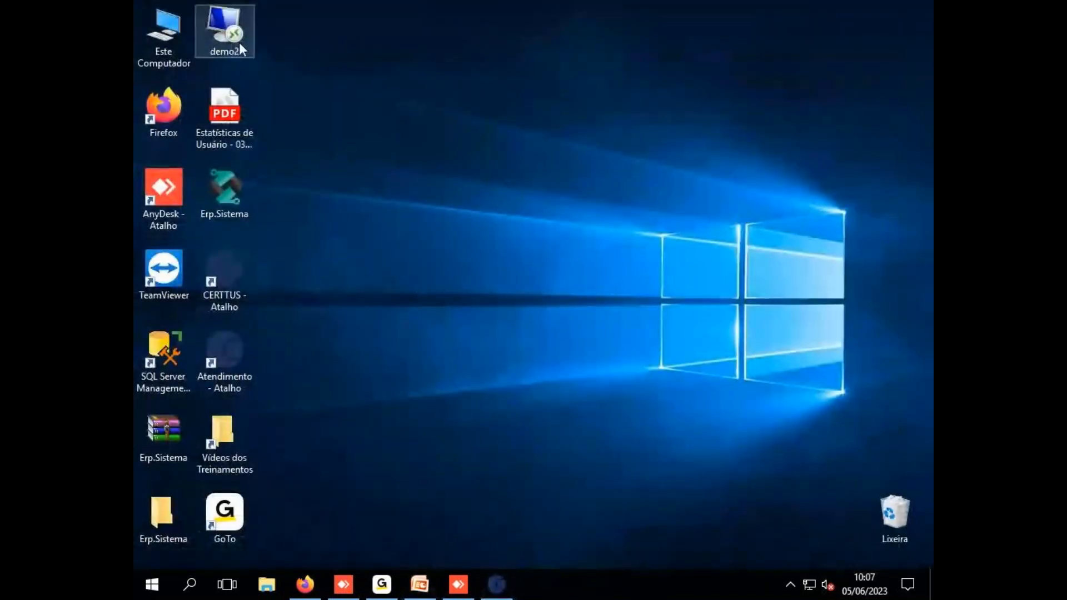
{"action": "left_click", "coordinate": [238, 425]}
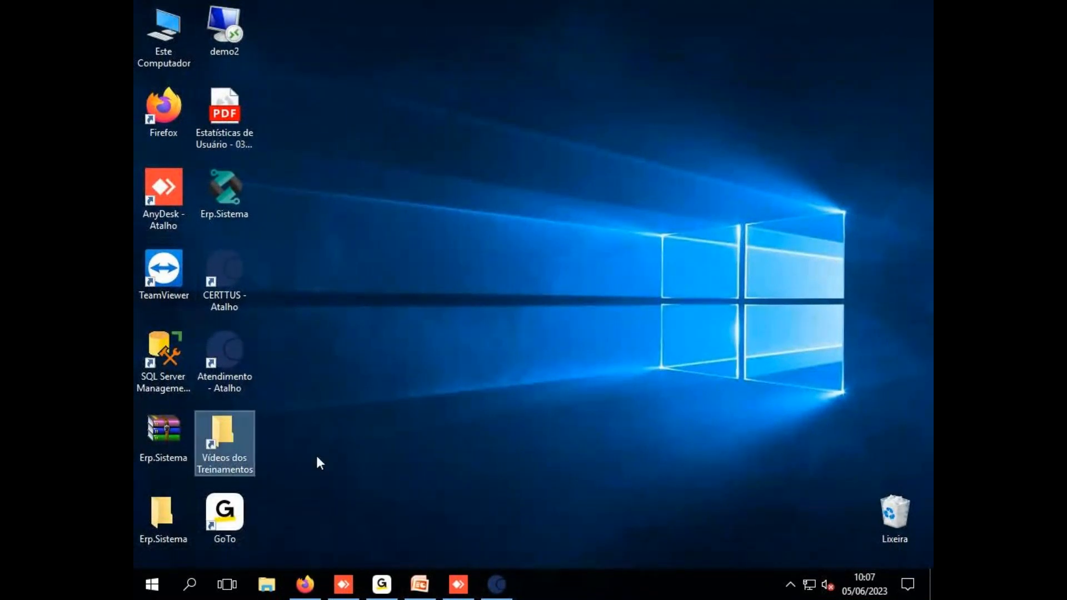
{"action": "left_click", "coordinate": [336, 451]}
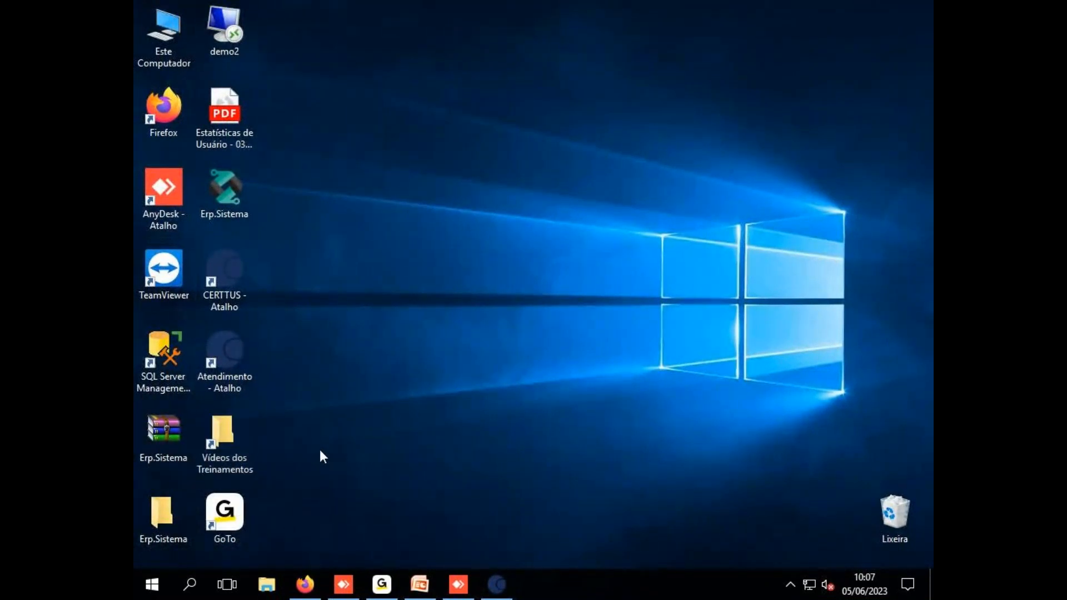
{"action": "left_click_drag", "start_coordinate": [297, 261], "coordinate": [202, 458]}
{"action": "left_click", "coordinate": [223, 450]}
Close the CERTTUS login window and return to the 'Duvidas?' slide in PowerPoint
{"action": "left_click", "coordinate": [492, 594]}
{"action": "left_click", "coordinate": [491, 594]}
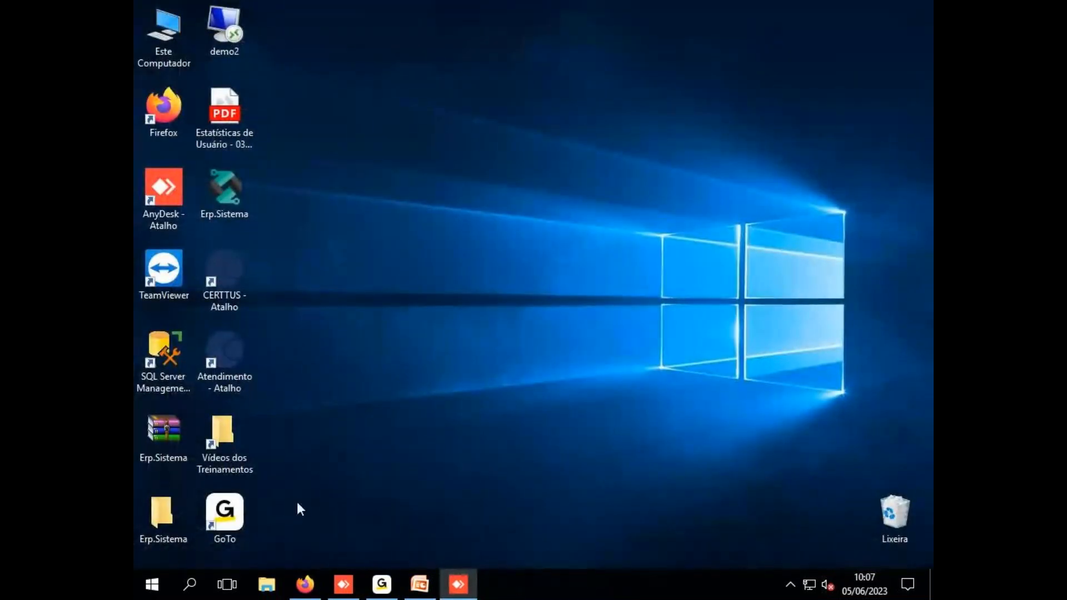
{"action": "left_click", "coordinate": [420, 584]}
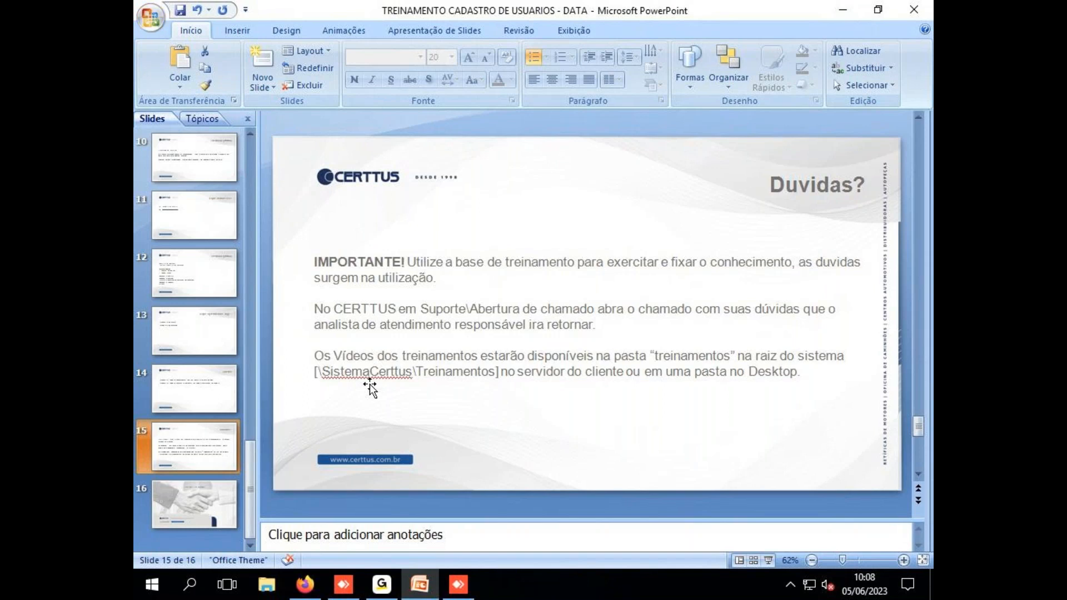
{"action": "left_click", "coordinate": [154, 593]}
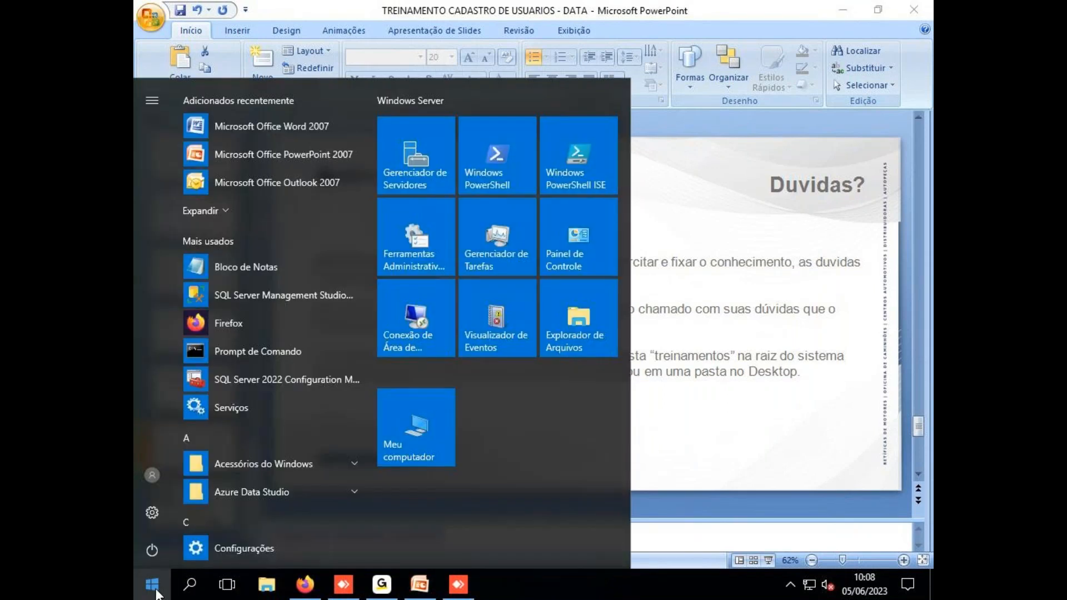
{"action": "left_click", "coordinate": [258, 351]}
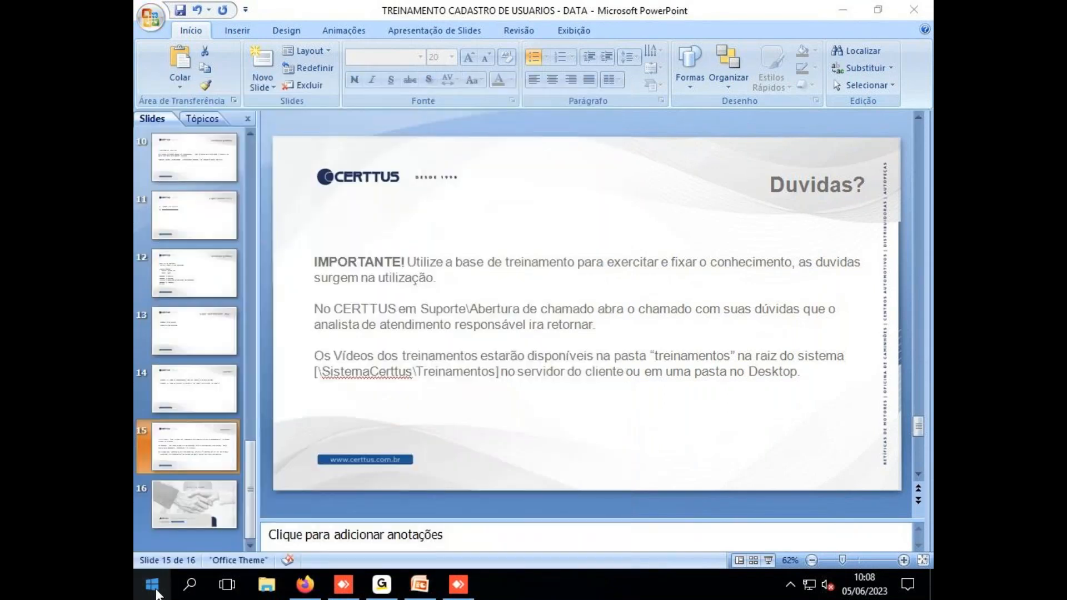
{"action": "type", "text": "ipconf"}
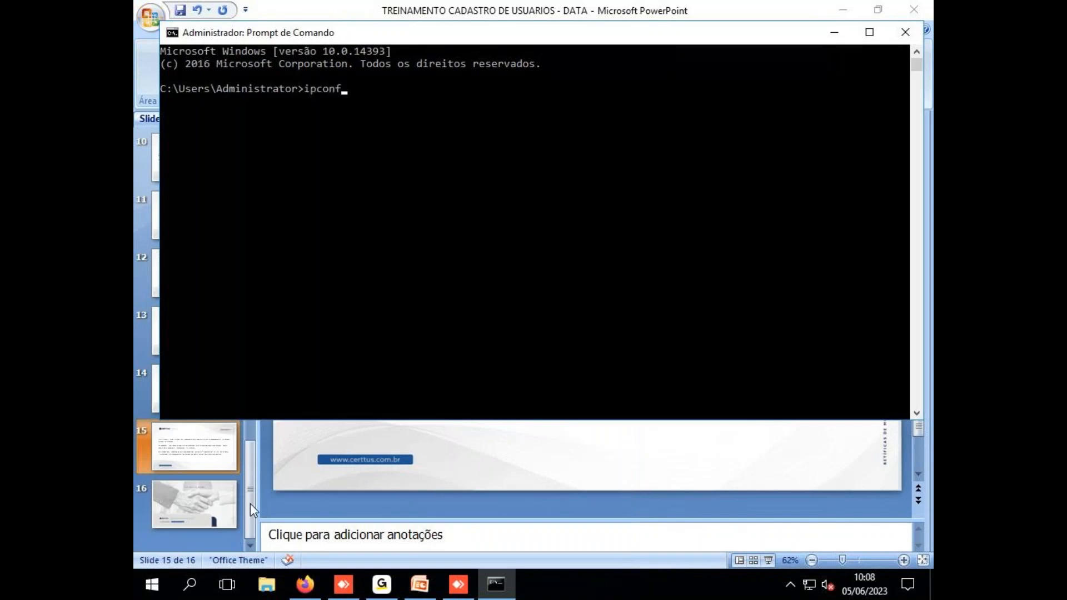
{"action": "type", "text": "oiig"}
{"action": "key", "text": "Return"}
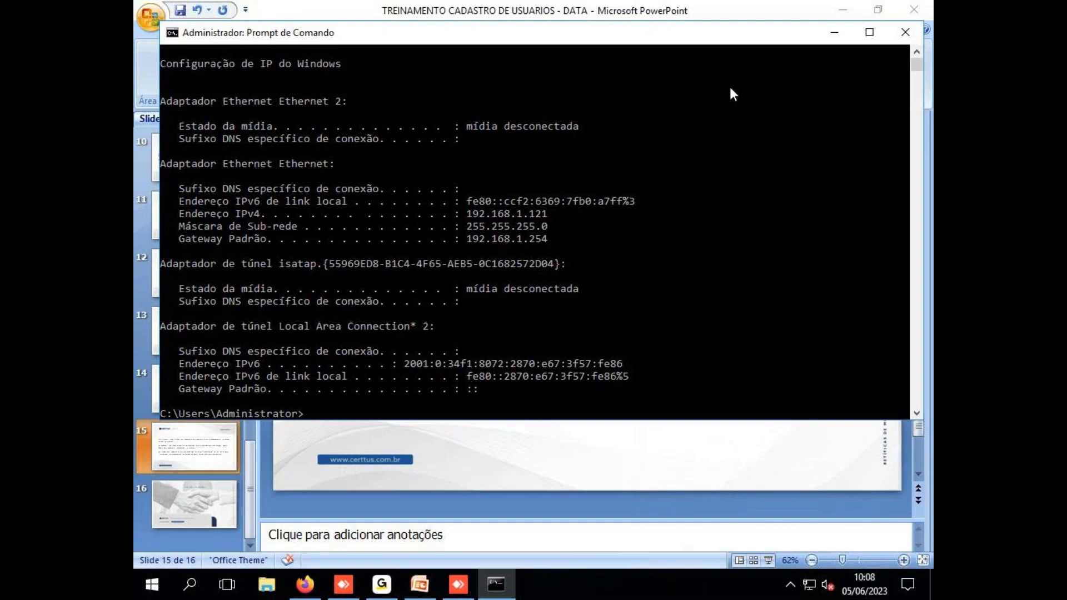
{"action": "left_click", "coordinate": [906, 32]}
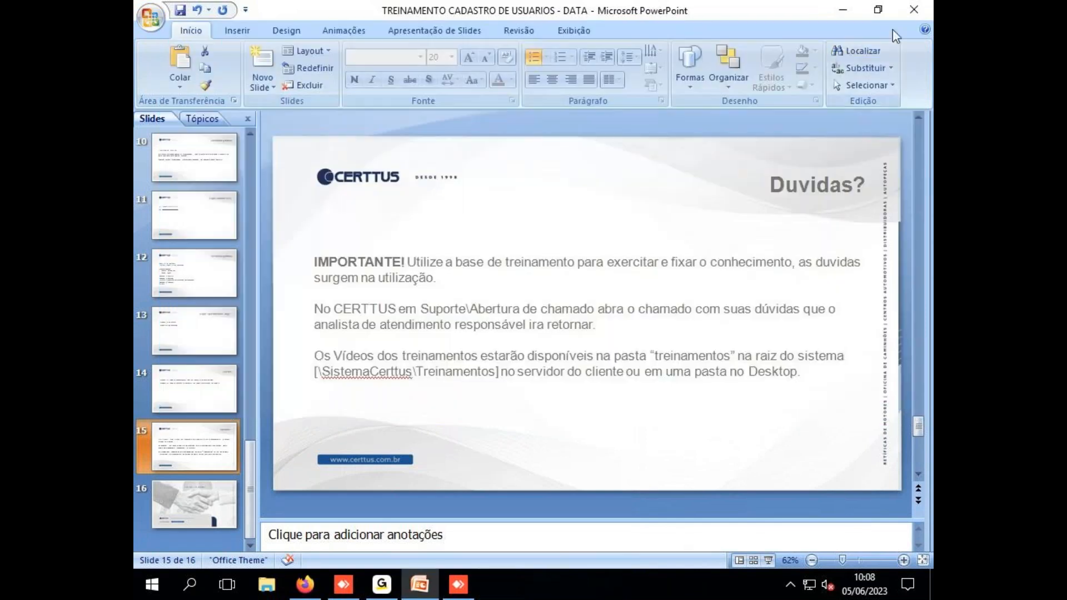
{"action": "right_click", "coordinate": [152, 584]}
{"action": "left_click", "coordinate": [234, 216]}
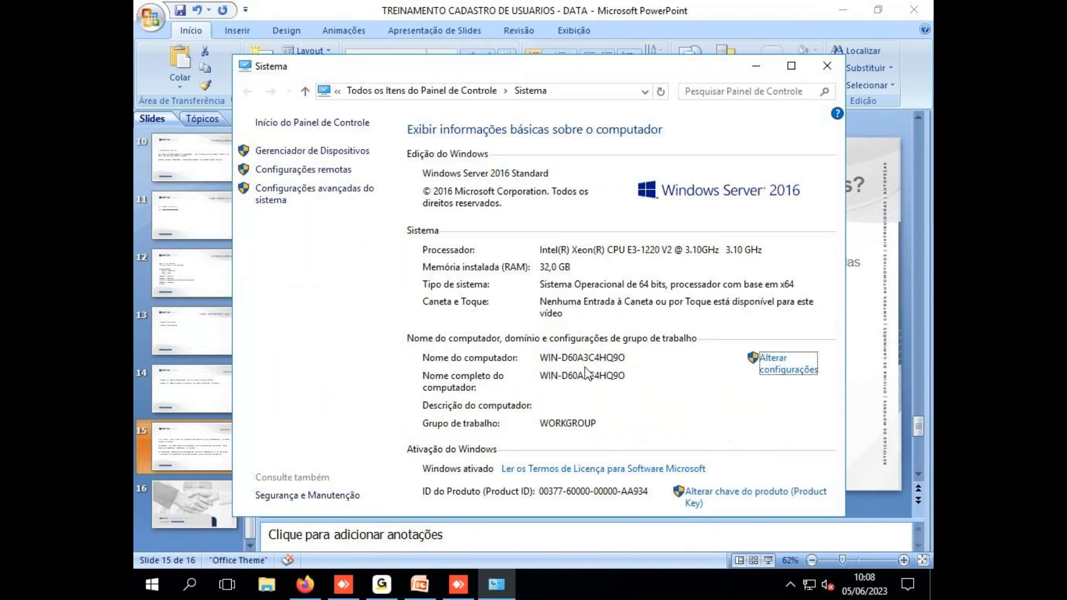
{"action": "left_click", "coordinate": [780, 367]}
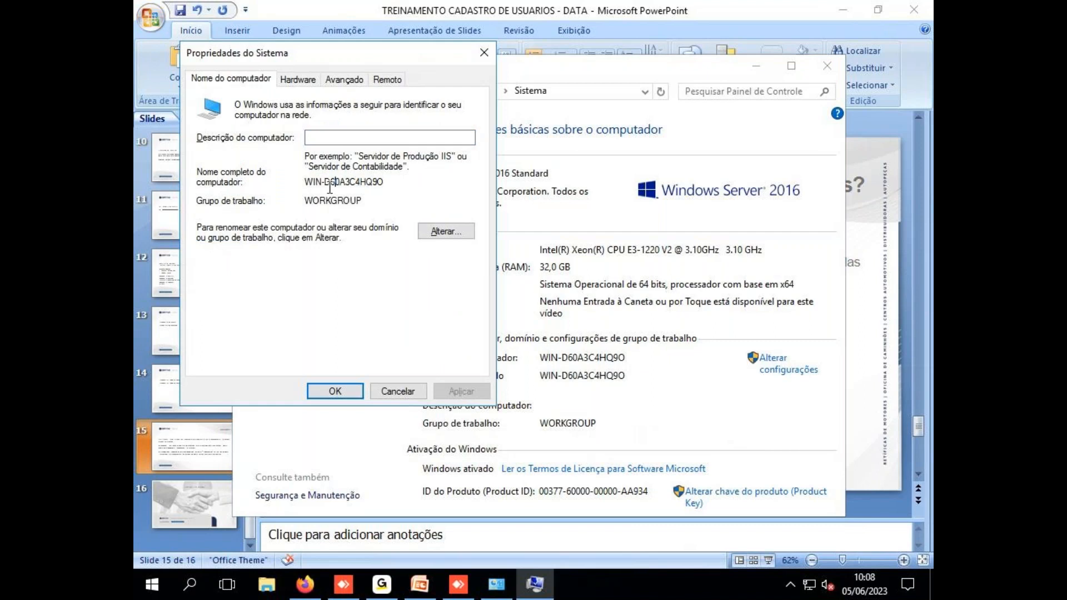
{"action": "left_click_drag", "start_coordinate": [305, 182], "coordinate": [392, 184]}
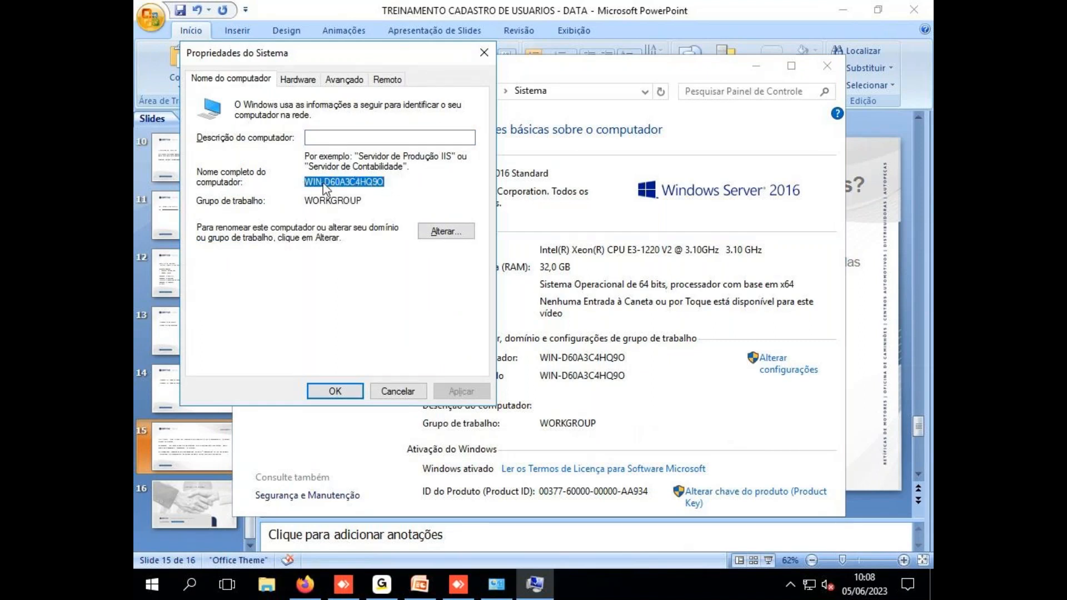
{"action": "right_click", "coordinate": [323, 182]}
{"action": "left_click", "coordinate": [365, 232]}
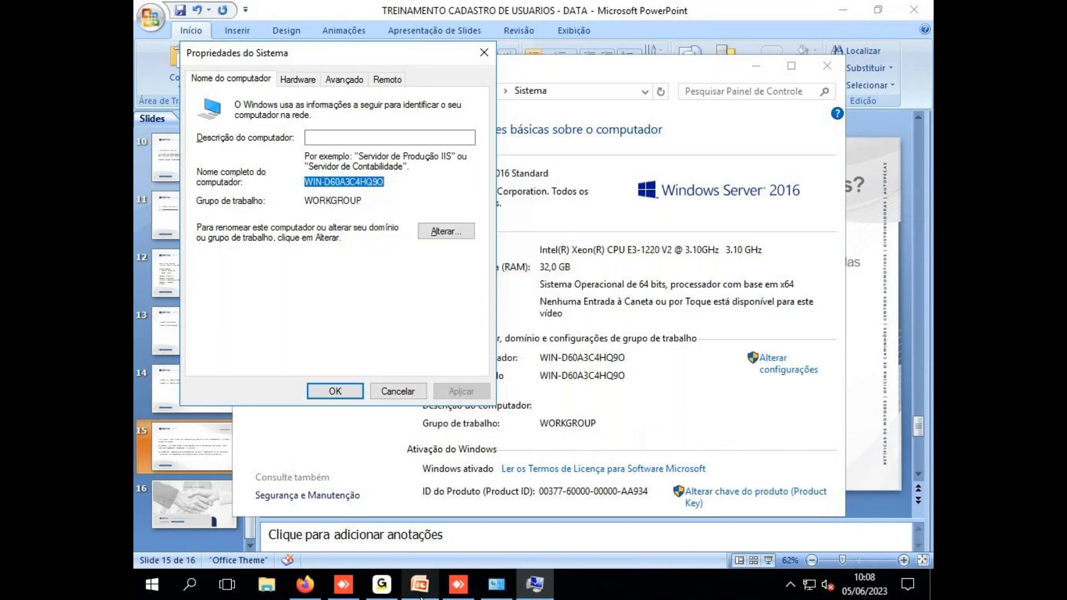
{"action": "mouse_move", "coordinate": [421, 595]}
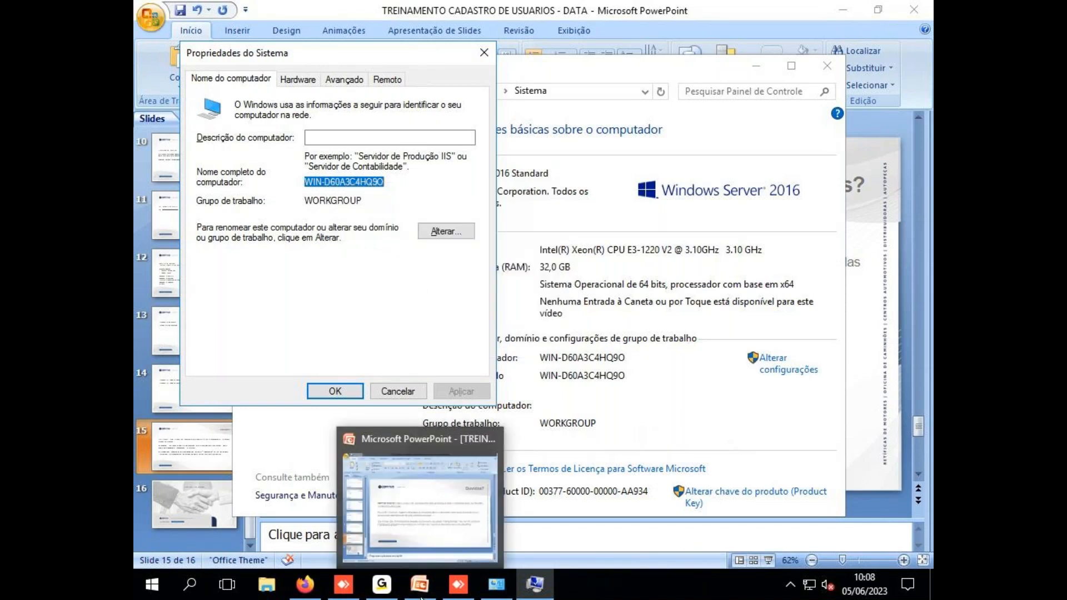
{"action": "left_click", "coordinate": [484, 53]}
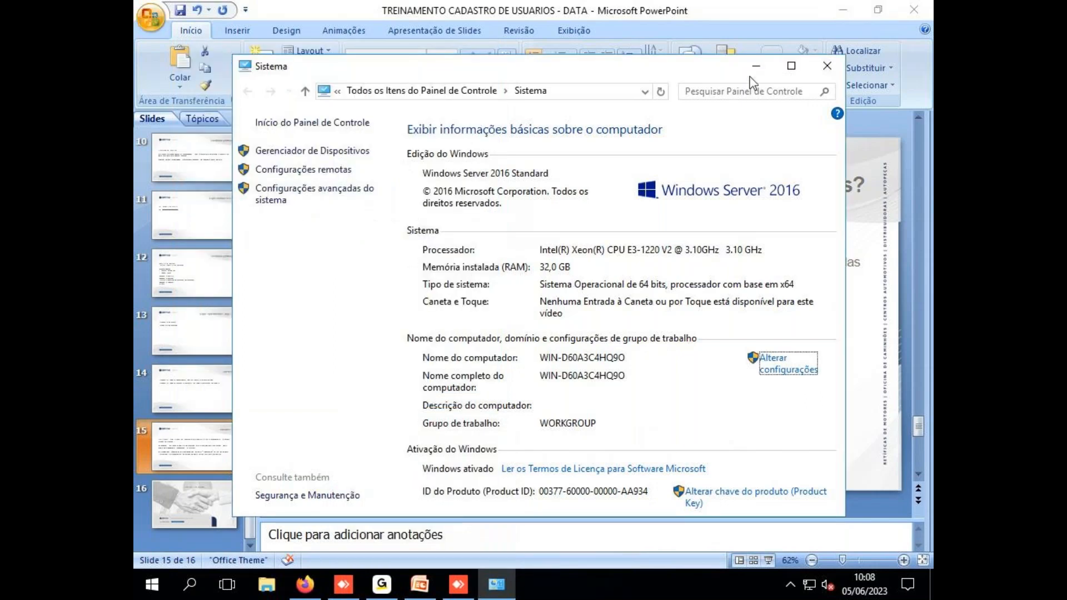
{"action": "left_click", "coordinate": [827, 66]}
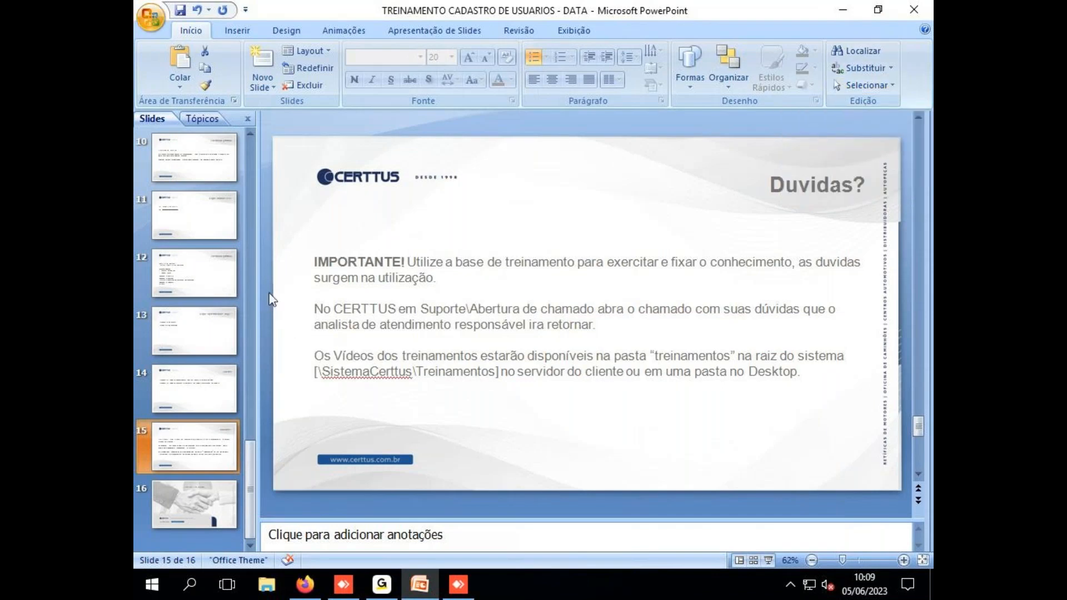
Close the training deck, answering Não to discard unsaved changes
{"action": "left_click", "coordinate": [918, 8]}
{"action": "left_click", "coordinate": [525, 335]}
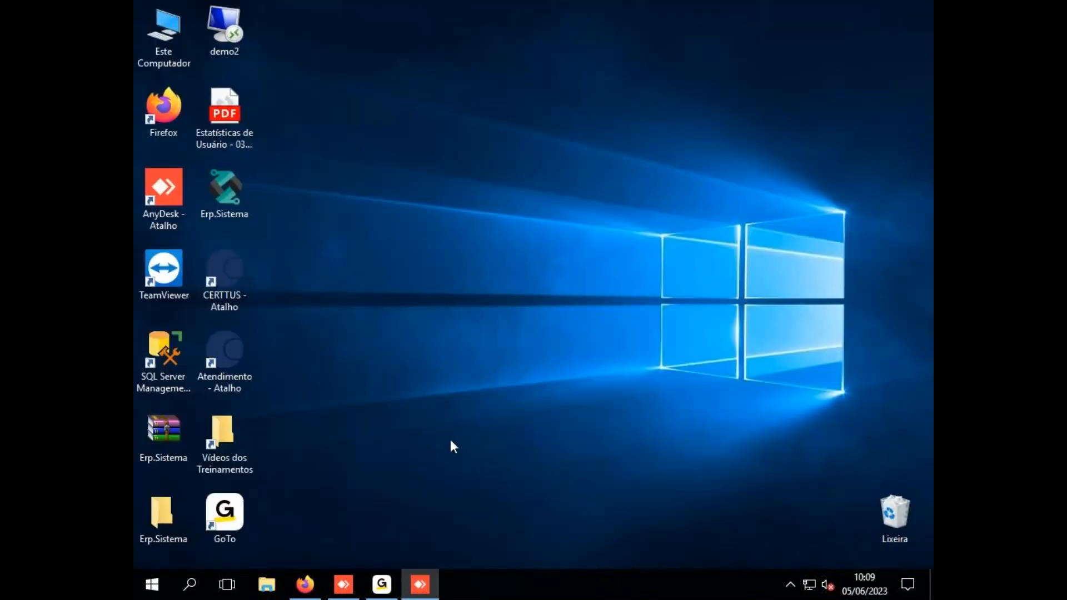
{"action": "mouse_move", "coordinate": [382, 584]}
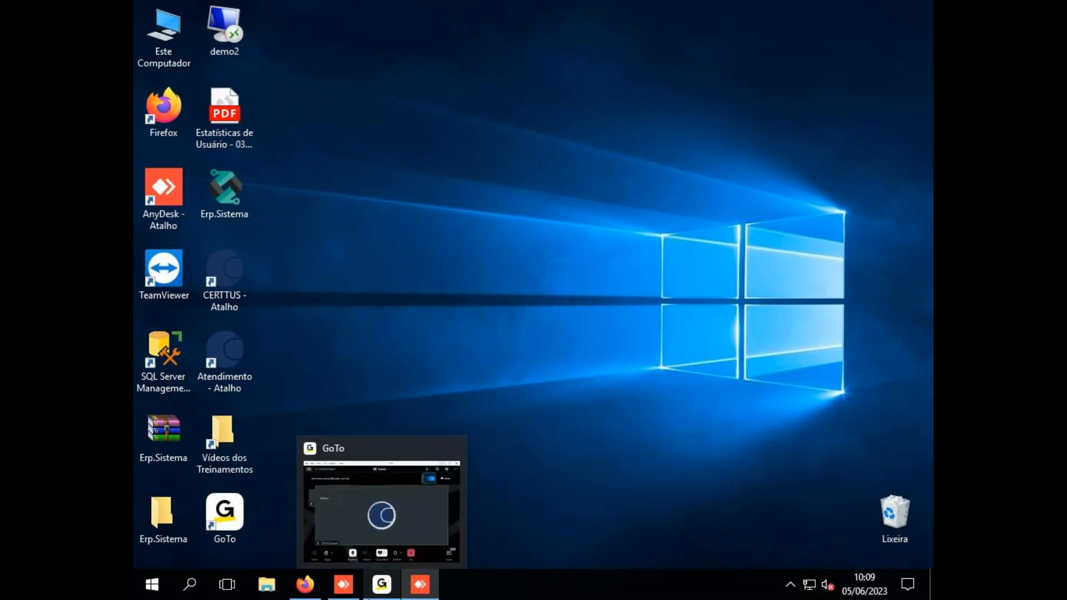